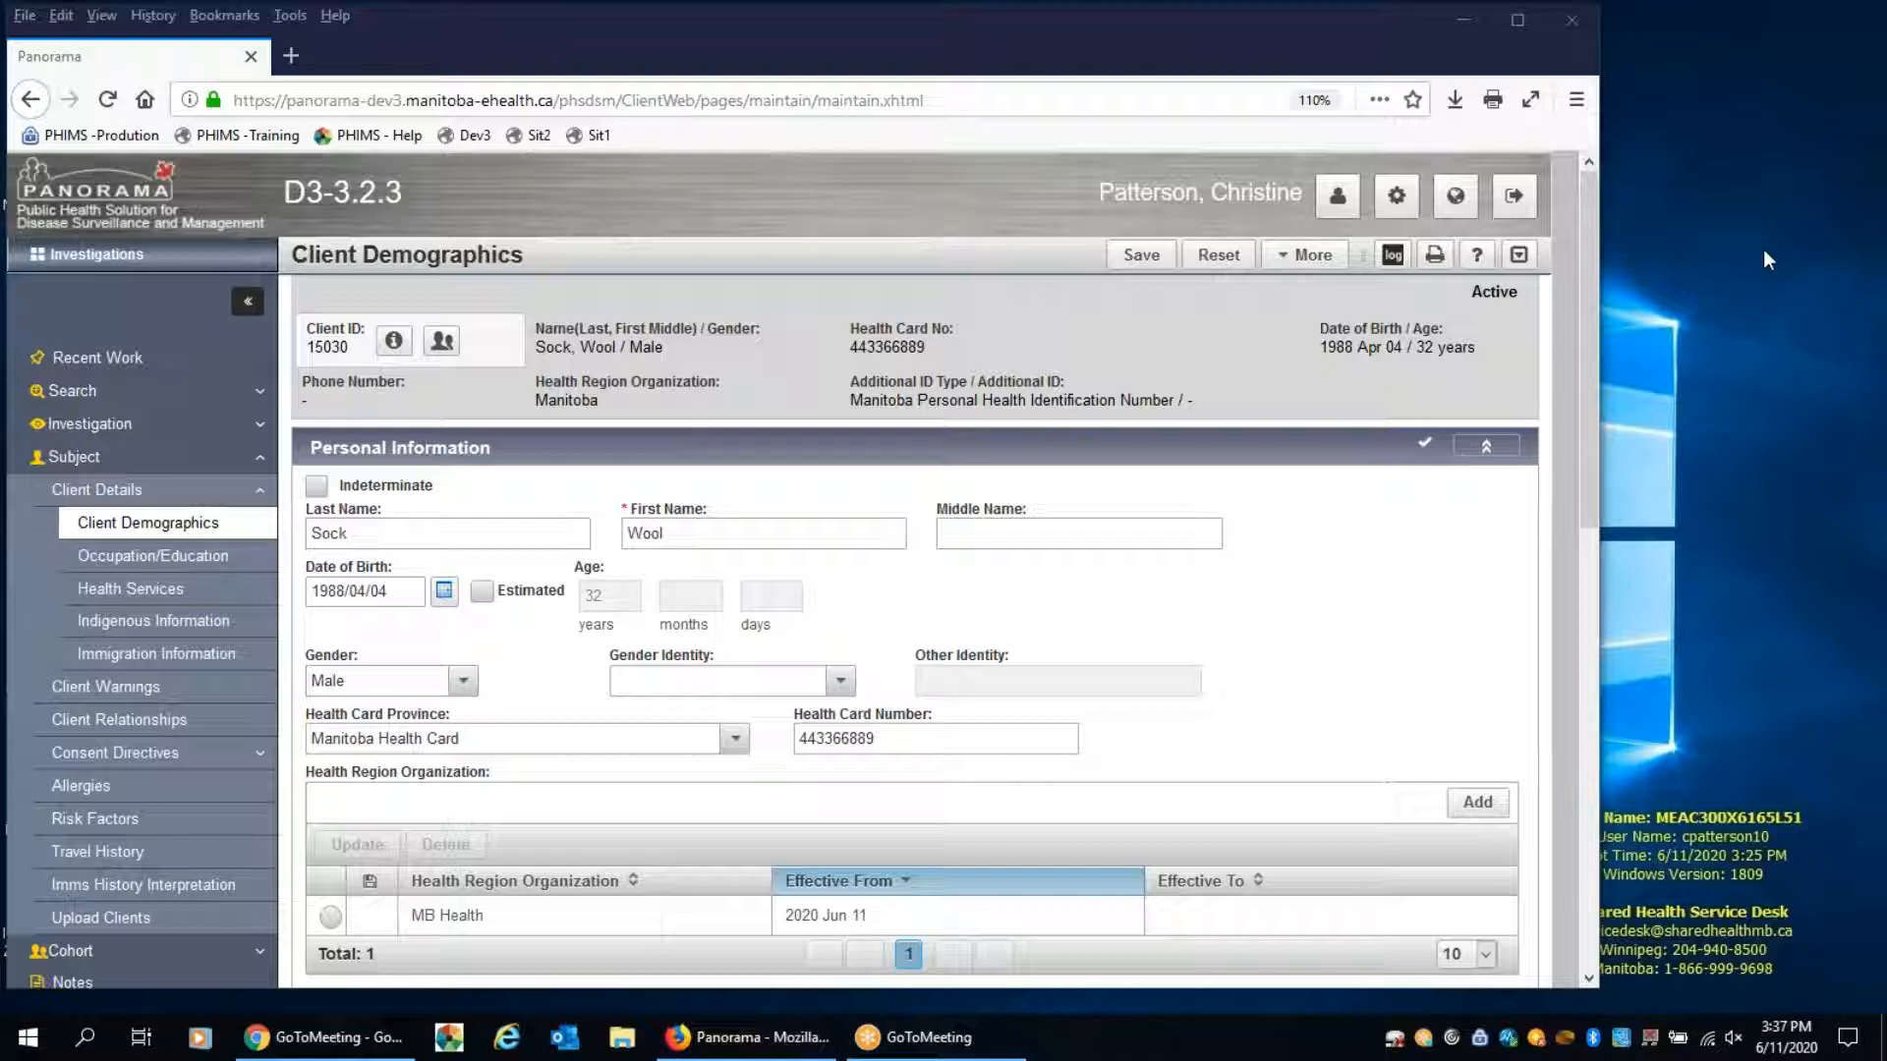
# Review the client's demographics, including the personal information and the registered address
pyautogui.scroll(-2, 922, 511)
pyautogui.scroll(-6, 919, 511)
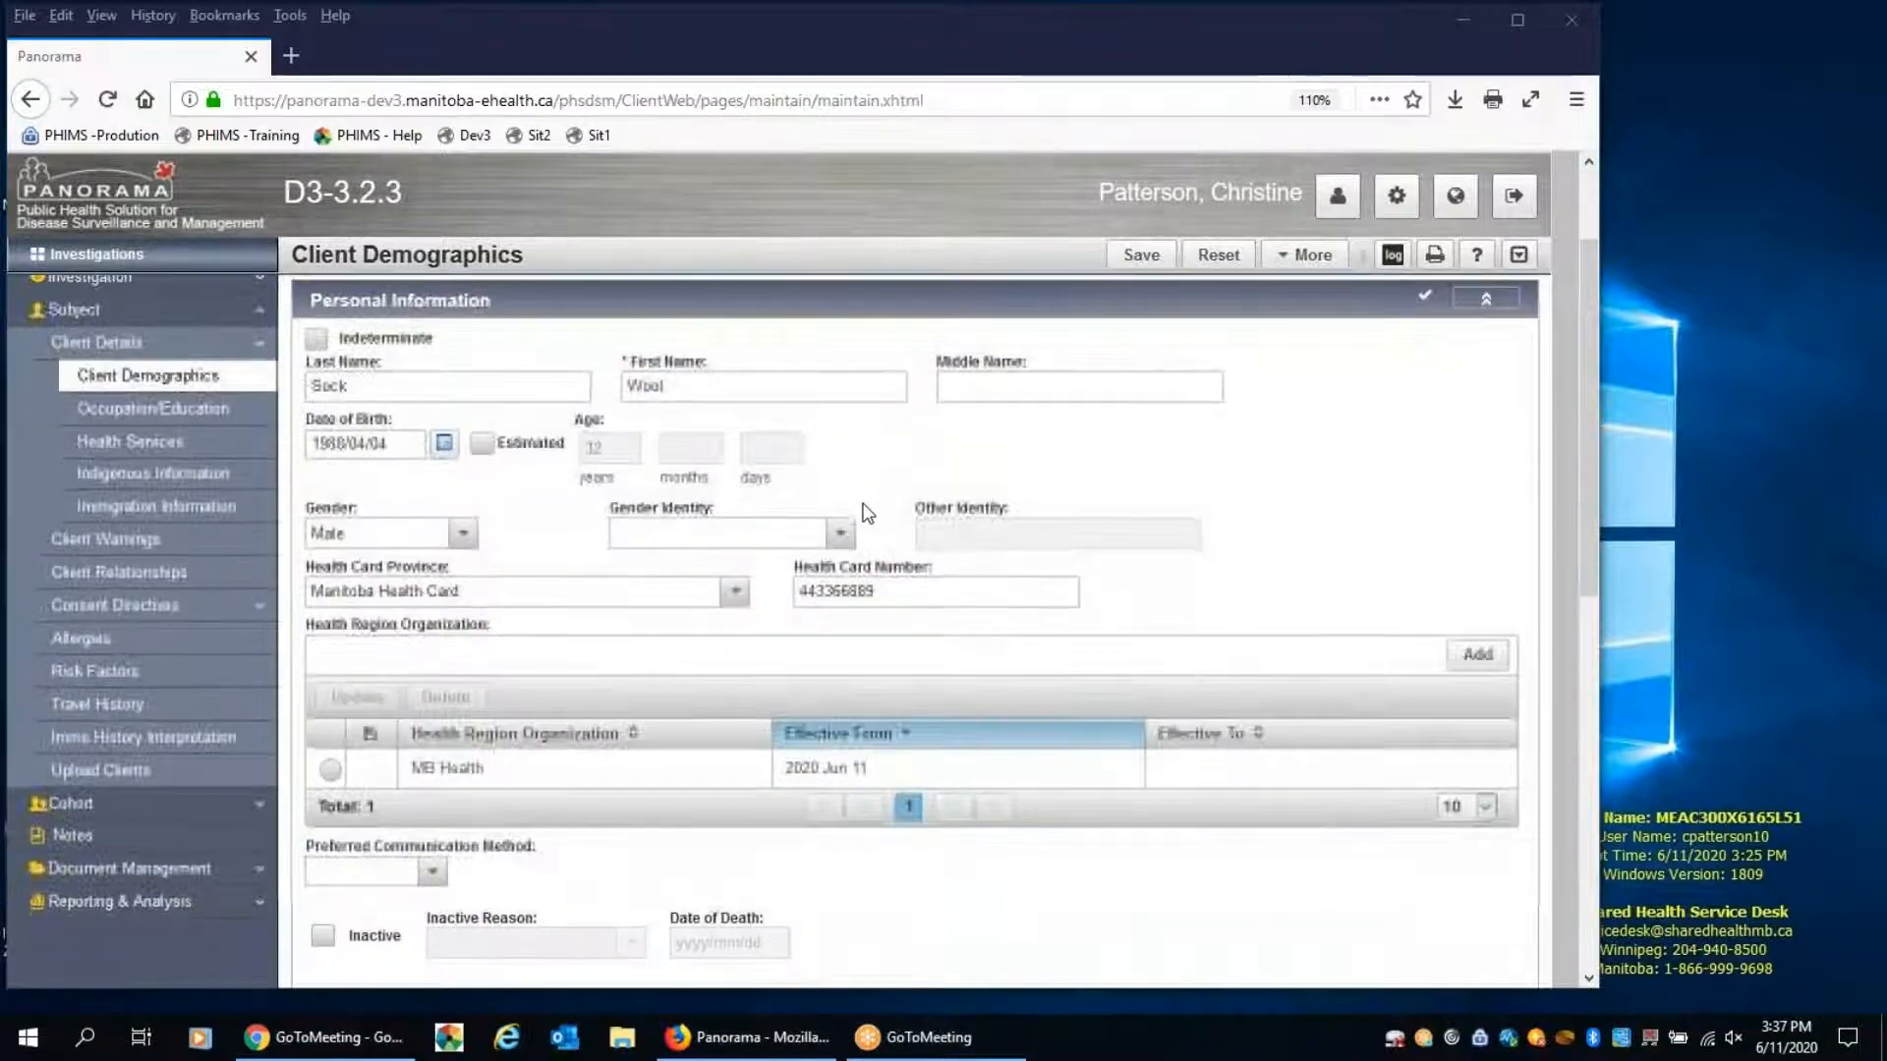
pyautogui.scroll(-2, 853, 508)
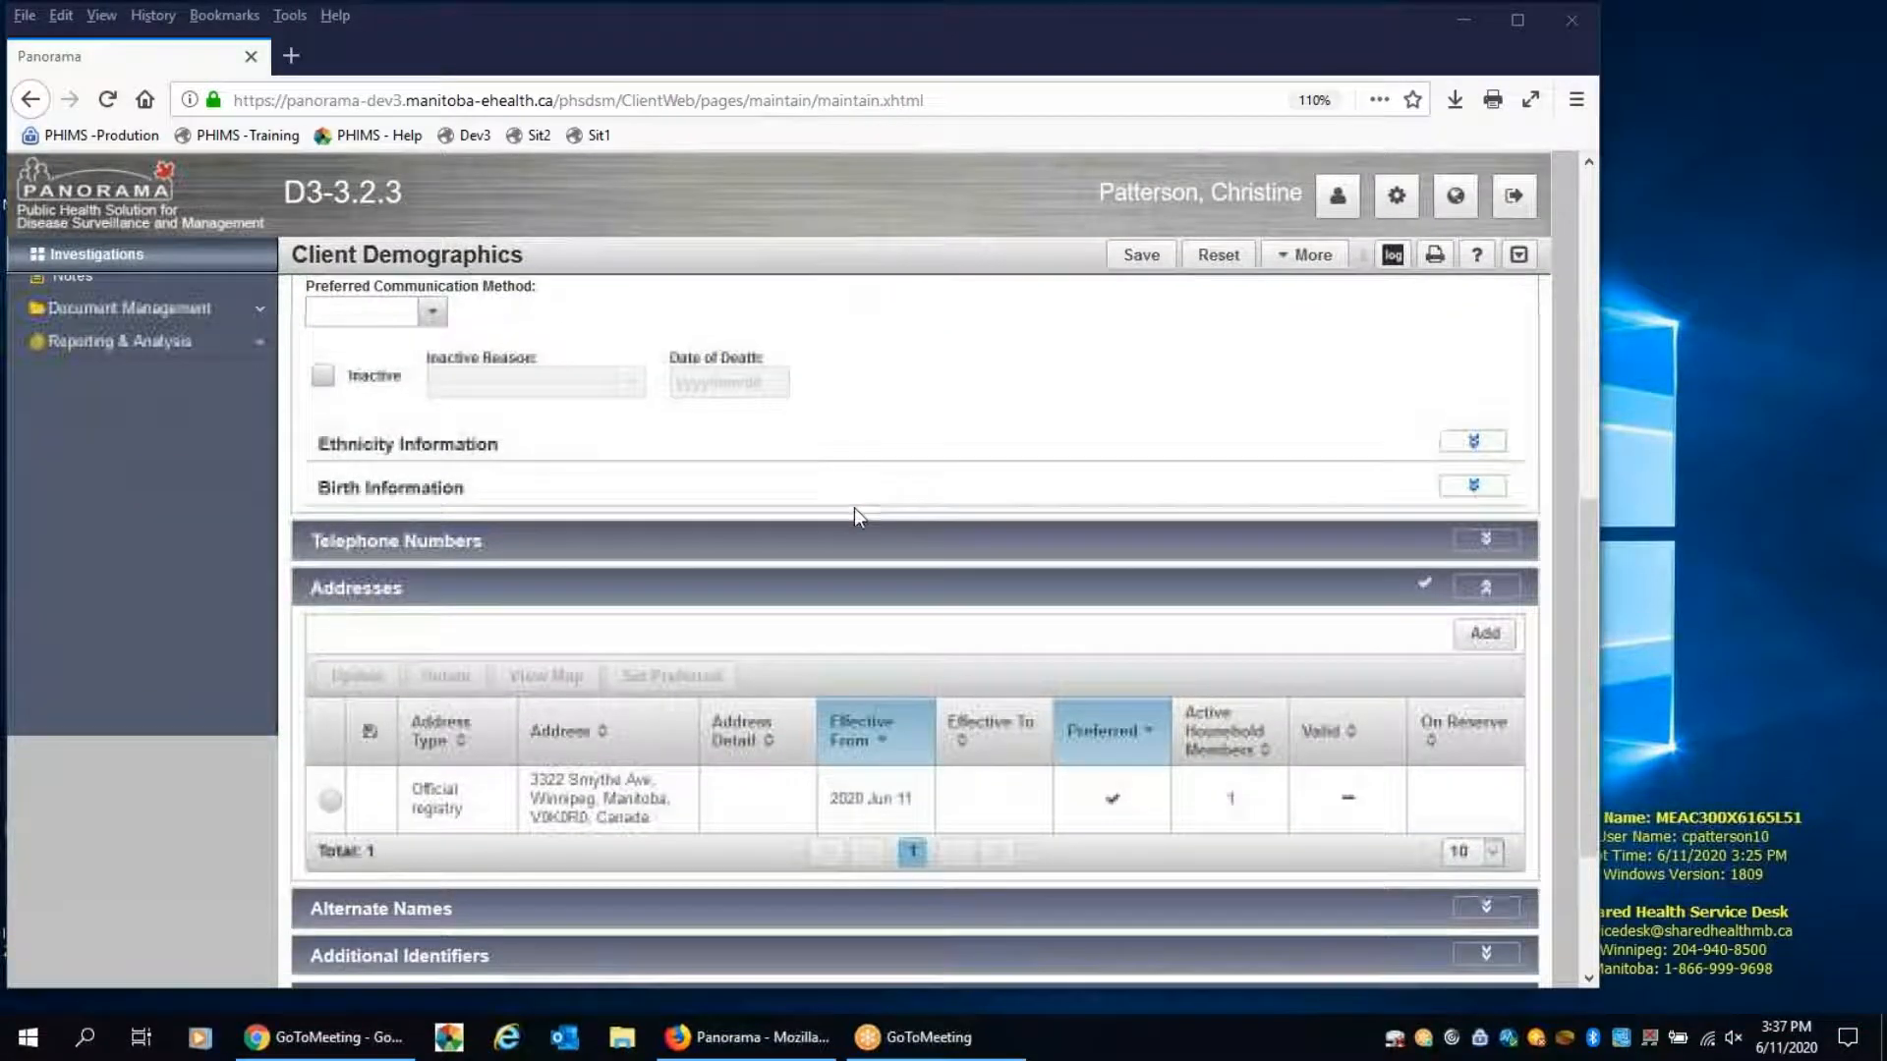
pyautogui.scroll(-2, 853, 507)
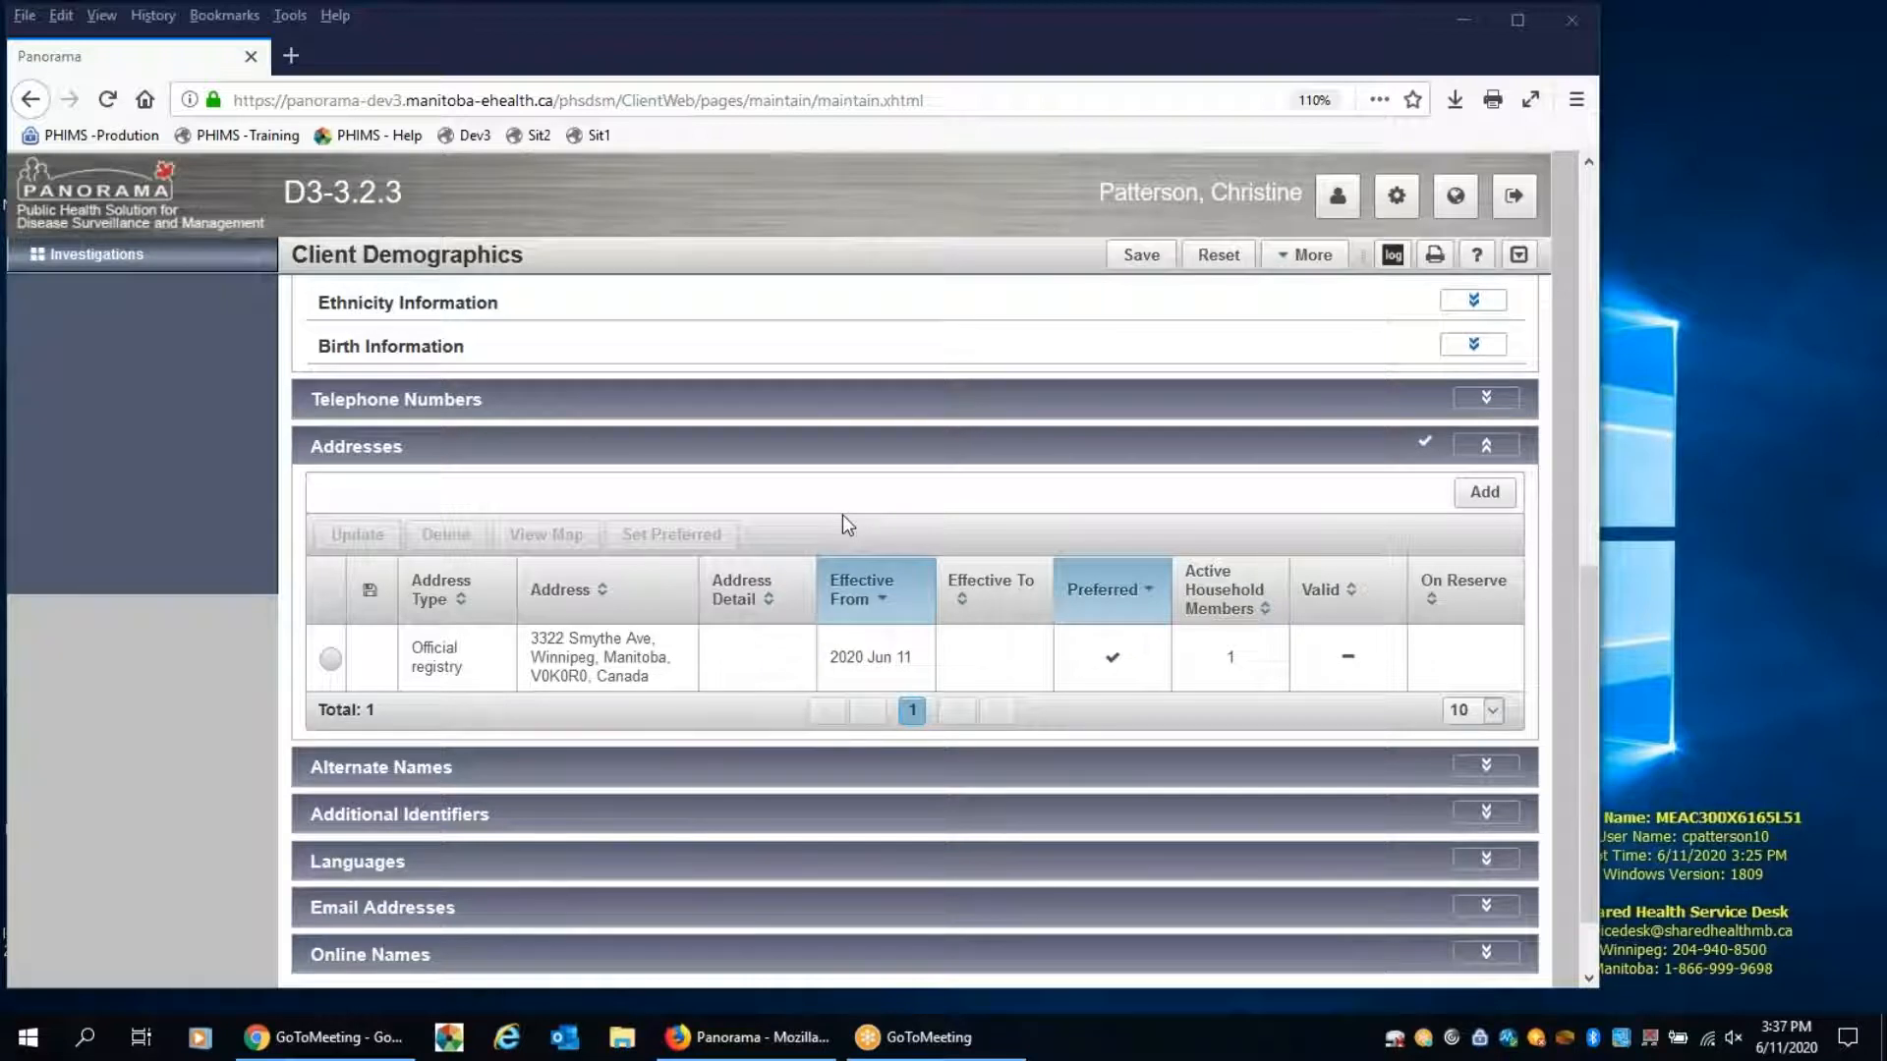
pyautogui.scroll(5, 794, 535)
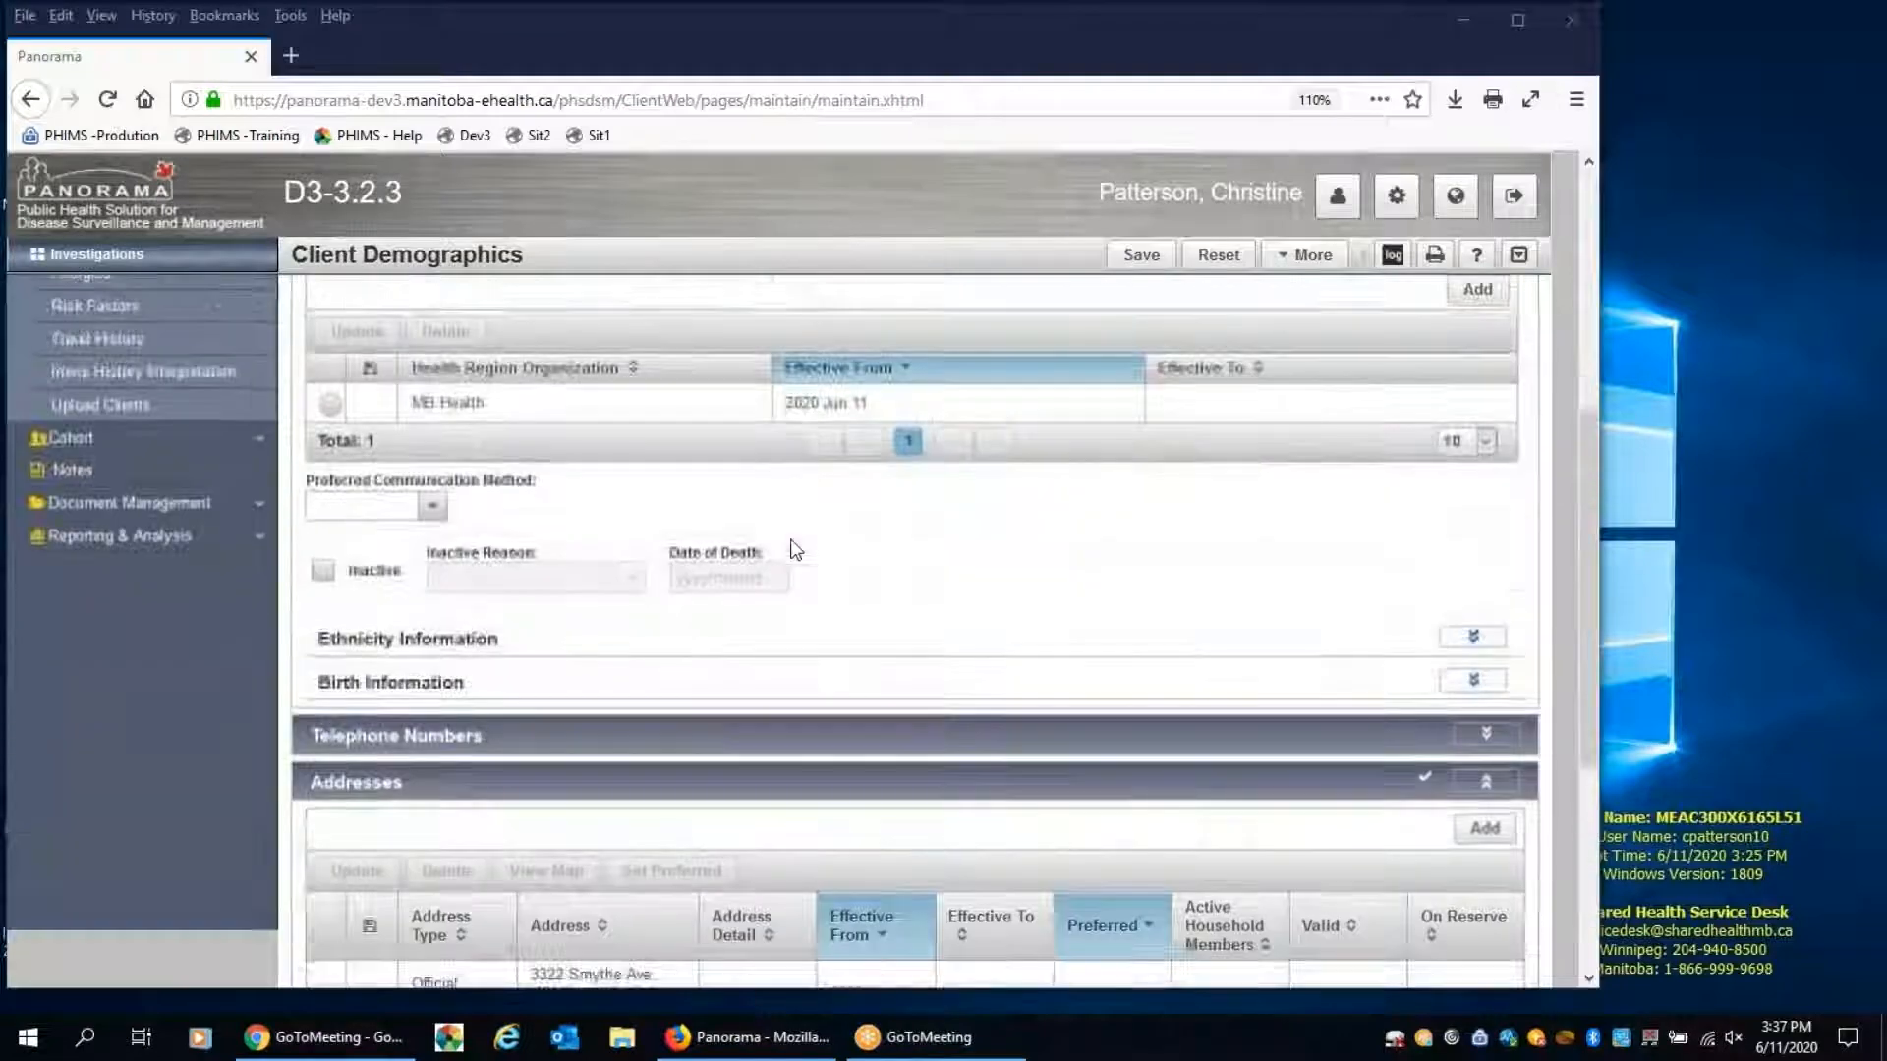
pyautogui.scroll(5, 790, 538)
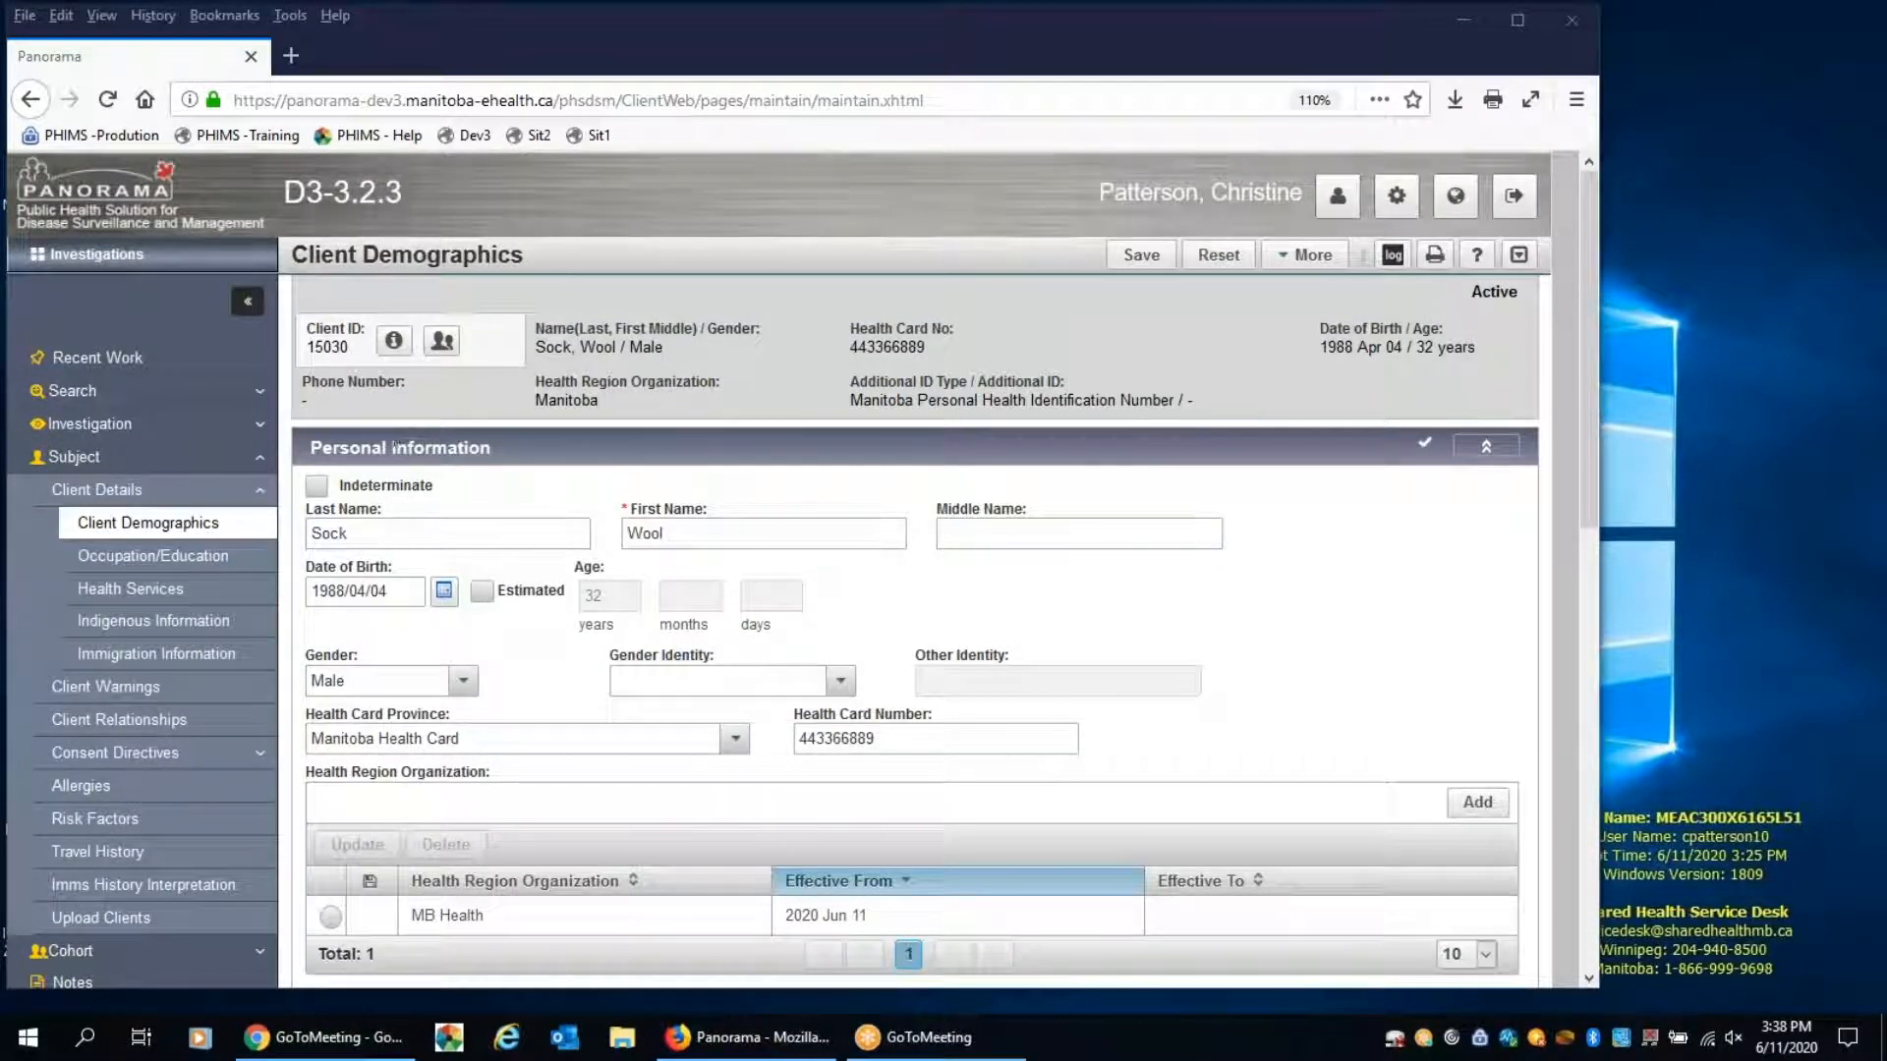
# Open the client's COVID-19 investigation from the Subject Summary and go to its Investigation Quick Entry form
pyautogui.click(126, 430)
pyautogui.click(138, 458)
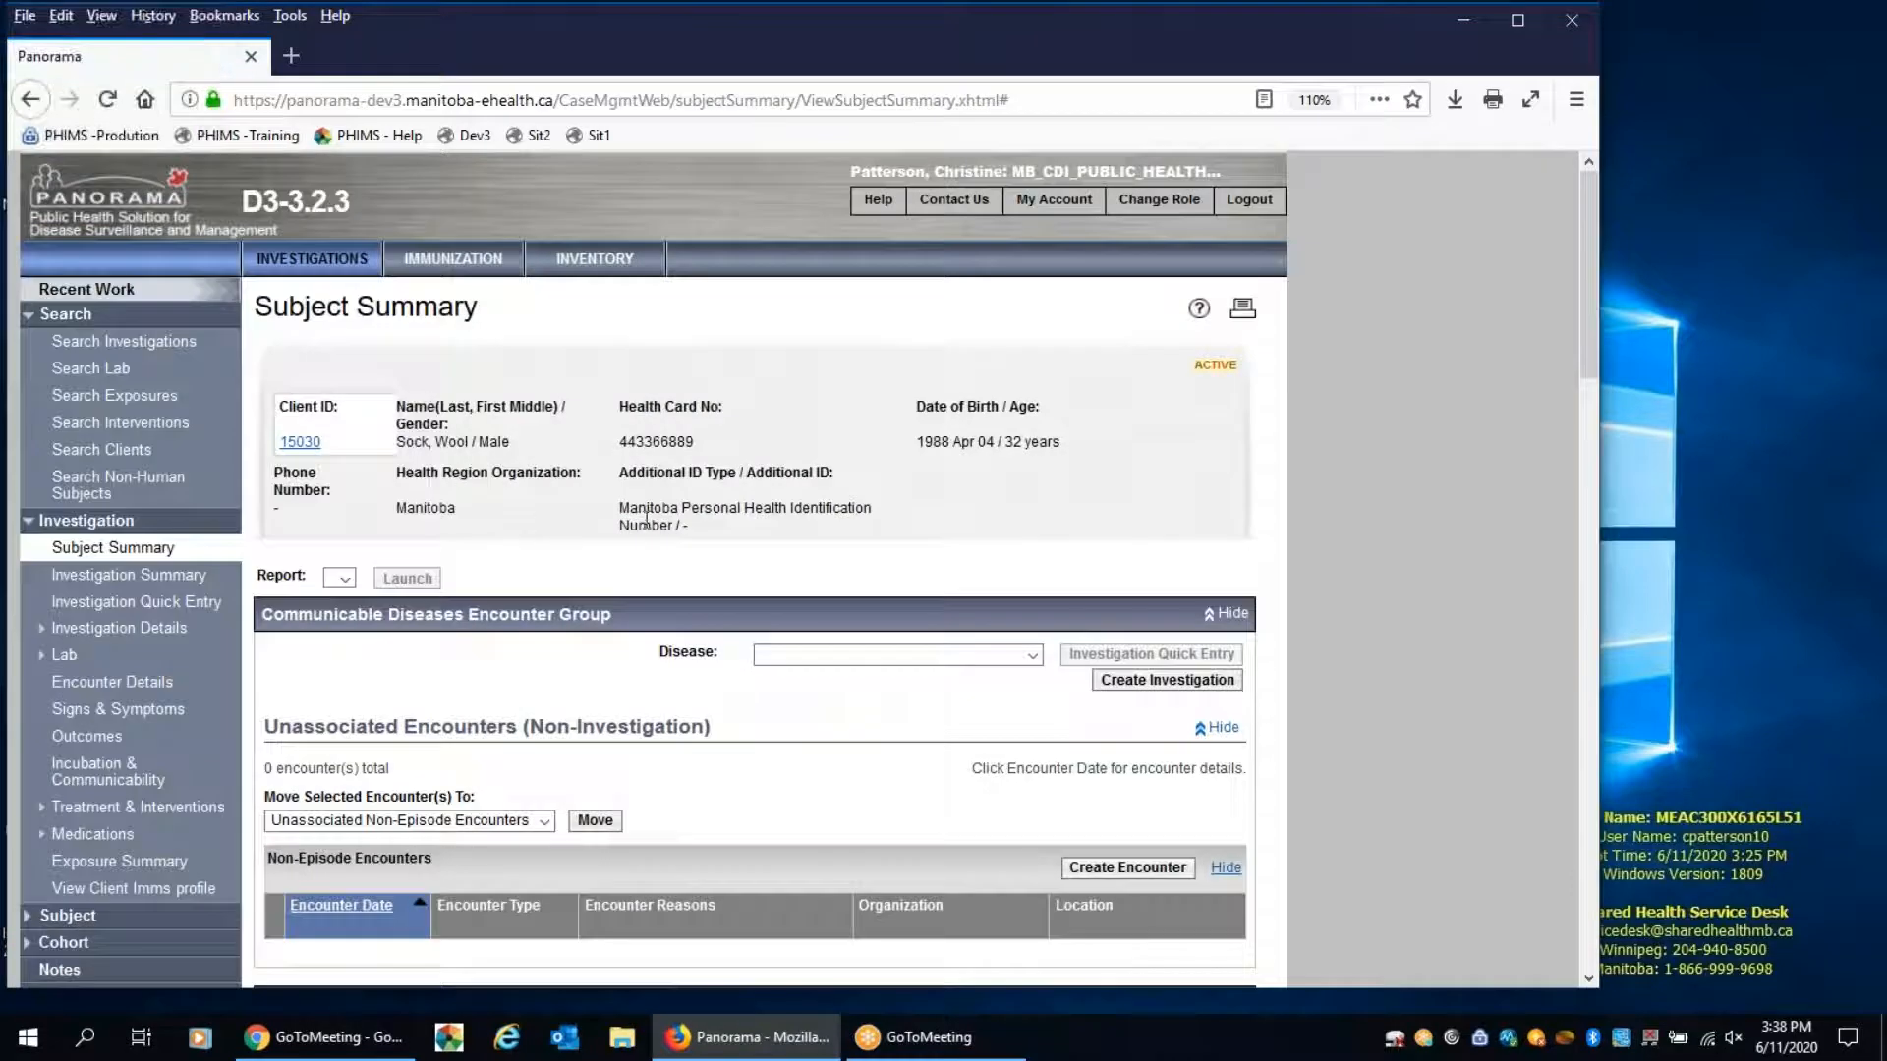
pyautogui.scroll(-7, 646, 520)
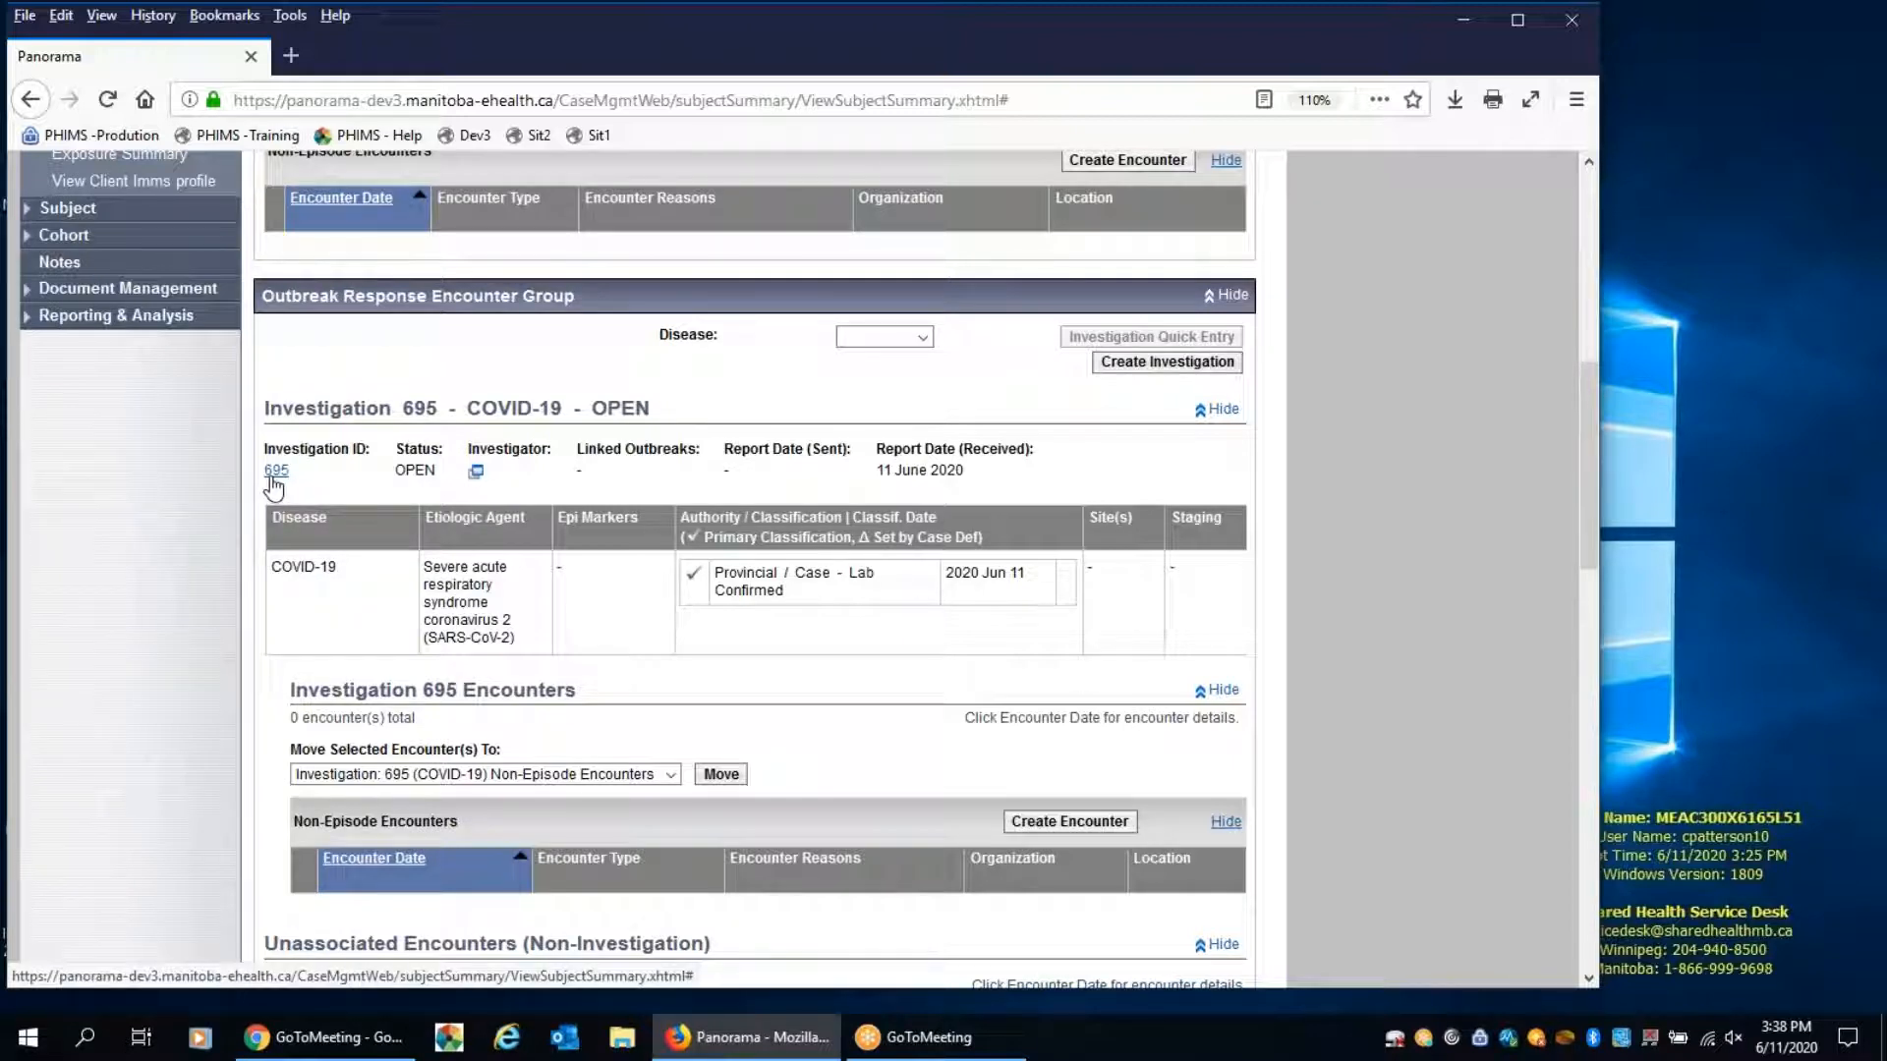
pyautogui.click(276, 471)
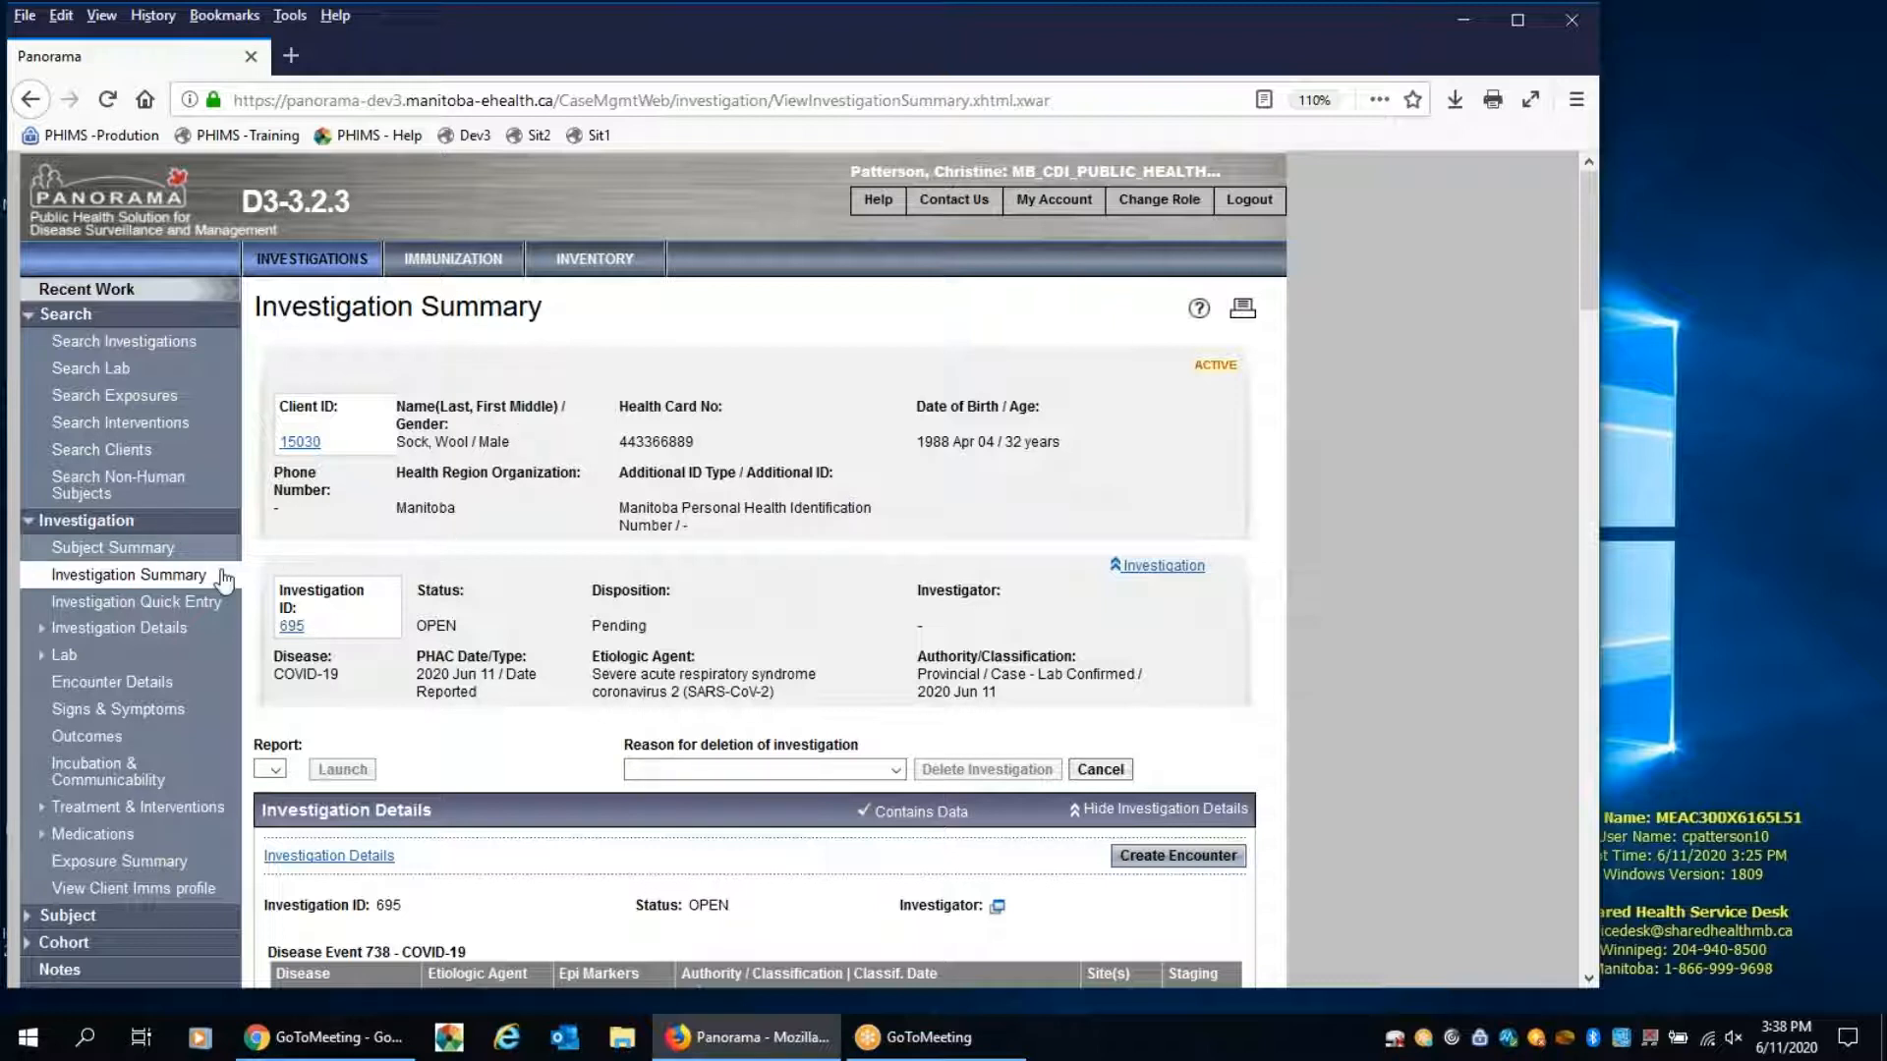
pyautogui.click(170, 612)
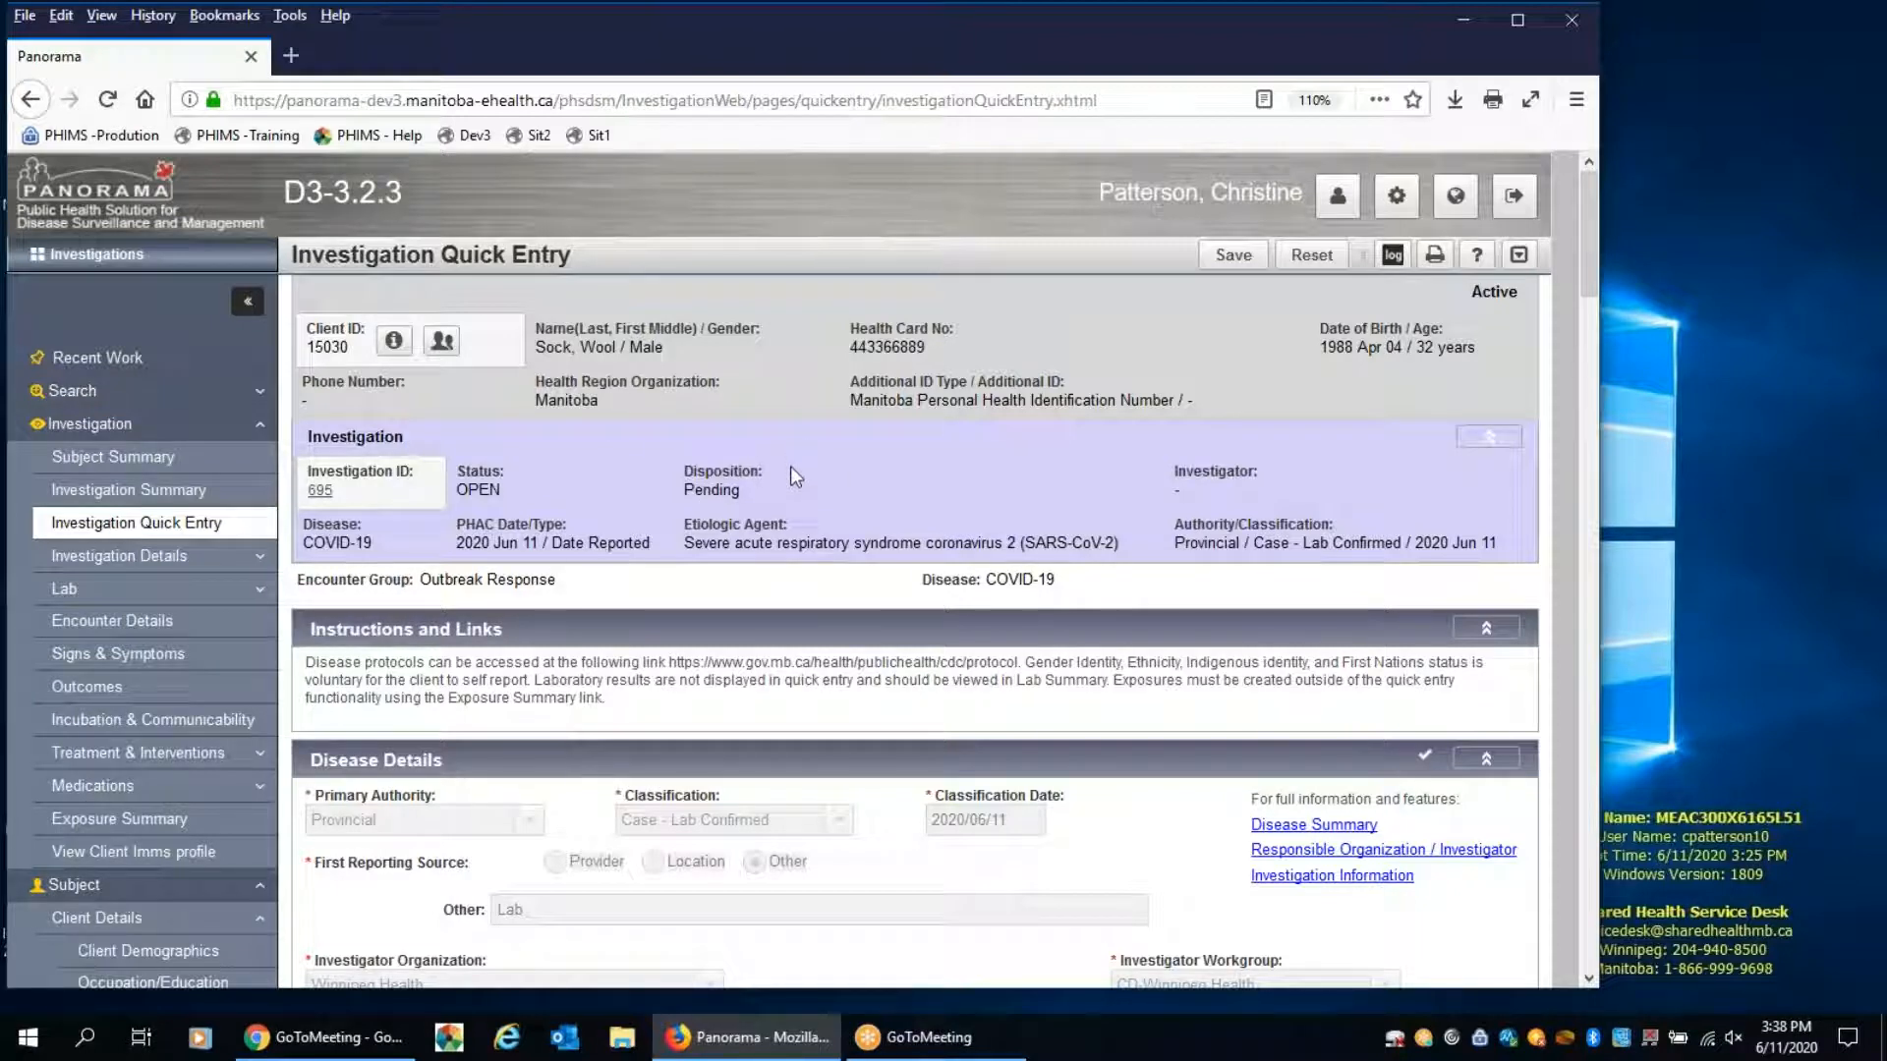
# Open the case's Investigation Information and set the disposition to "Follow up performed by region"
pyautogui.scroll(-3, 790, 466)
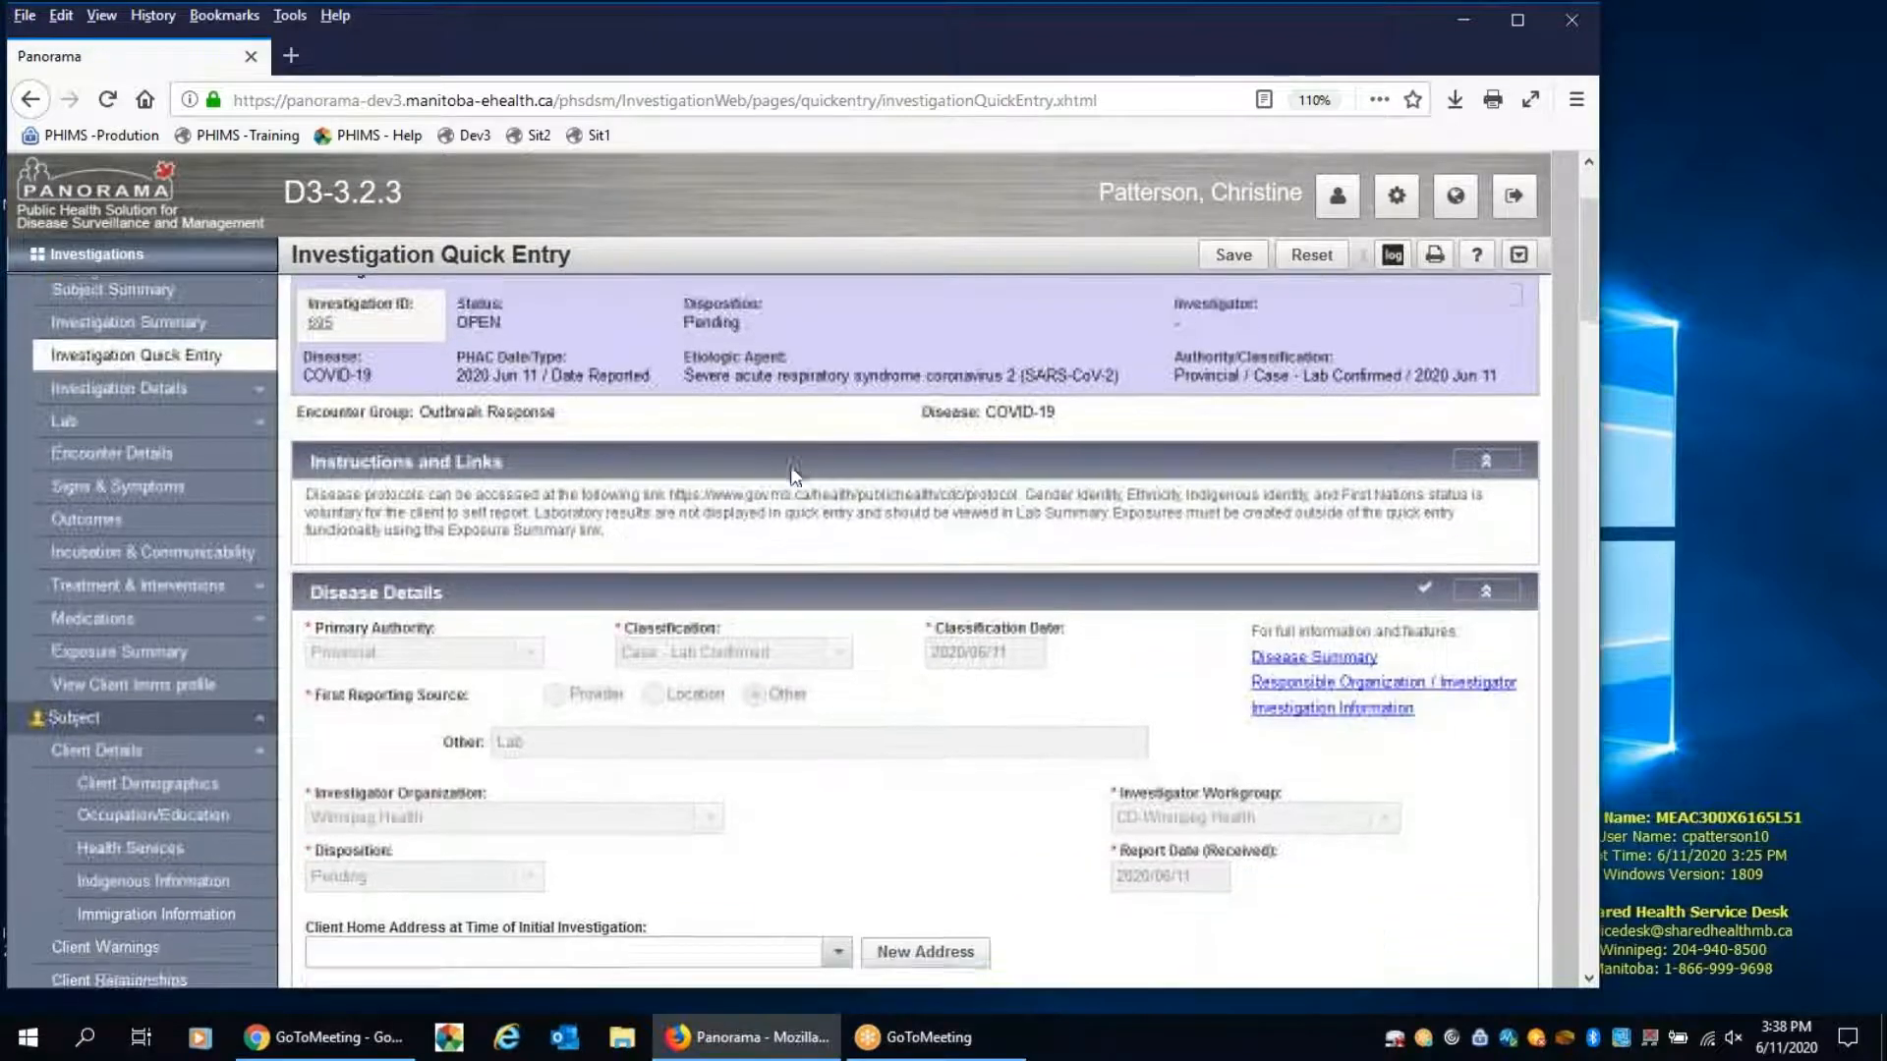
pyautogui.scroll(-2, 795, 477)
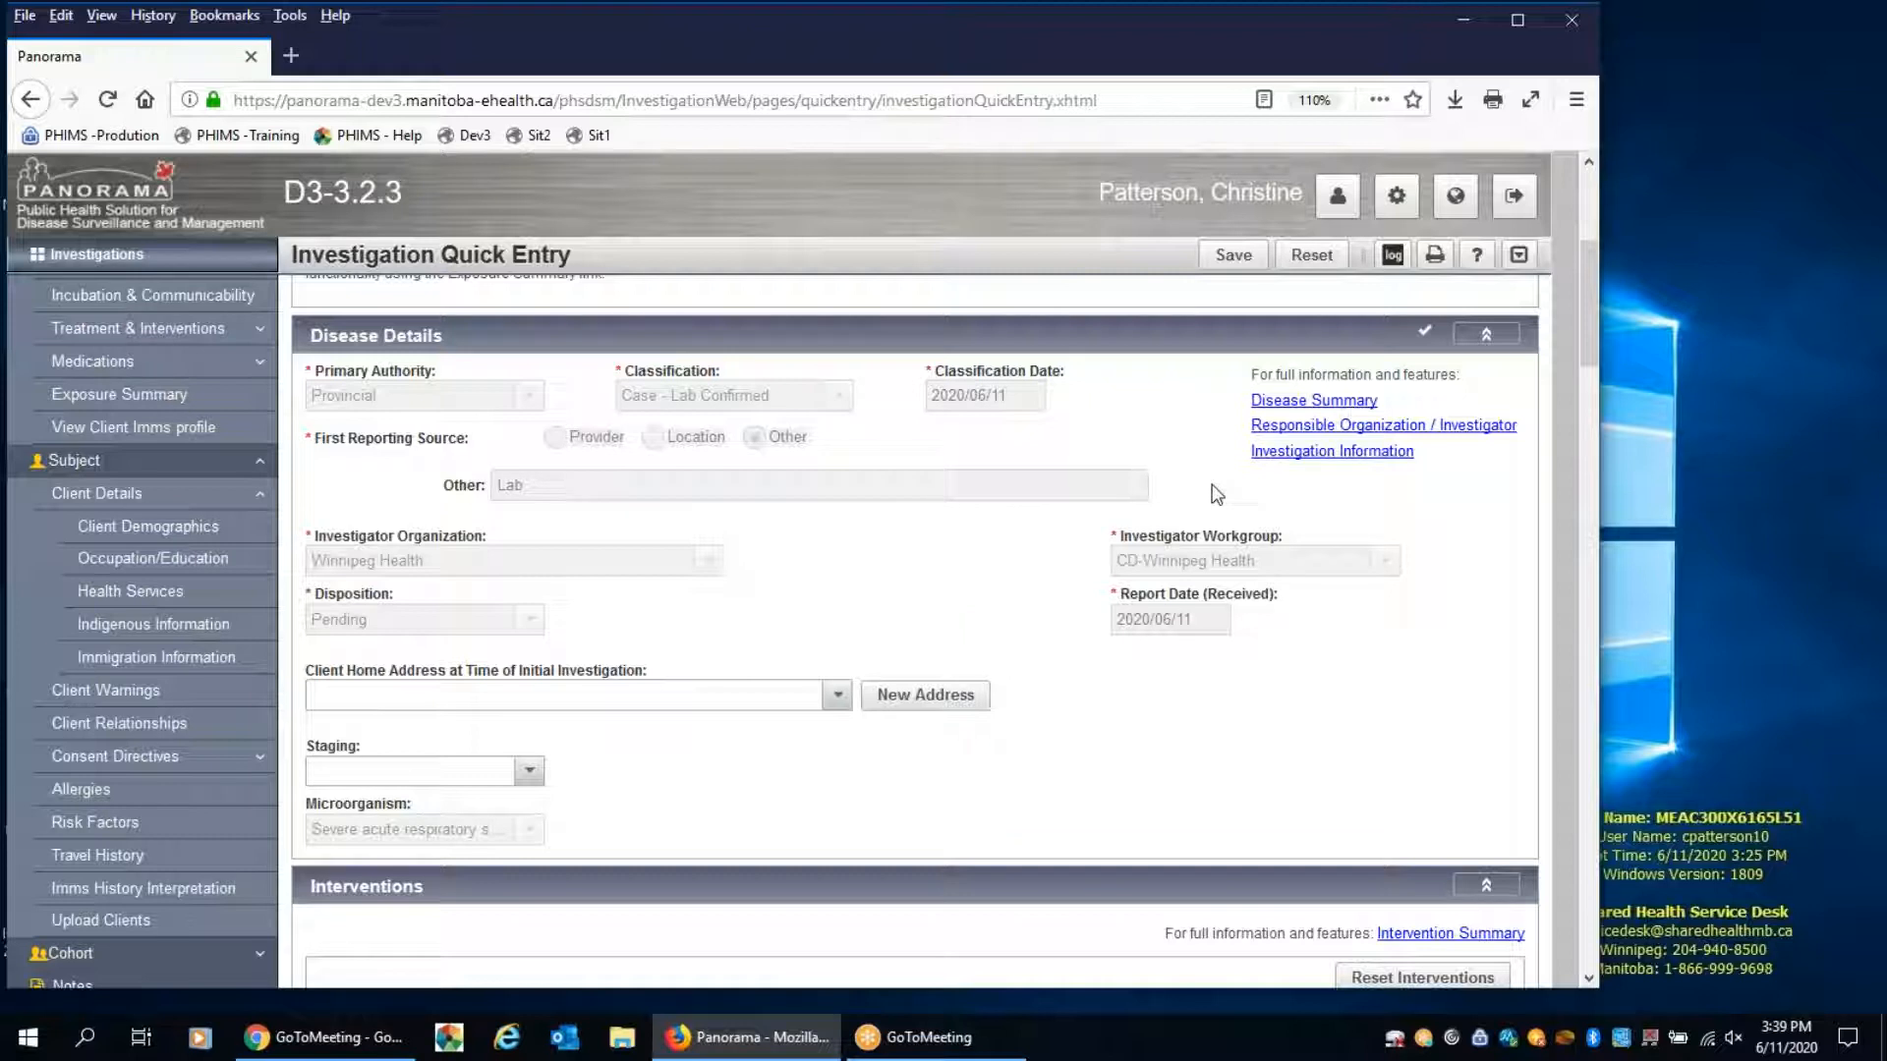
pyautogui.click(1311, 453)
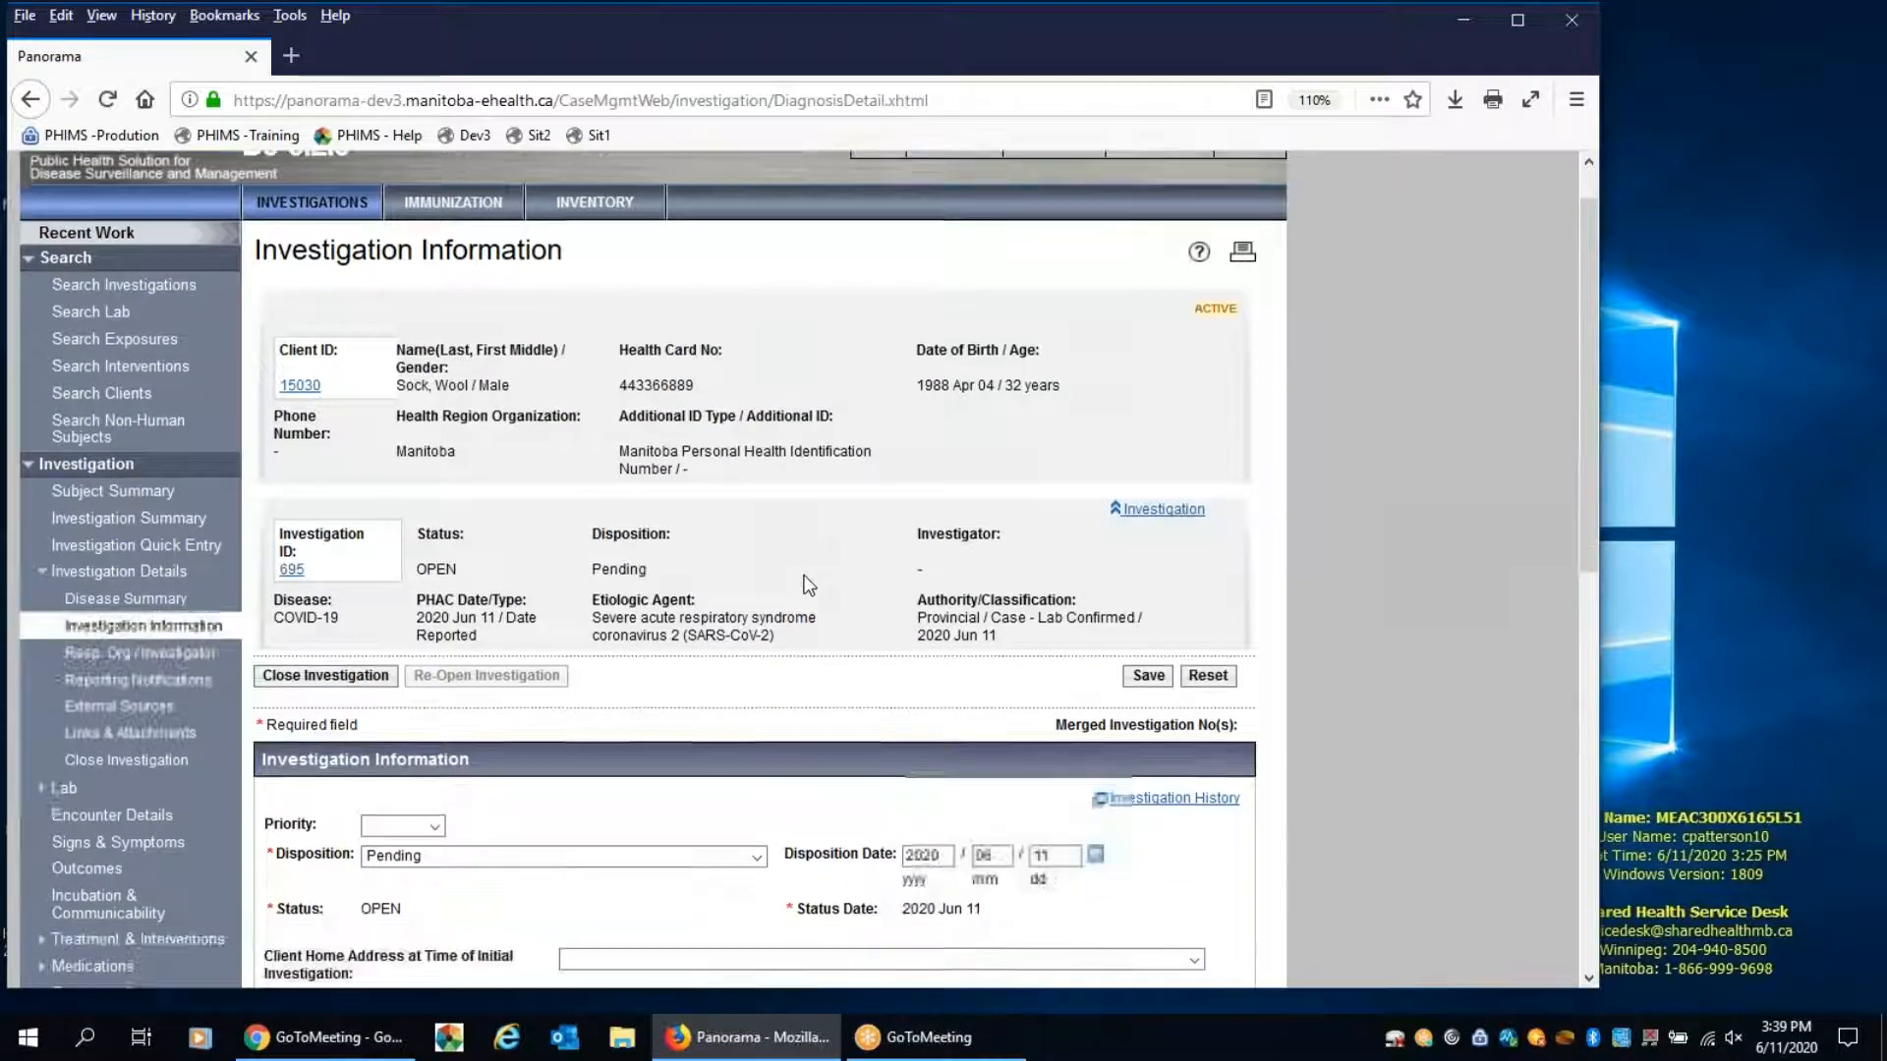
pyautogui.scroll(-3, 812, 580)
pyautogui.scroll(-1, 805, 585)
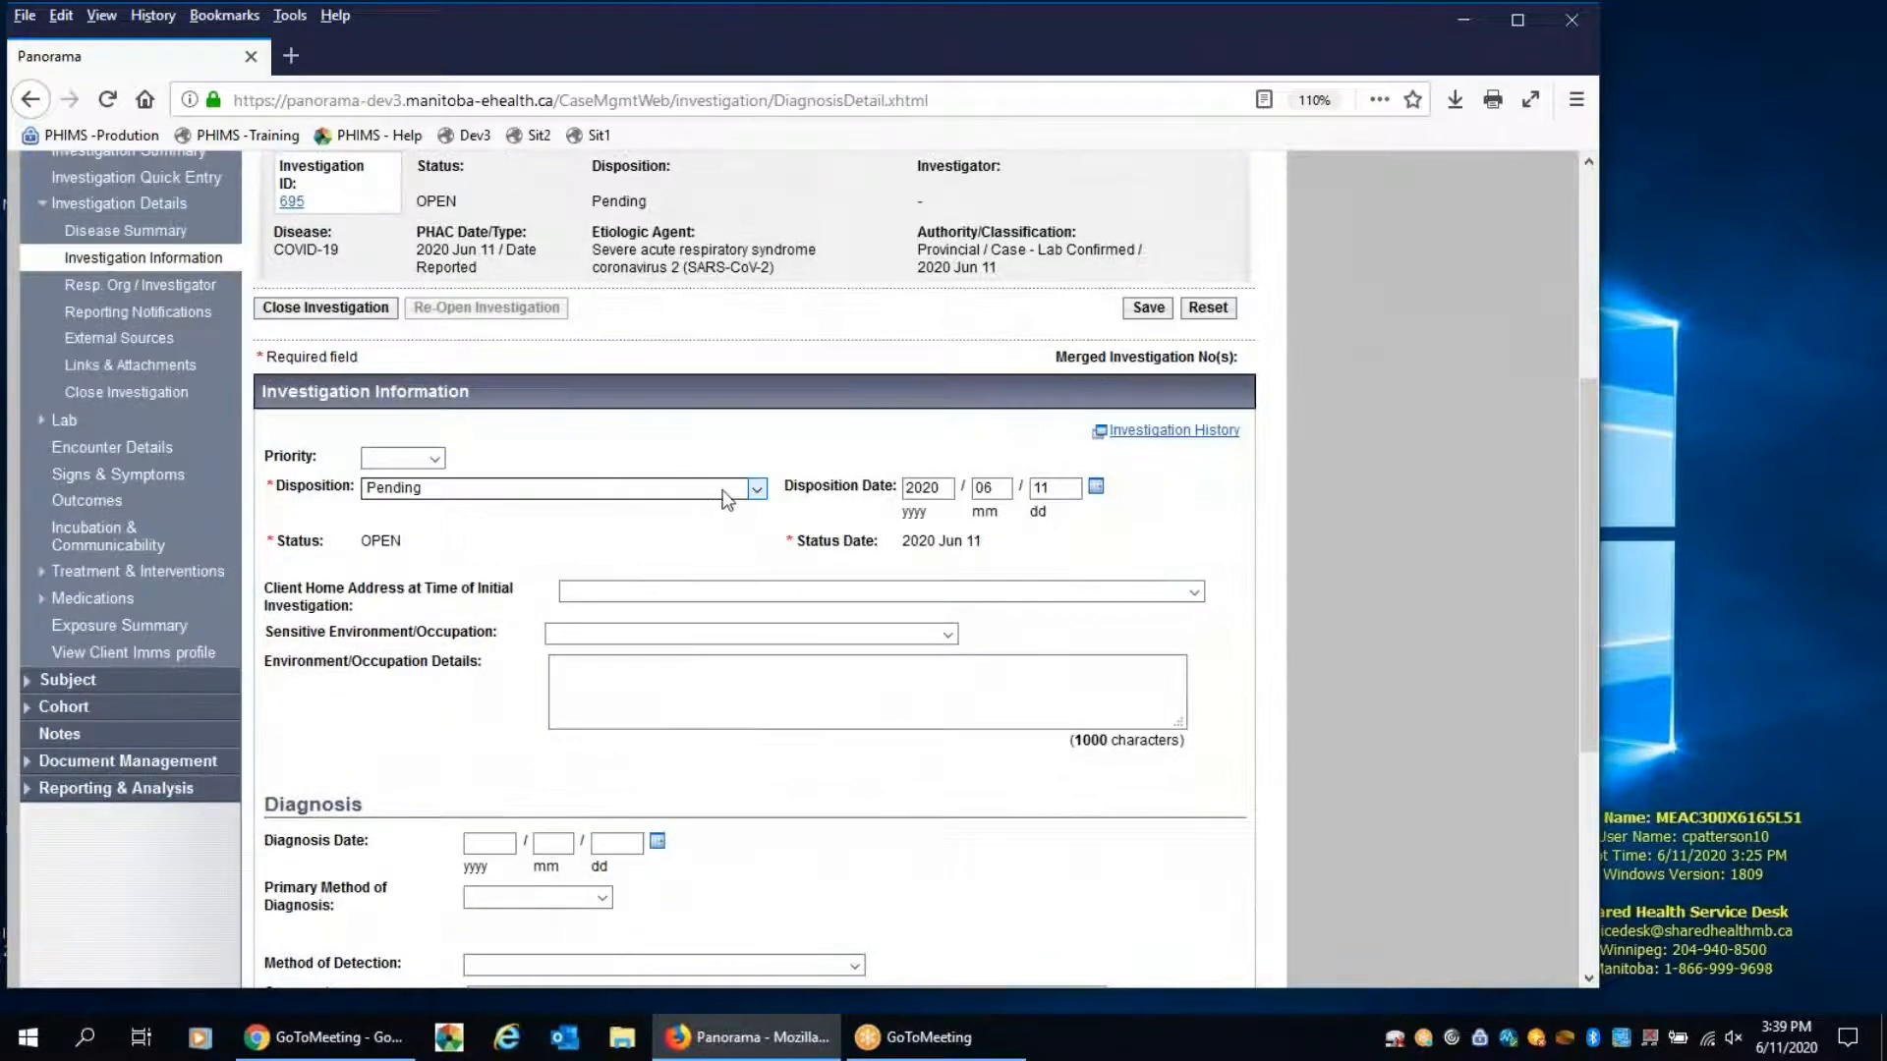
pyautogui.click(726, 498)
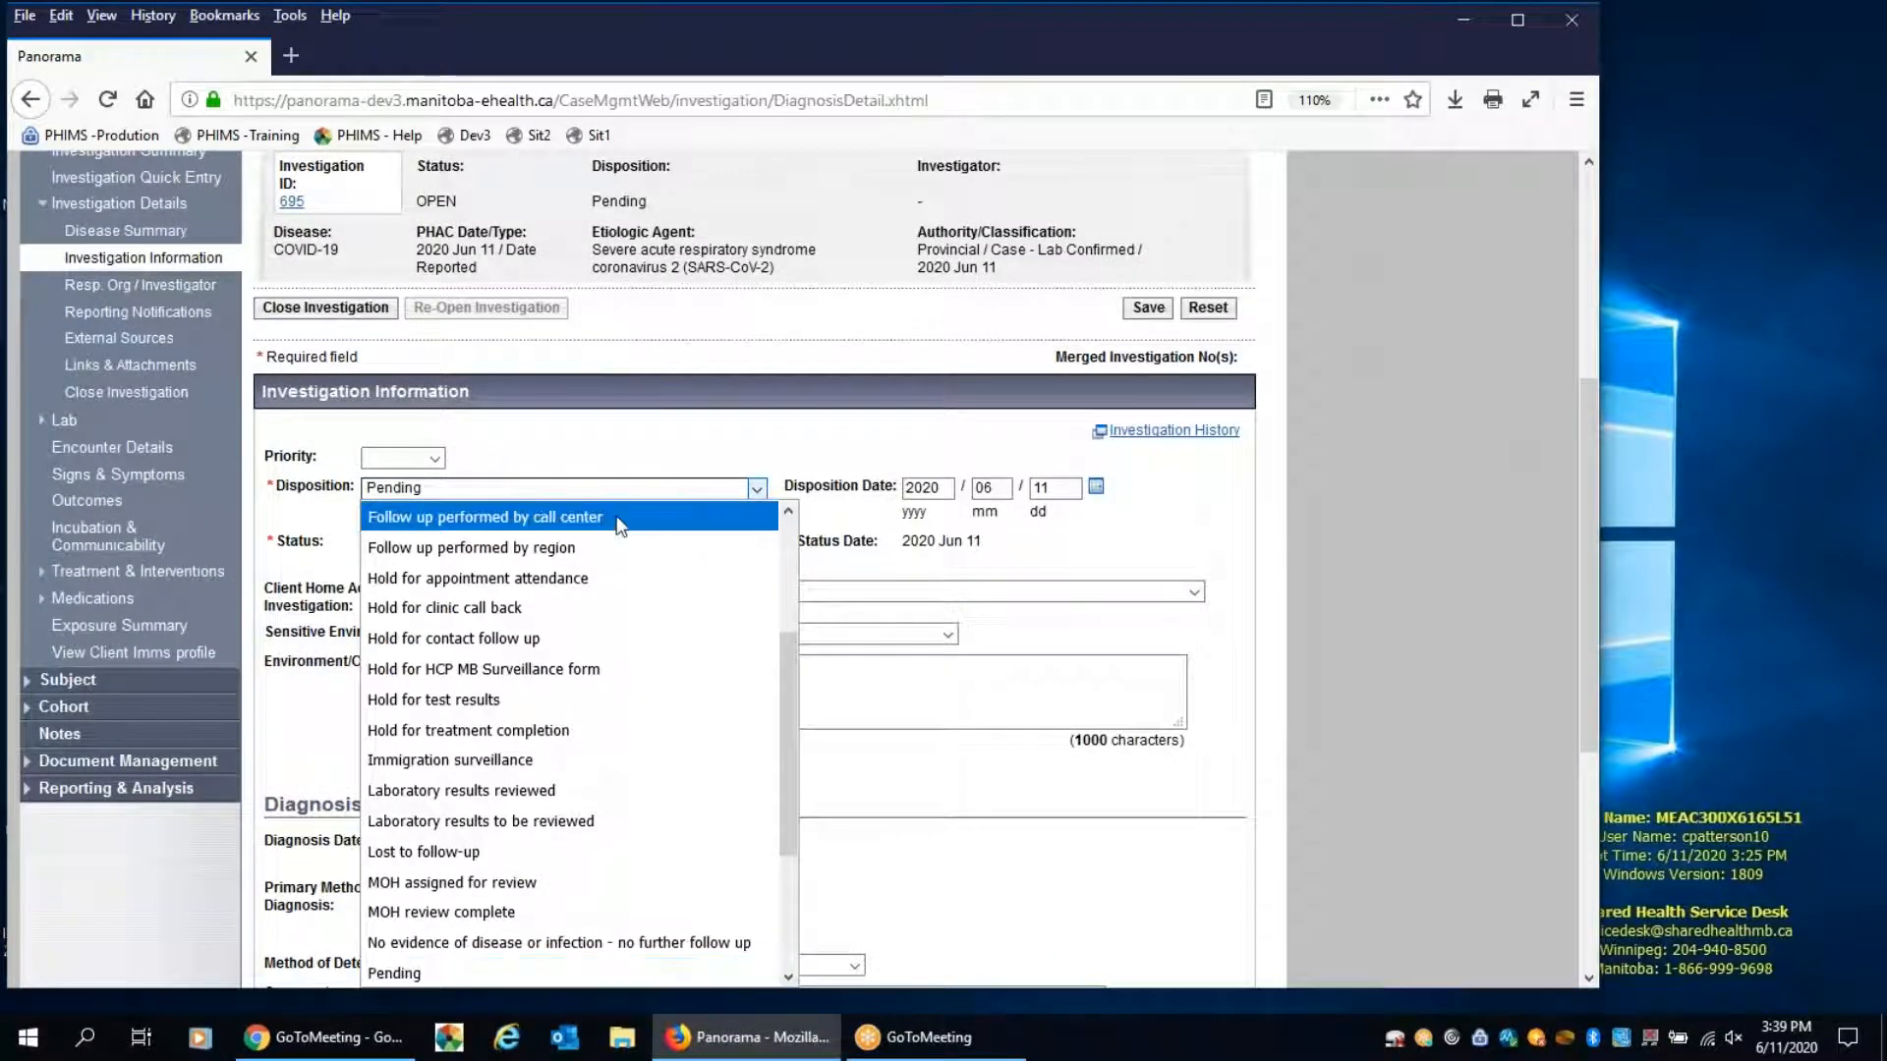
pyautogui.click(548, 556)
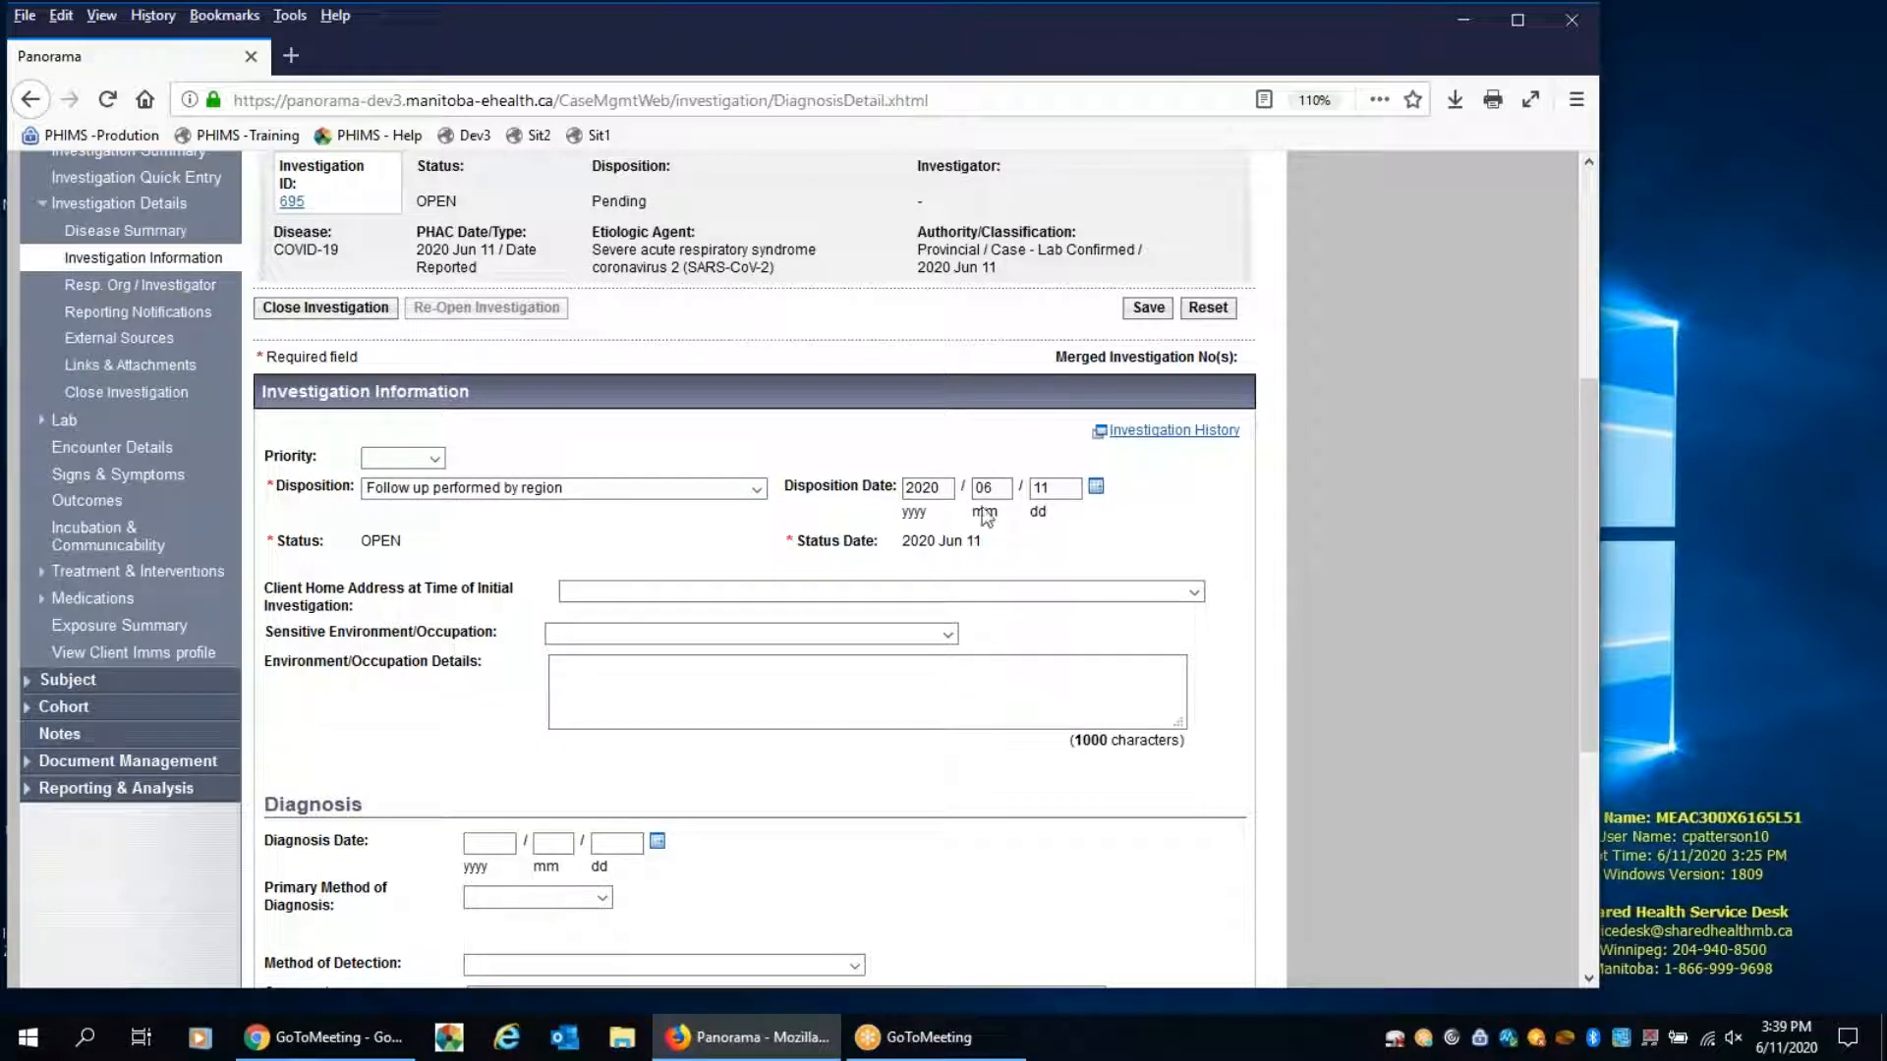
# Set the client home address at time of initial investigation to the registered address and save the investigation details
pyautogui.click(693, 589)
pyautogui.click(687, 645)
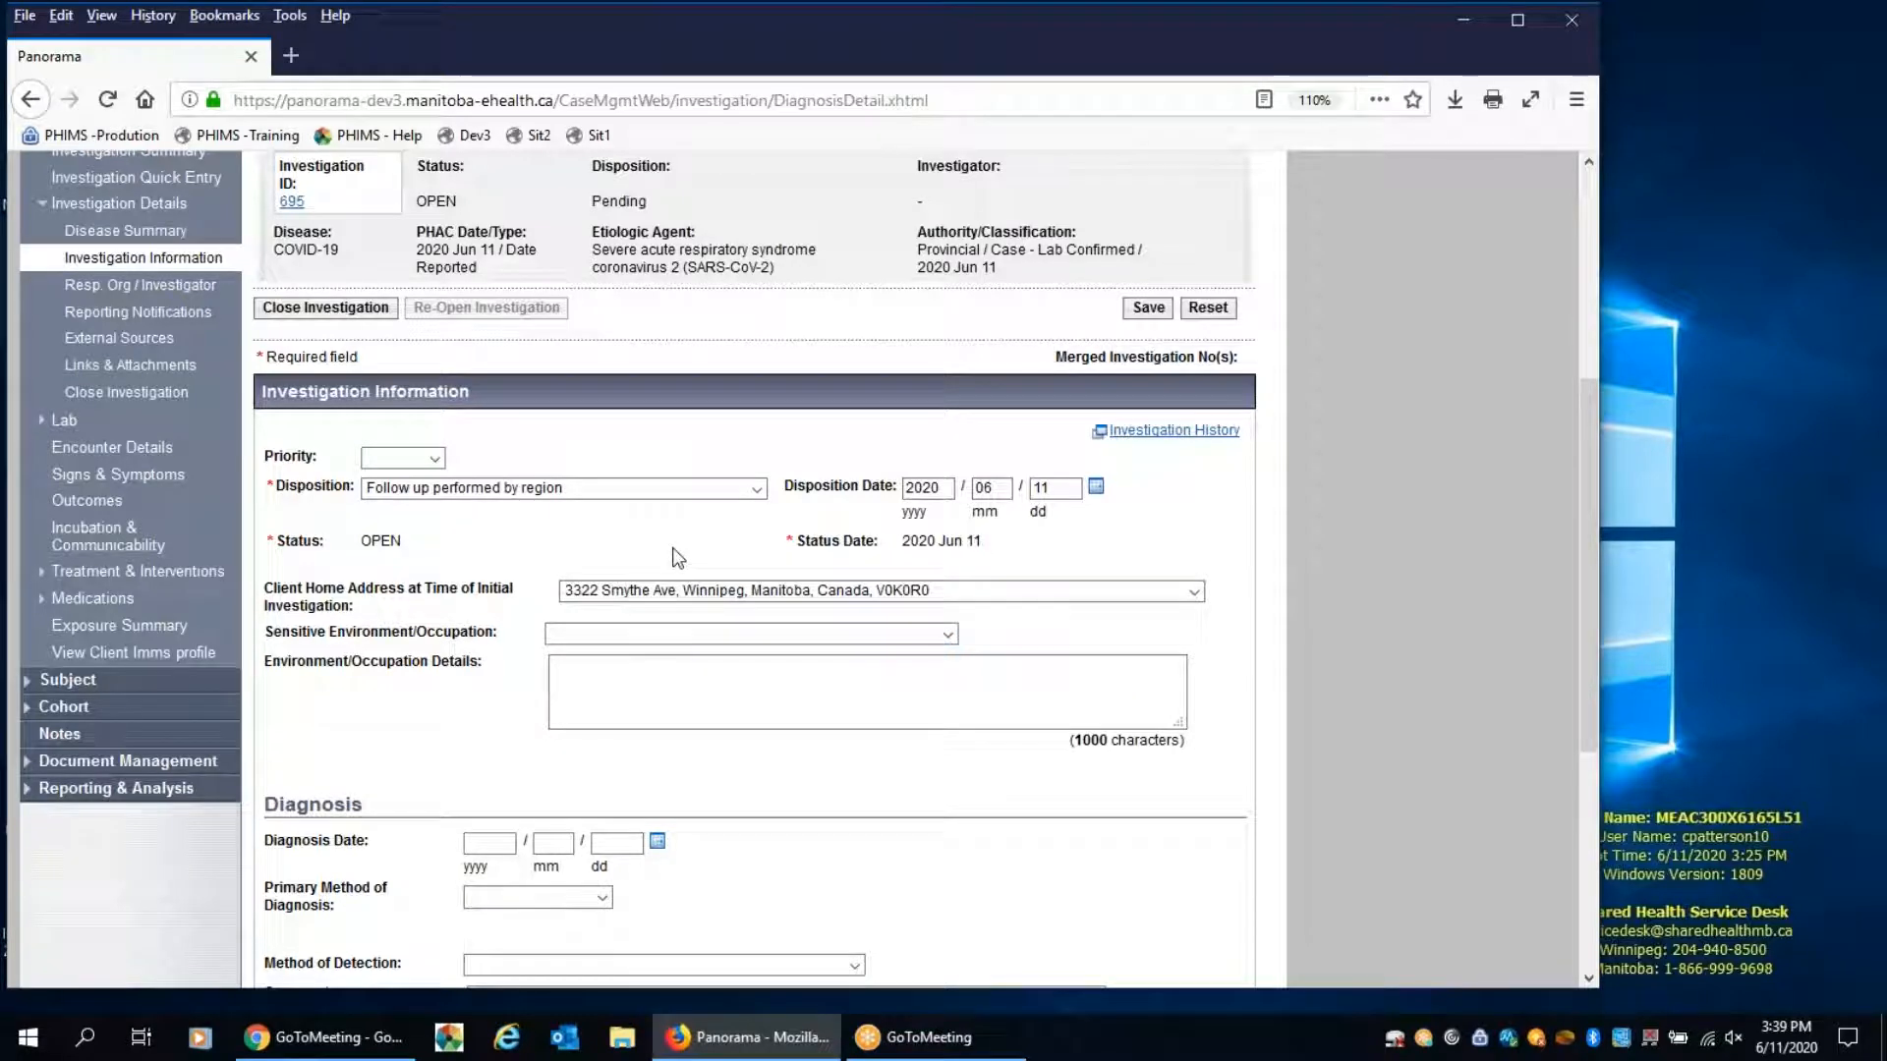
pyautogui.click(1145, 308)
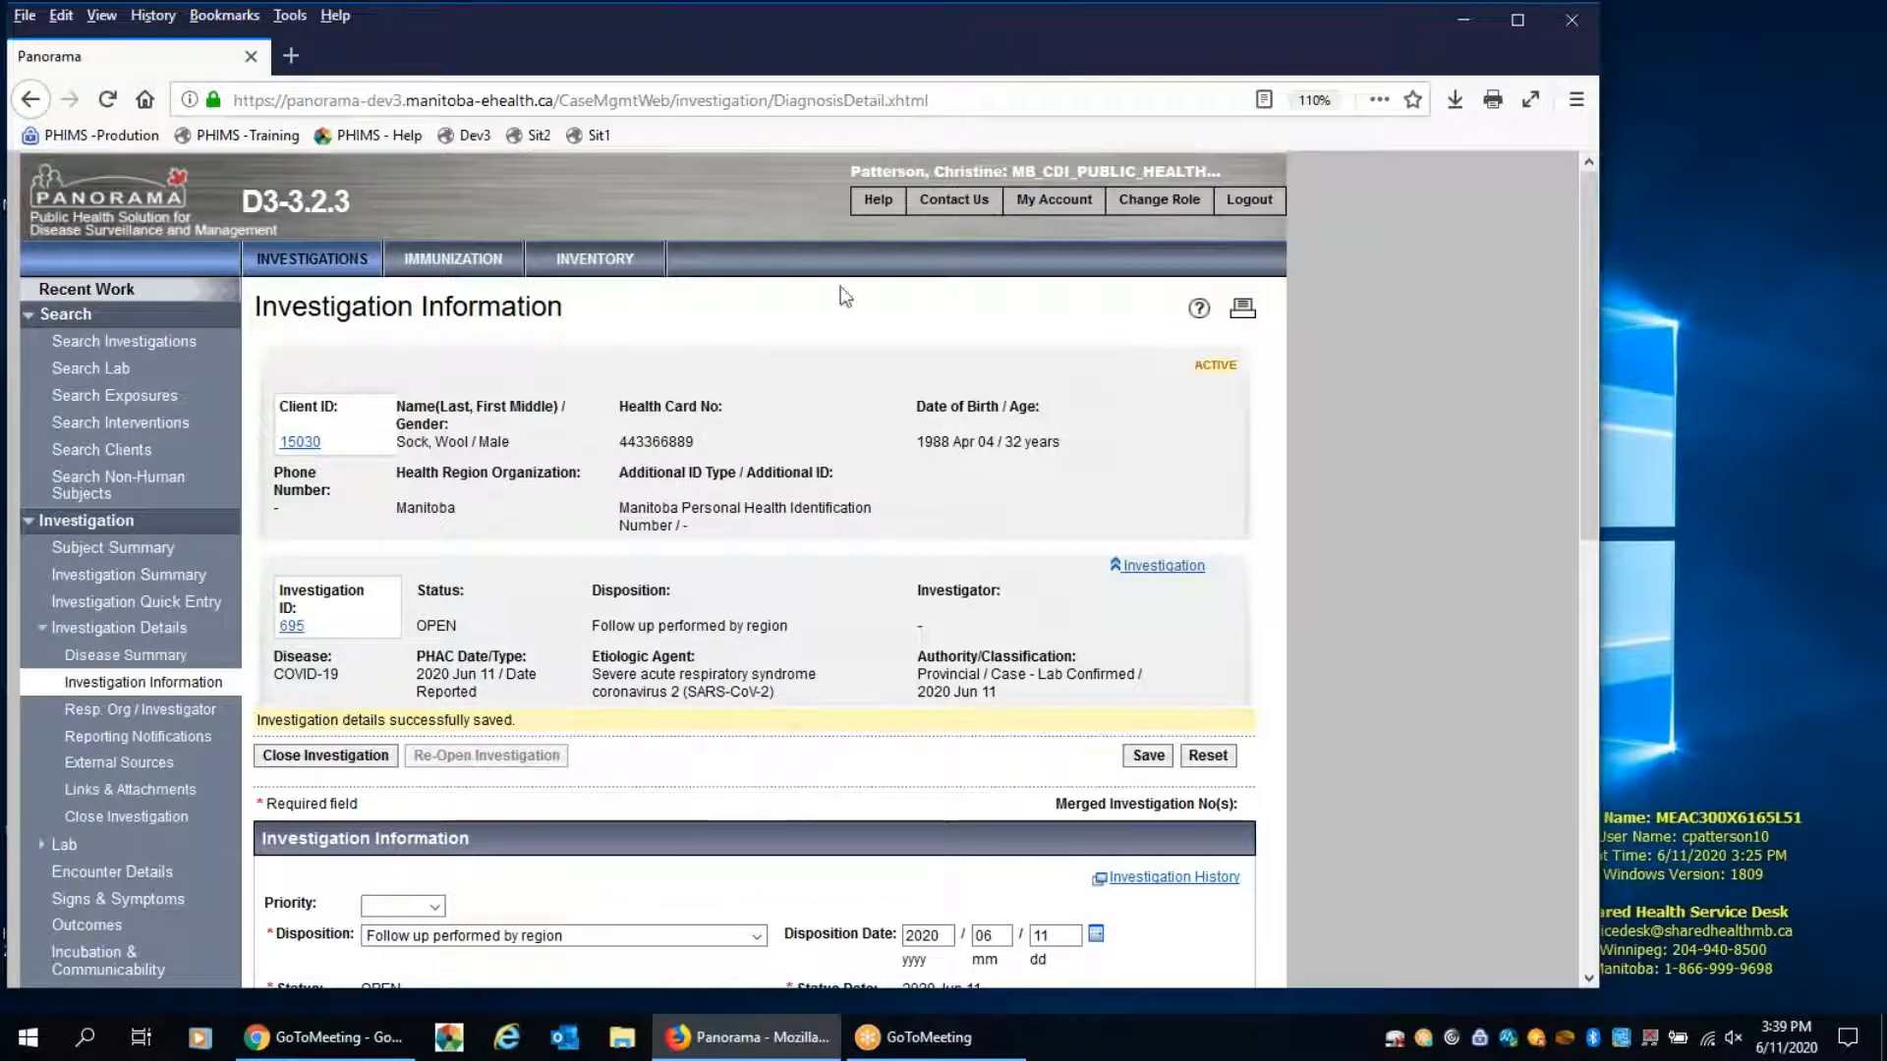
# Return to Investigation Quick Entry and set the staging in Disease Details to "Close contact of known case"
pyautogui.click(191, 606)
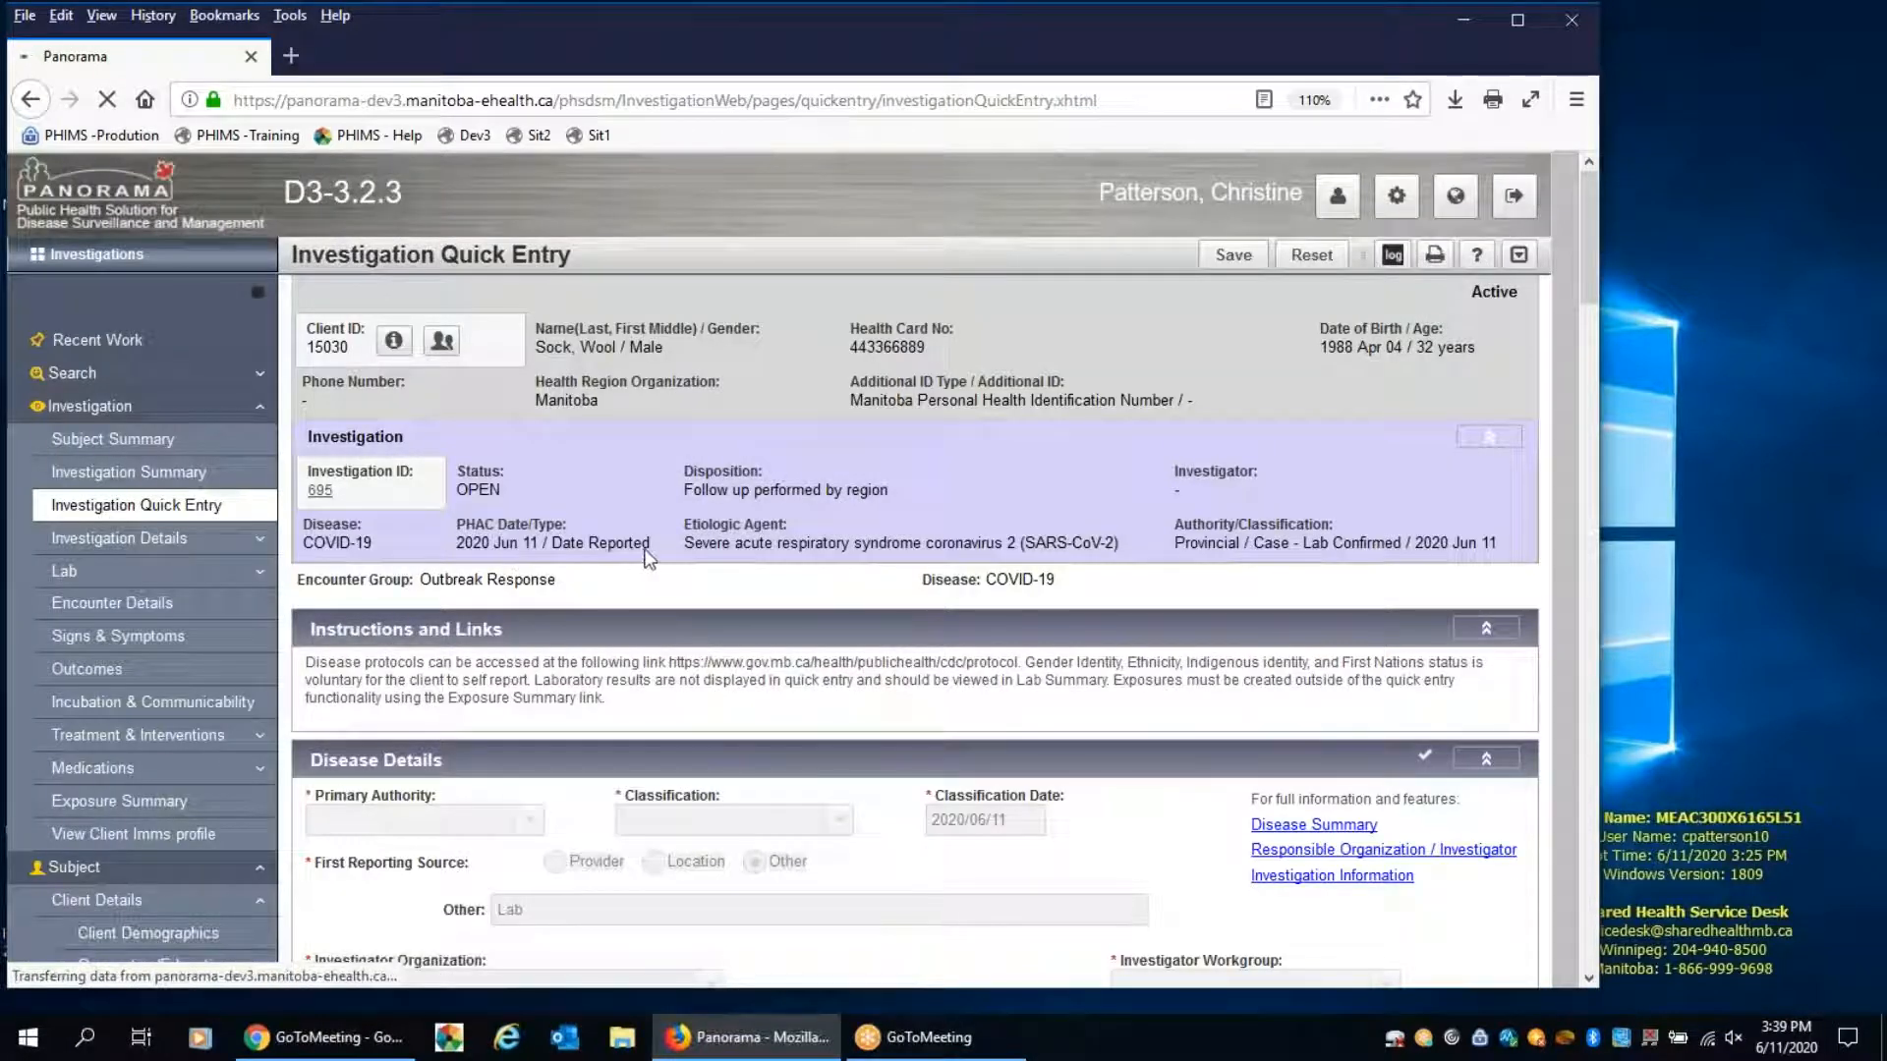
pyautogui.scroll(-5, 728, 562)
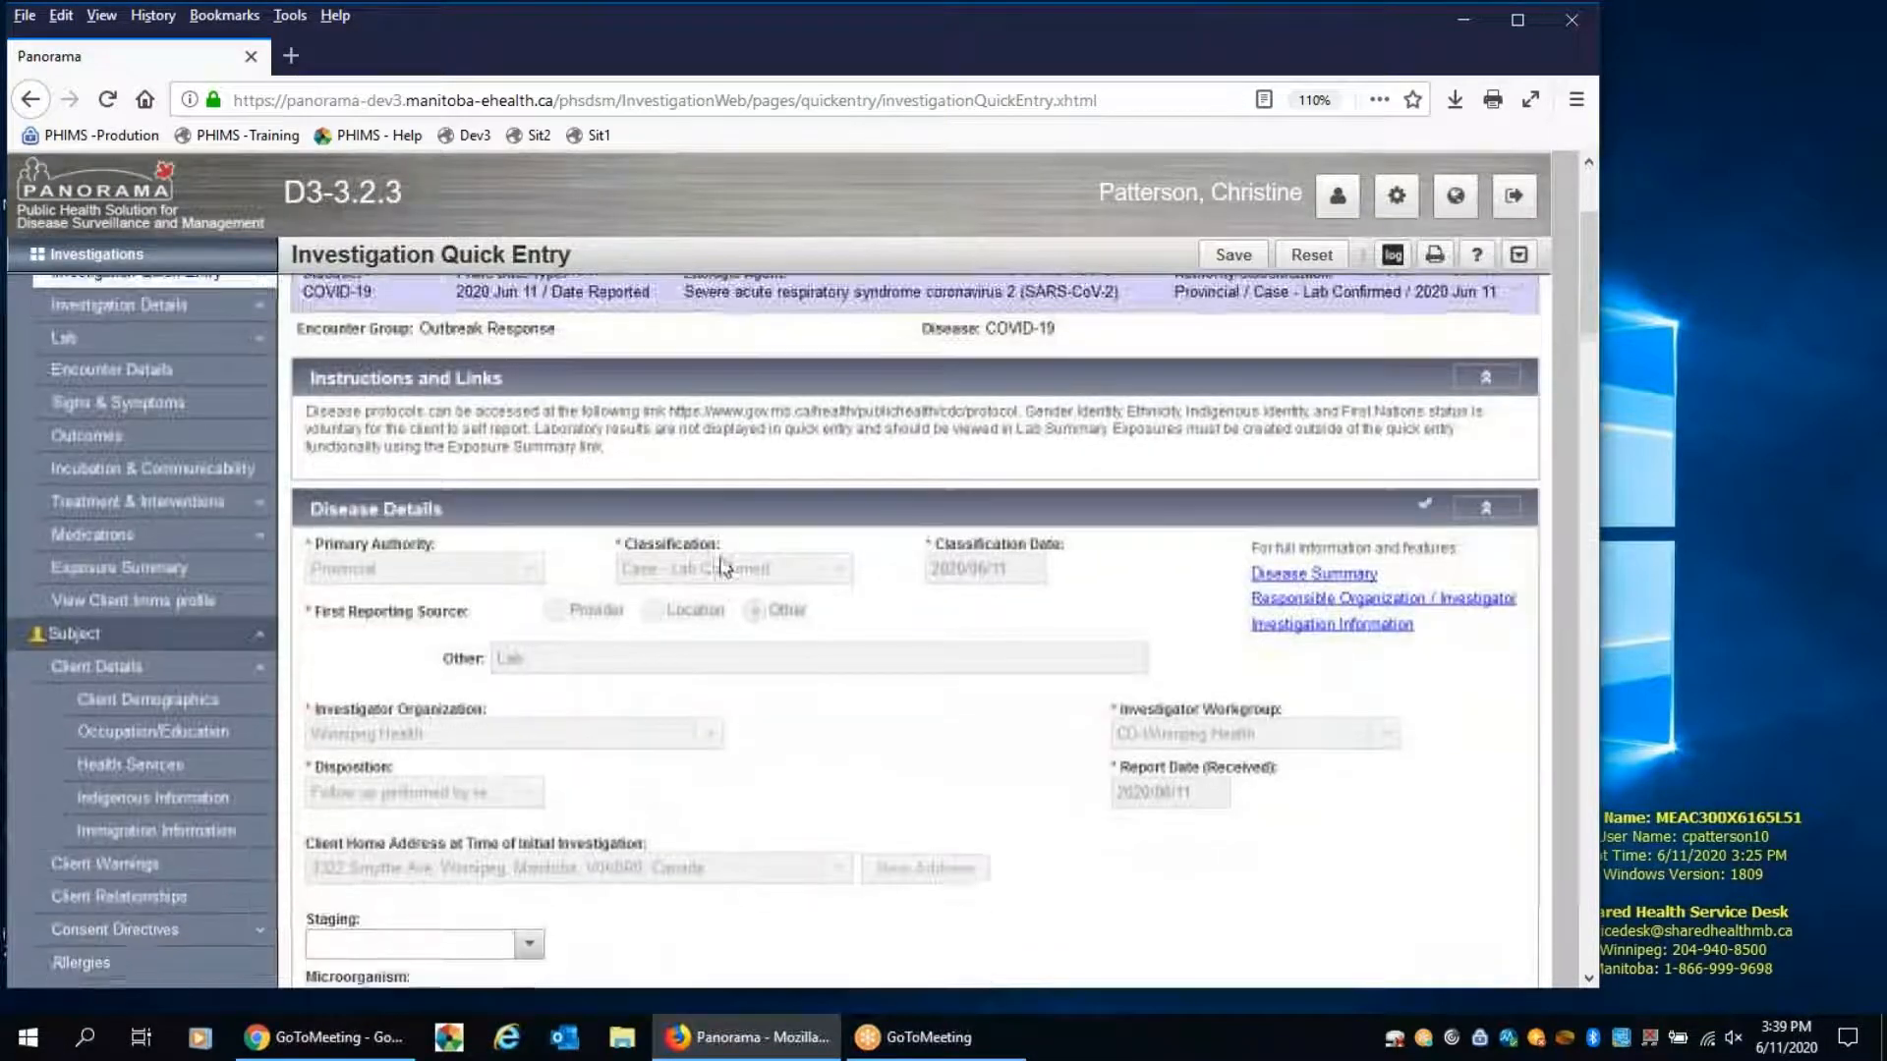
pyautogui.scroll(-3, 838, 580)
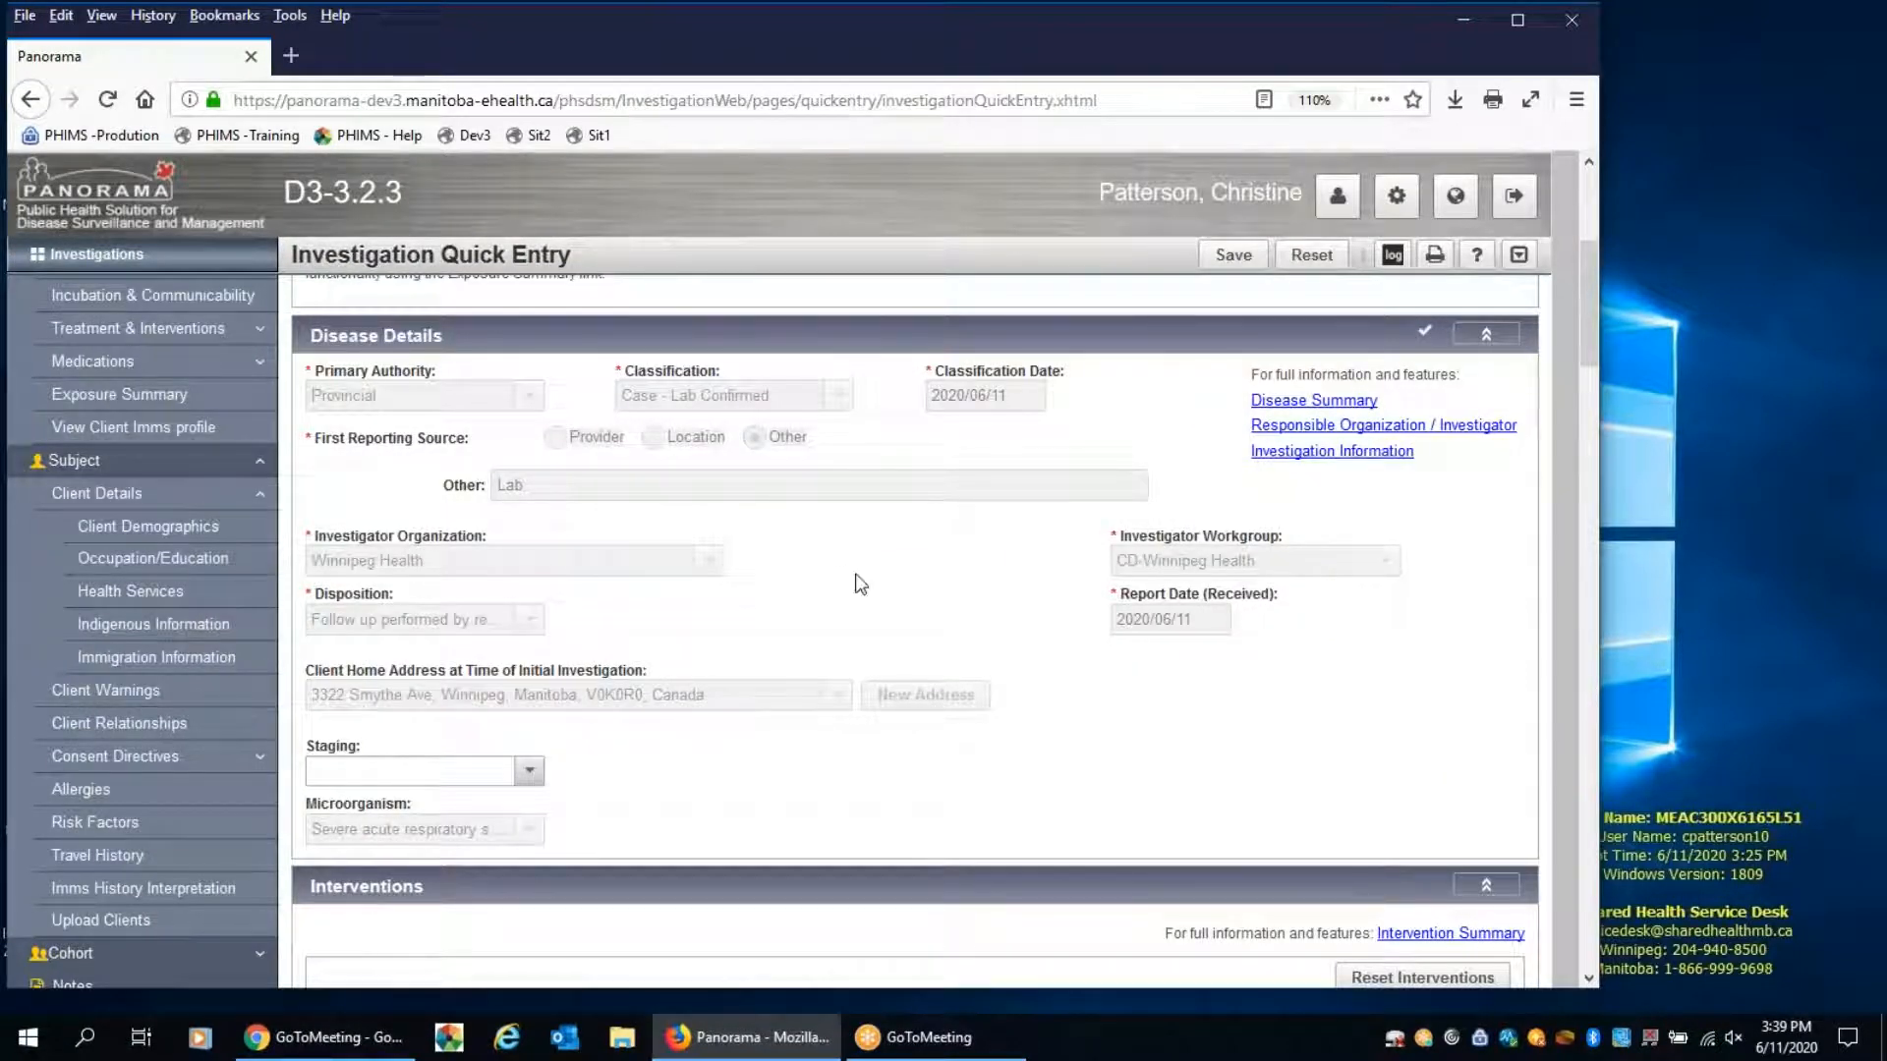
pyautogui.scroll(-3, 861, 585)
pyautogui.click(531, 633)
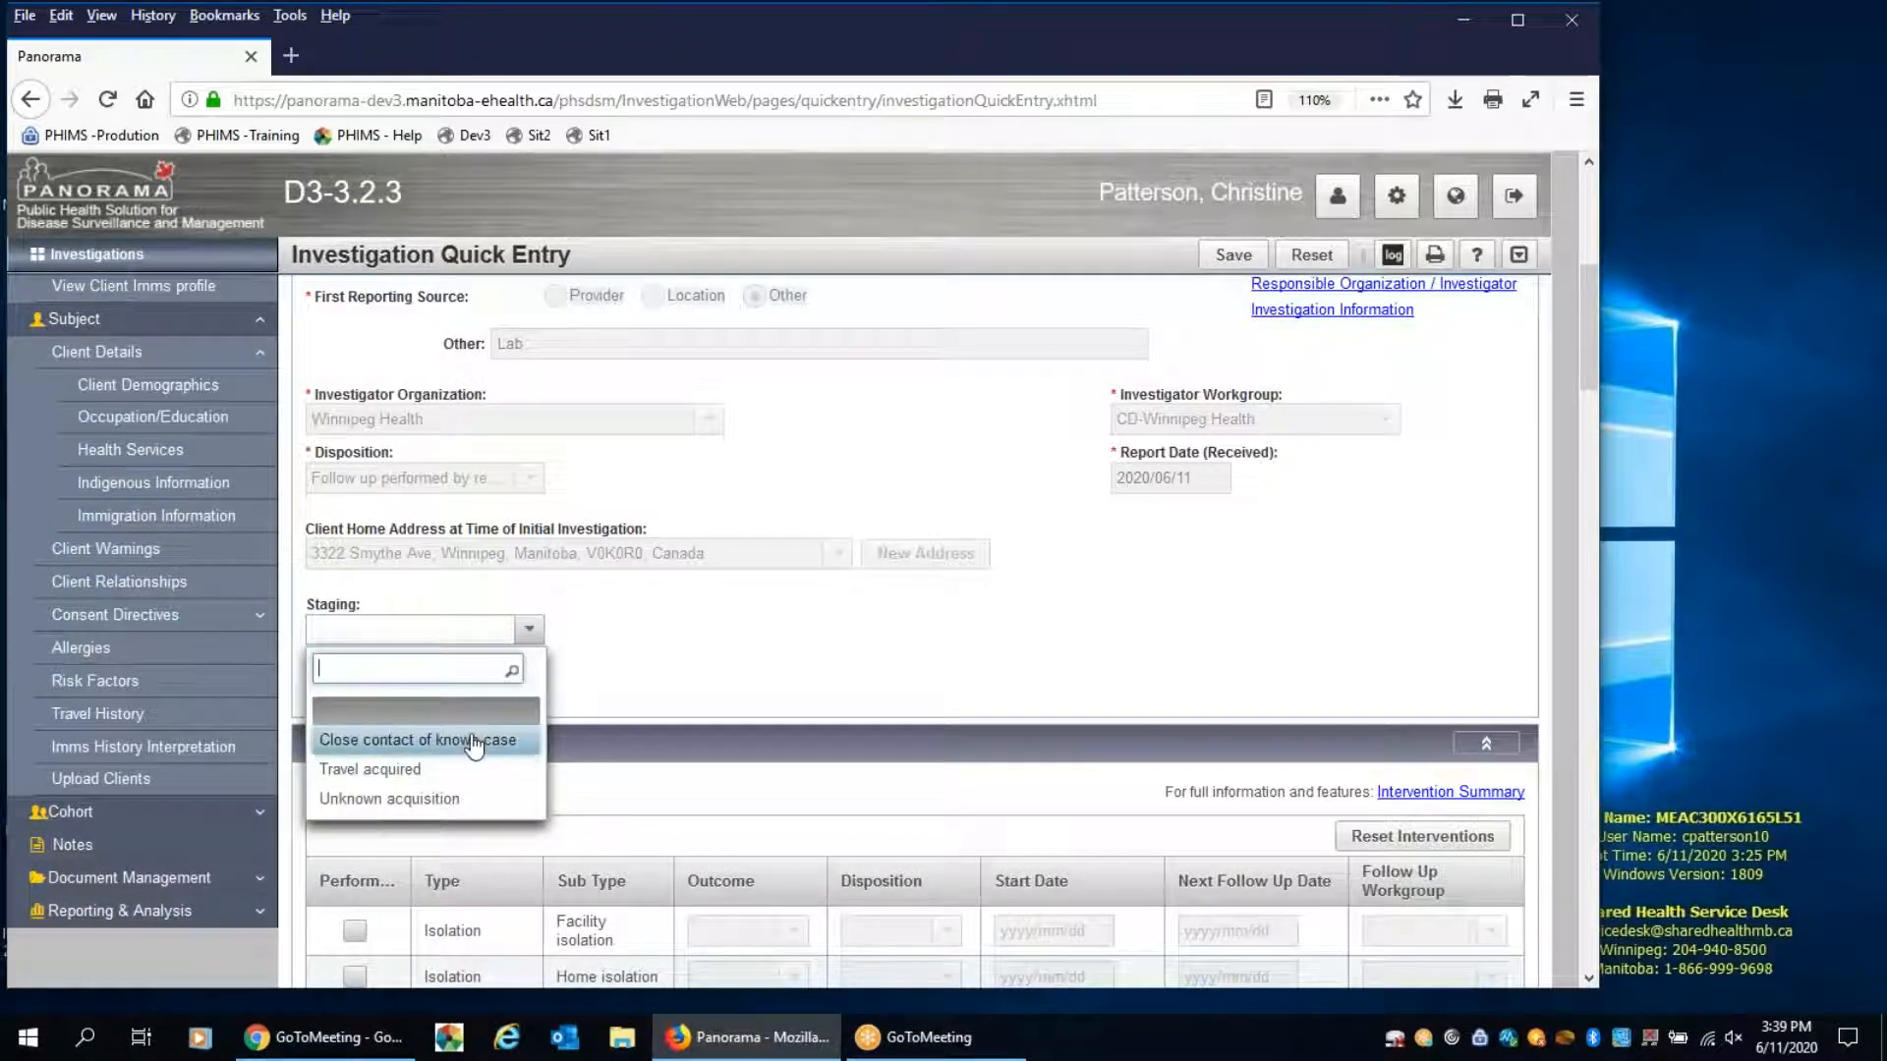
pyautogui.click(476, 743)
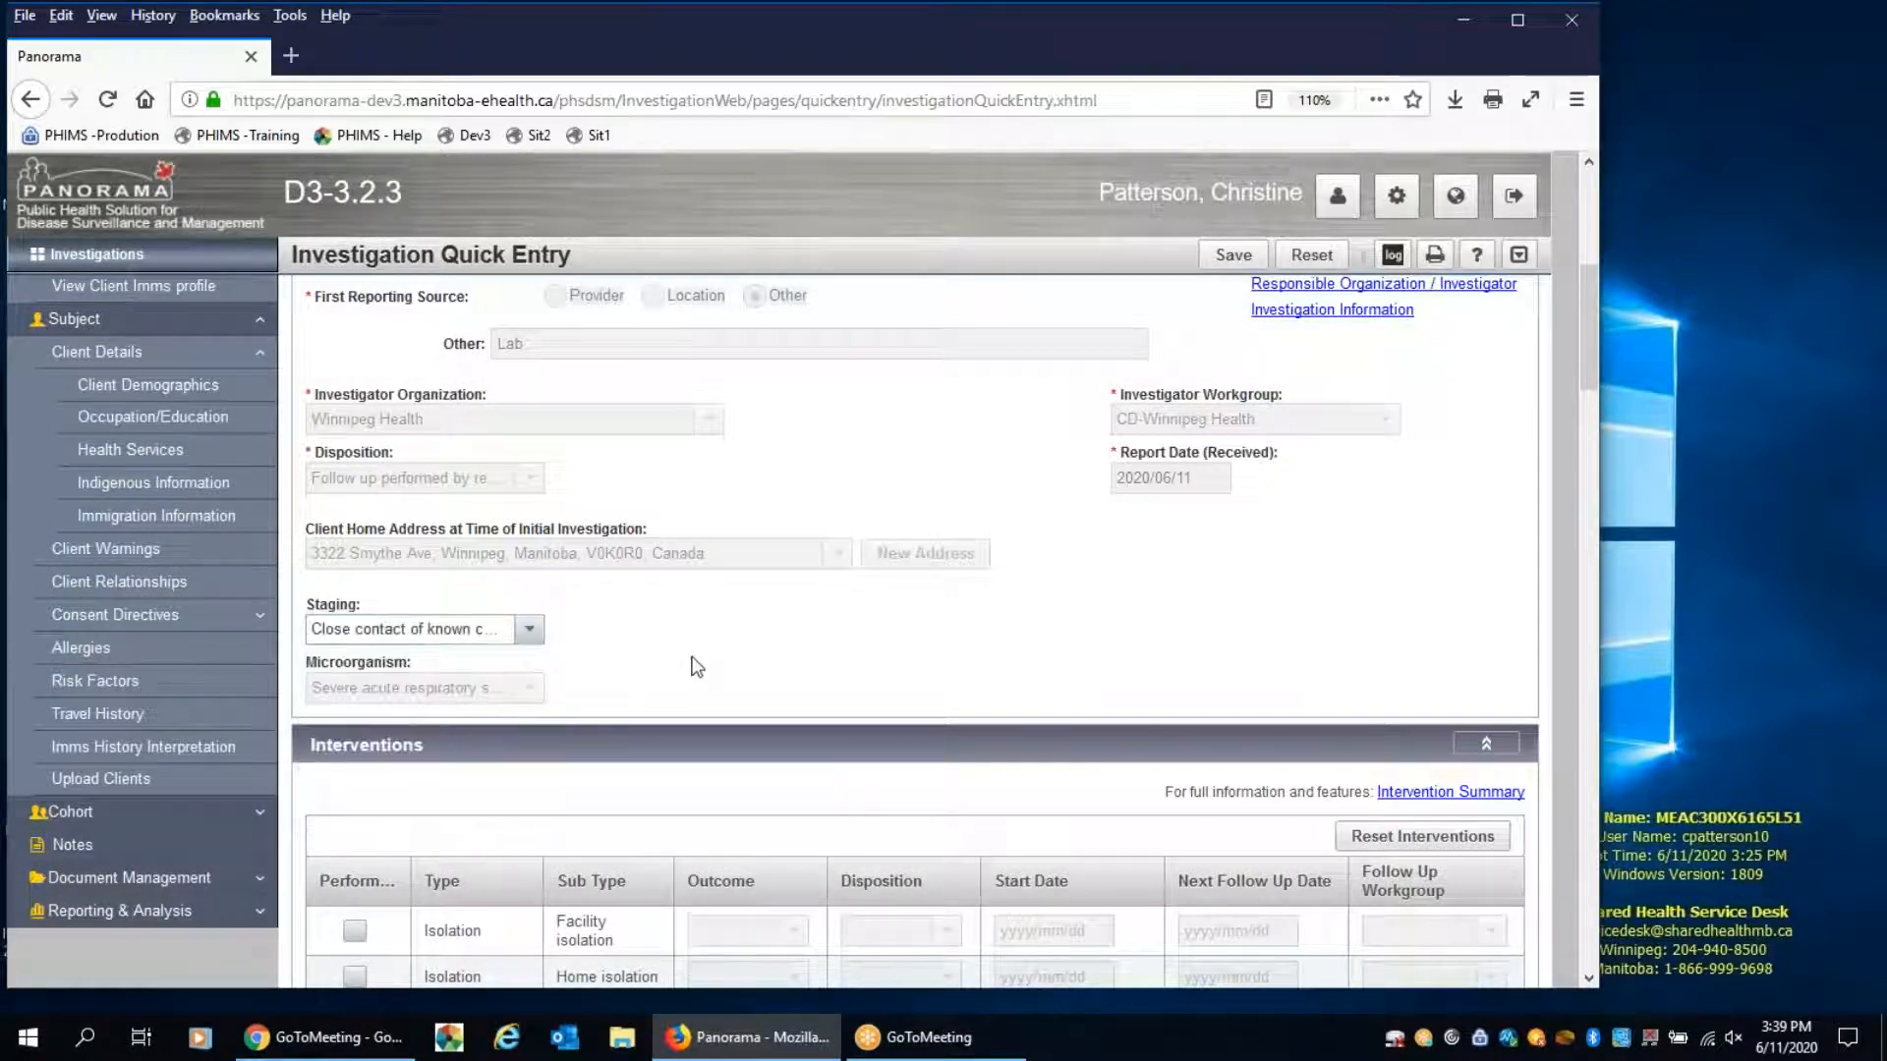
# Select "Cough, productive", "Fever" and "Headache" in the Signs and Symptoms list
pyautogui.scroll(-7, 746, 631)
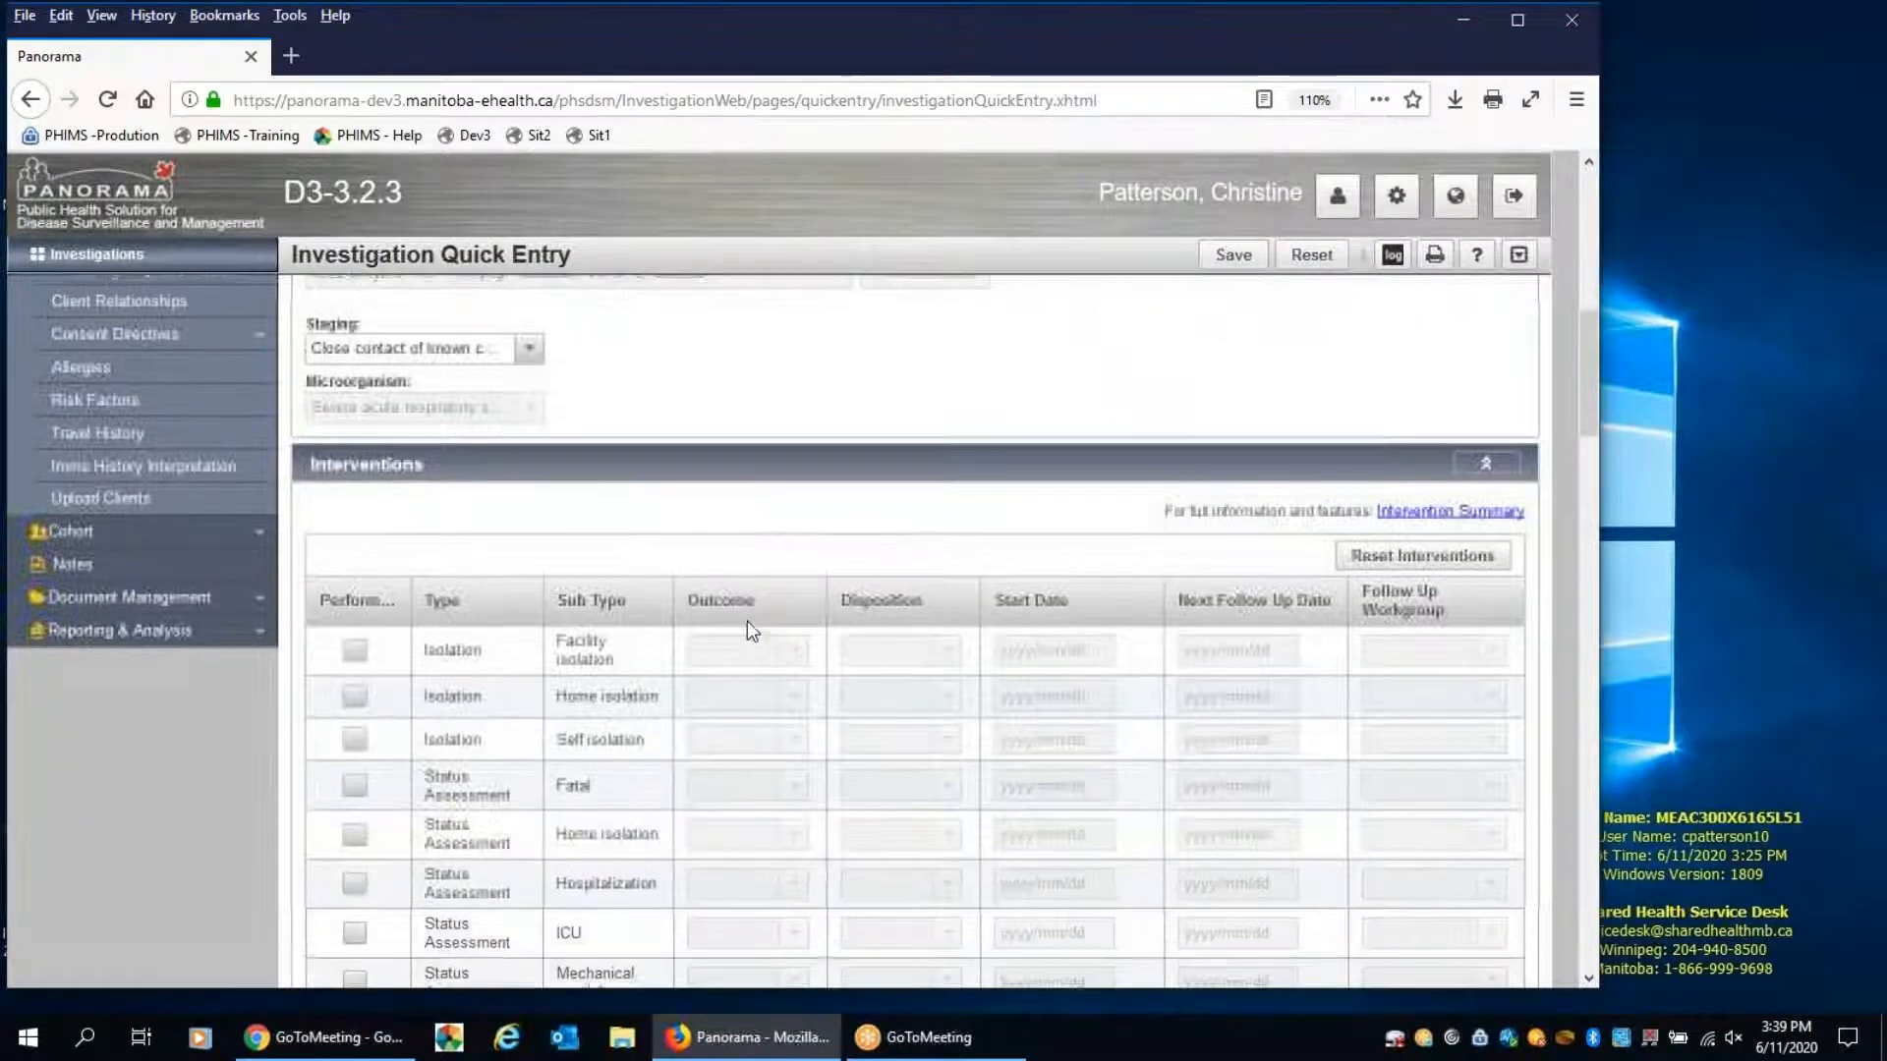
pyautogui.scroll(-5, 749, 629)
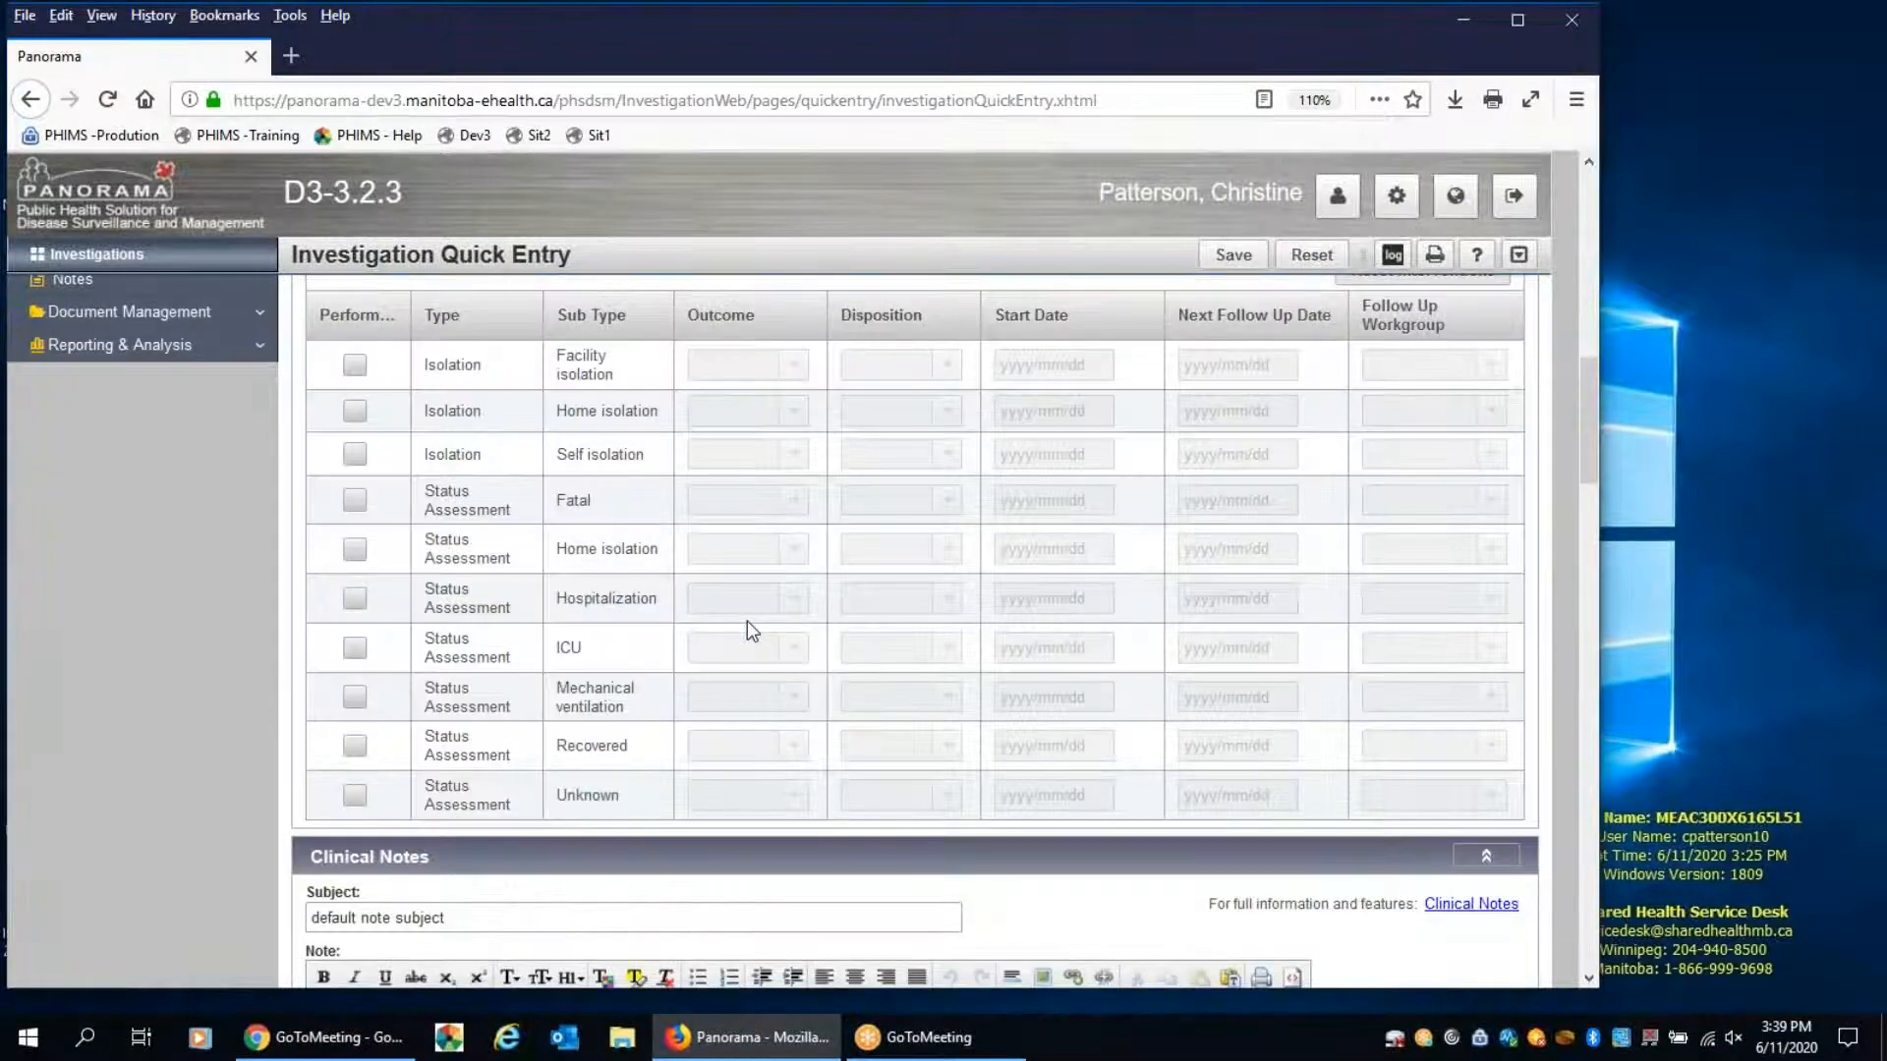
pyautogui.scroll(-14, 749, 629)
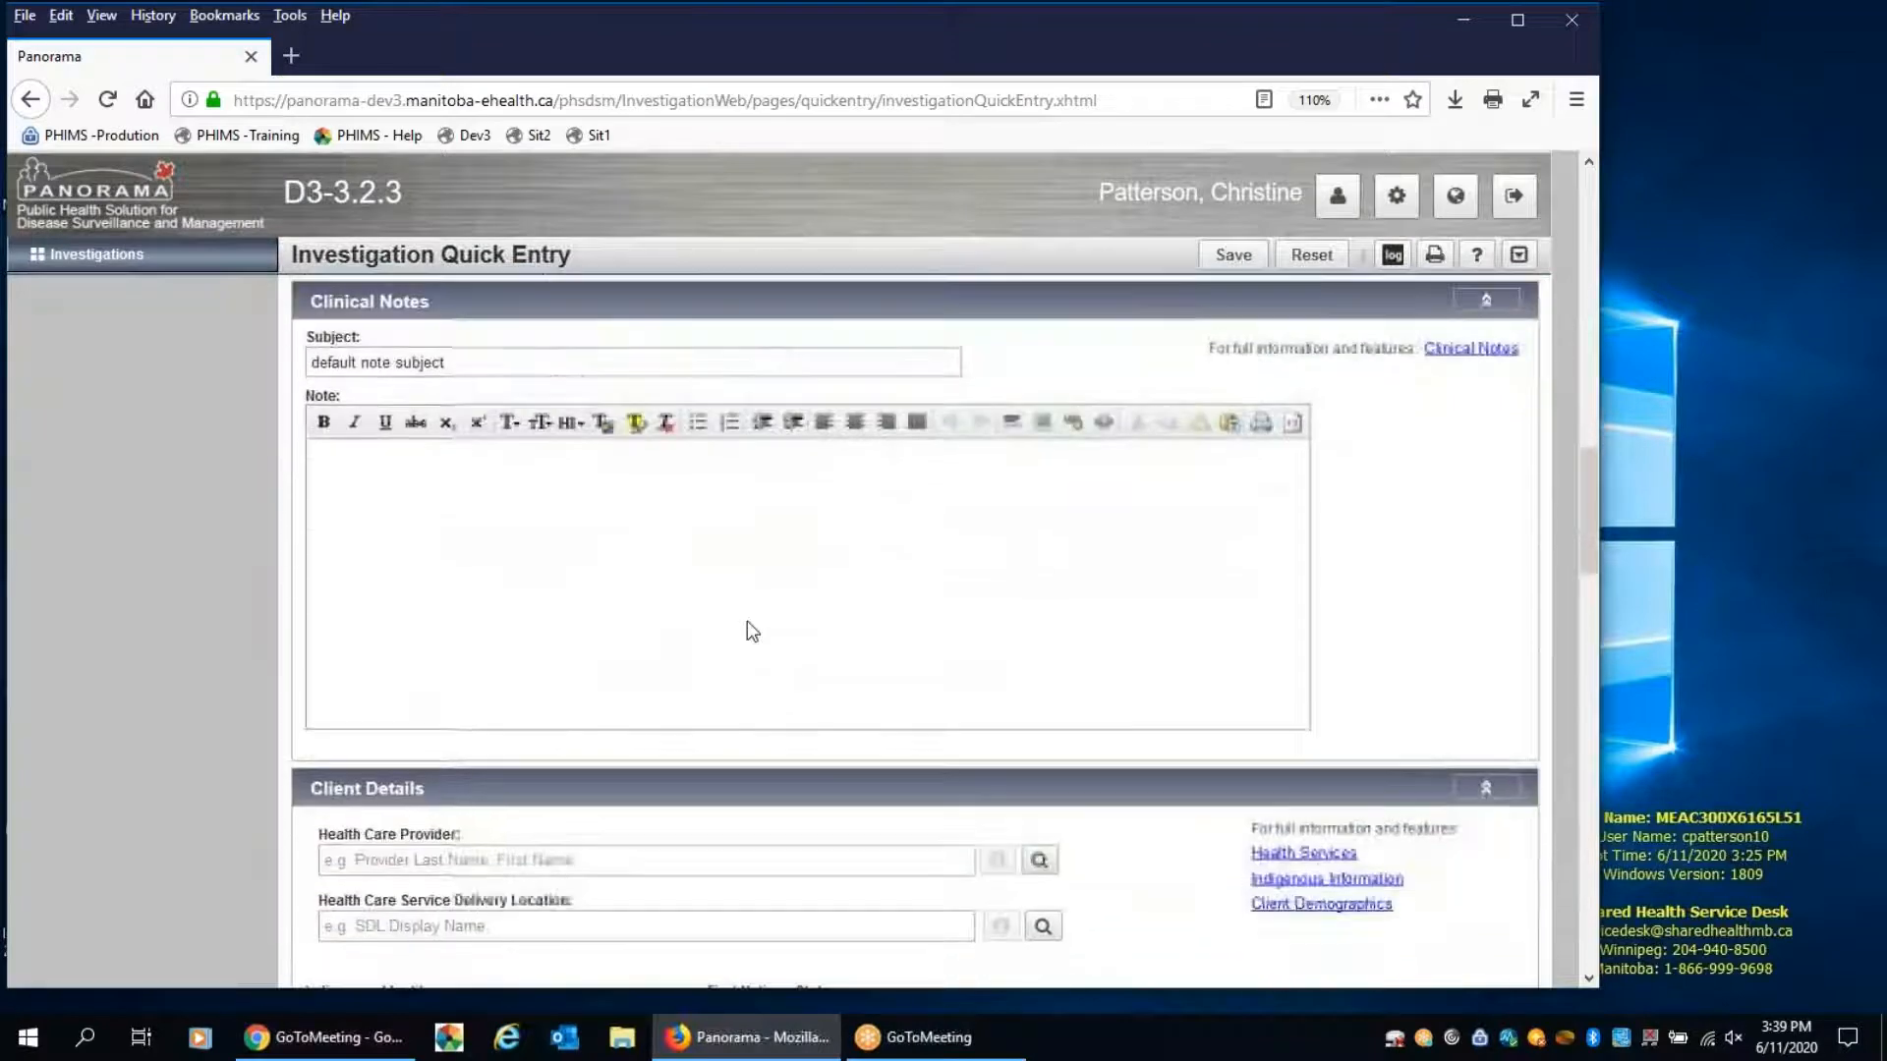
pyautogui.scroll(-3, 747, 629)
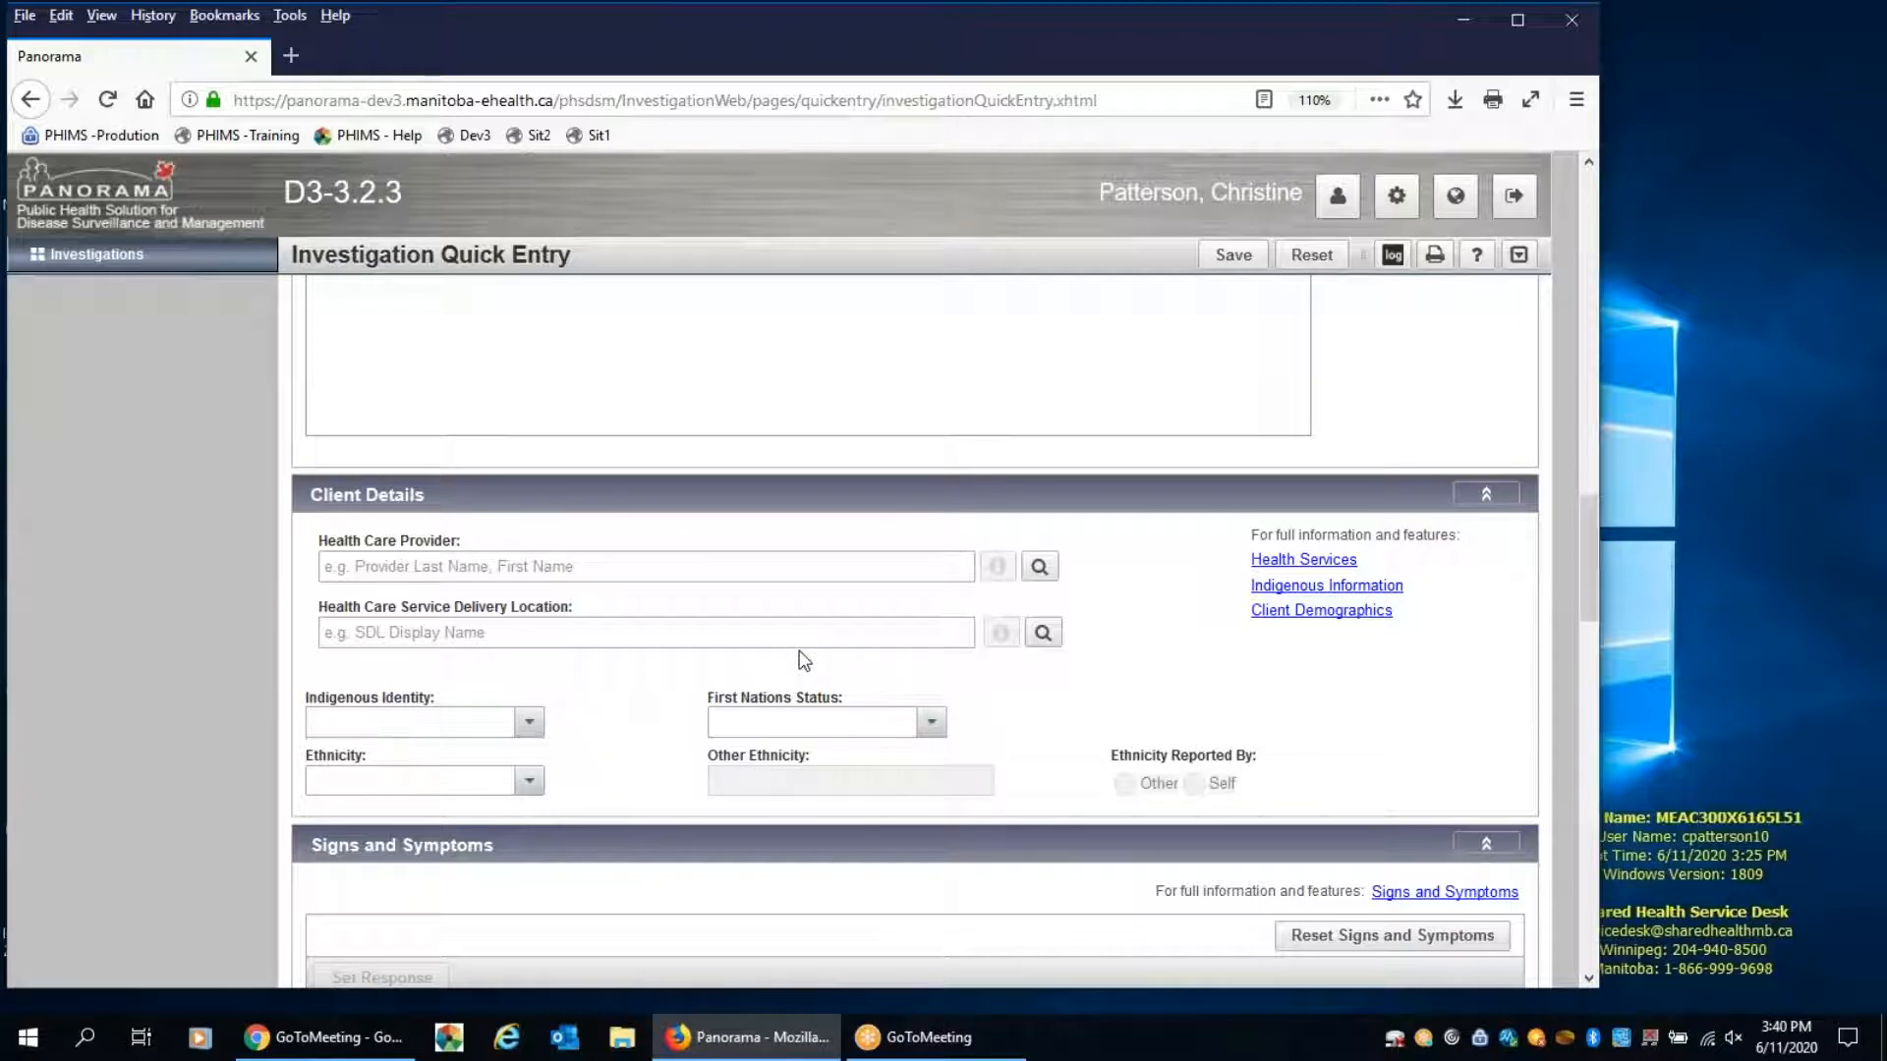
pyautogui.scroll(-3, 804, 660)
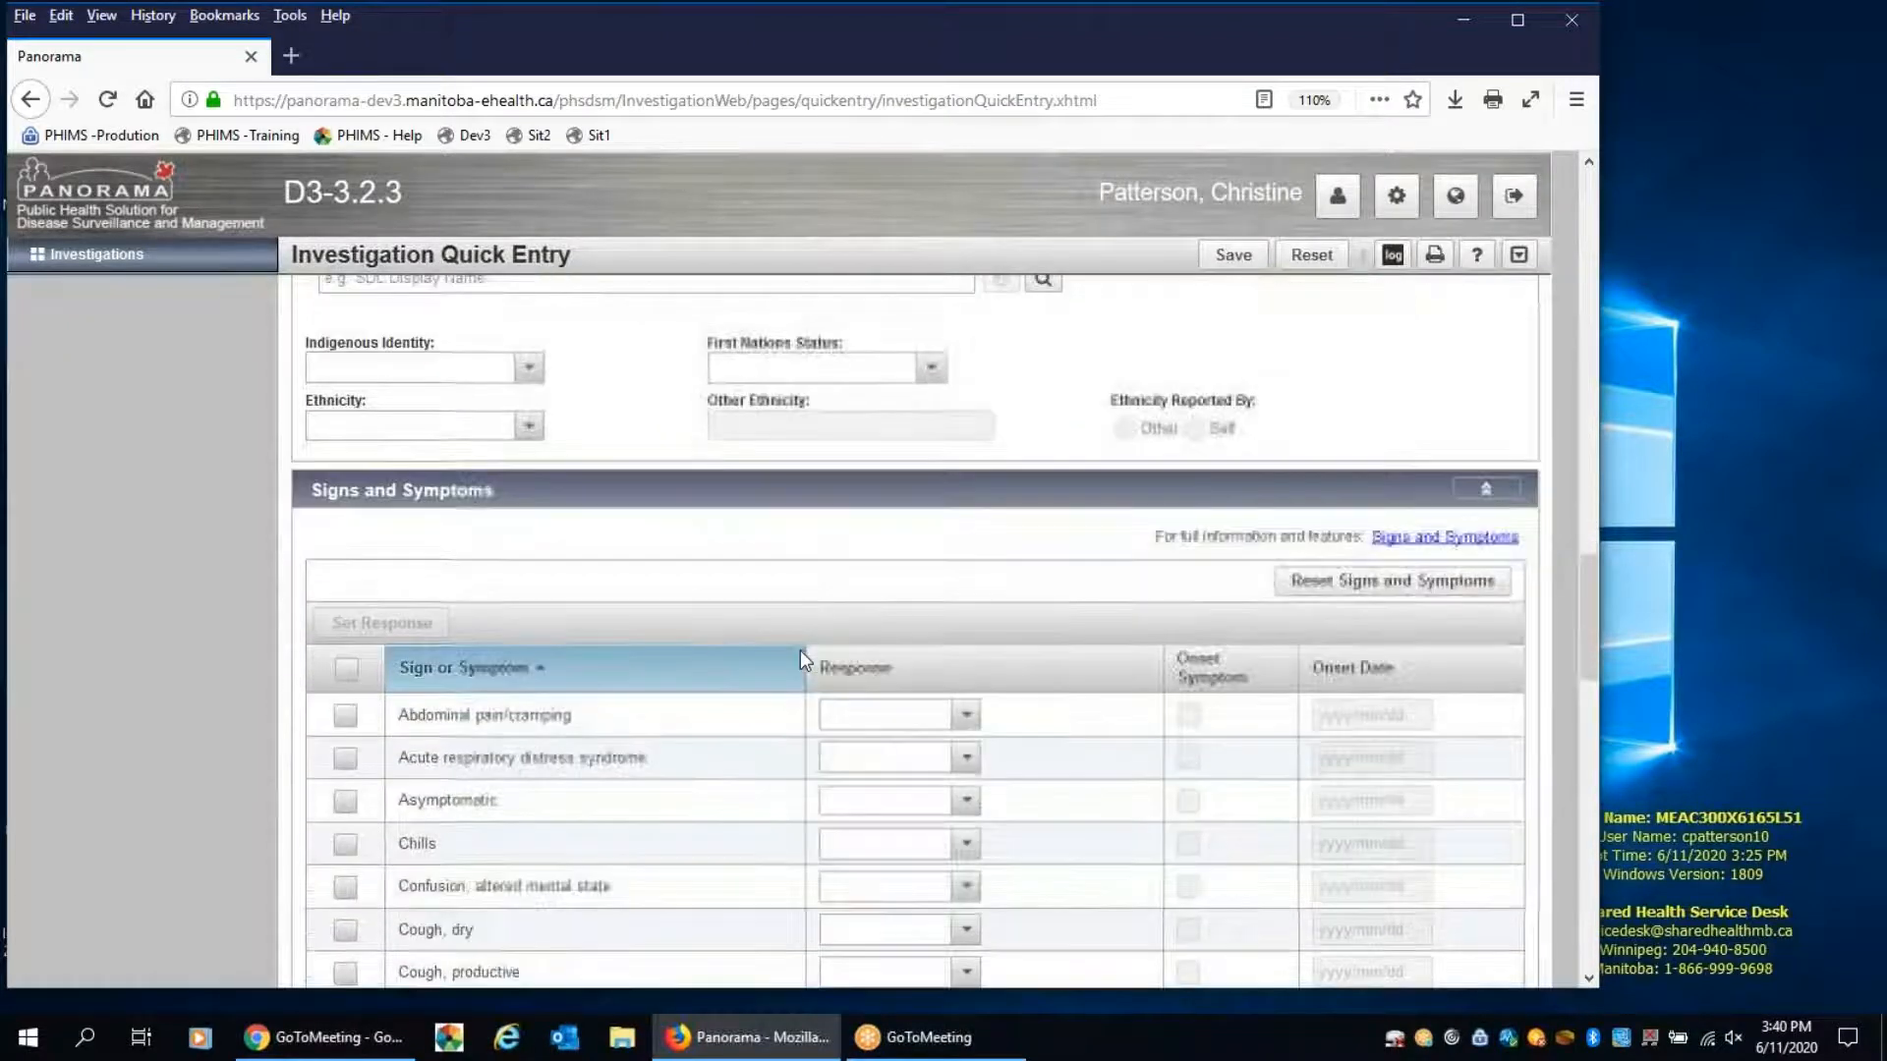
pyautogui.scroll(-2, 802, 658)
pyautogui.scroll(-1, 802, 658)
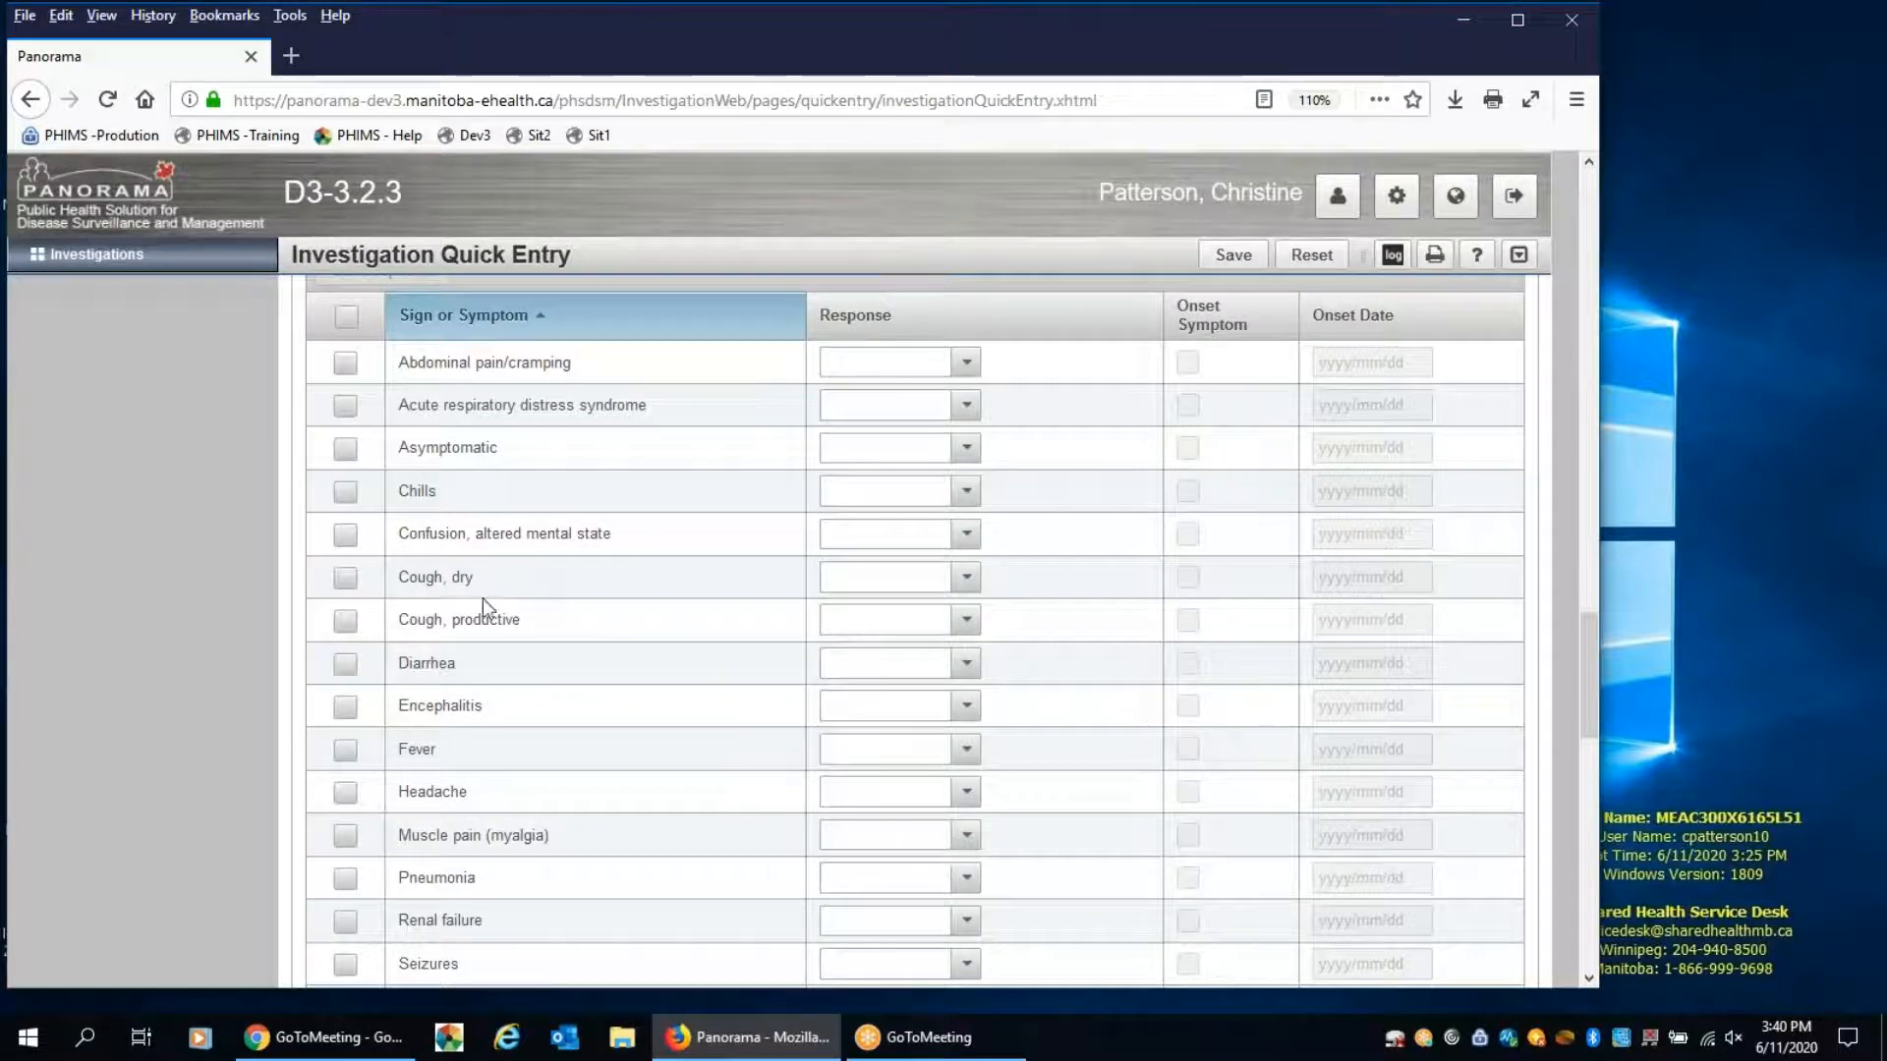
pyautogui.click(346, 621)
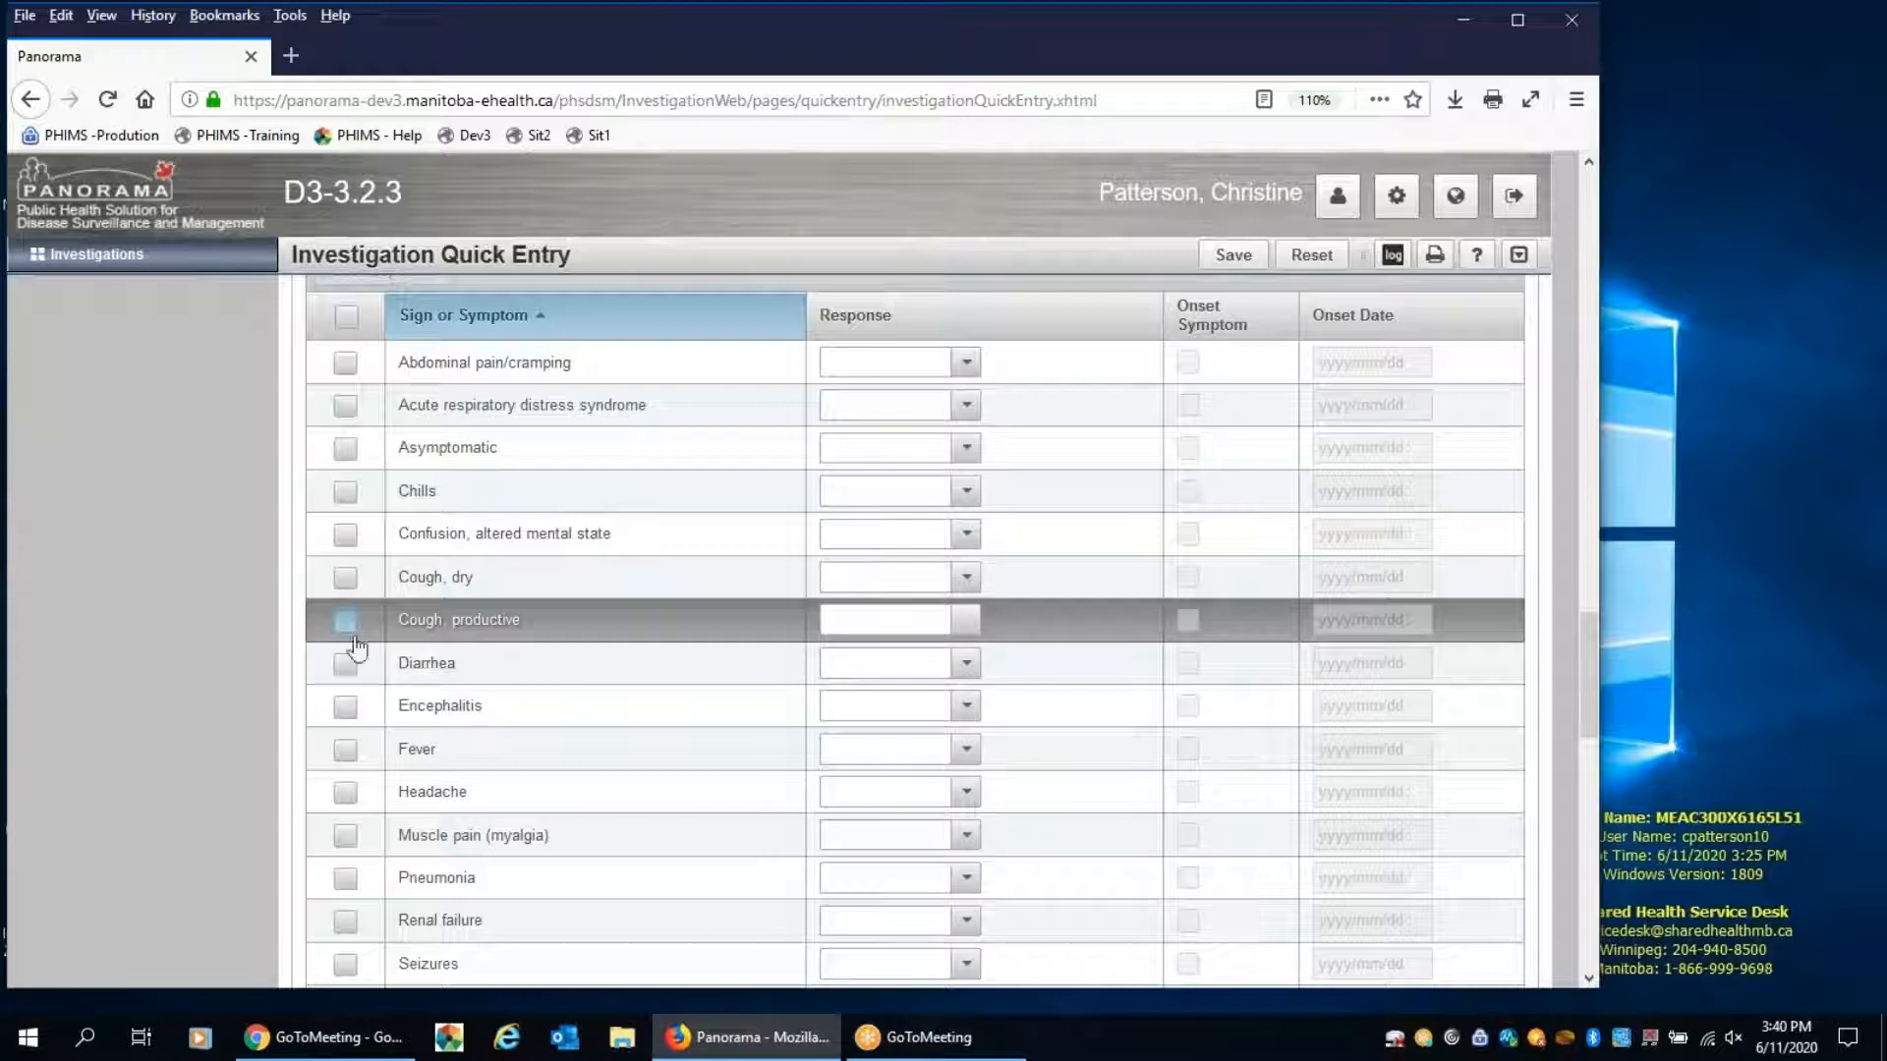
pyautogui.click(344, 752)
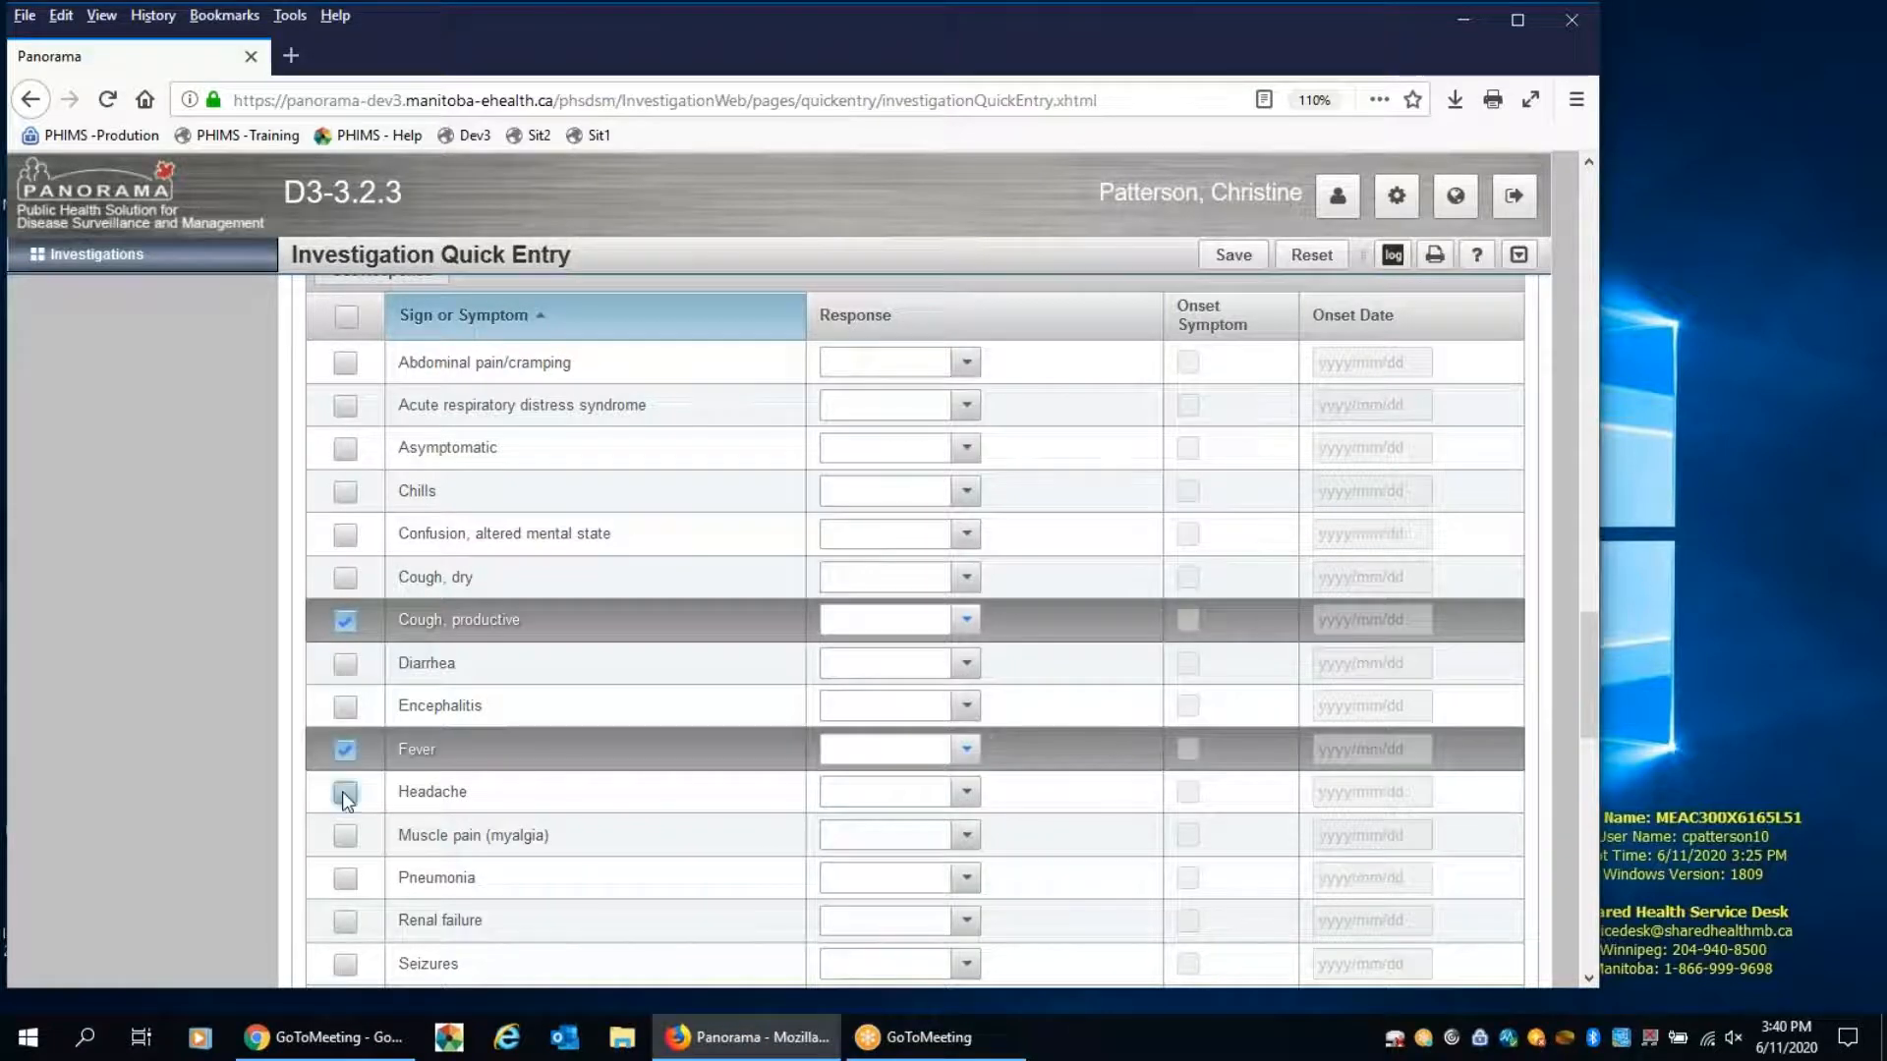
pyautogui.click(343, 793)
# Set the selected symptoms' response to Yes with onset date 2020/06/08, and mark "Cough, productive" as the onset symptom
pyautogui.scroll(2, 694, 688)
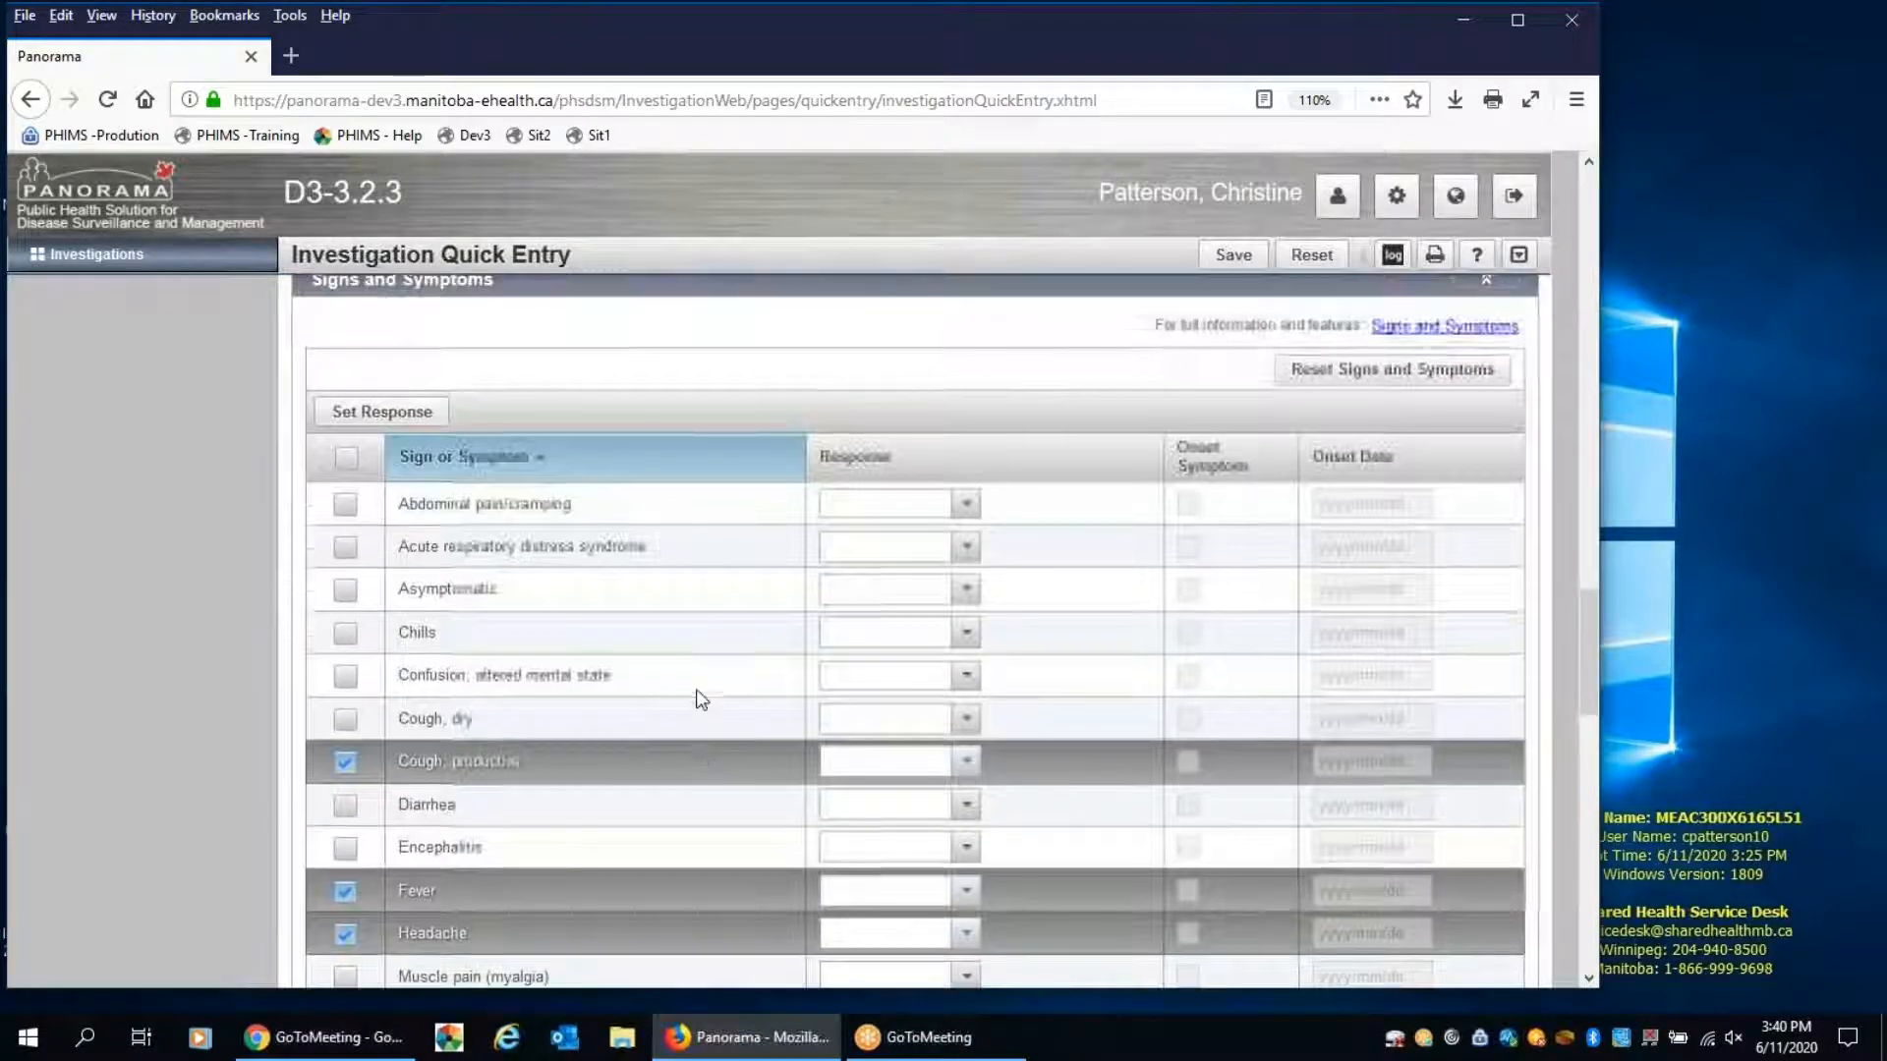
pyautogui.click(388, 415)
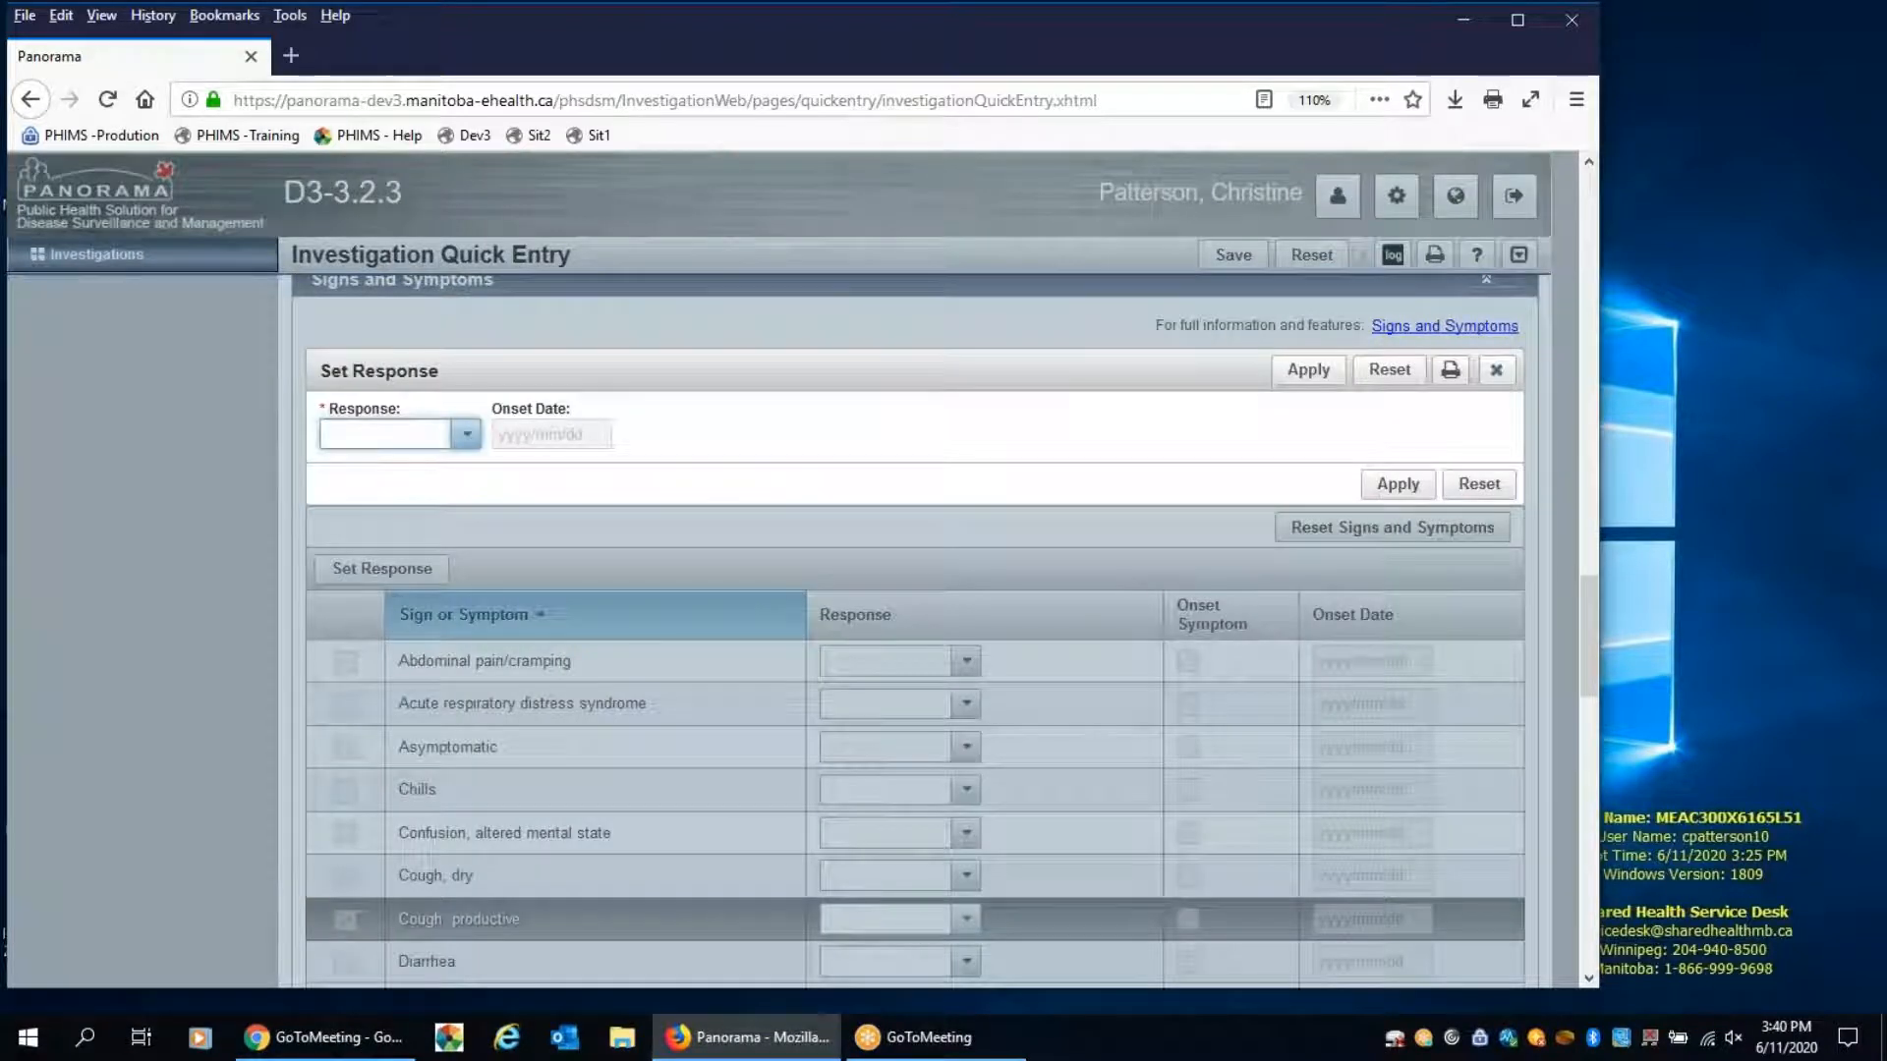
pyautogui.click(471, 435)
pyautogui.click(418, 543)
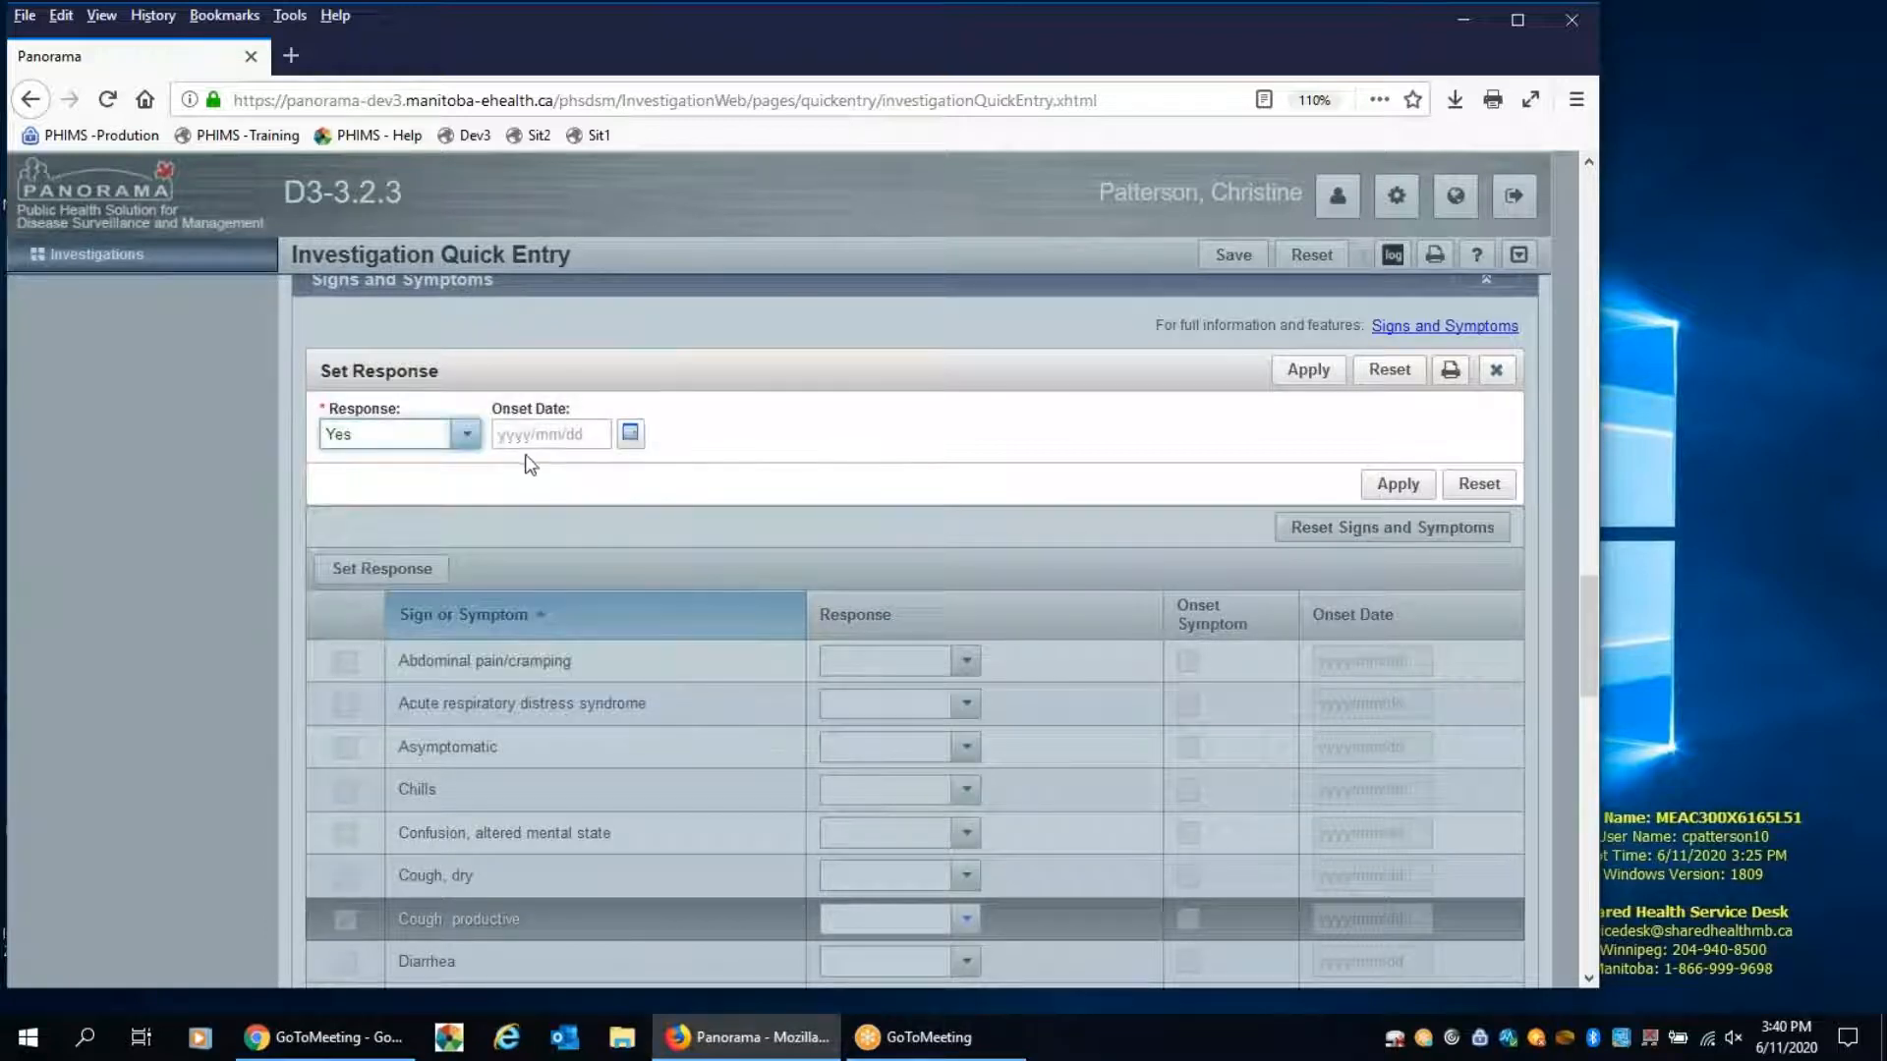
pyautogui.click(630, 433)
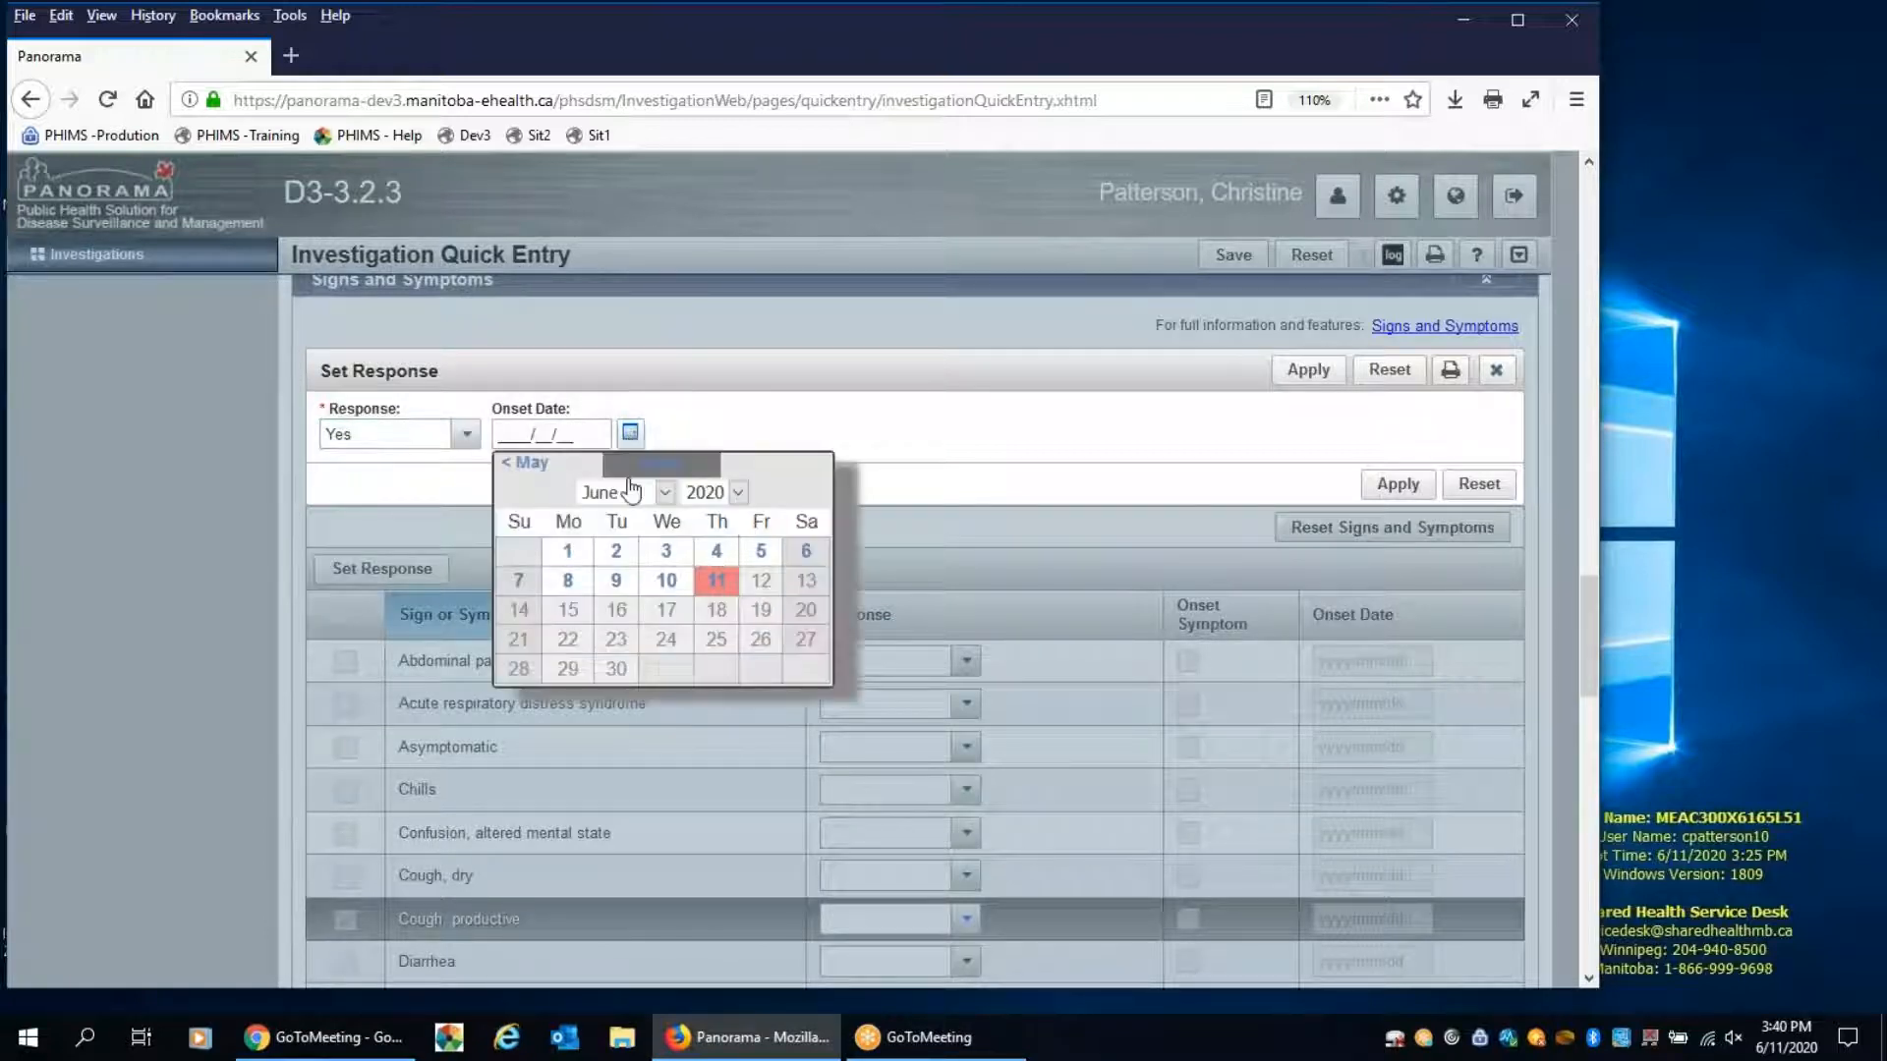
pyautogui.click(568, 580)
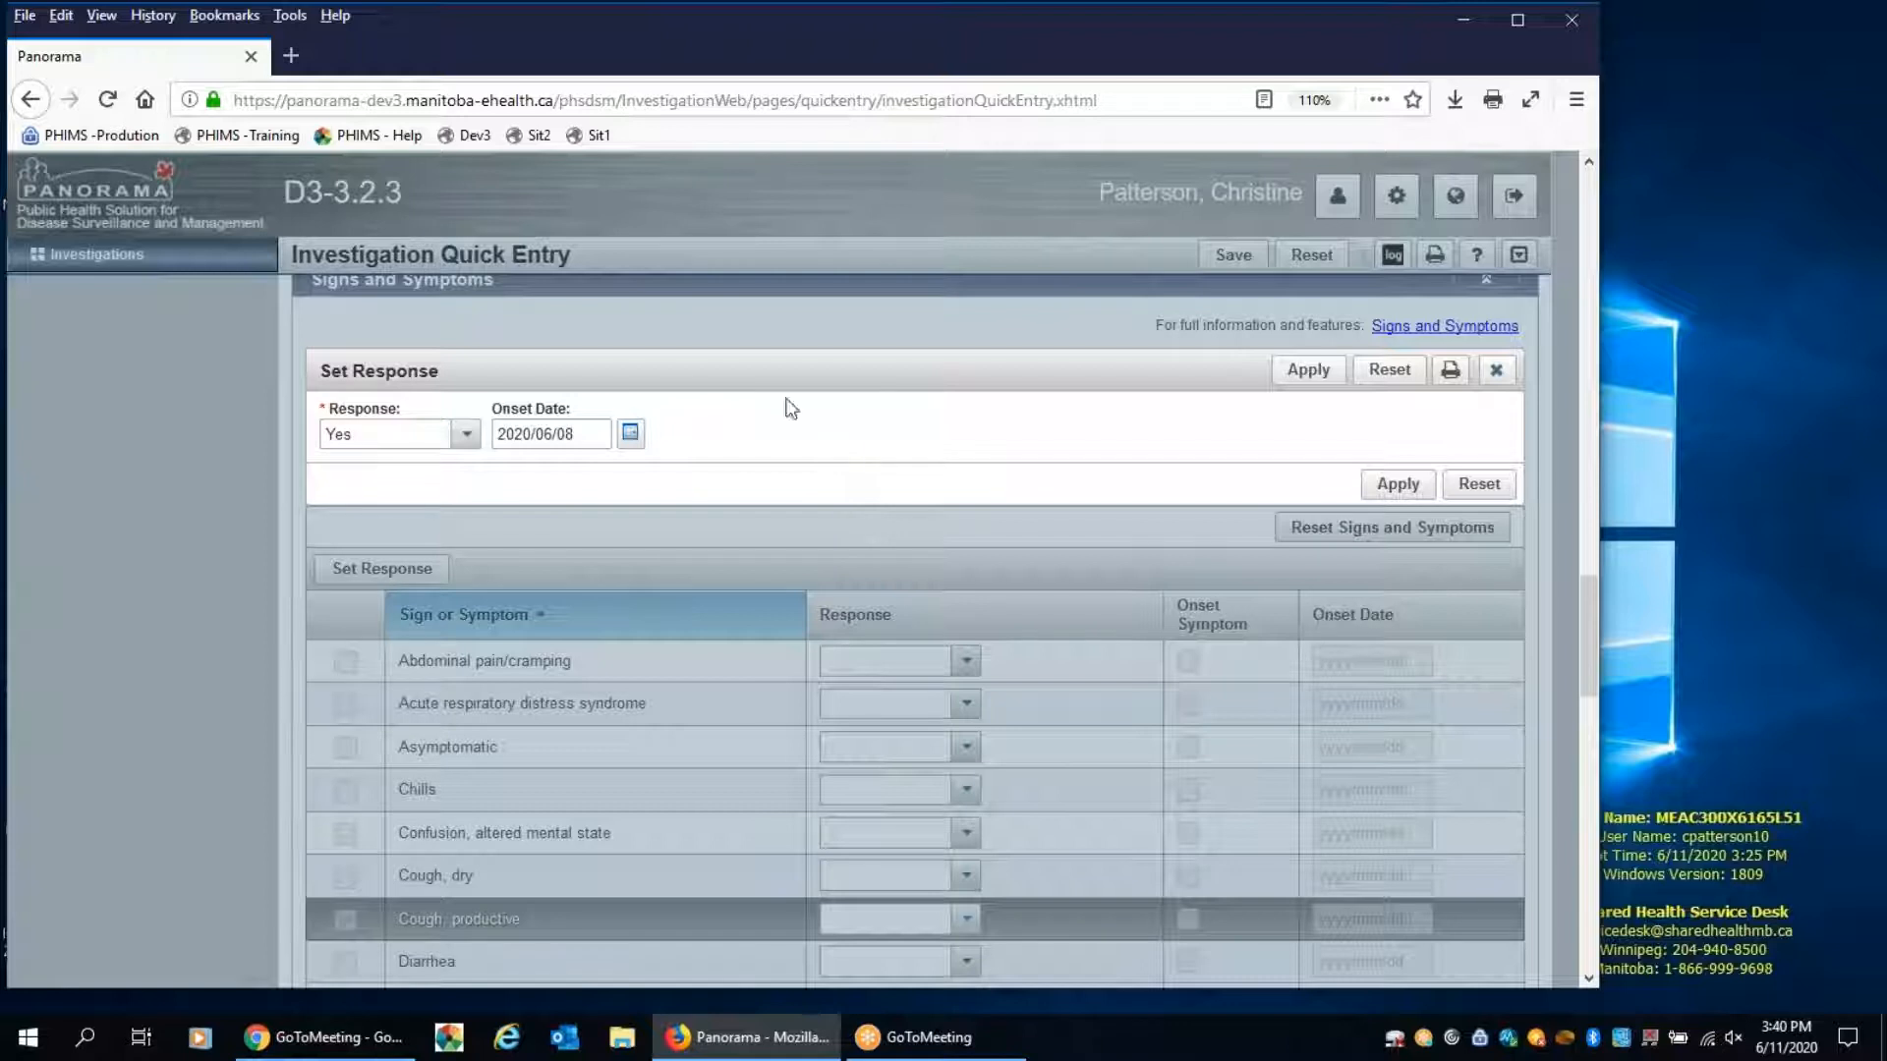
pyautogui.click(1368, 486)
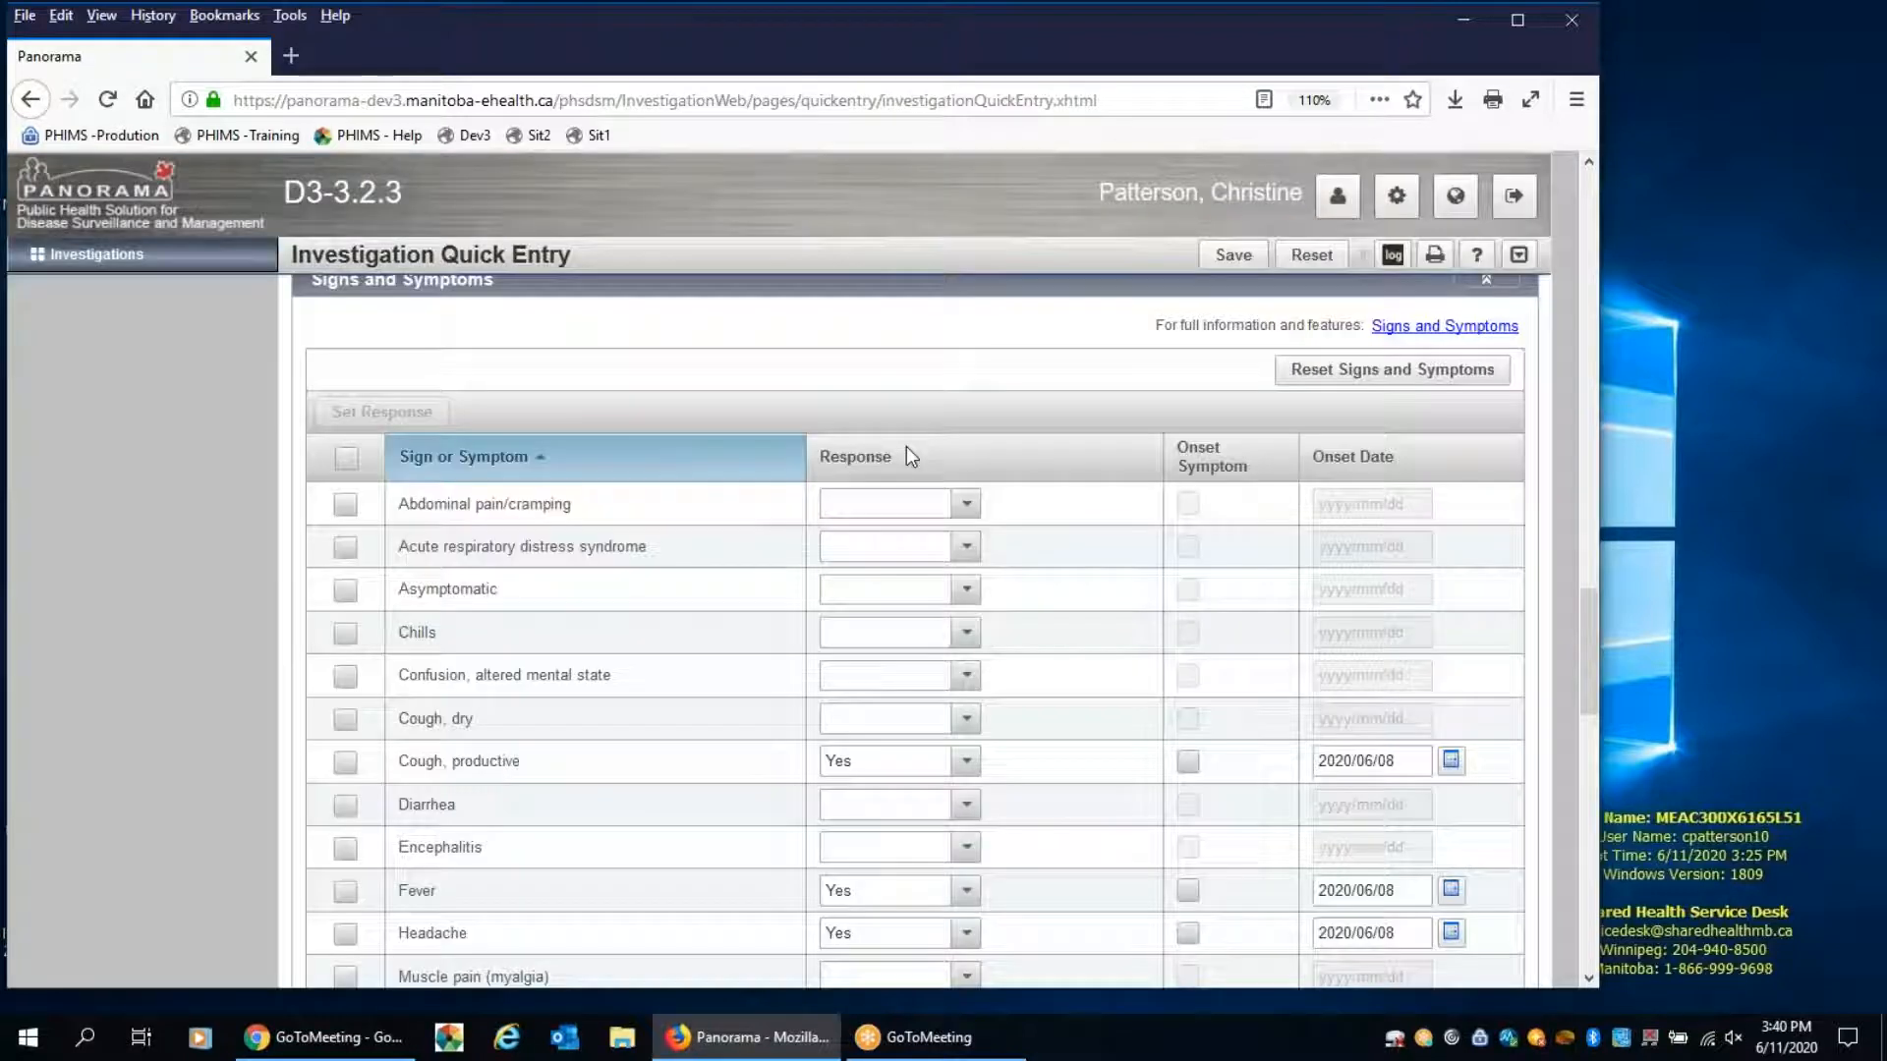
pyautogui.scroll(-3, 1105, 504)
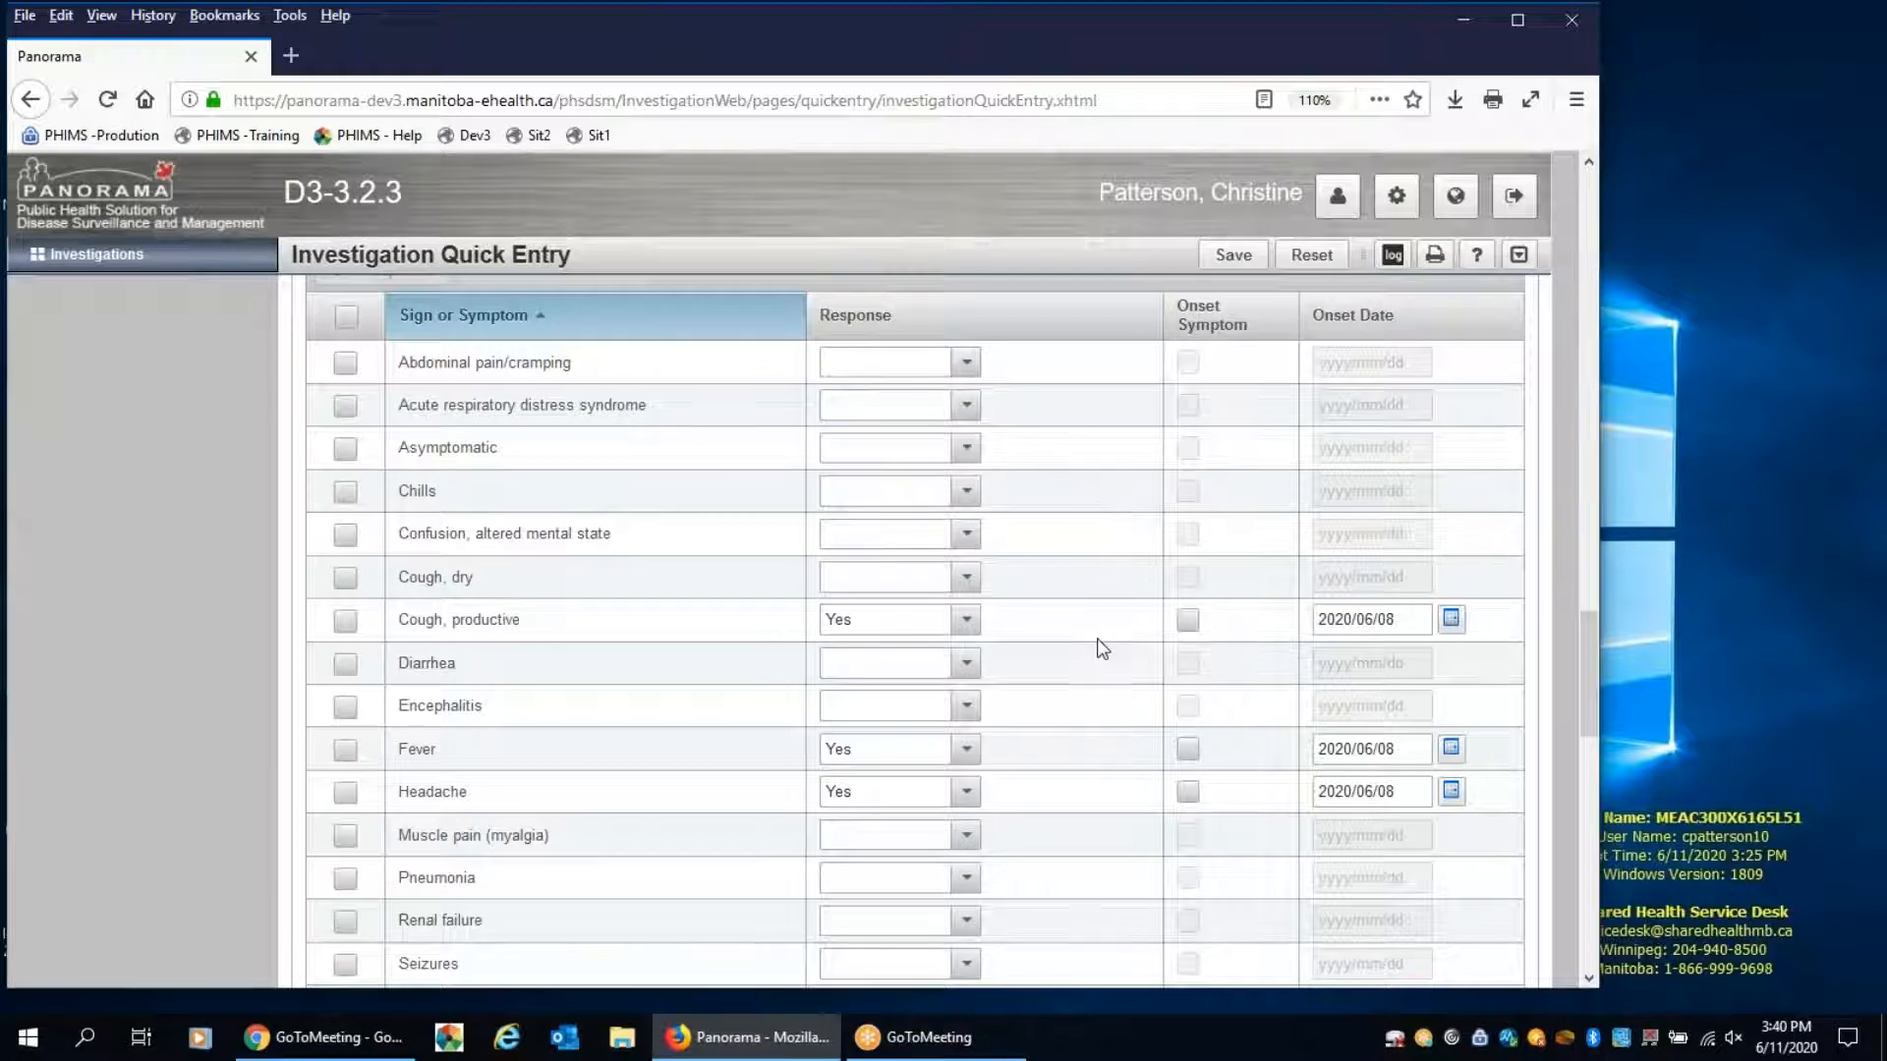
pyautogui.click(1185, 621)
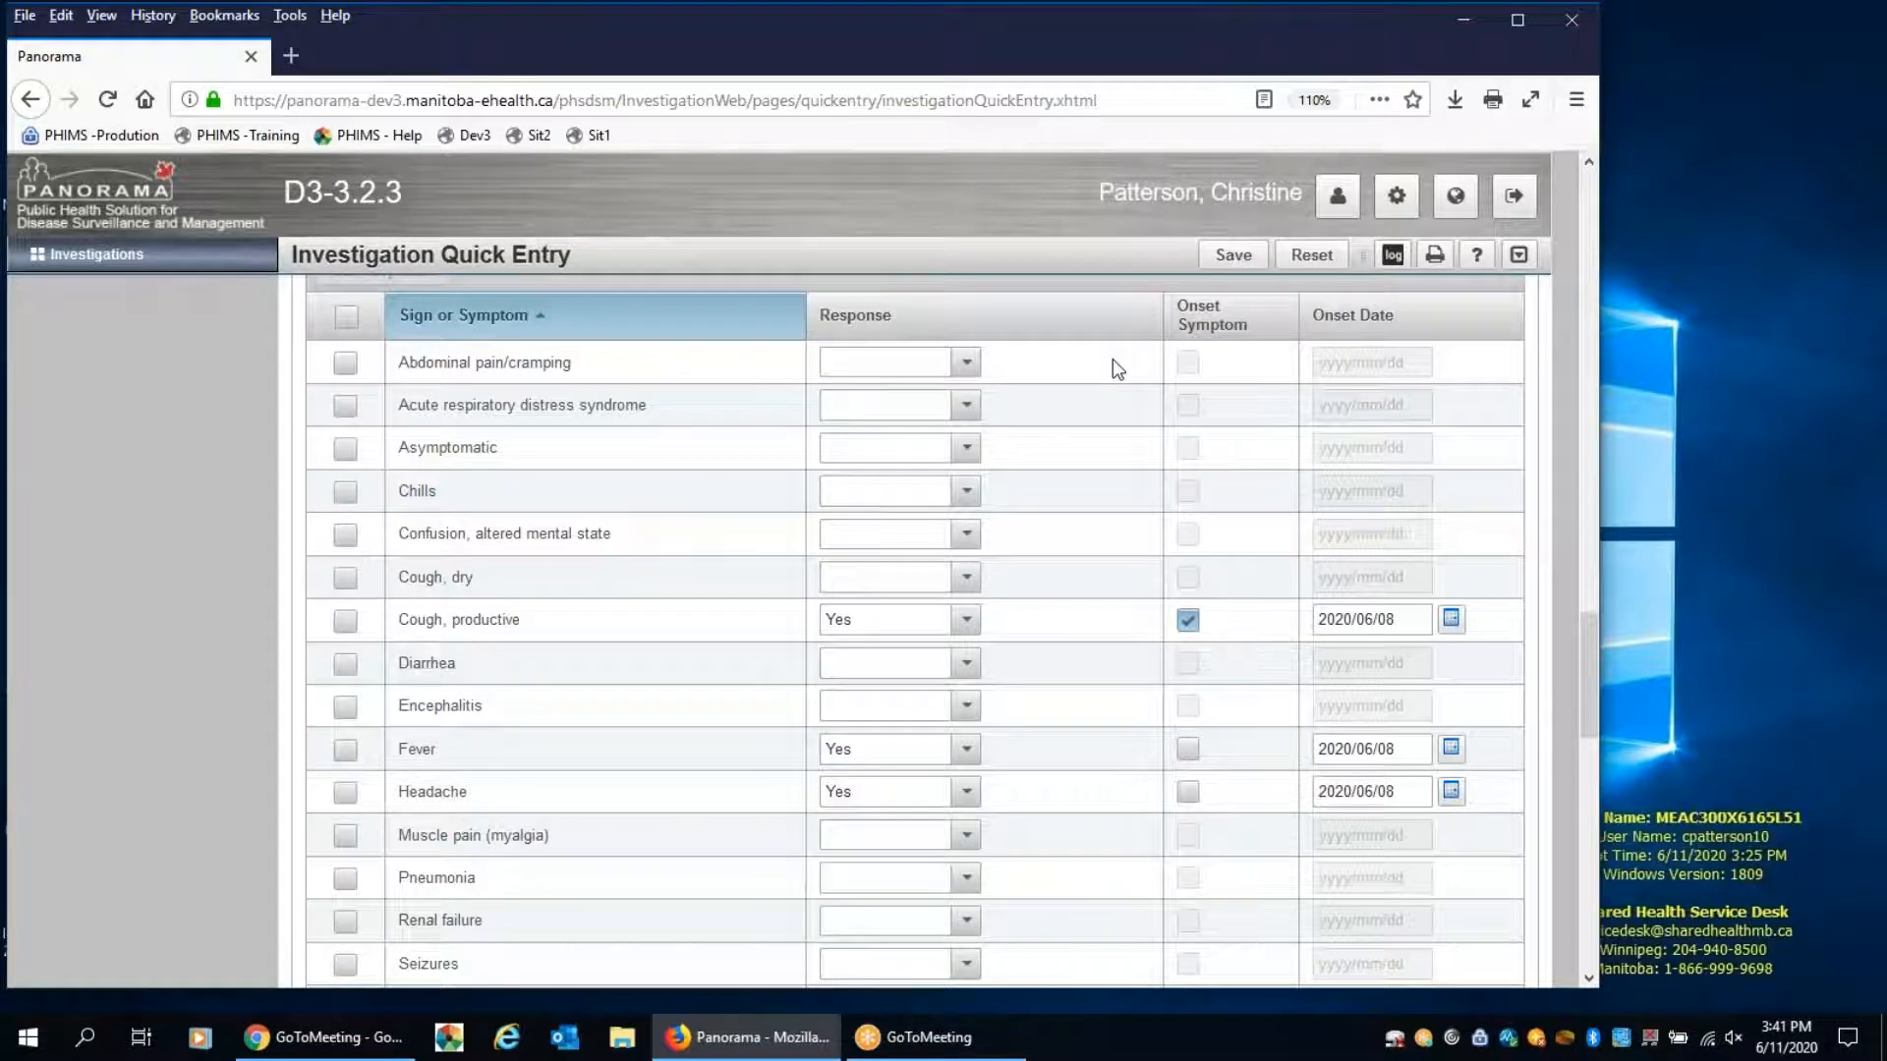
# Set the risk factor "Contact with someone with similar illness" to Yes with the additional information "Partner"
pyautogui.scroll(-10, 1061, 423)
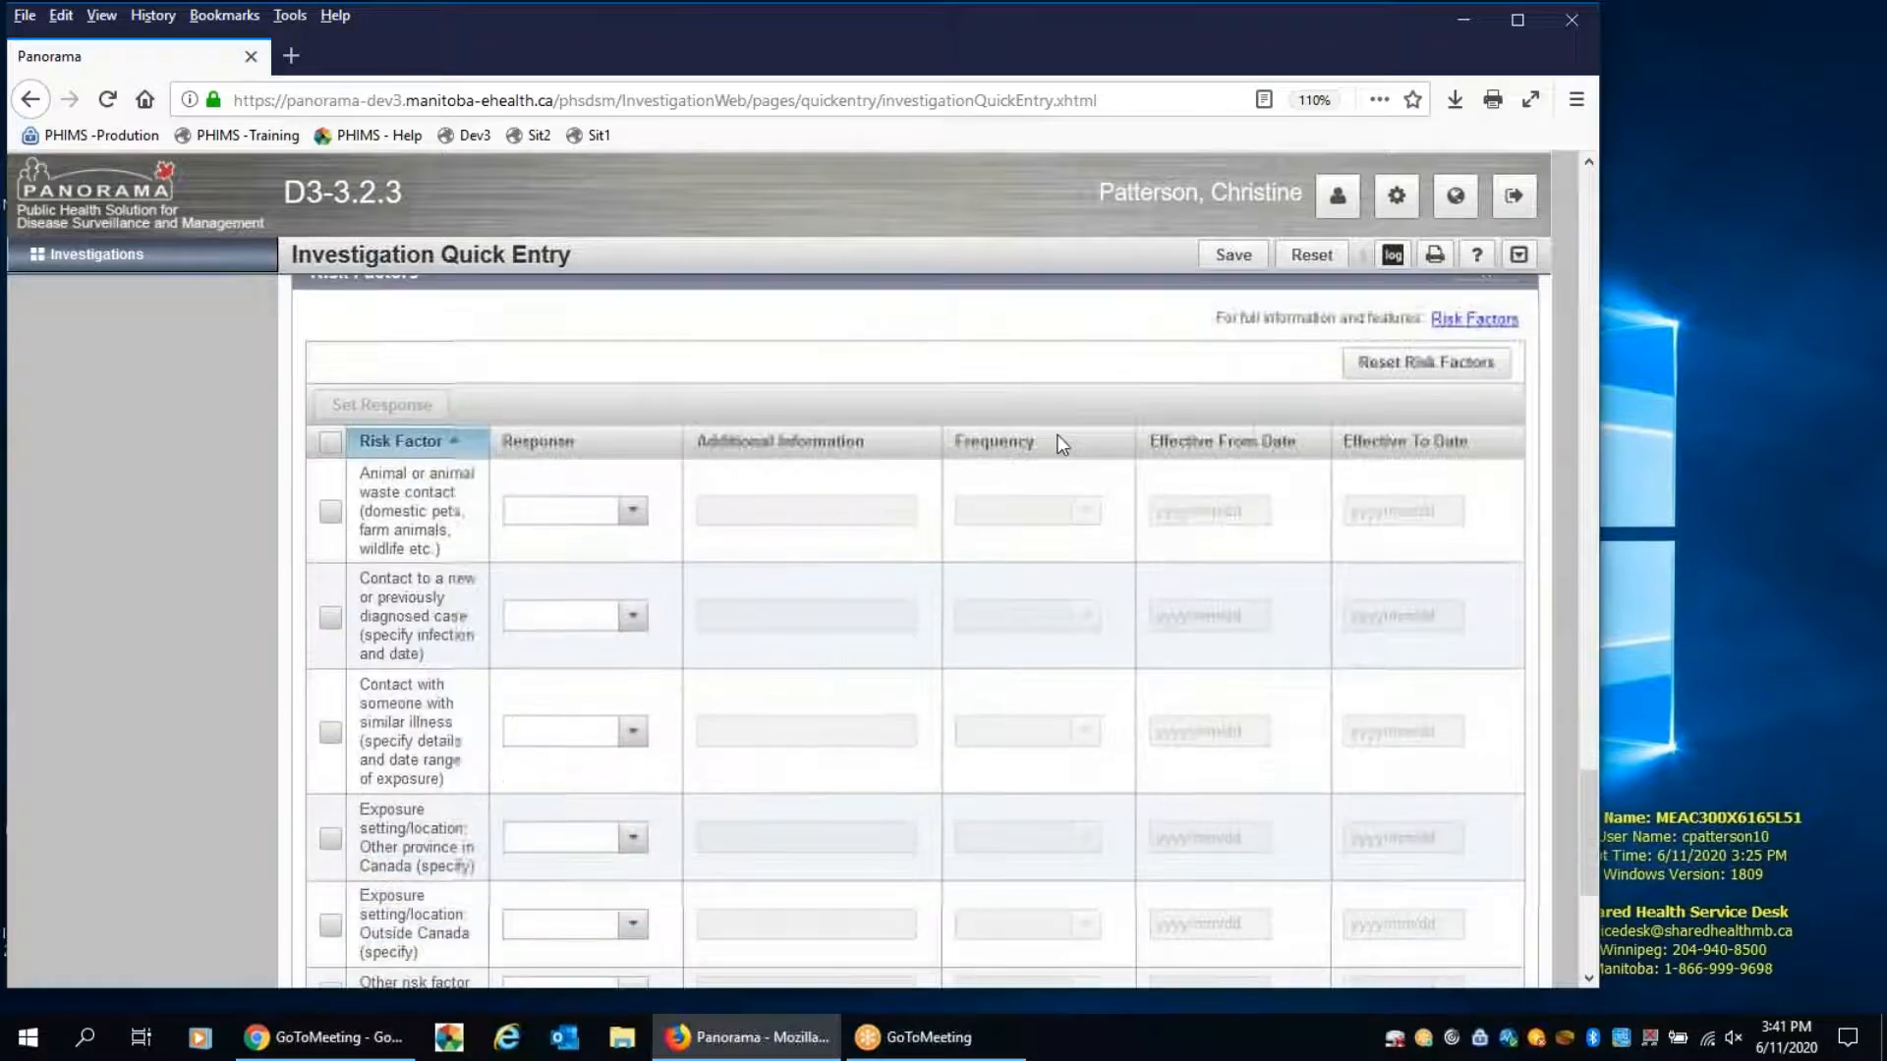
pyautogui.scroll(-2, 1061, 444)
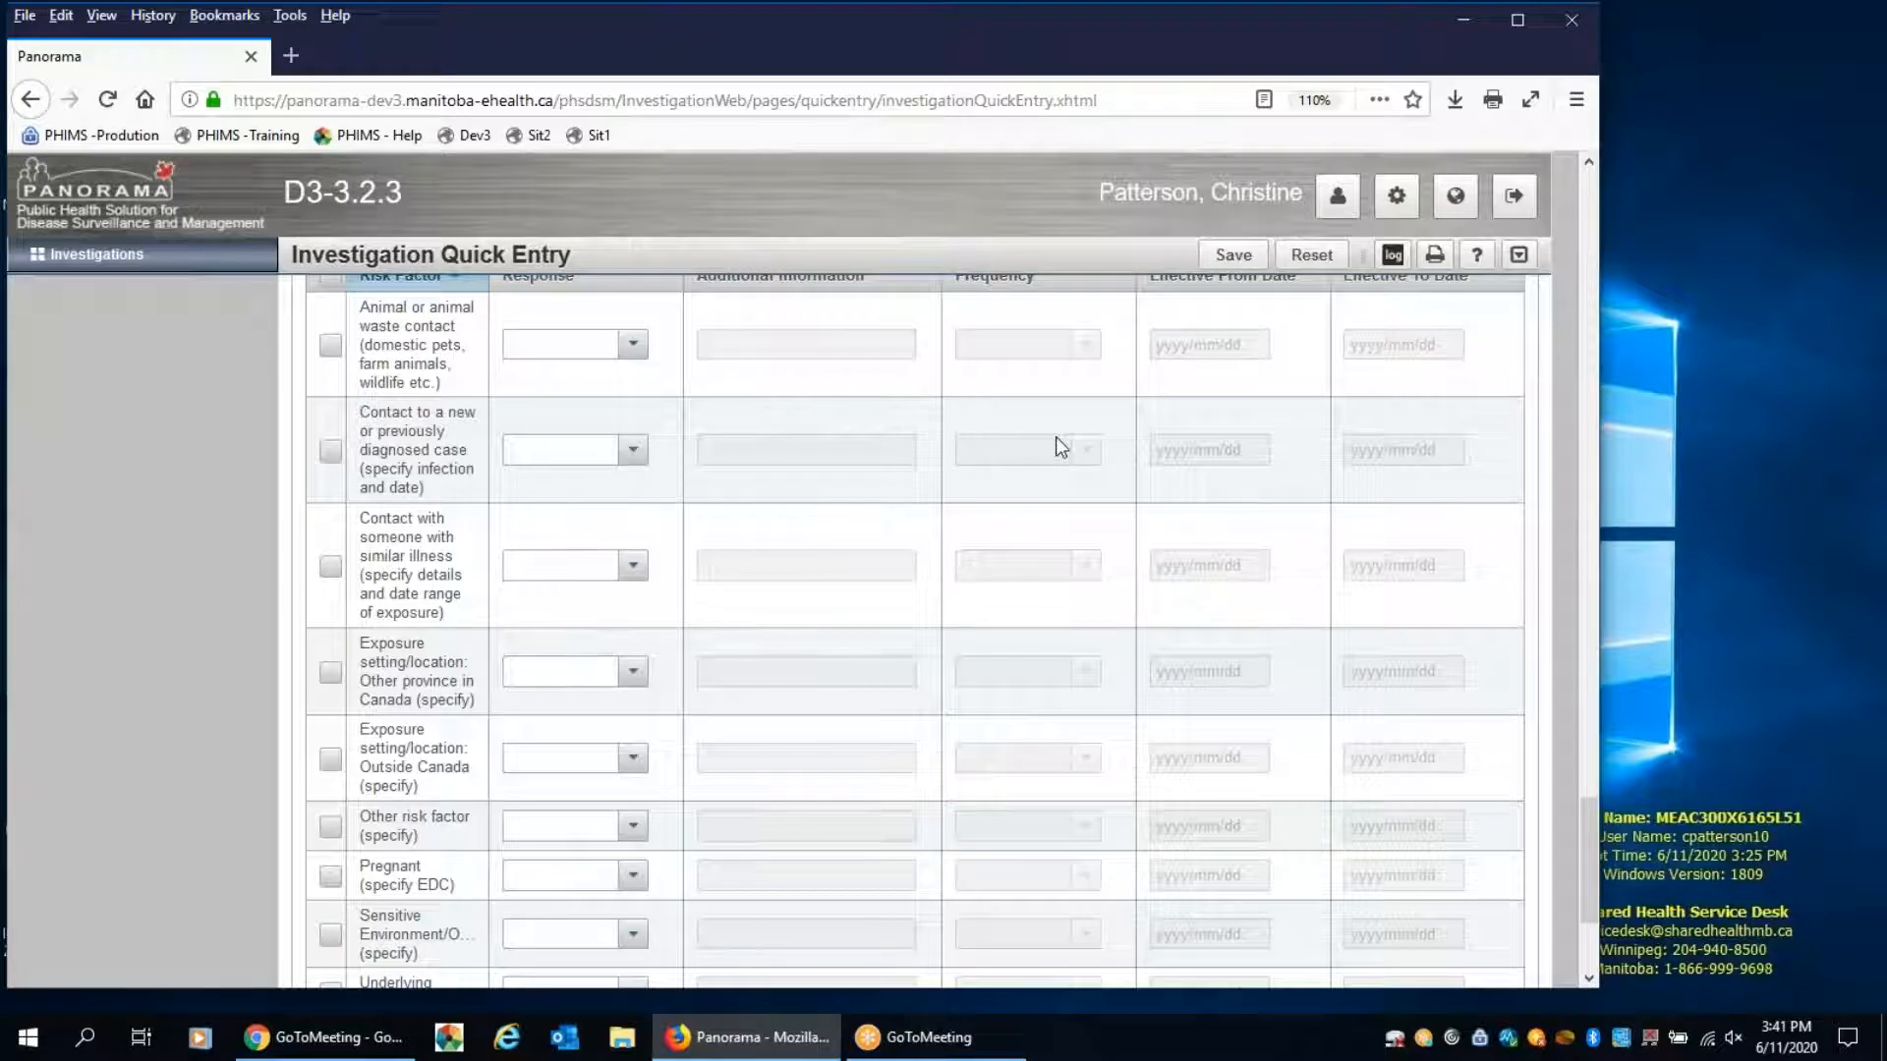
pyautogui.scroll(3, 1056, 436)
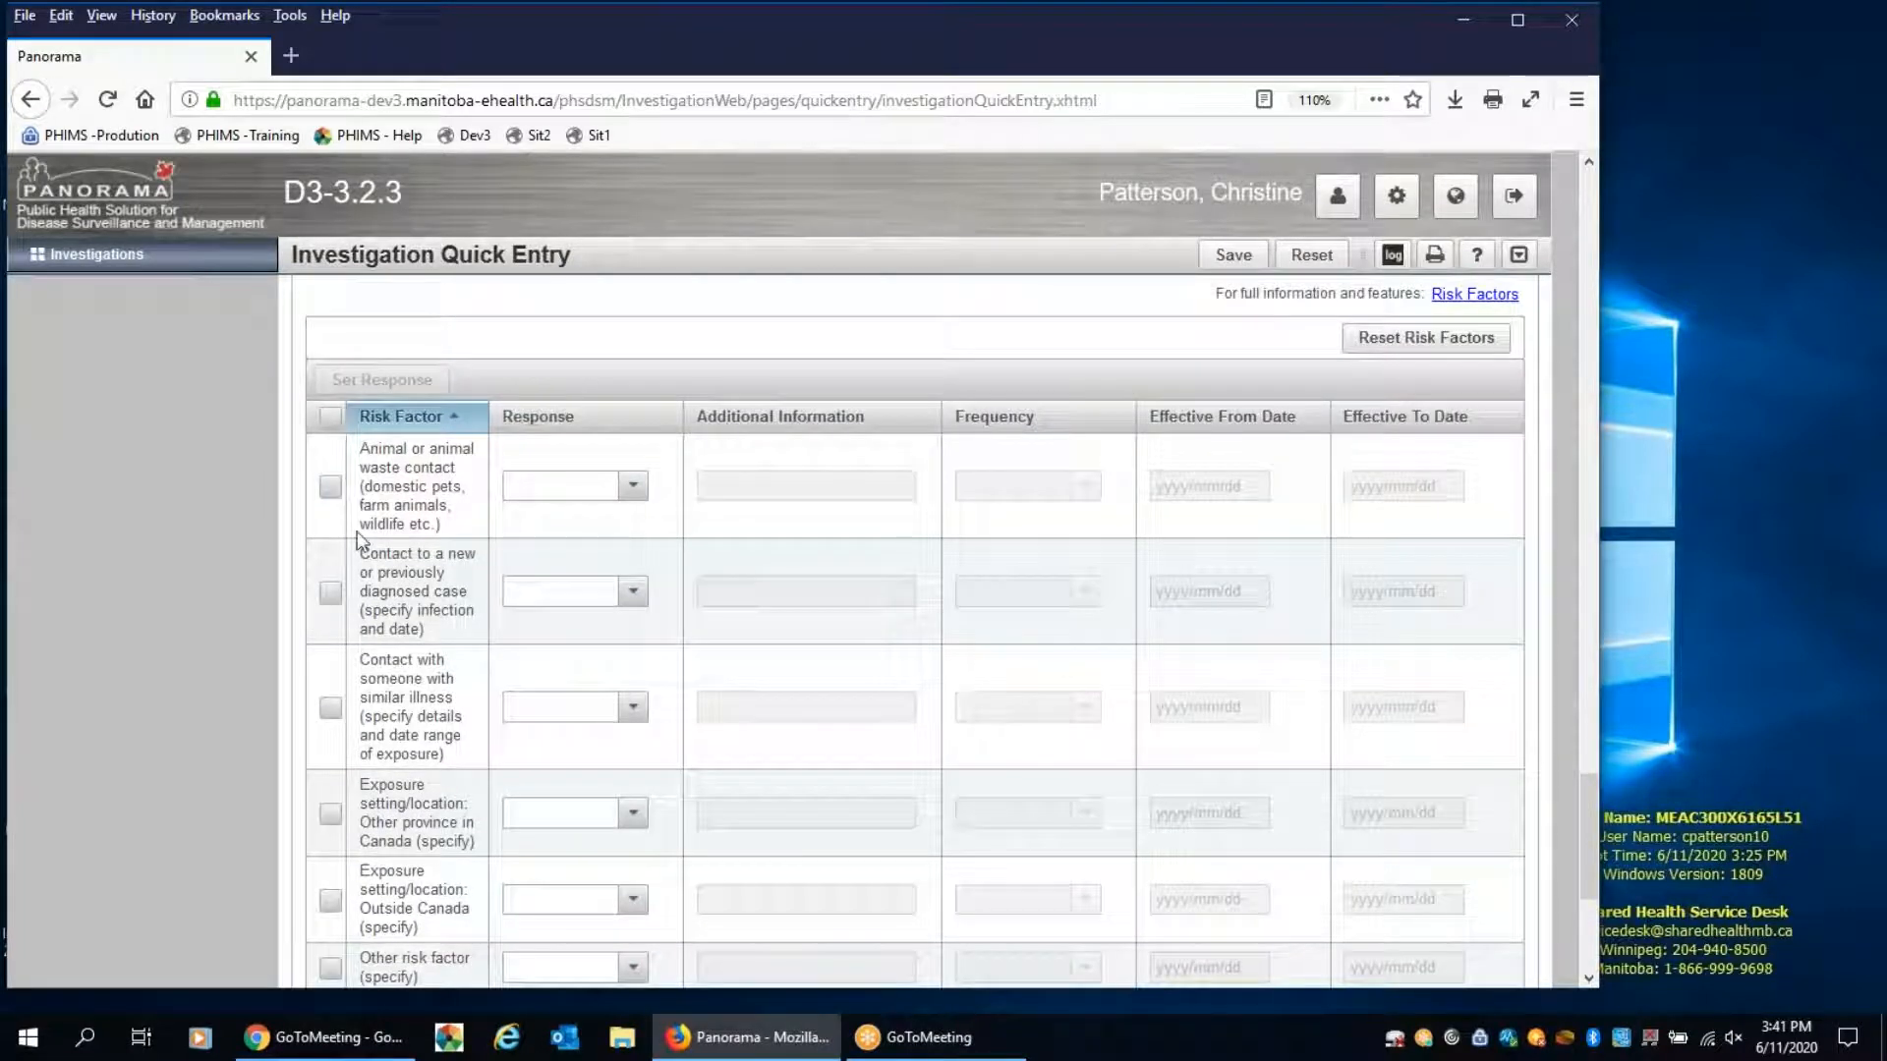
pyautogui.scroll(-3, 632, 594)
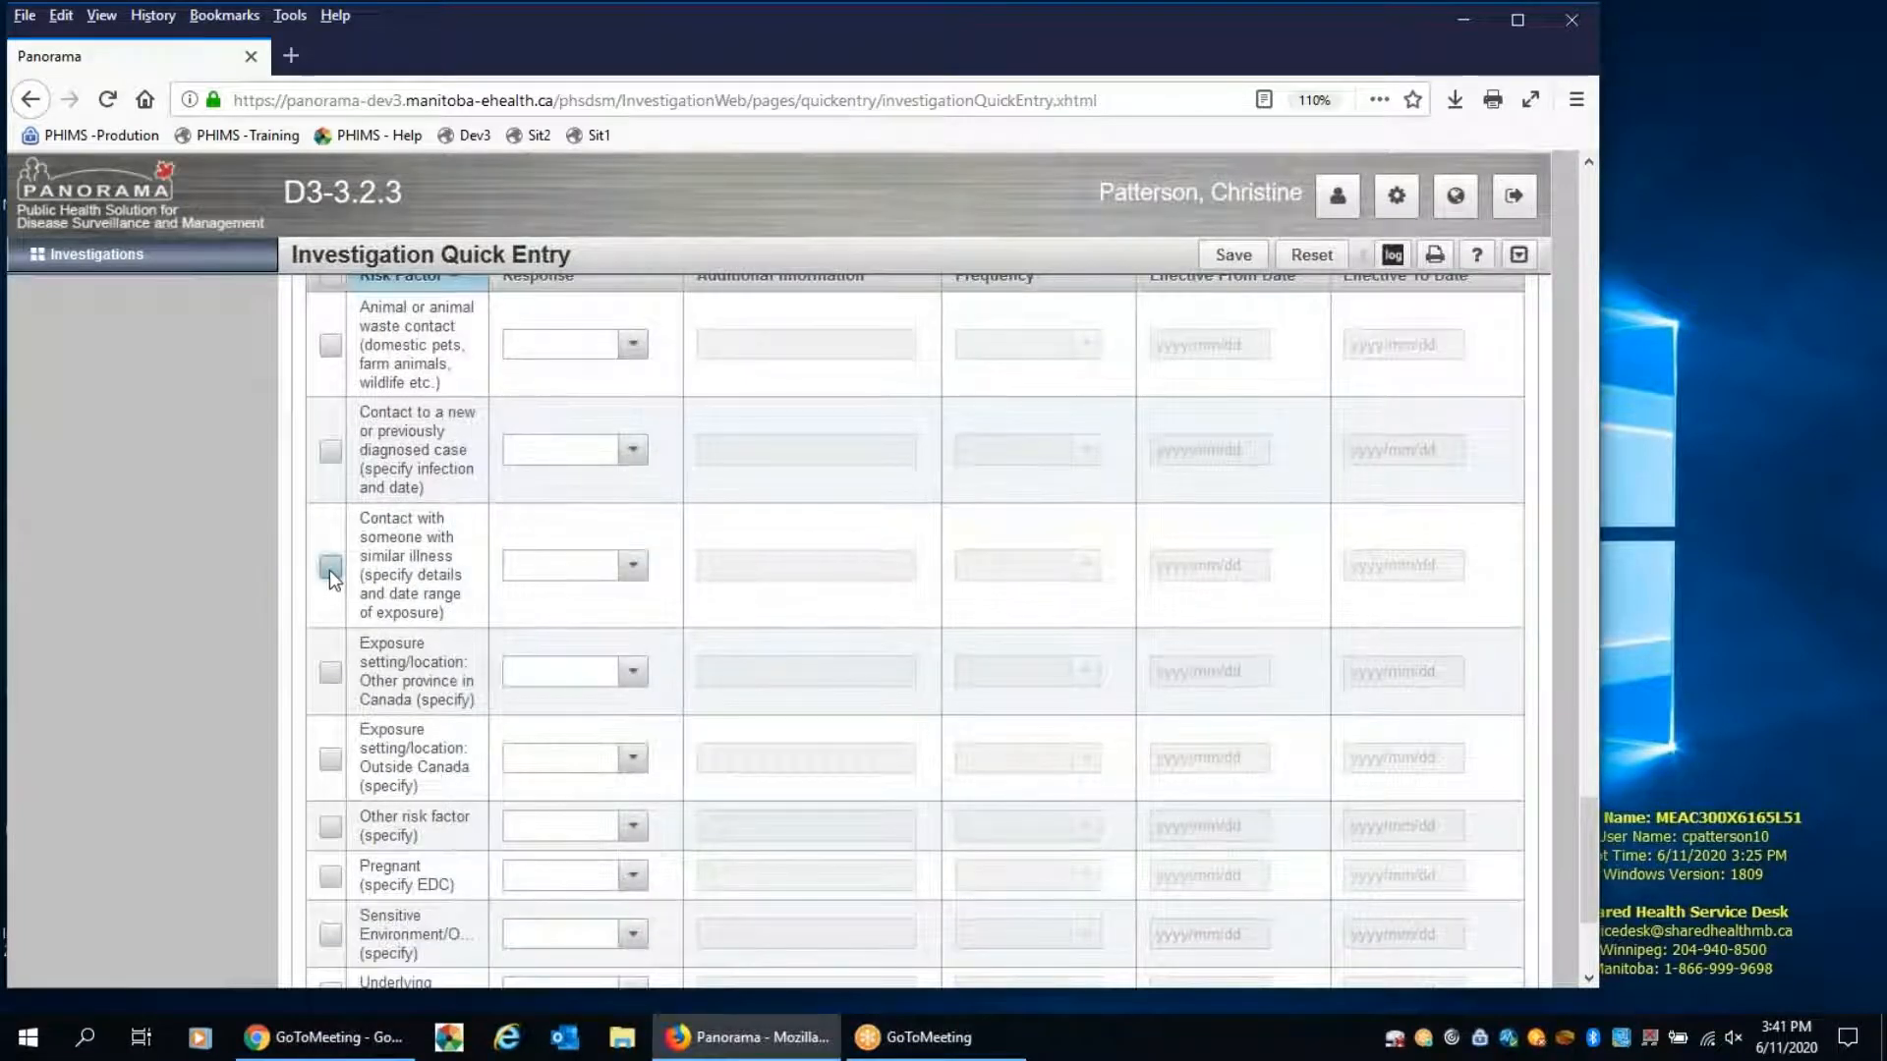
pyautogui.scroll(-3, 419, 619)
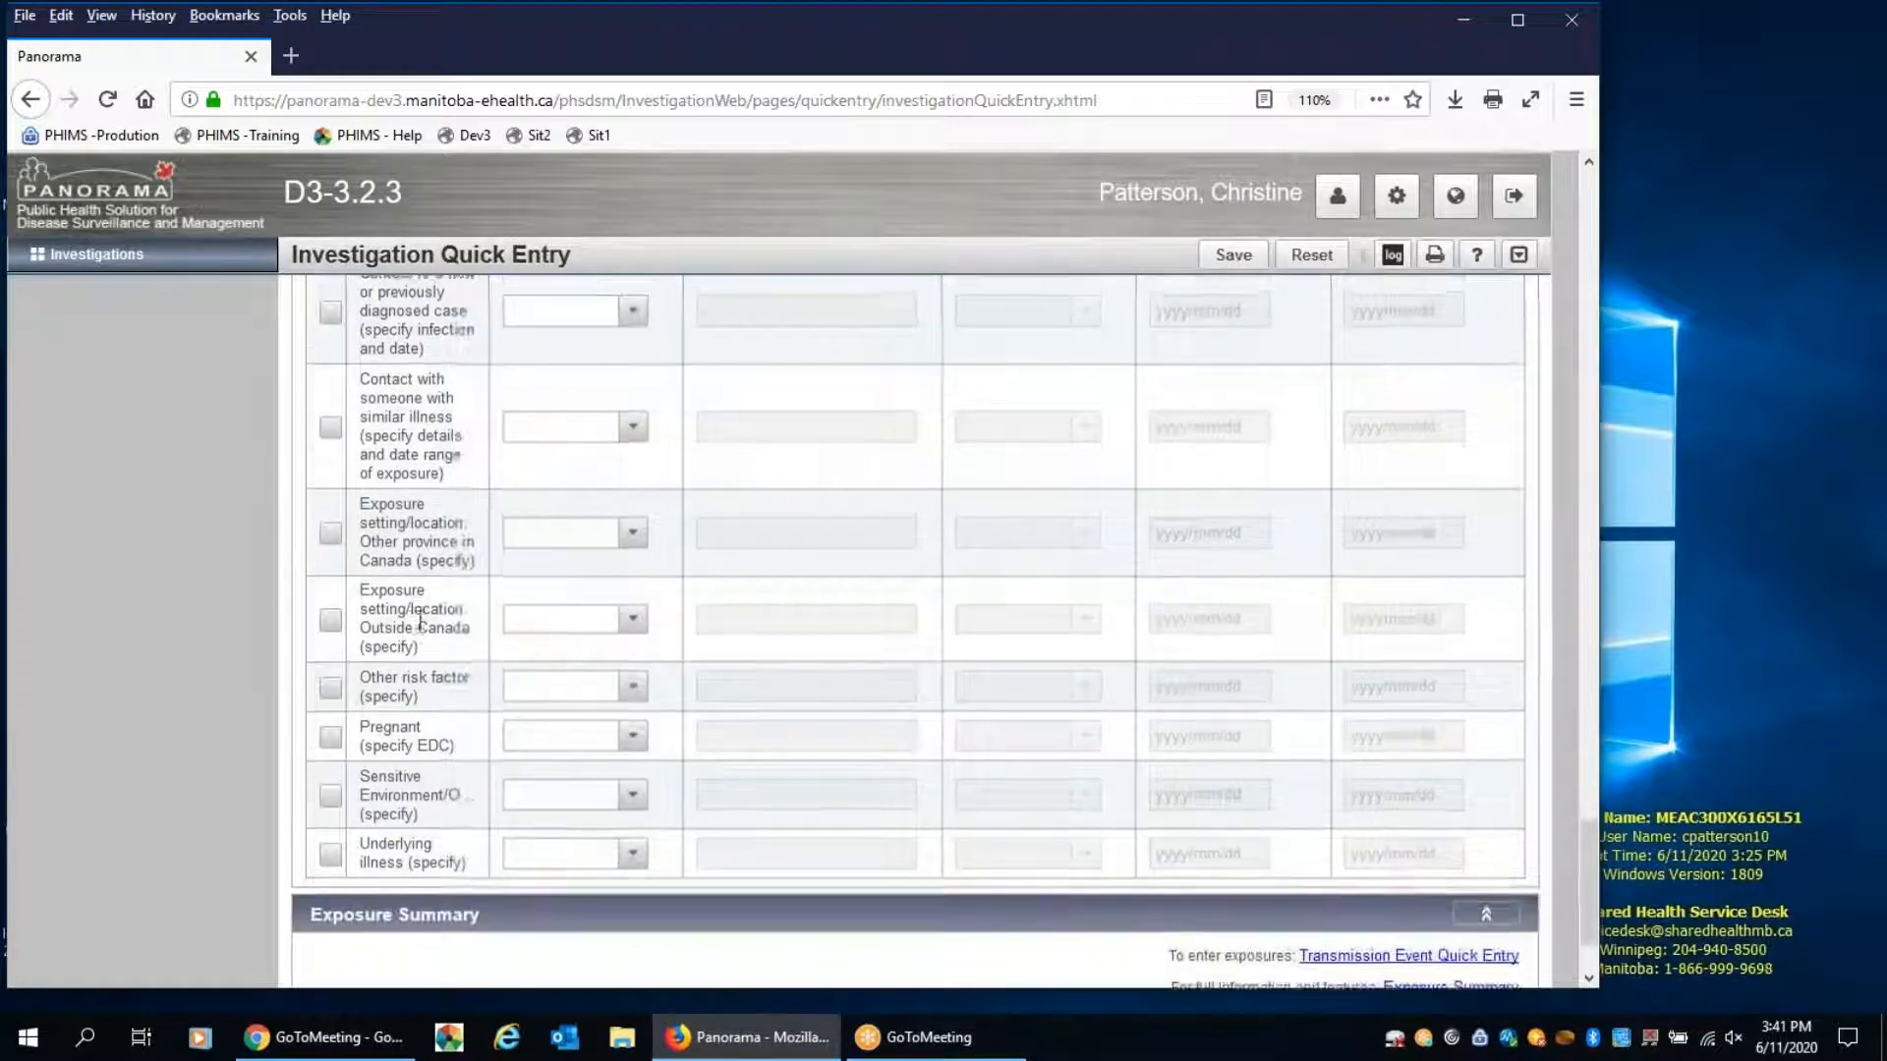
pyautogui.scroll(3, 419, 619)
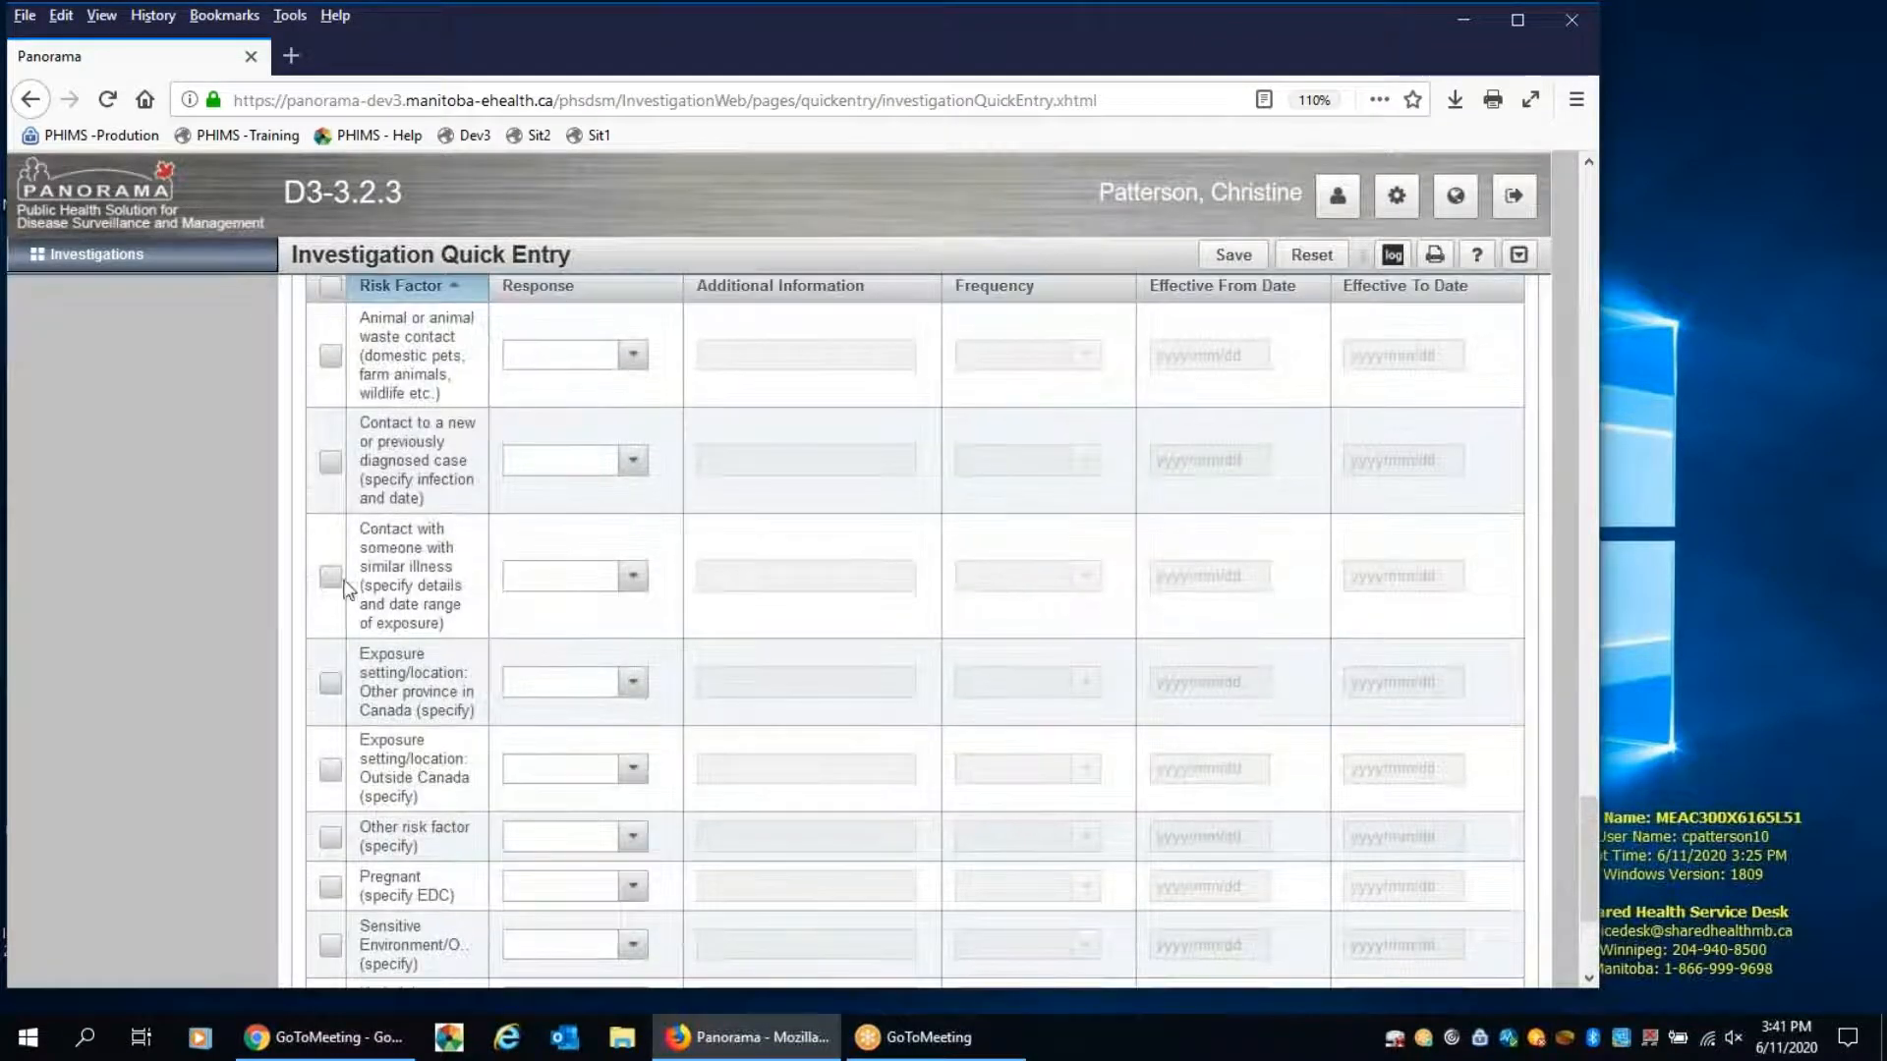
pyautogui.click(331, 578)
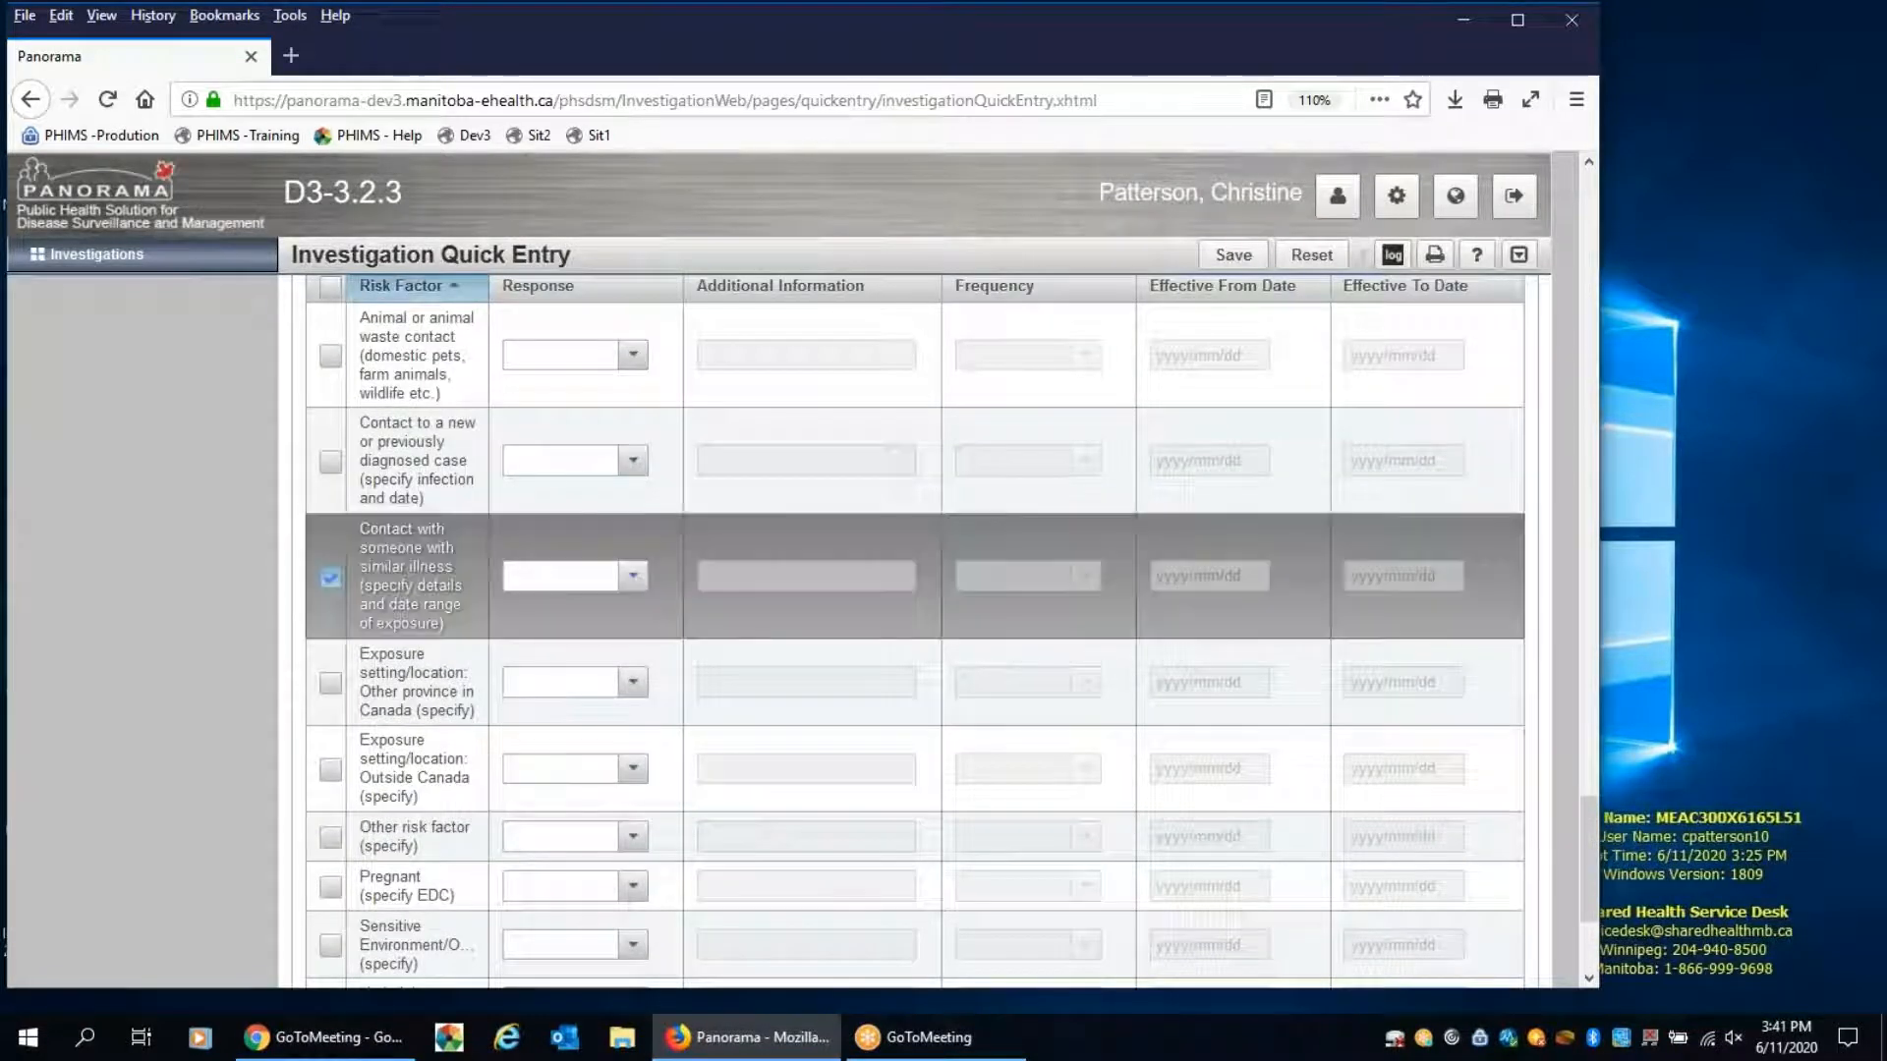
pyautogui.click(633, 578)
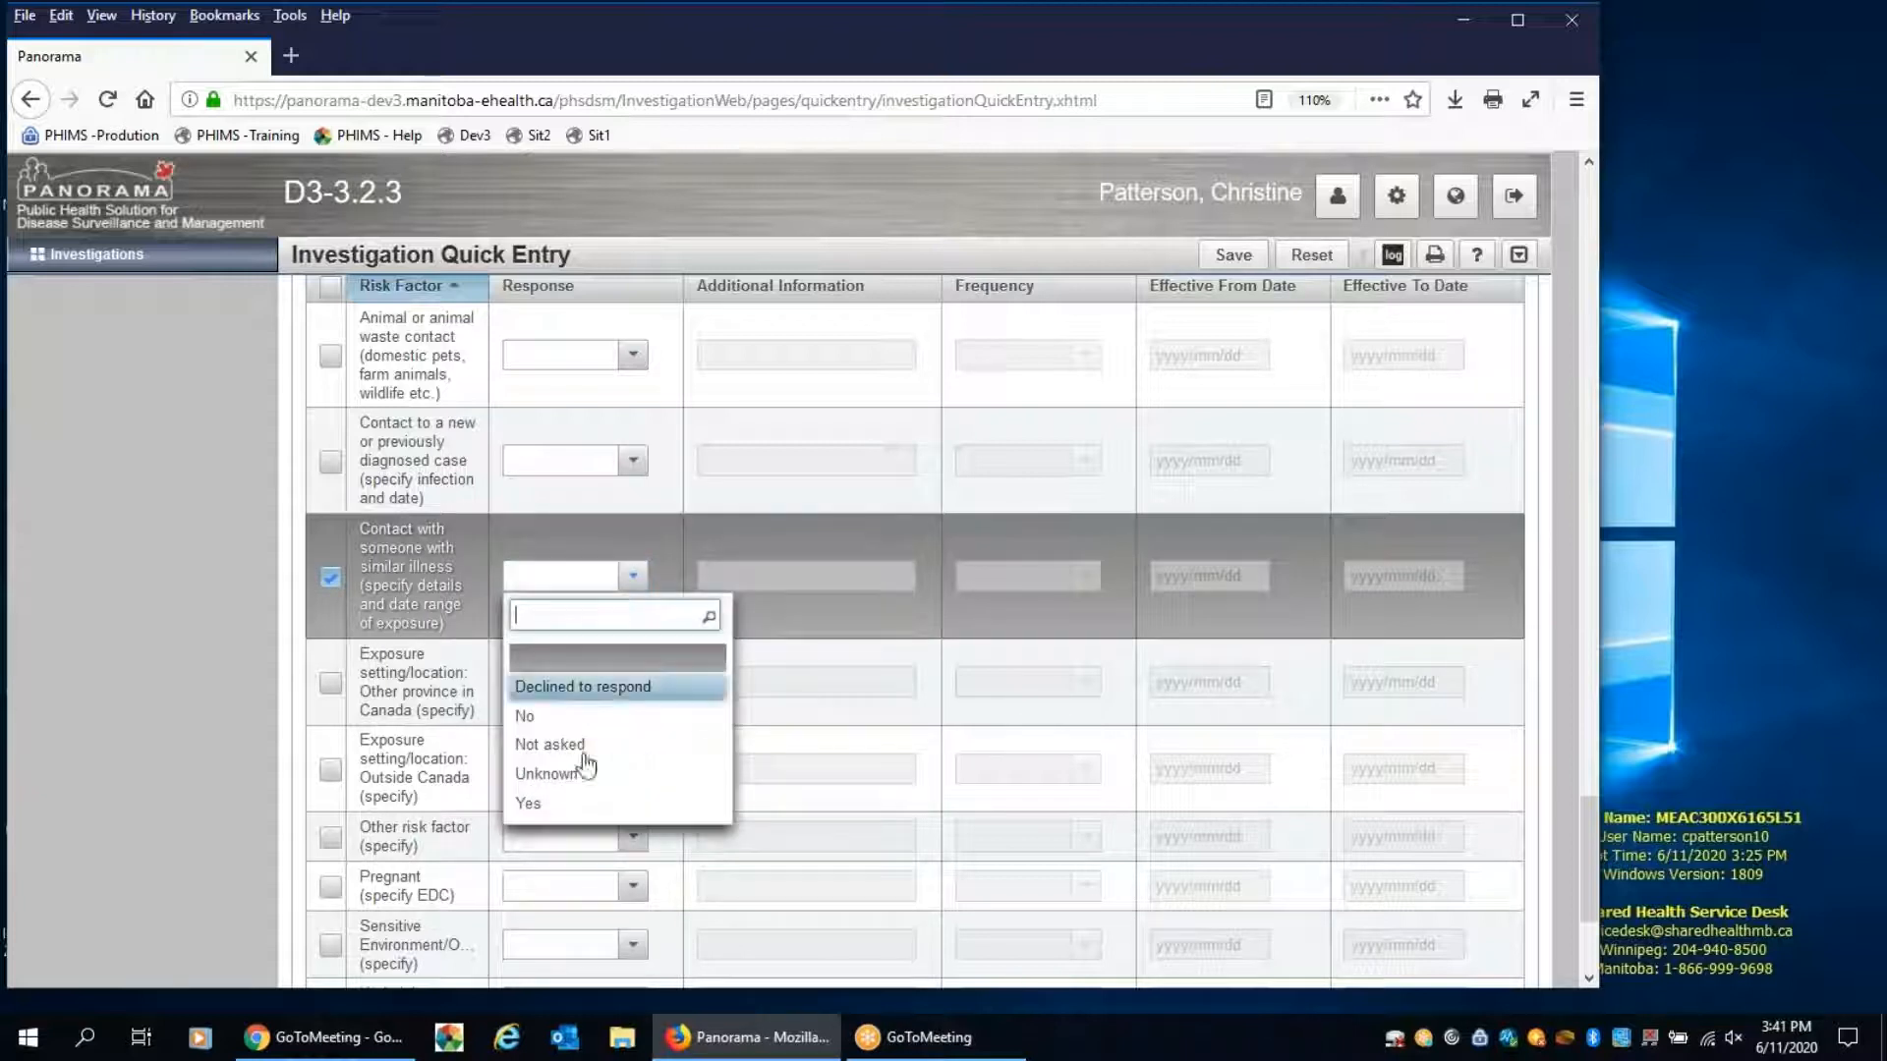
pyautogui.click(547, 804)
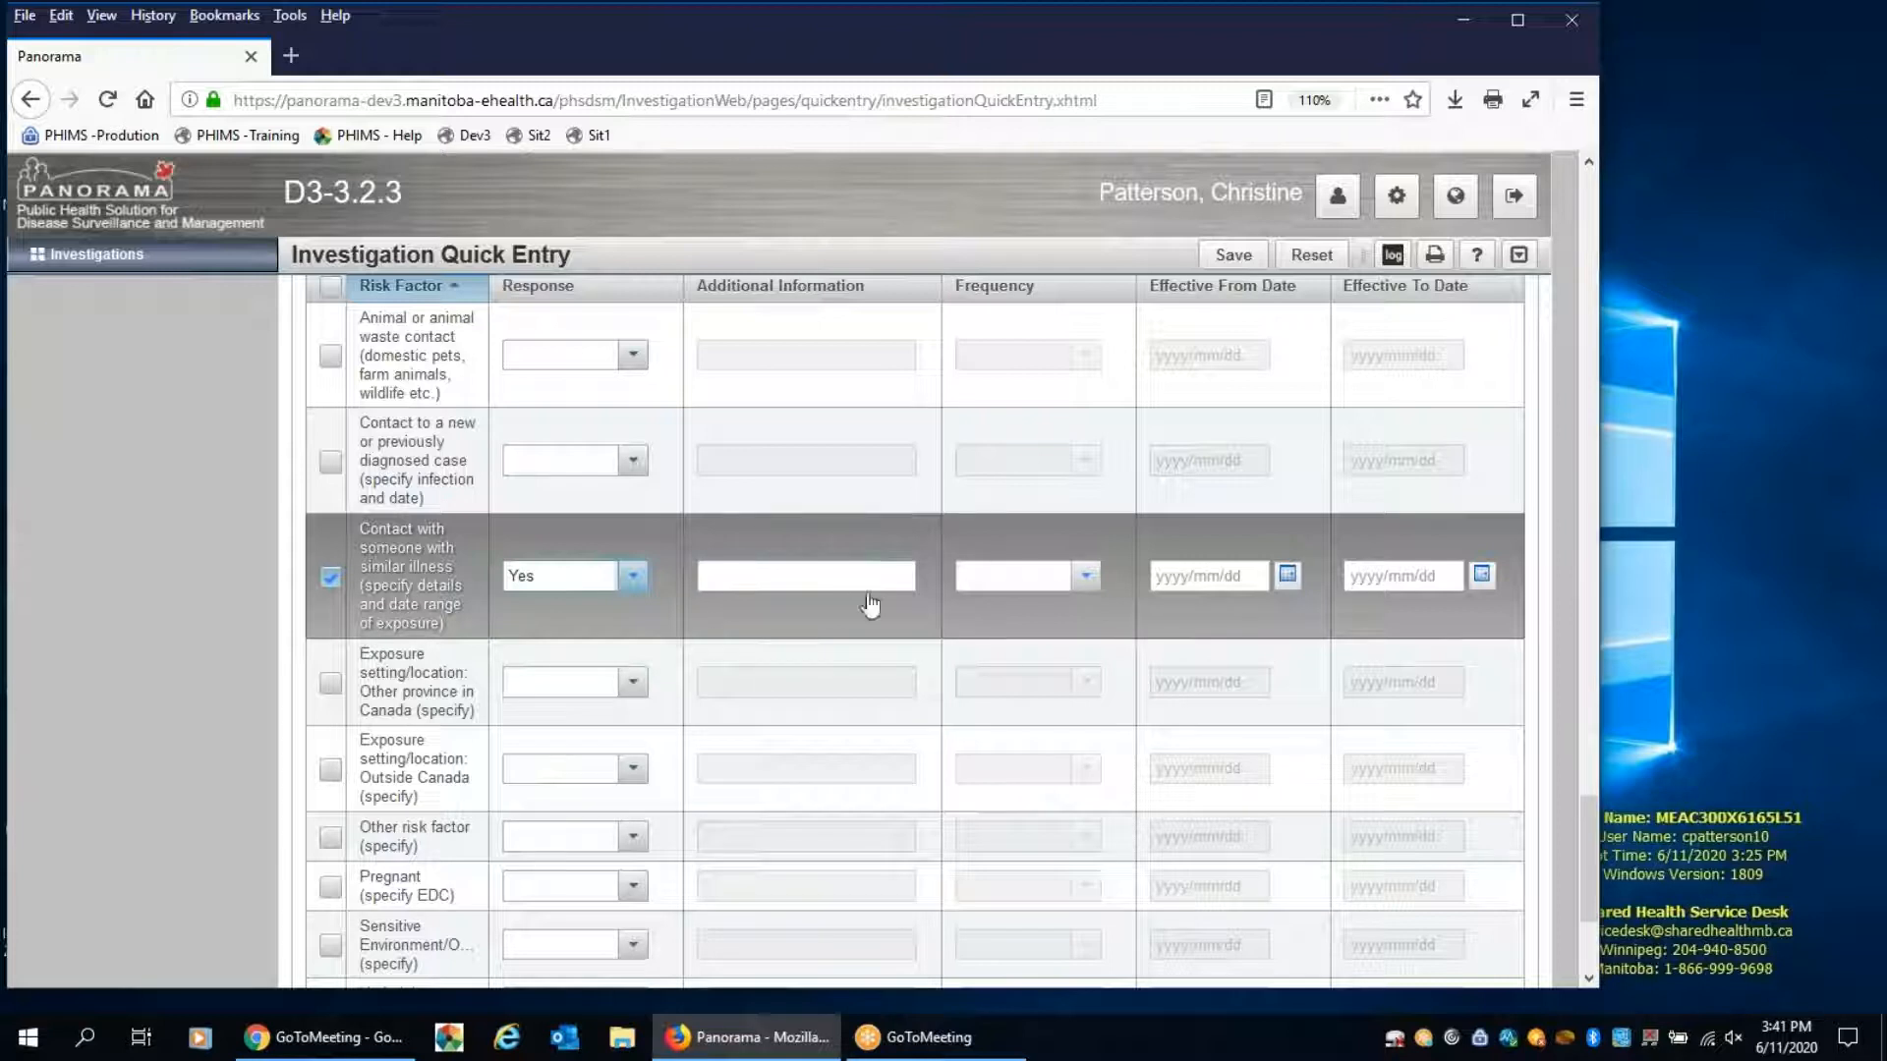
pyautogui.click(775, 578)
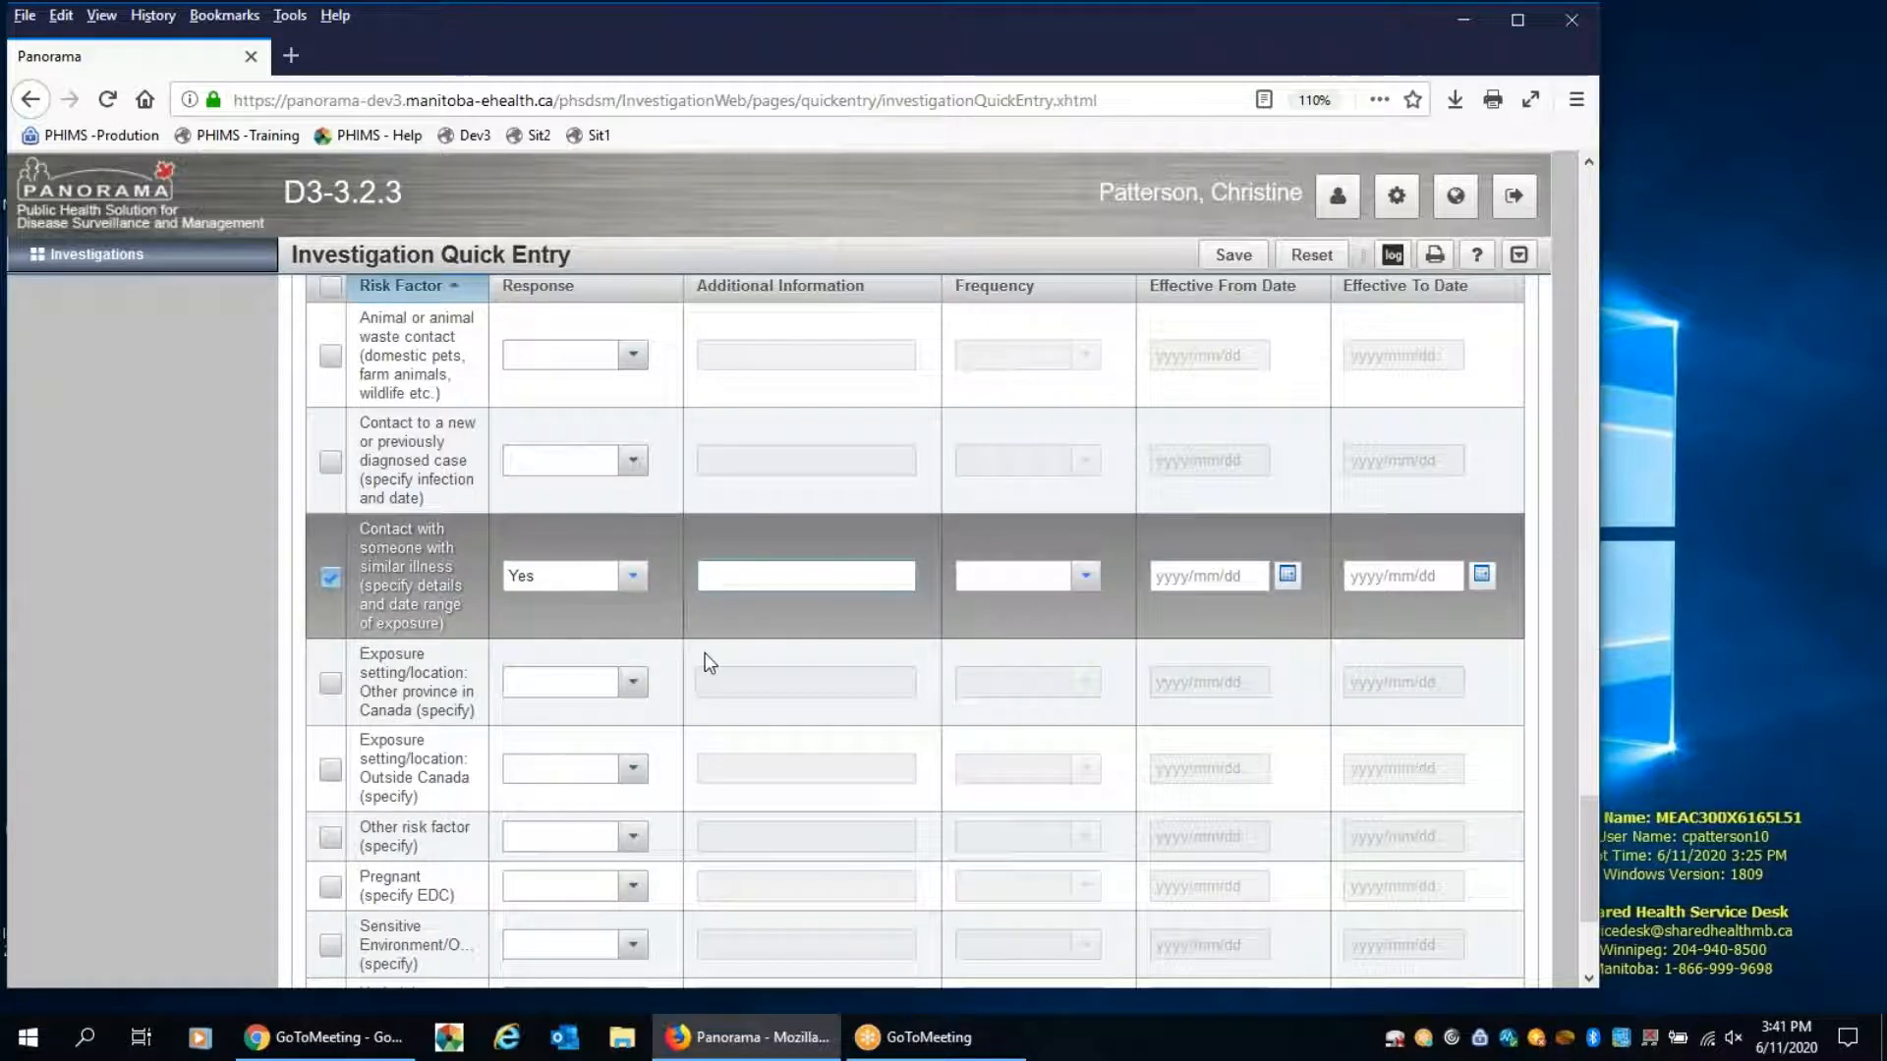
pyautogui.write('P')
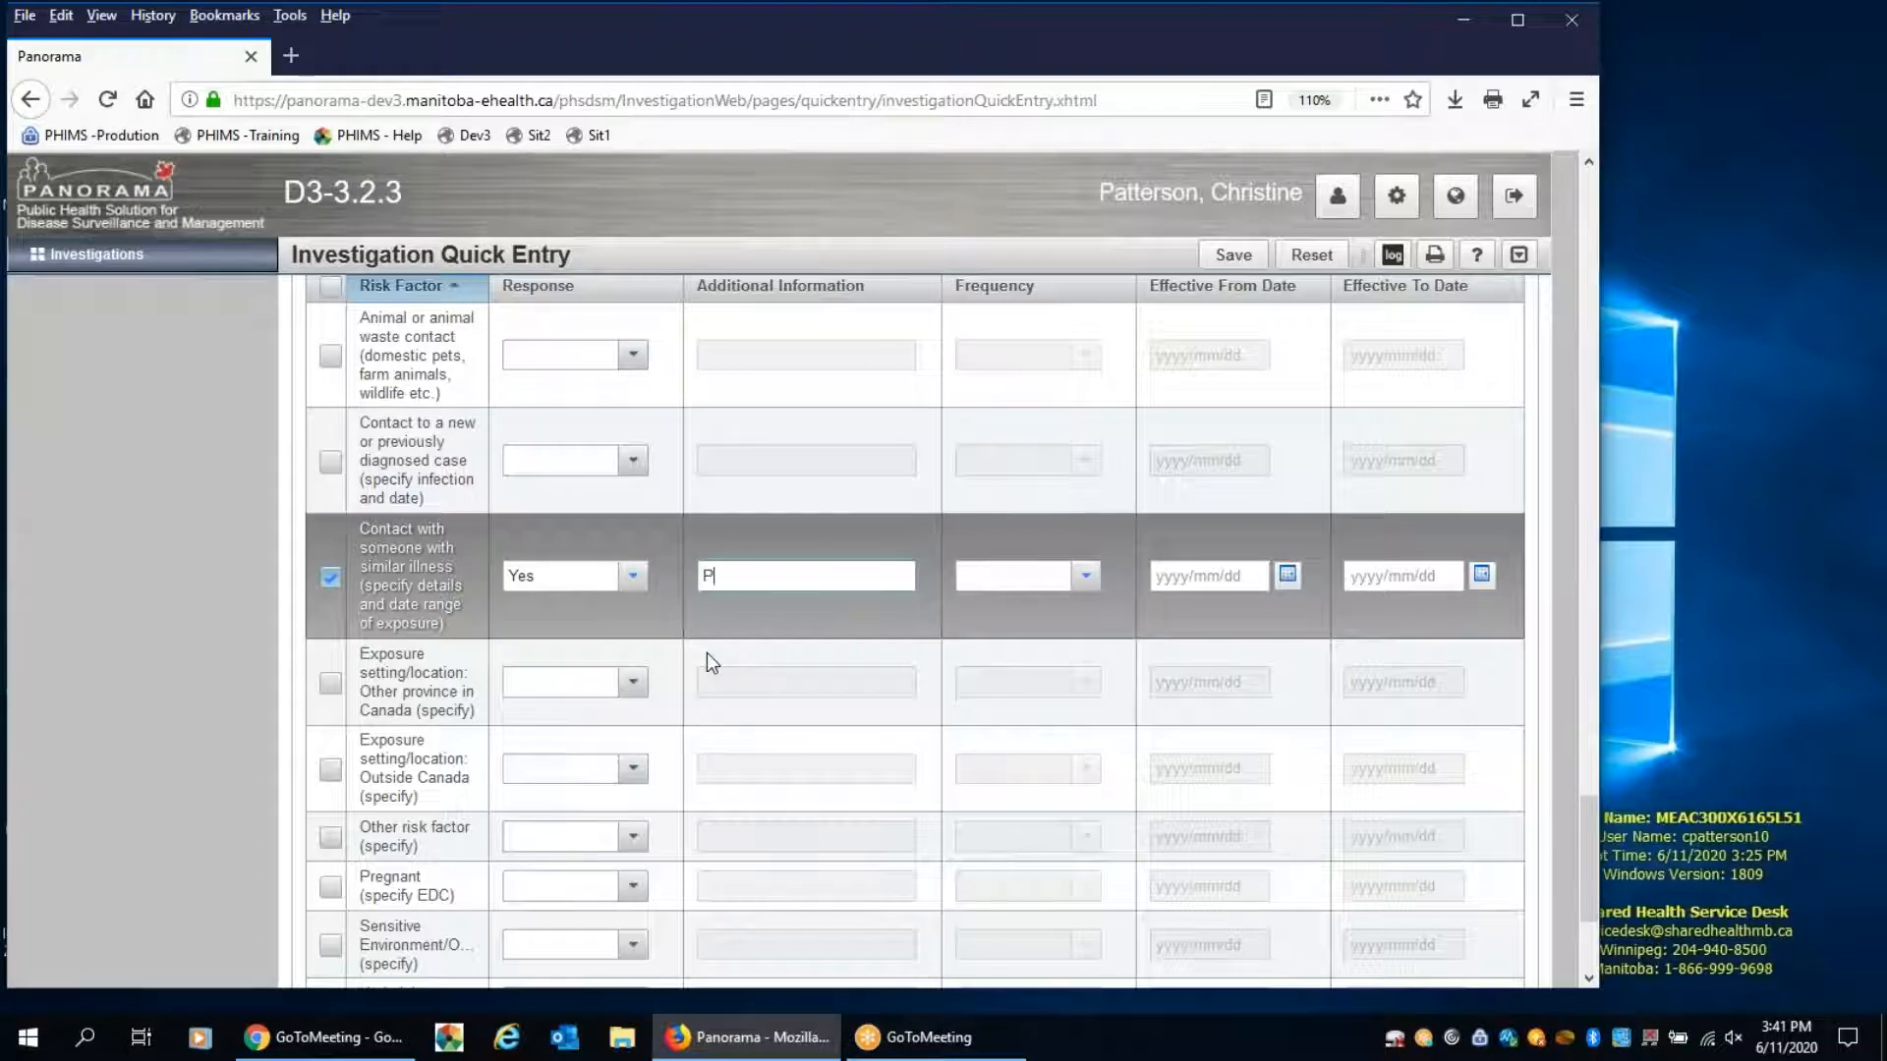
pyautogui.write('artner')
# Set the similar-illness contact risk factor's effective from date to 2020/06/01 and save the investigation
pyautogui.click(1287, 578)
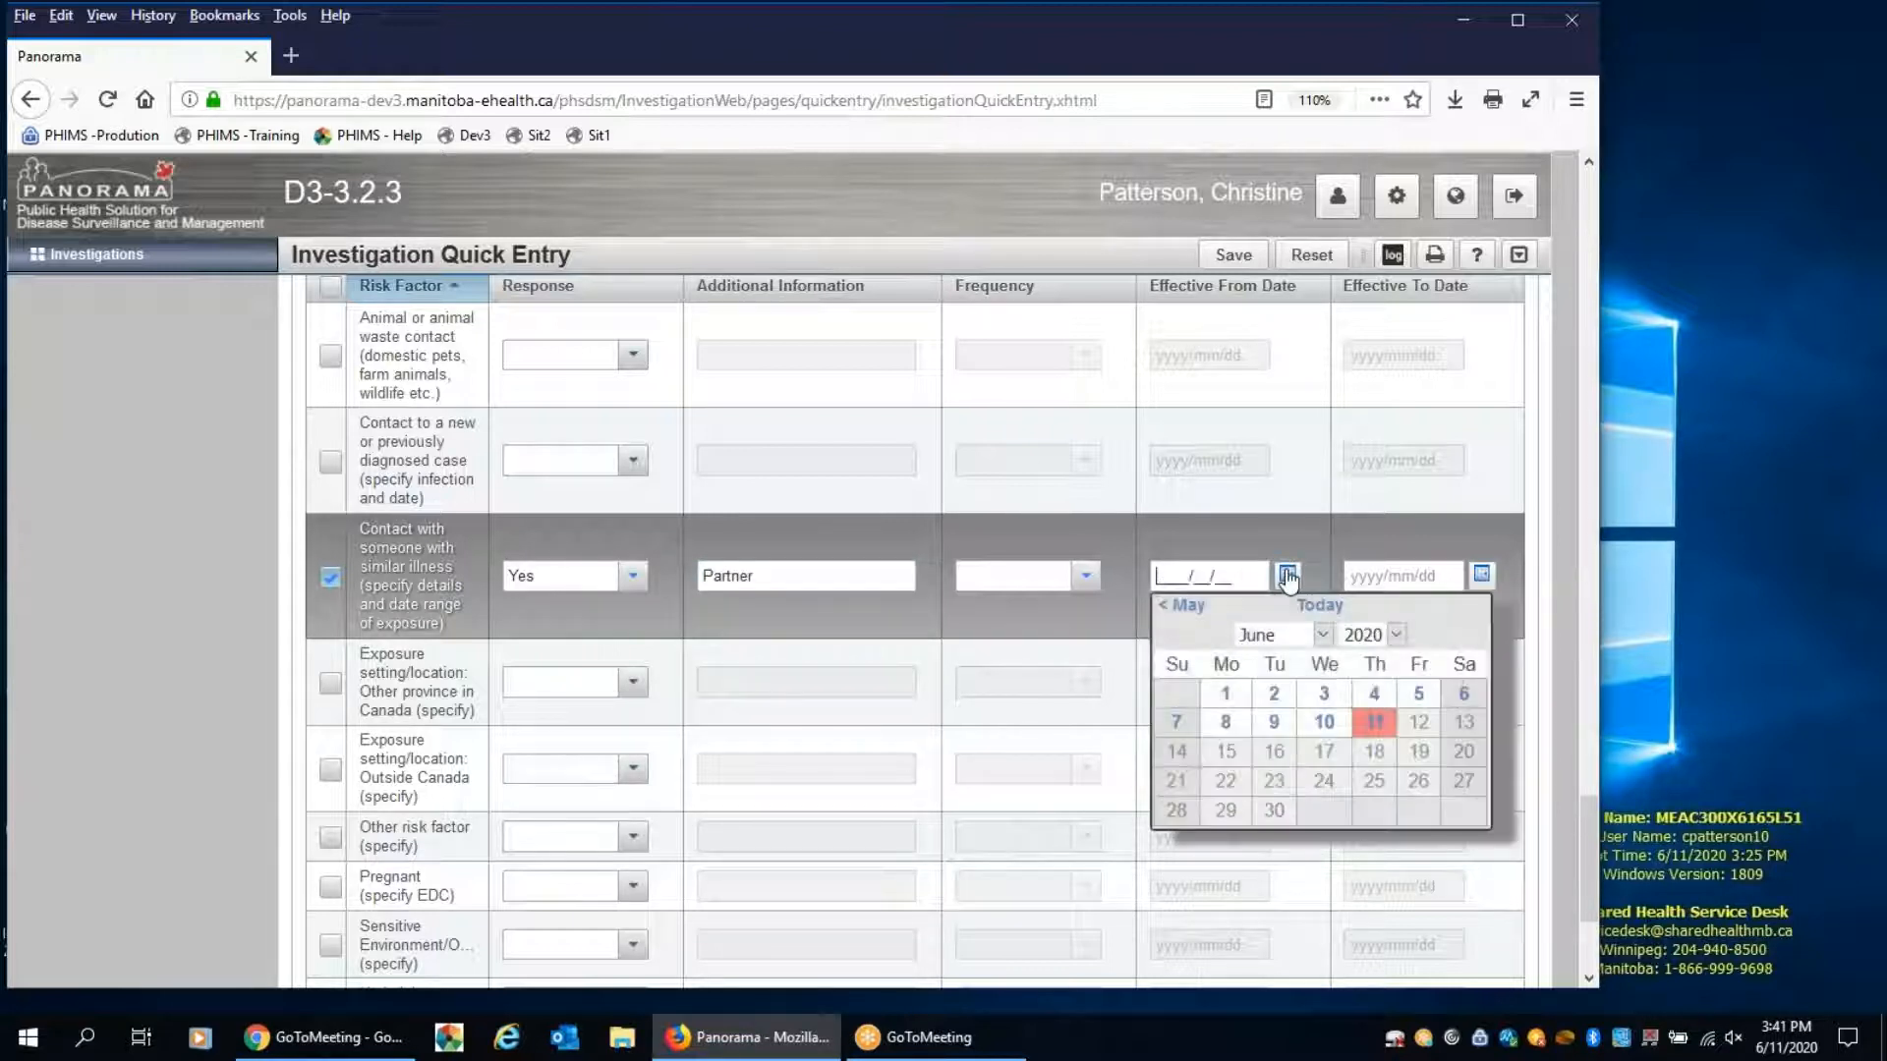
pyautogui.click(1229, 696)
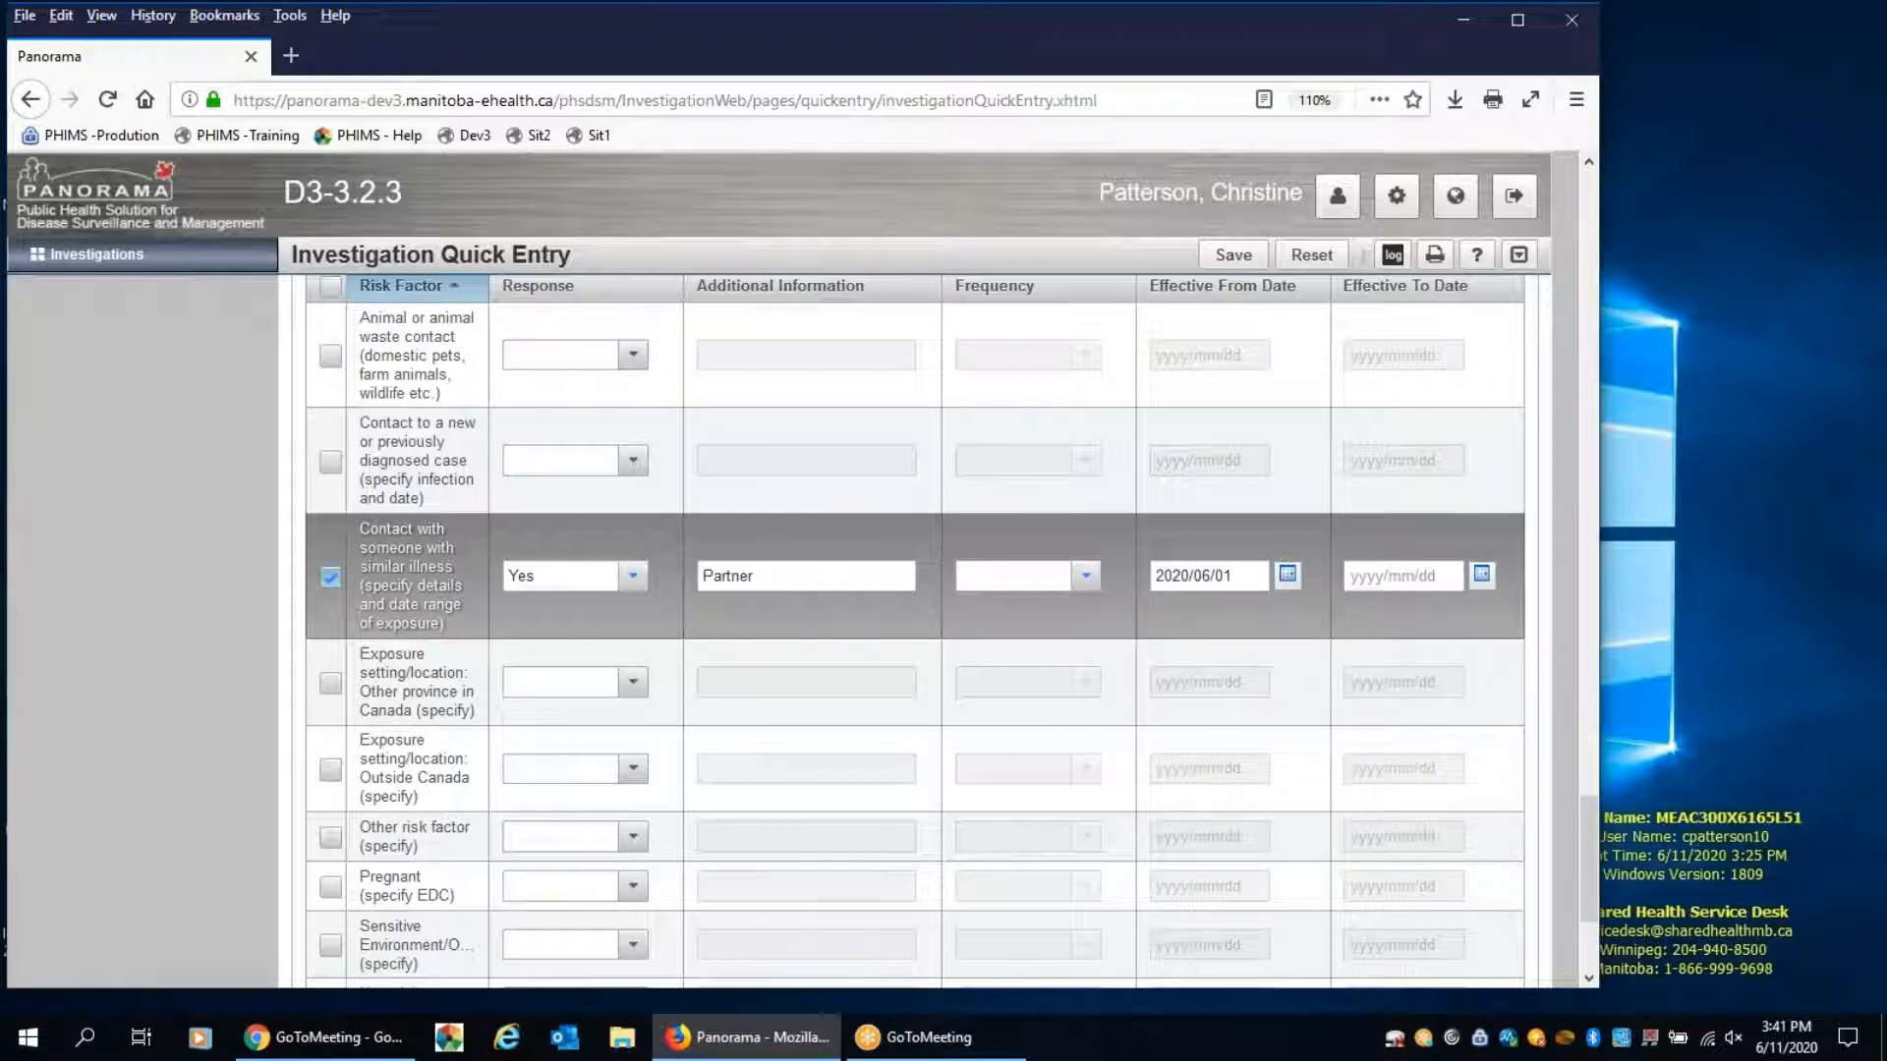
pyautogui.click(1412, 578)
pyautogui.click(1345, 688)
pyautogui.click(1240, 262)
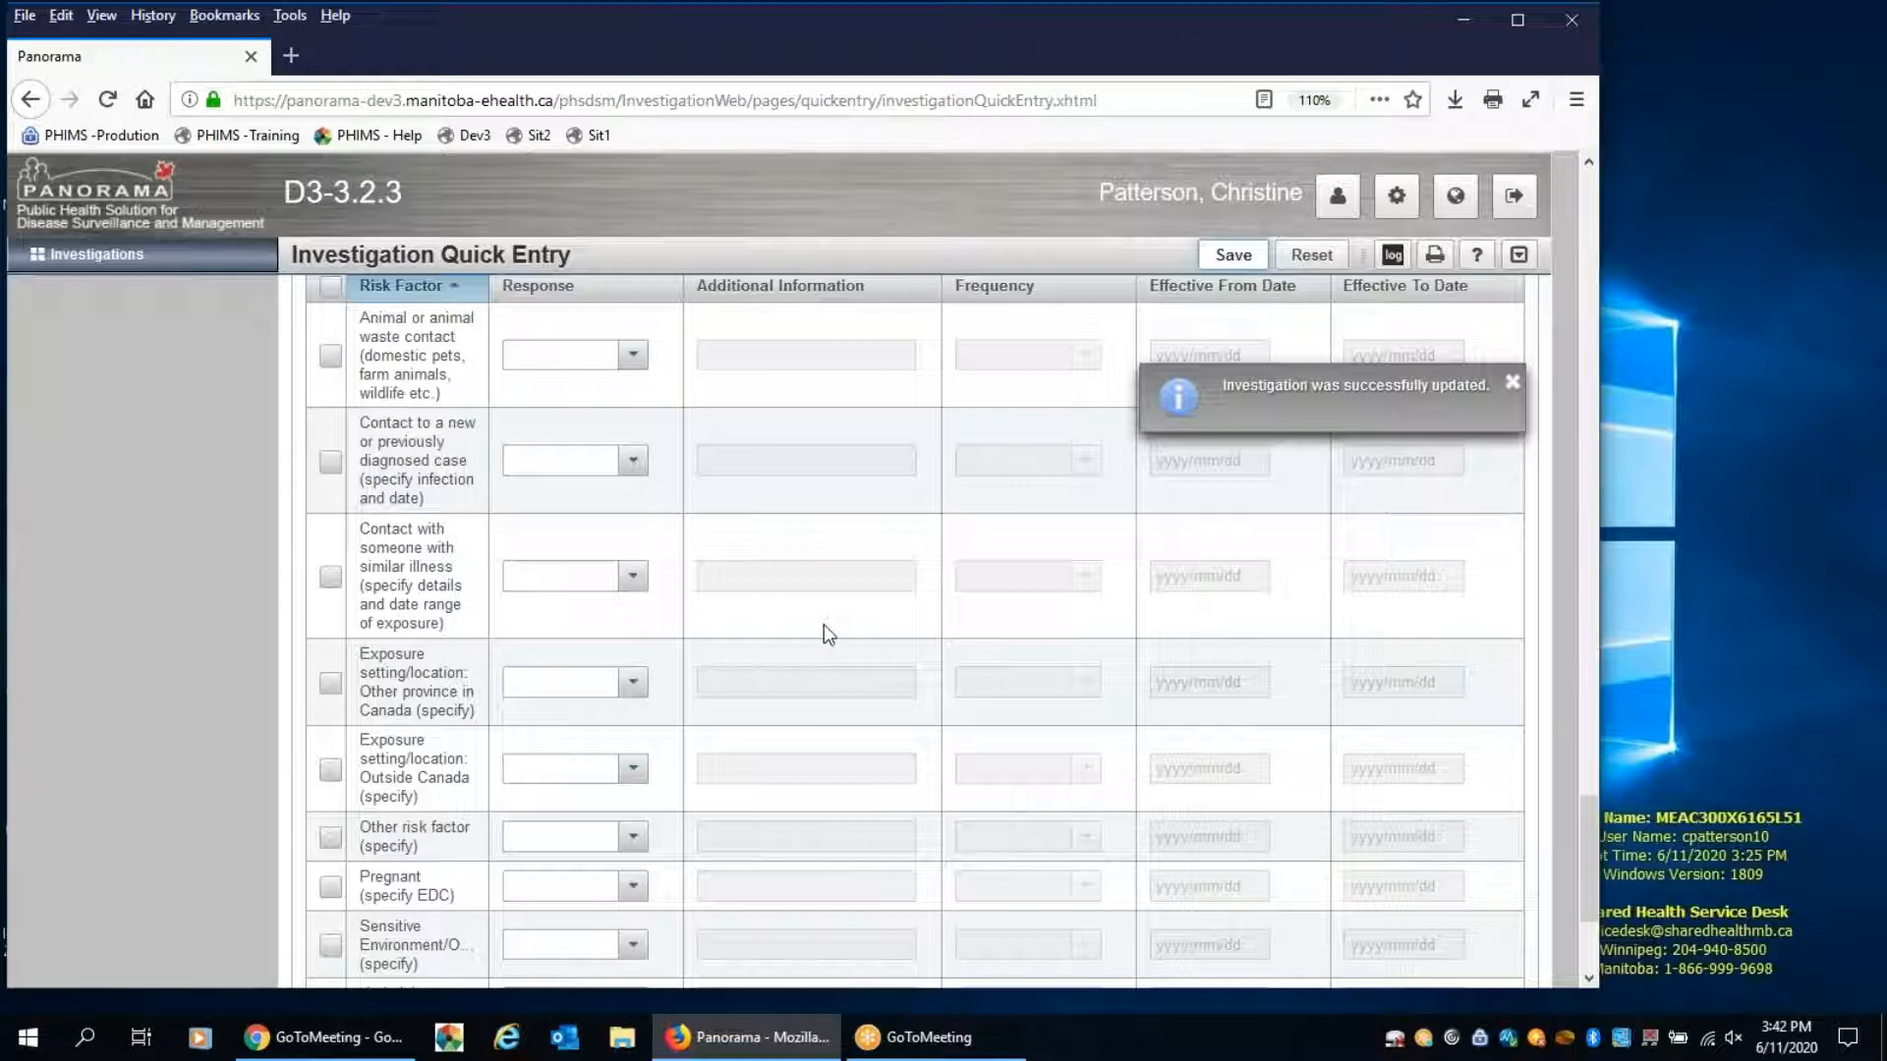
# Add the Home isolation intervention of type Isolation with outcome Pending and disposition In progress
pyautogui.scroll(10, 823, 634)
pyautogui.scroll(10, 784, 707)
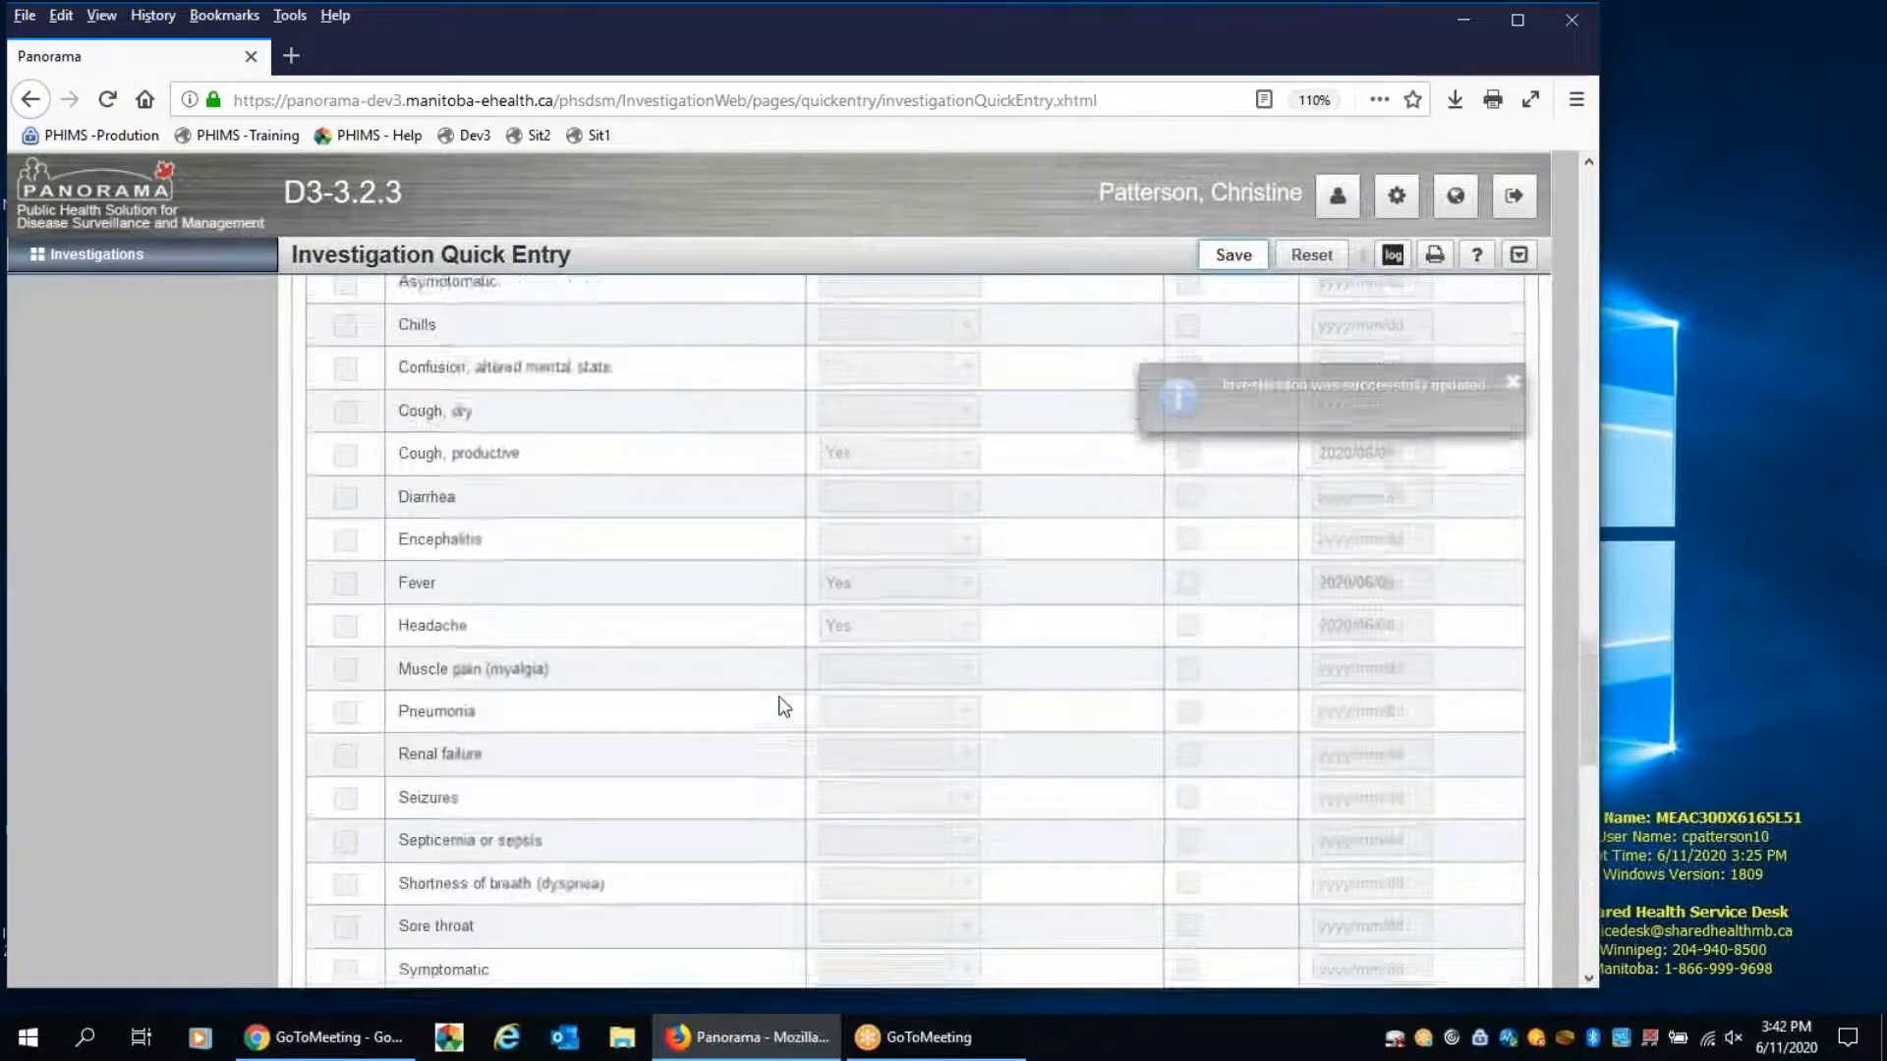
pyautogui.scroll(10, 776, 687)
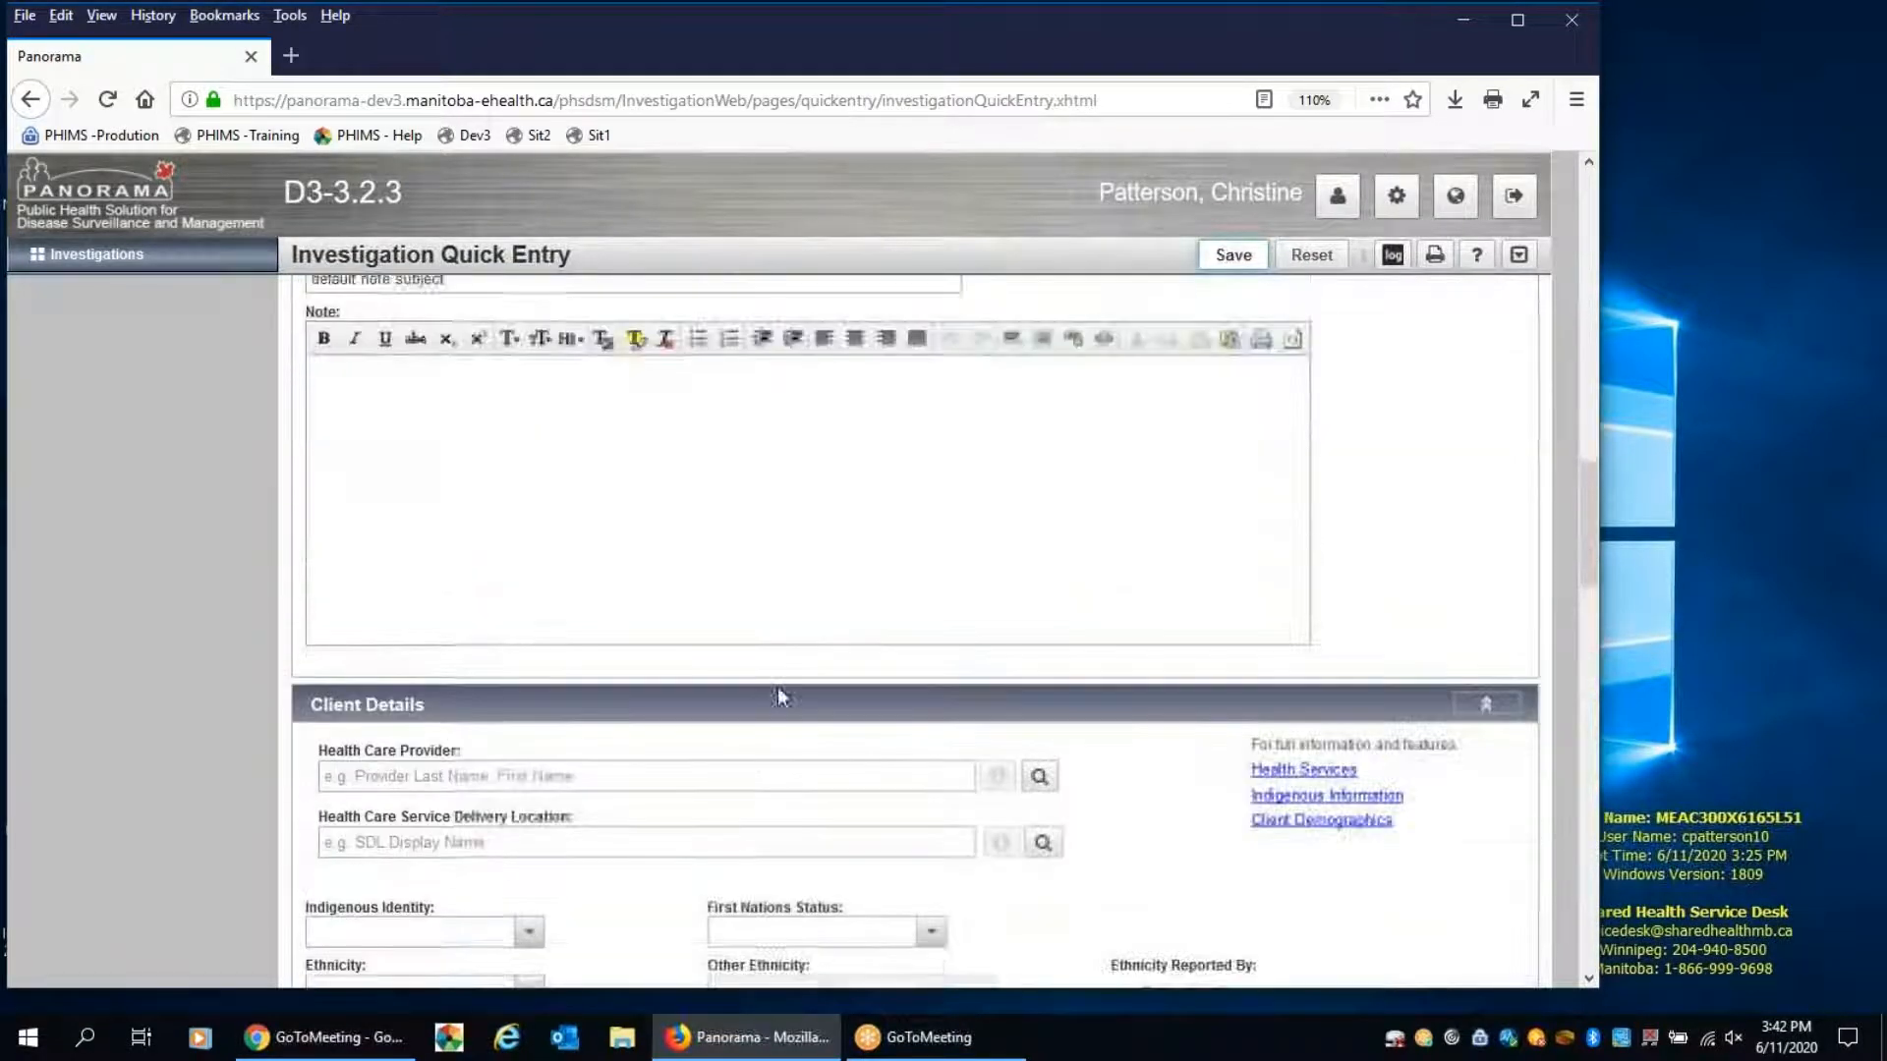
pyautogui.scroll(10, 779, 693)
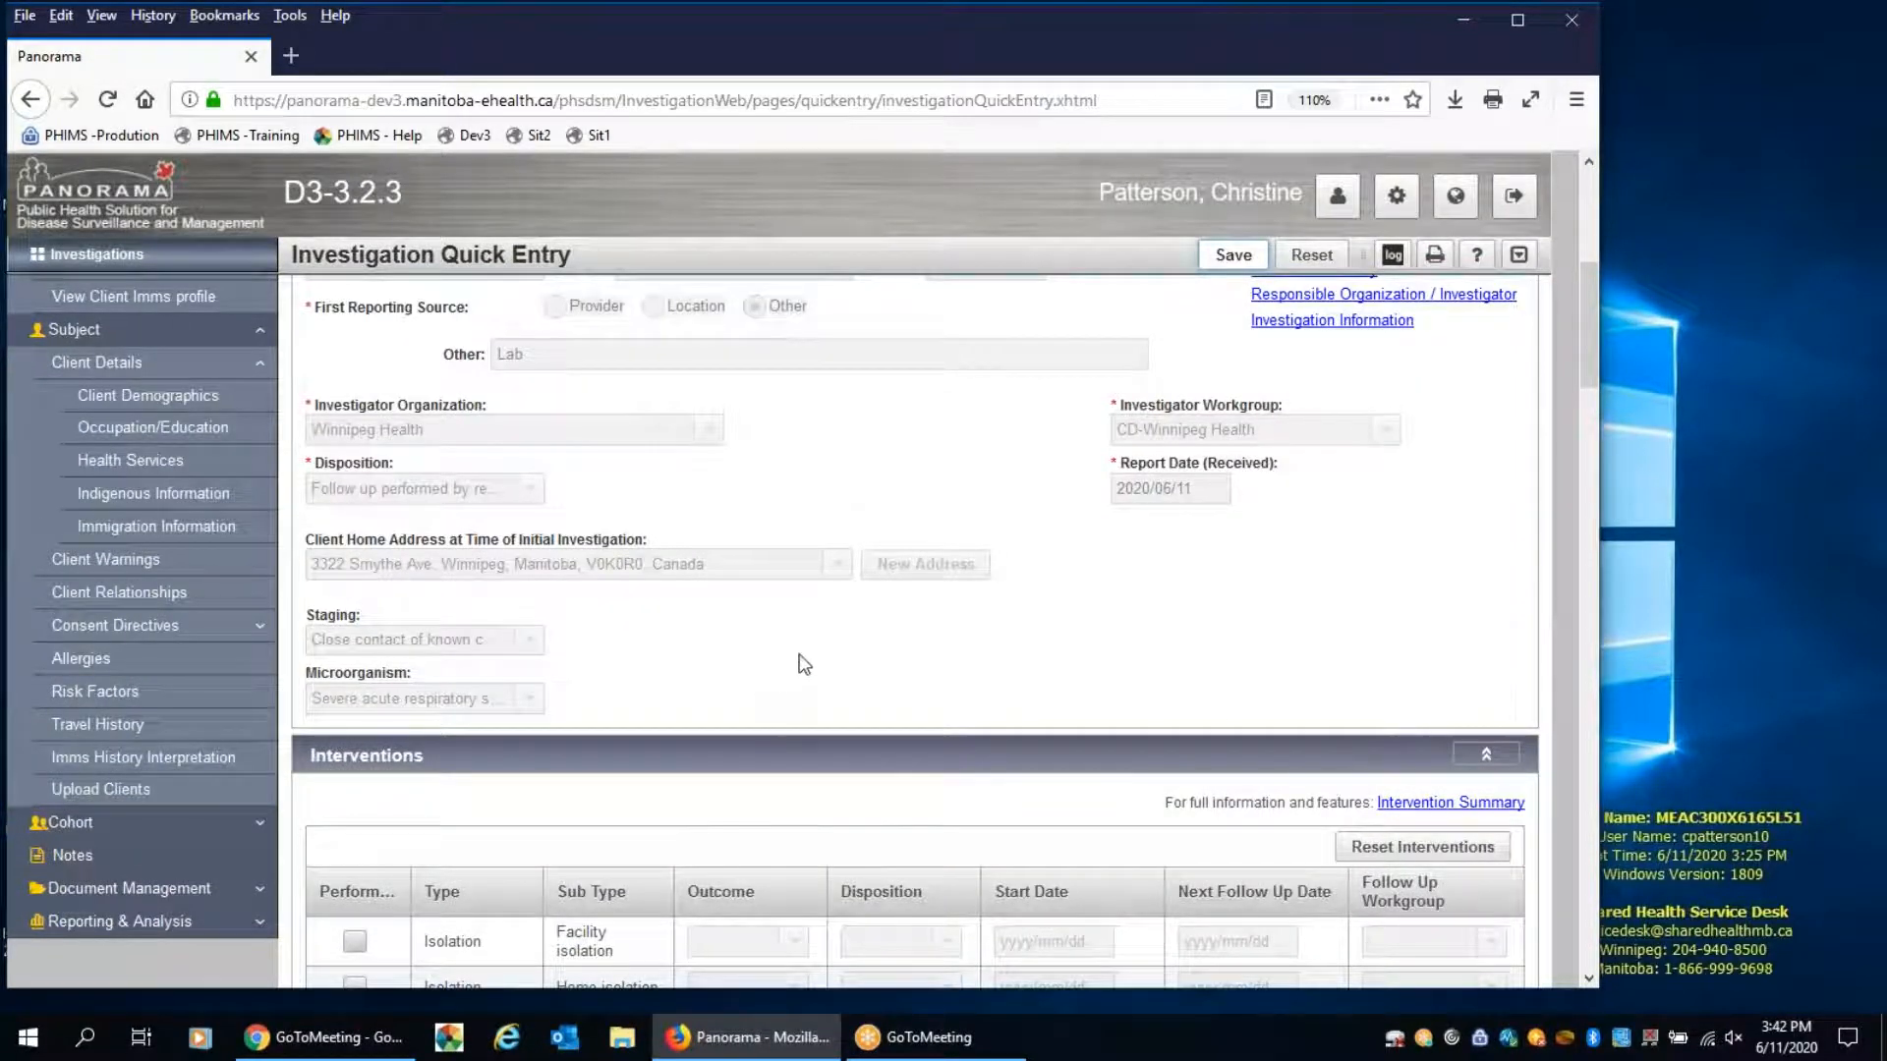
pyautogui.scroll(-4, 800, 652)
pyautogui.scroll(-1, 800, 655)
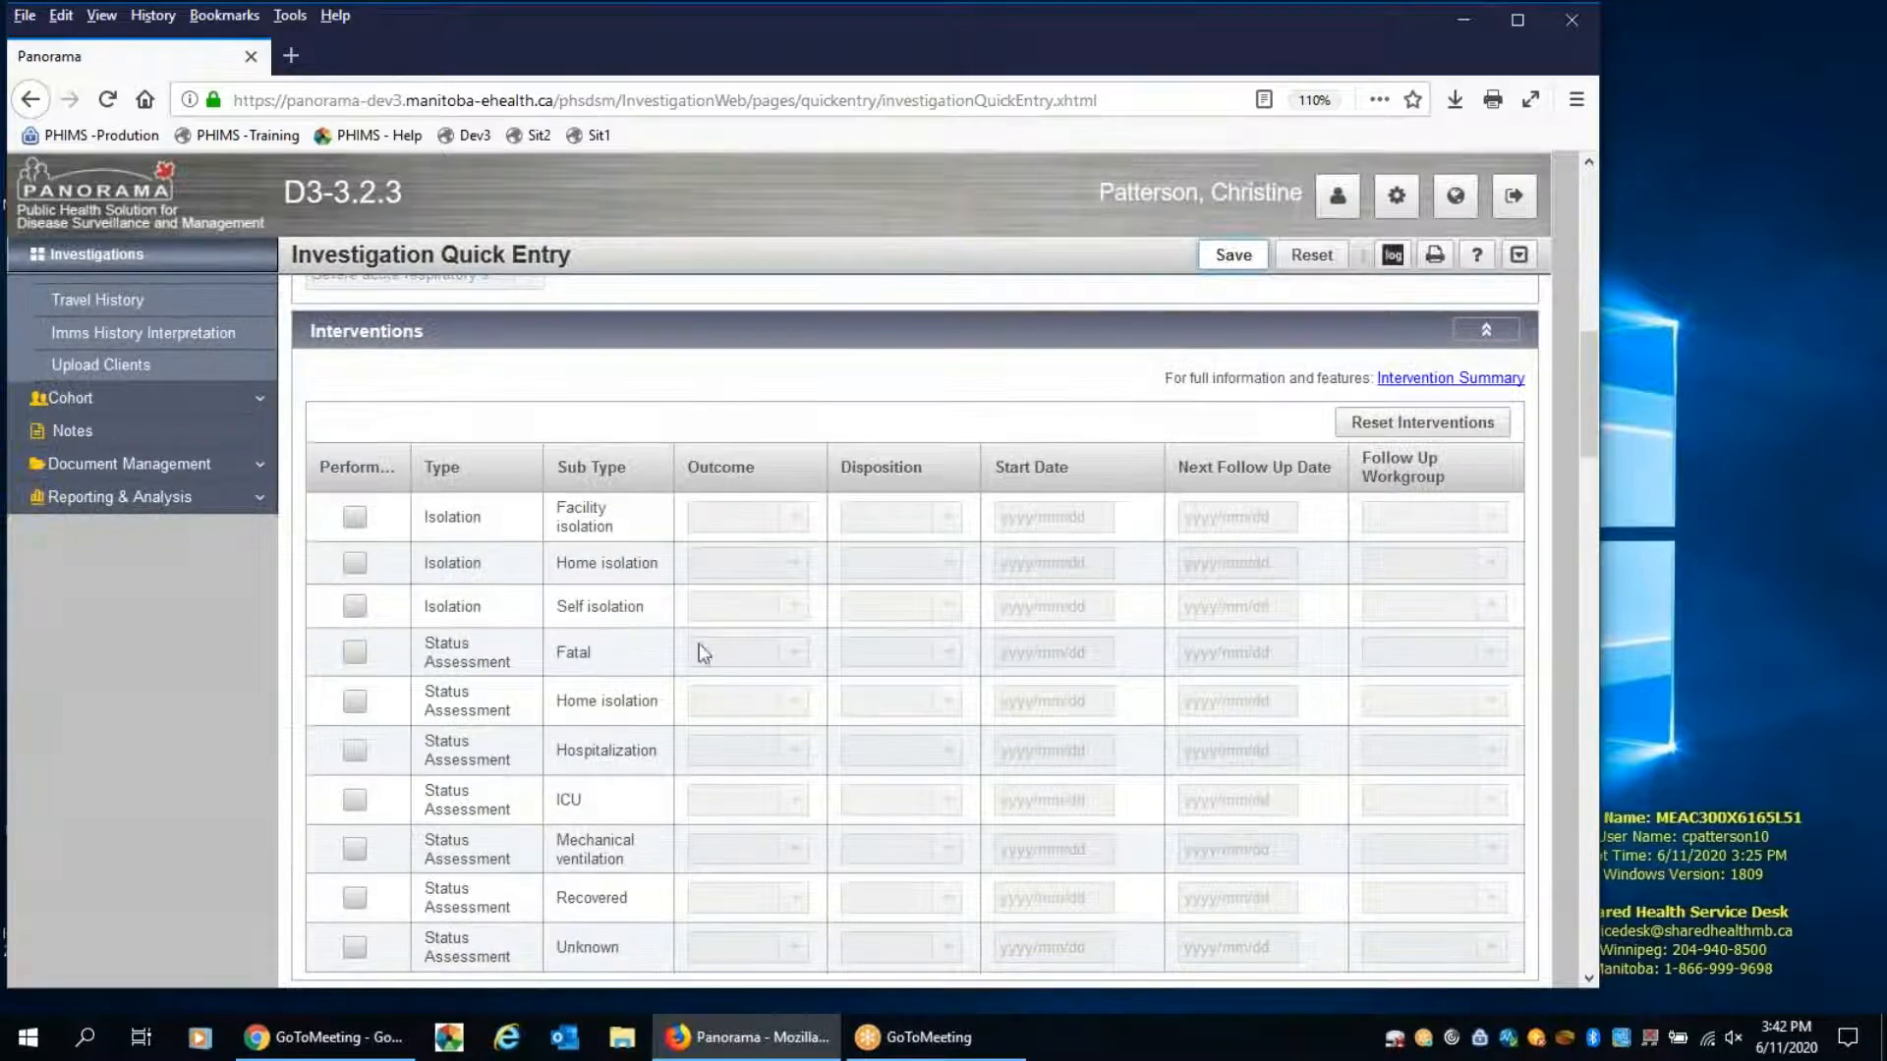
pyautogui.click(354, 563)
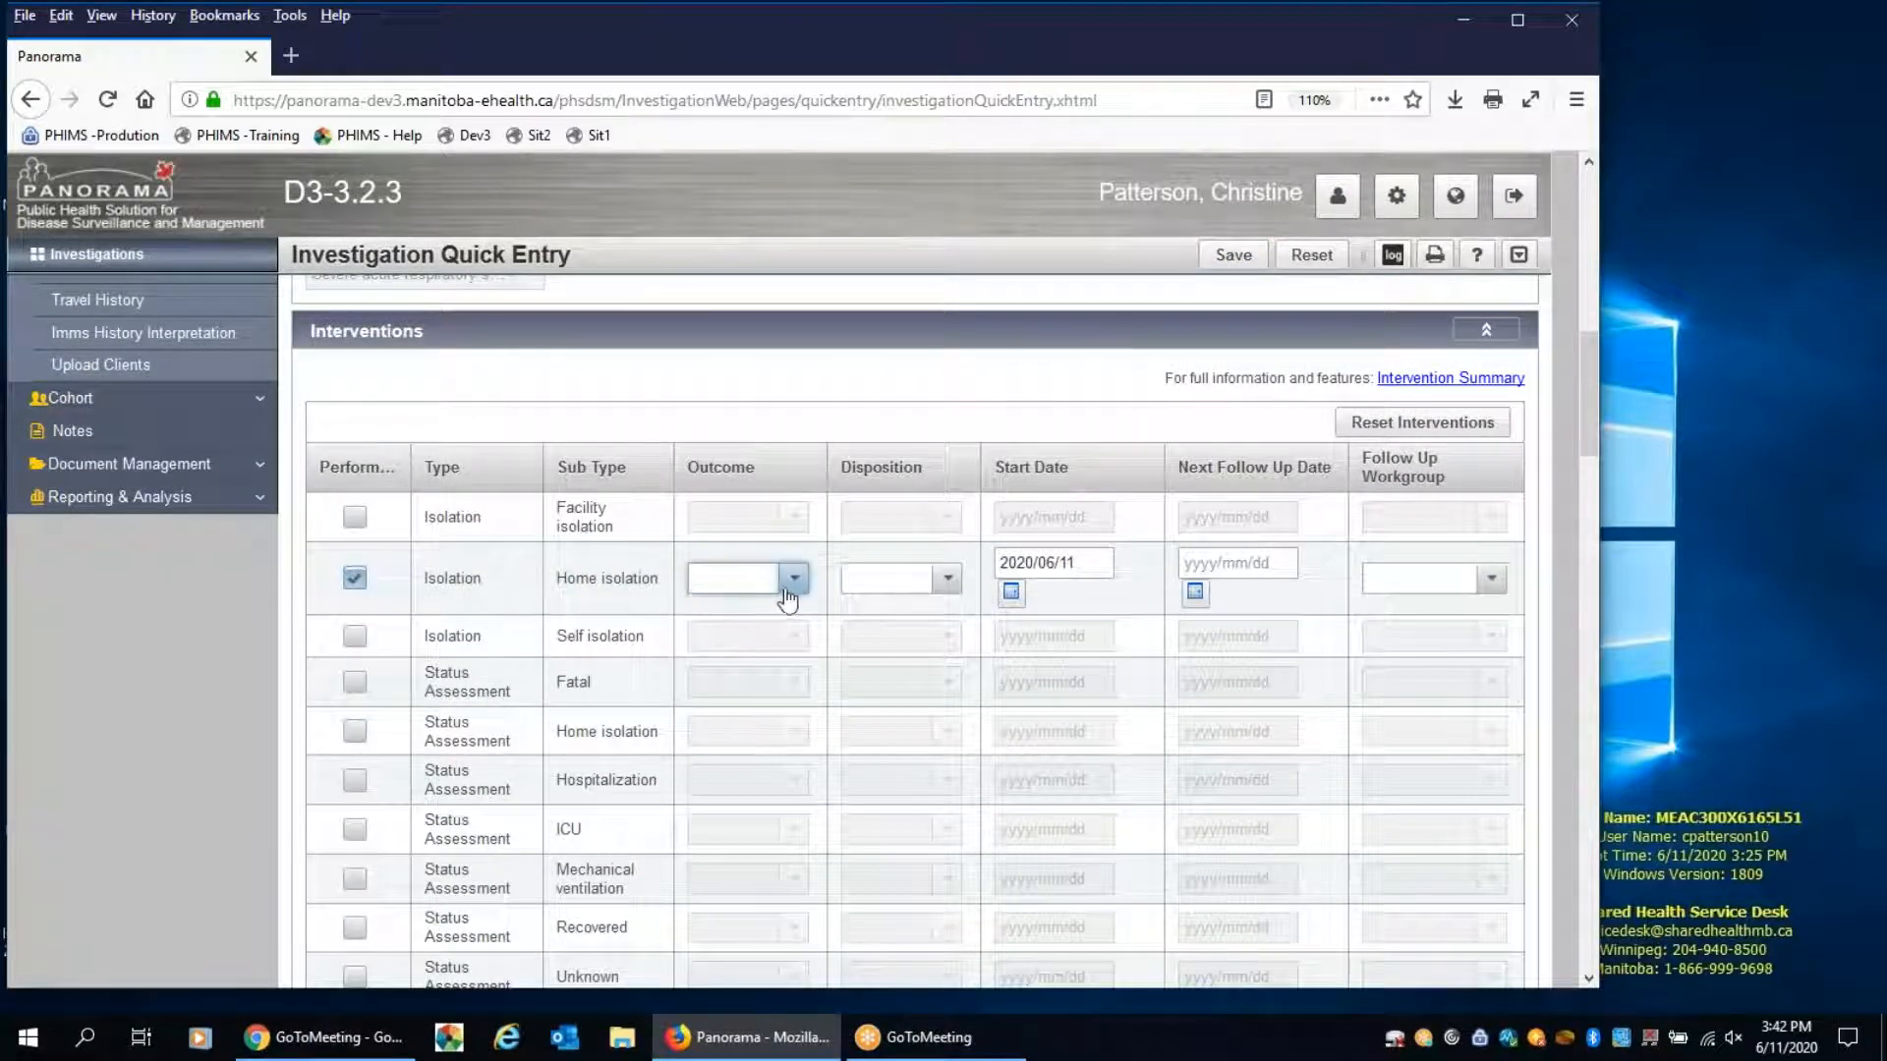
pyautogui.click(791, 582)
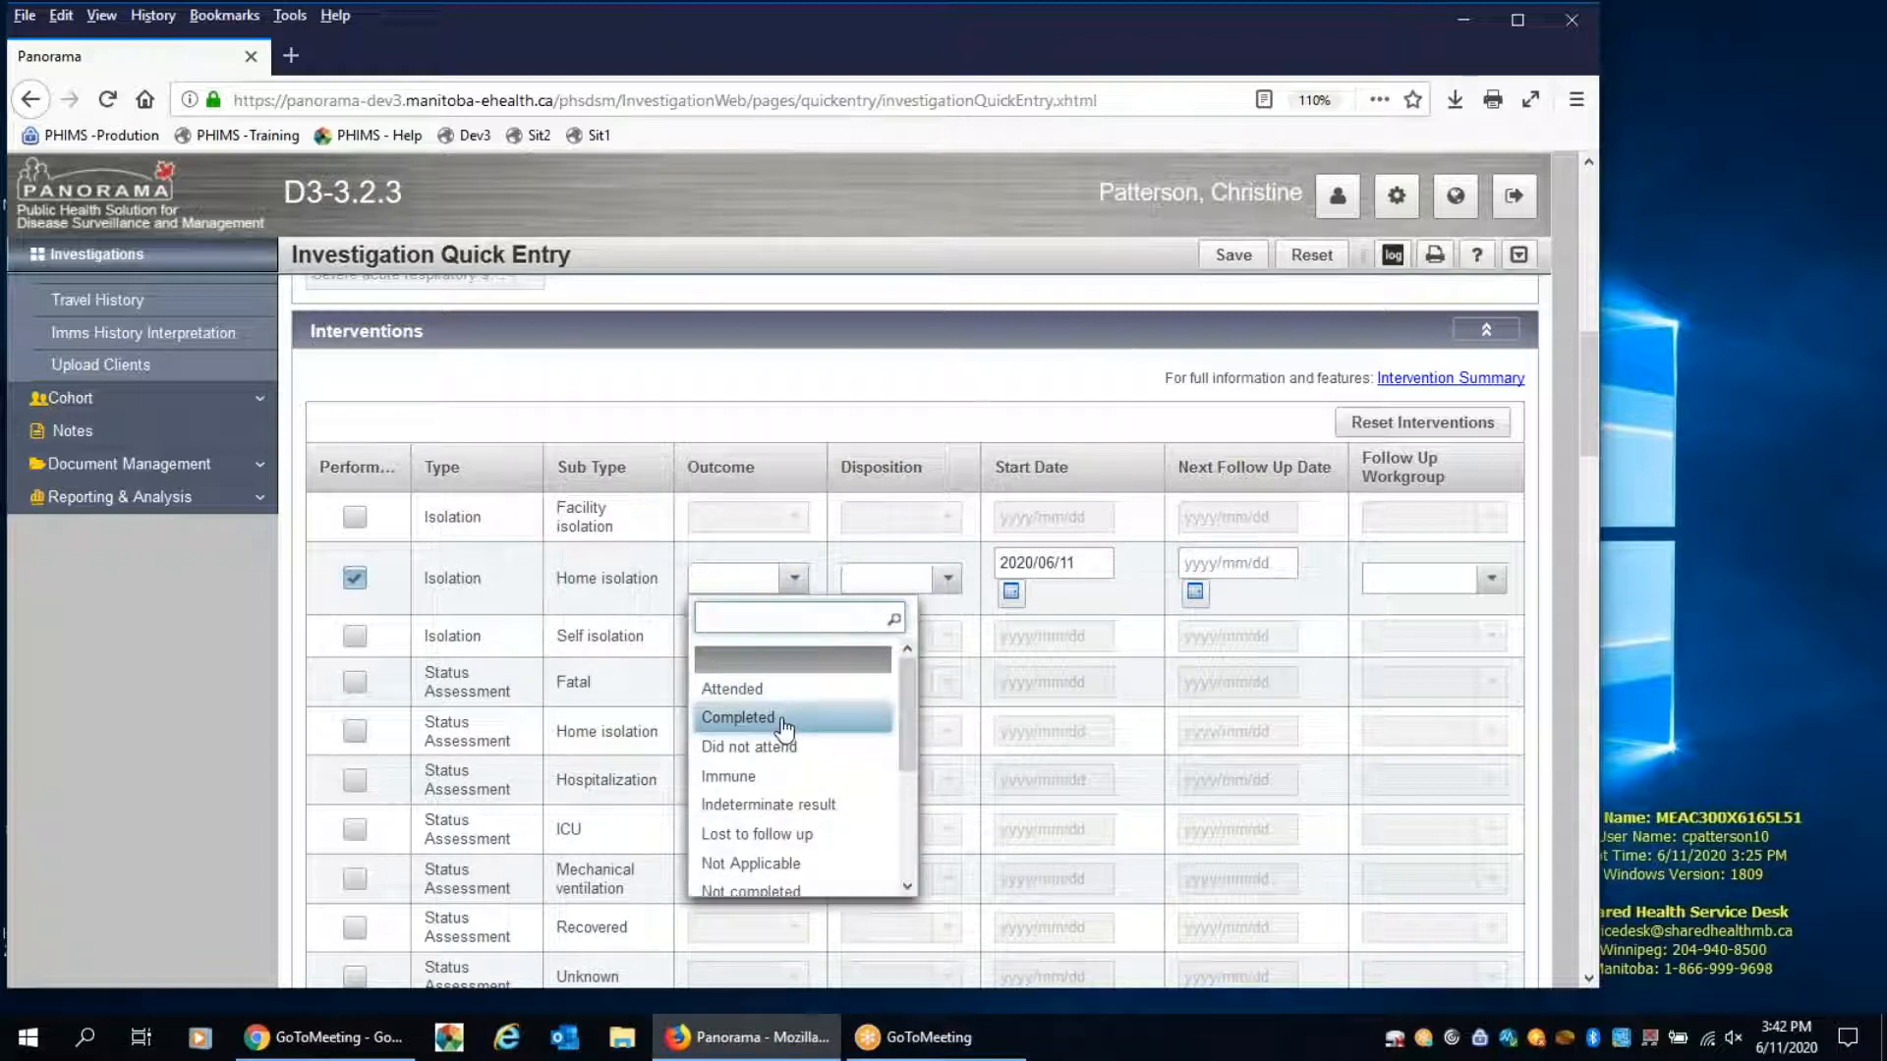
pyautogui.scroll(-3, 783, 744)
pyautogui.click(747, 825)
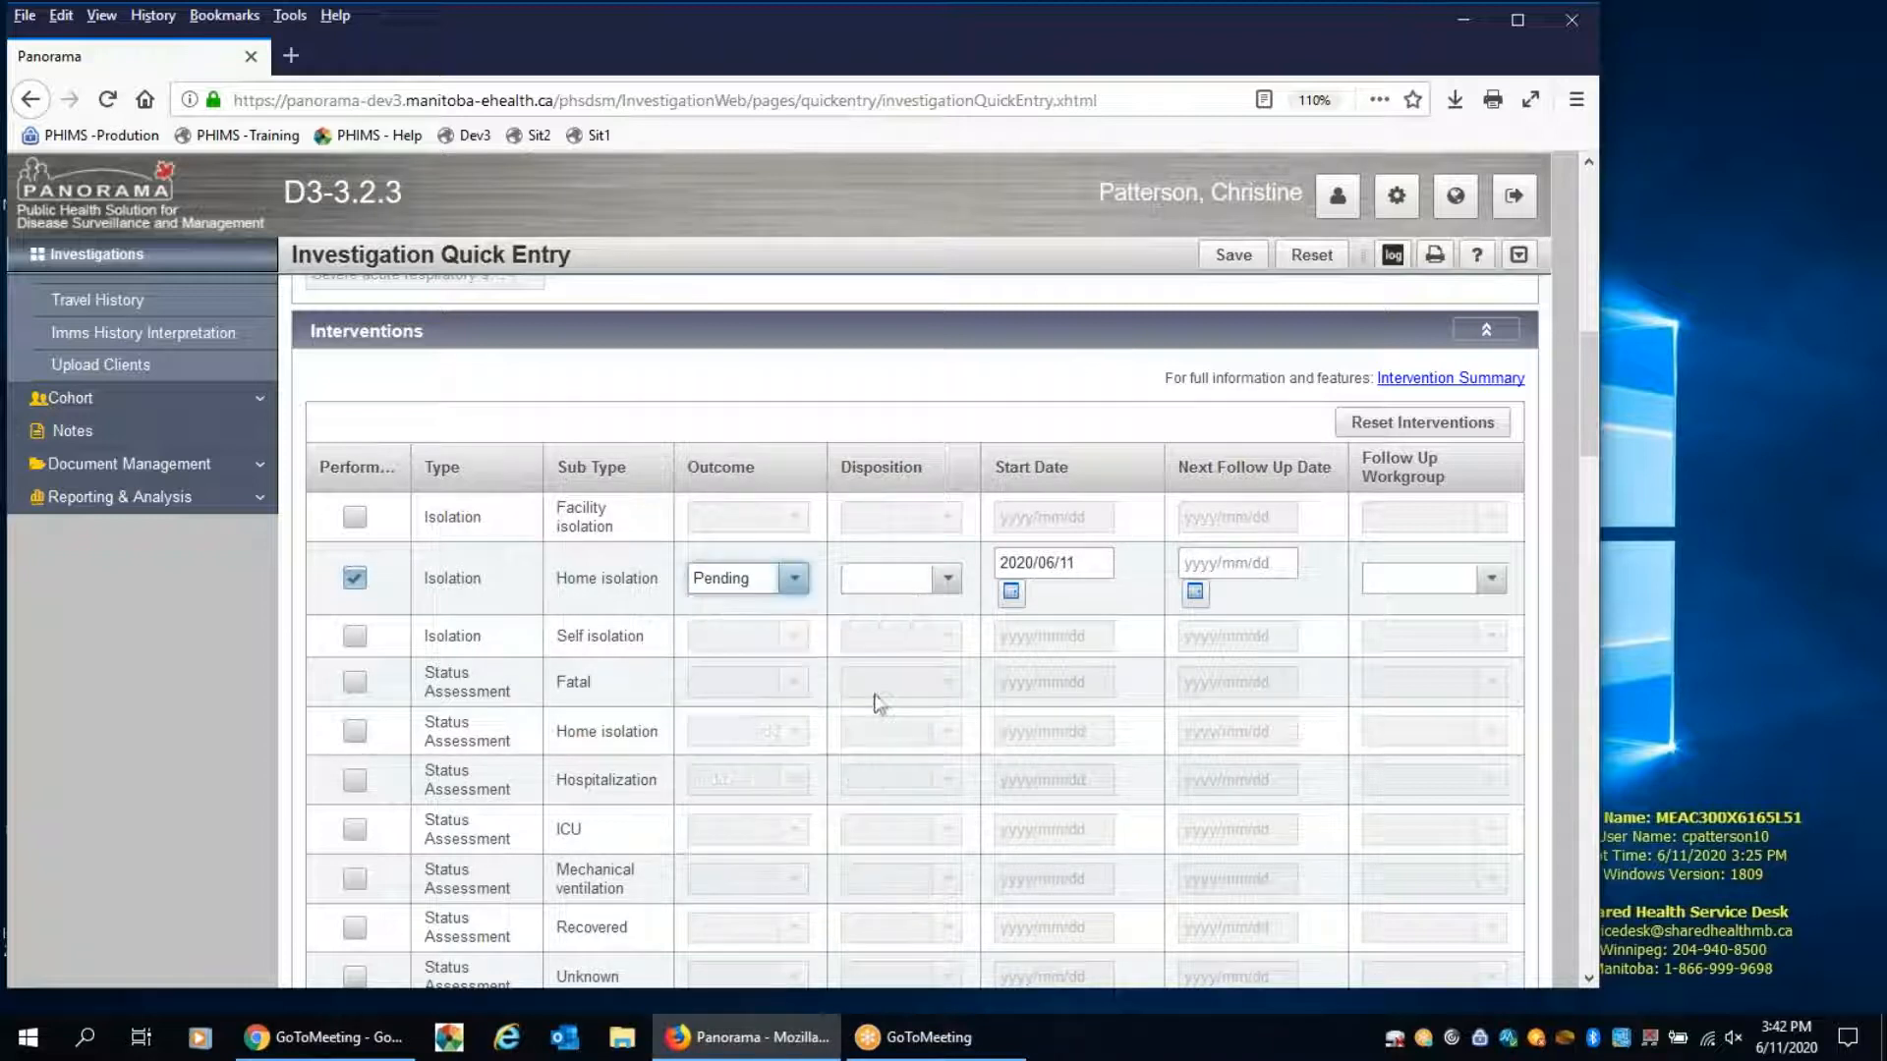
pyautogui.click(944, 582)
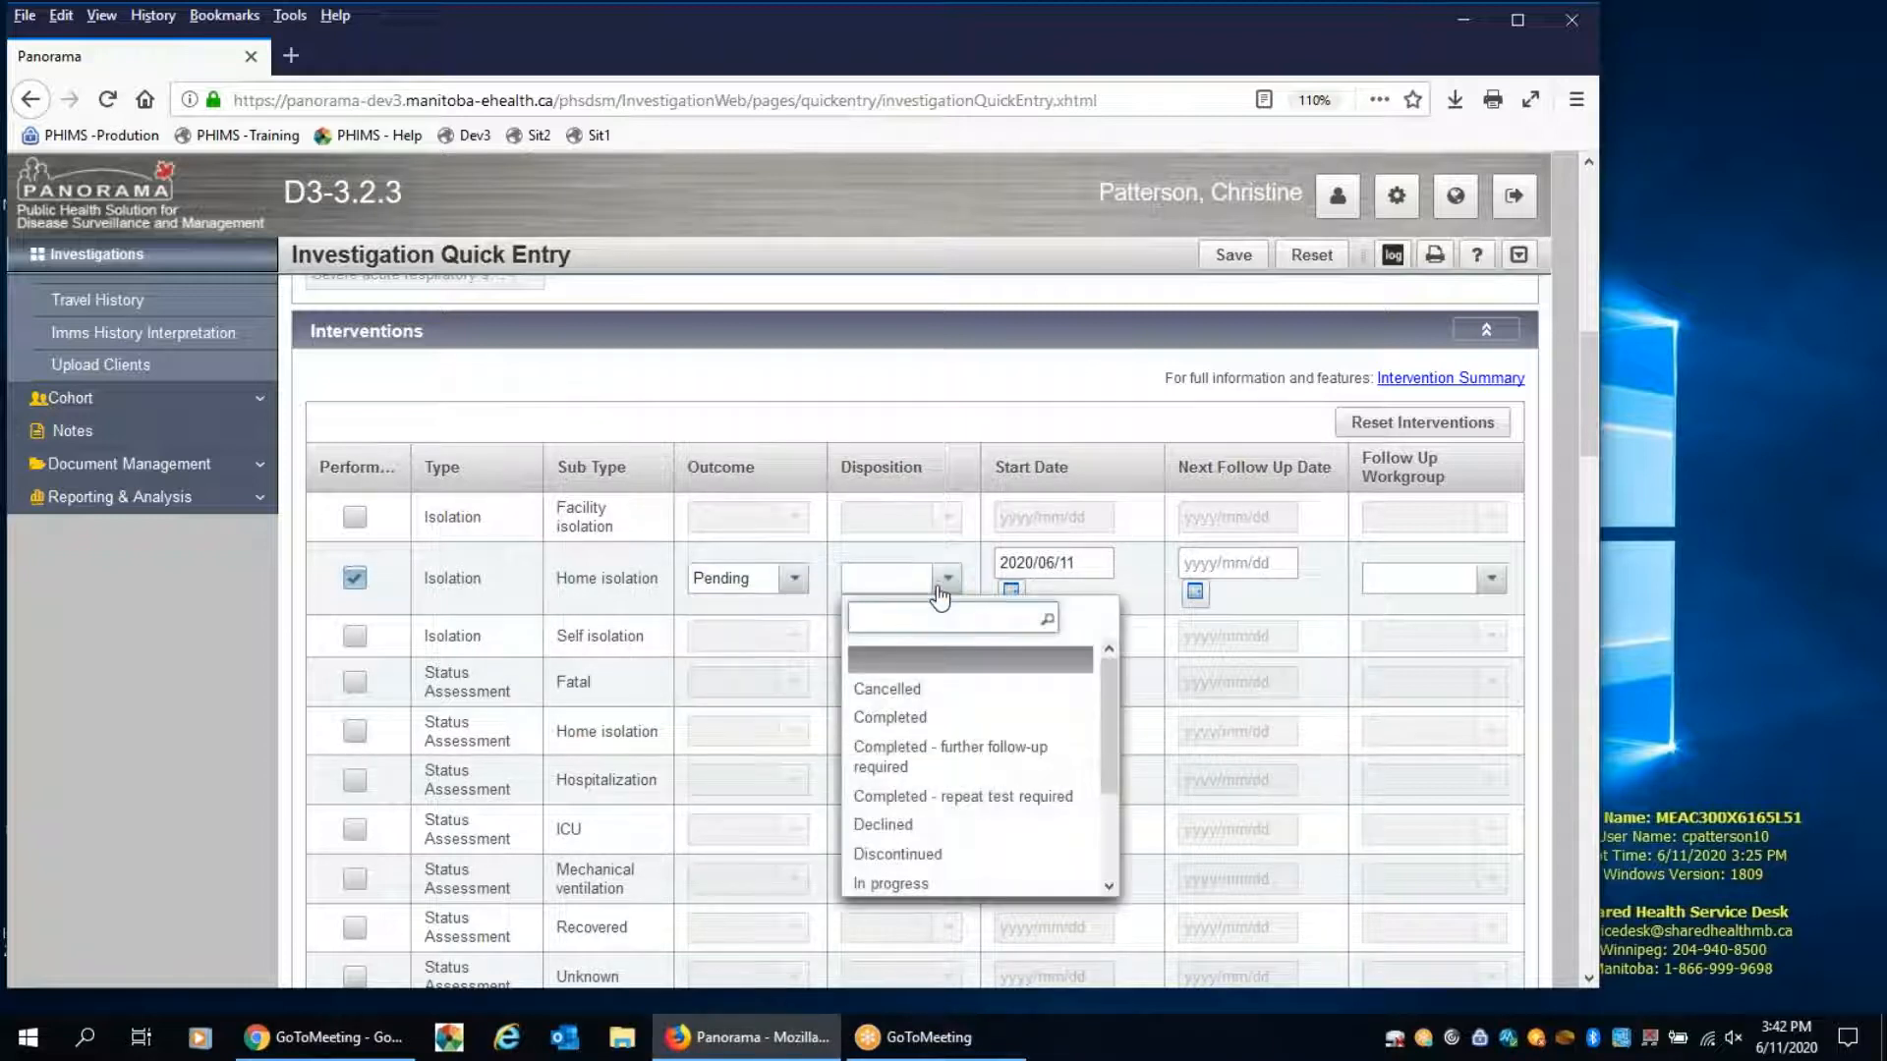
pyautogui.click(889, 884)
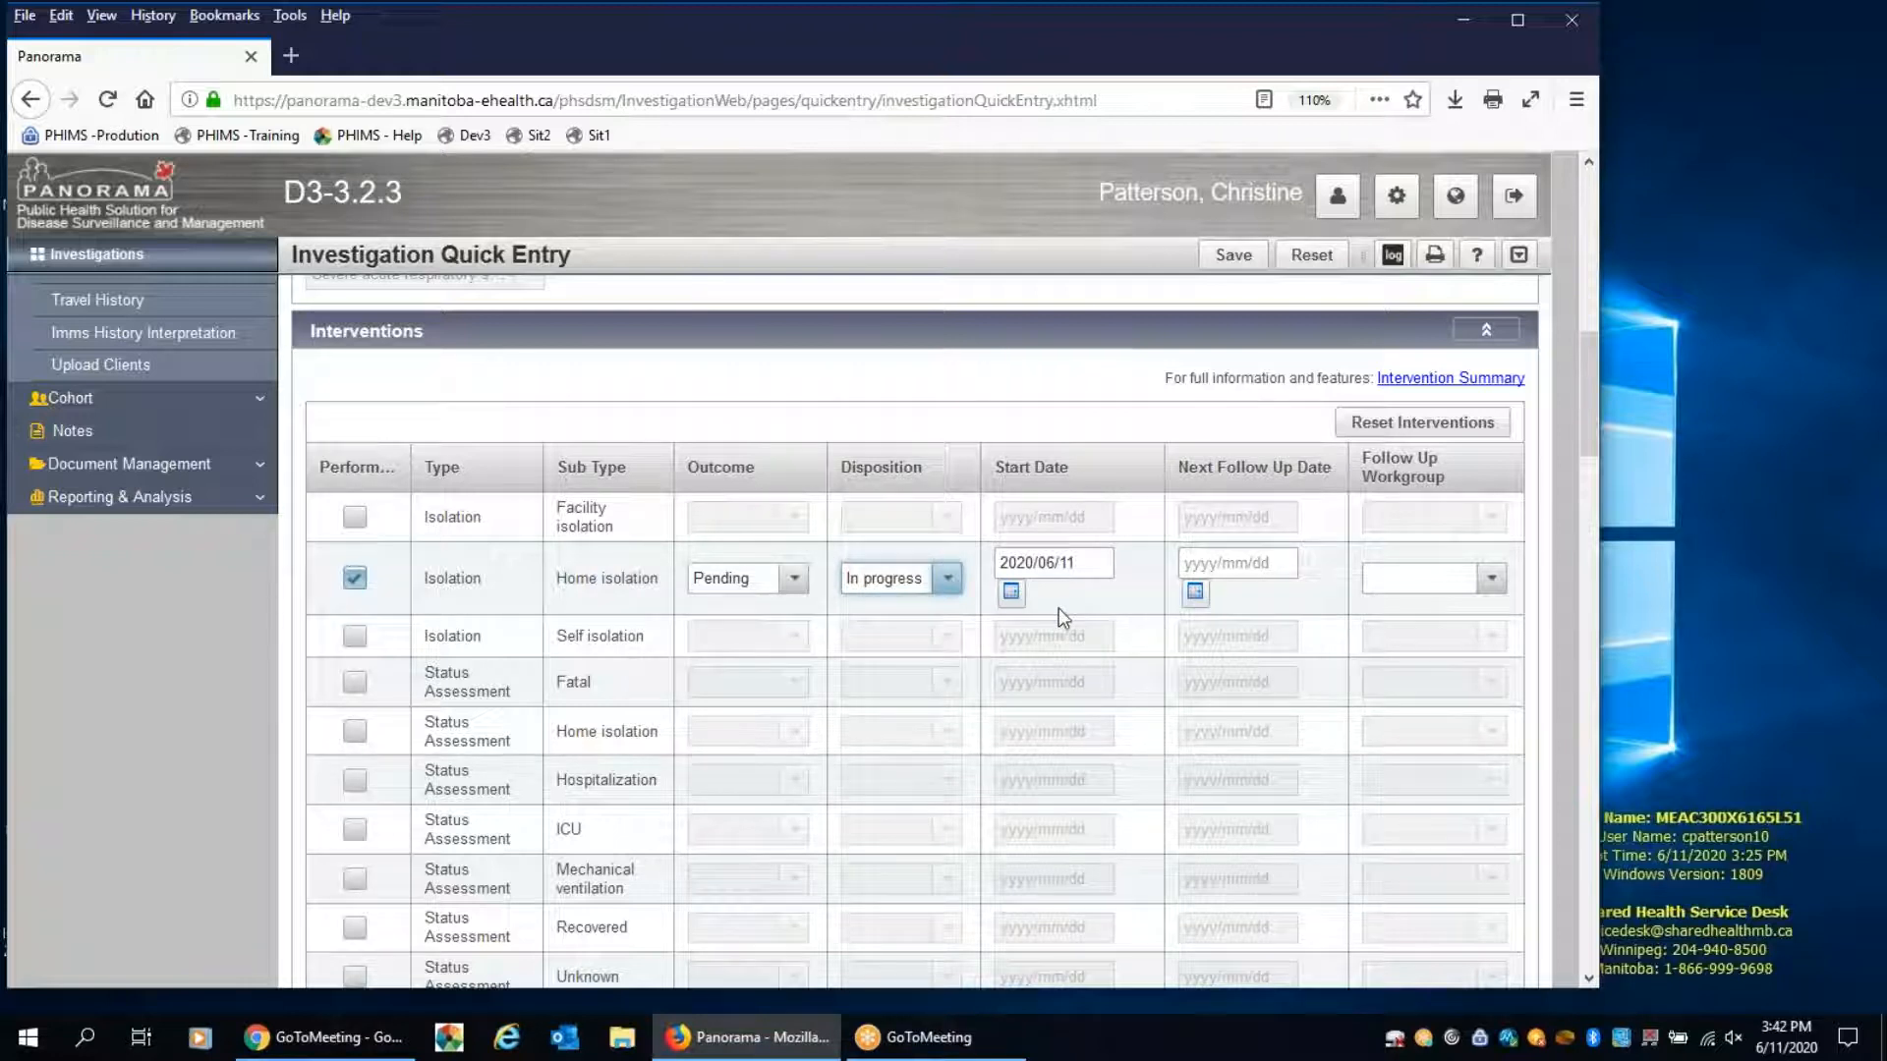
# Set the Home isolation start date to 2020/06/09 and save the investigation
pyautogui.click(1011, 593)
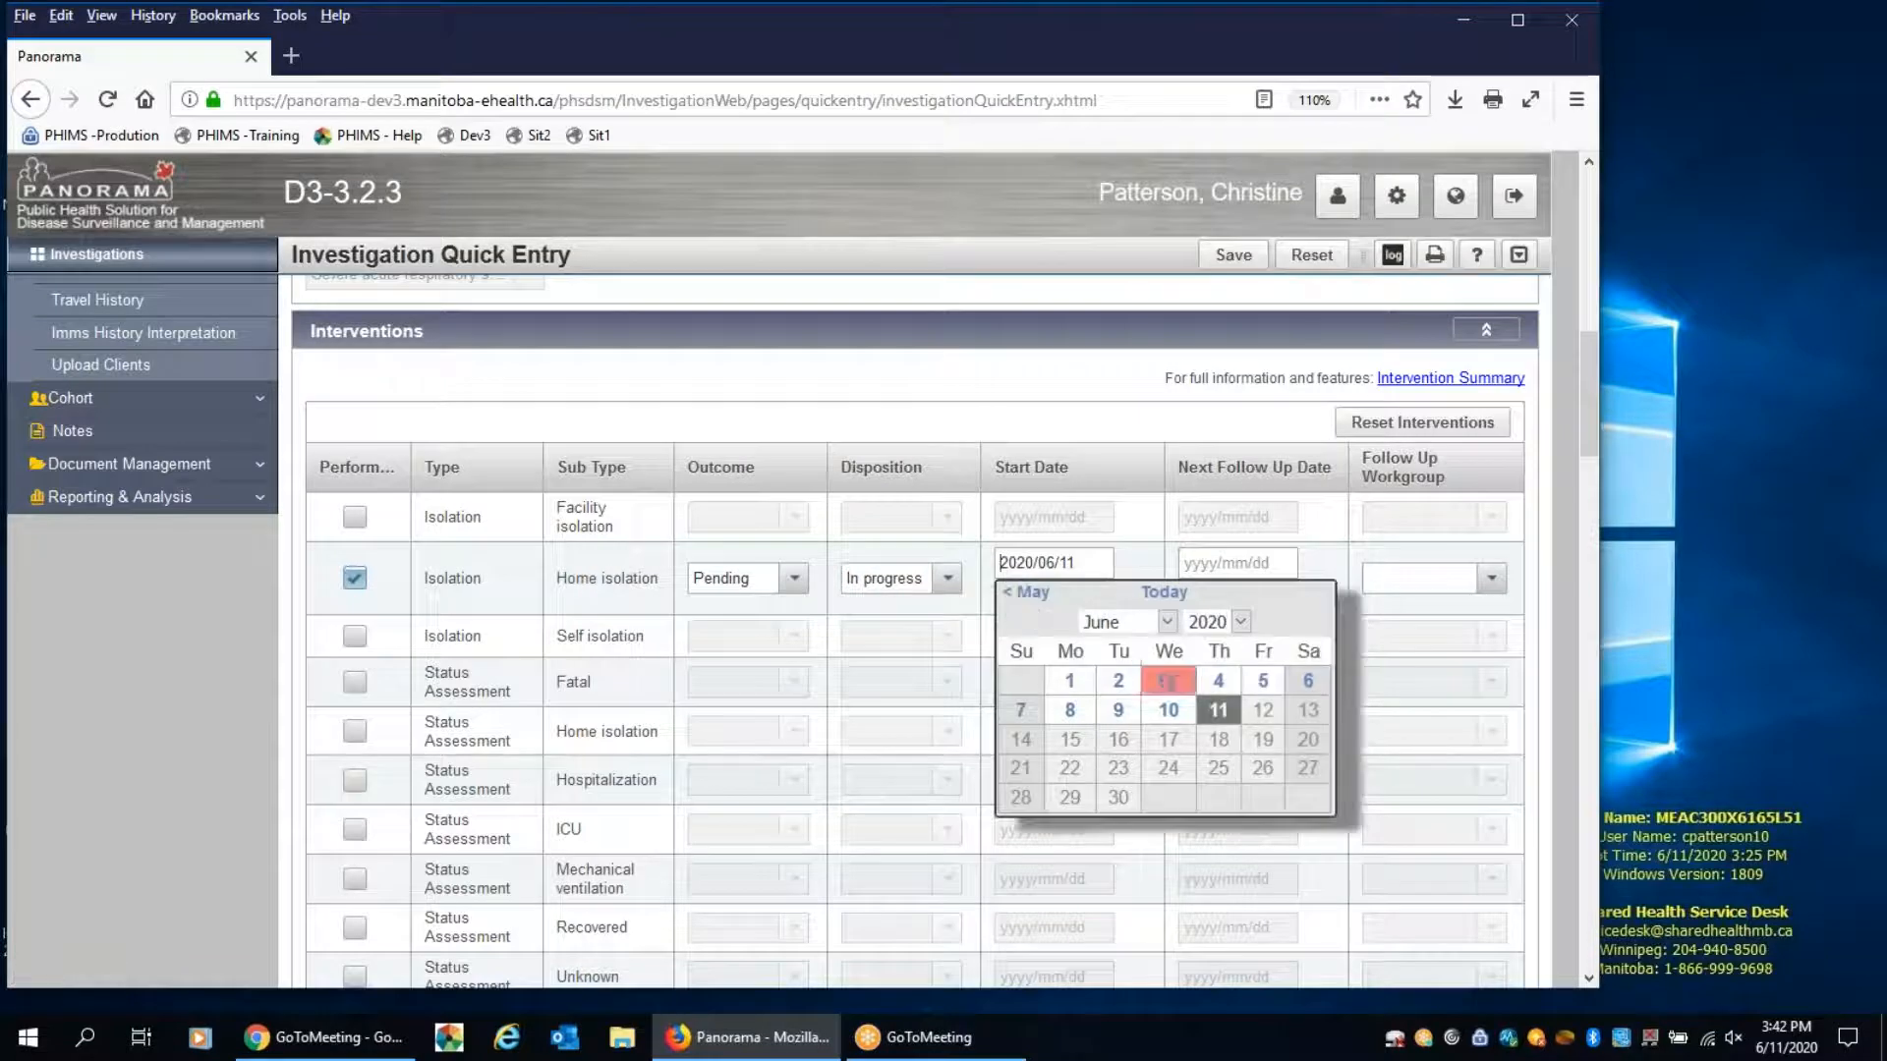
pyautogui.click(1120, 712)
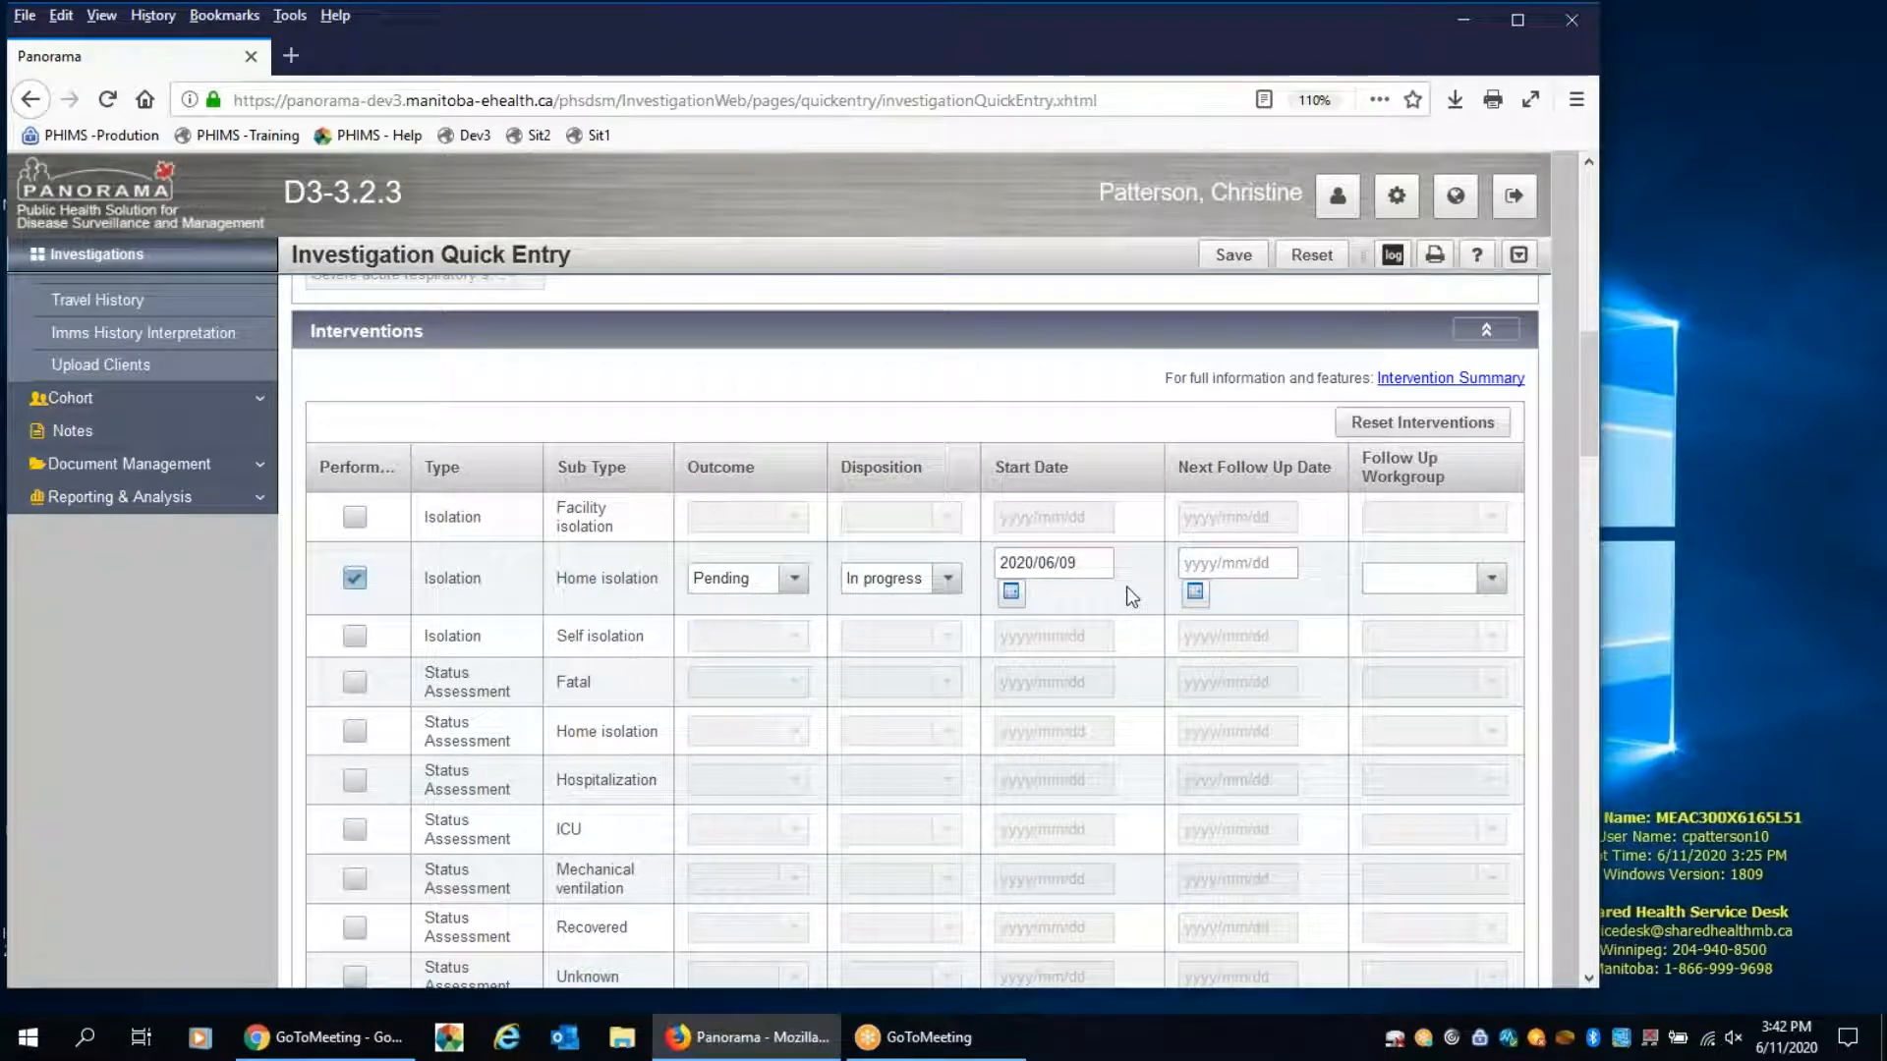
pyautogui.click(1238, 262)
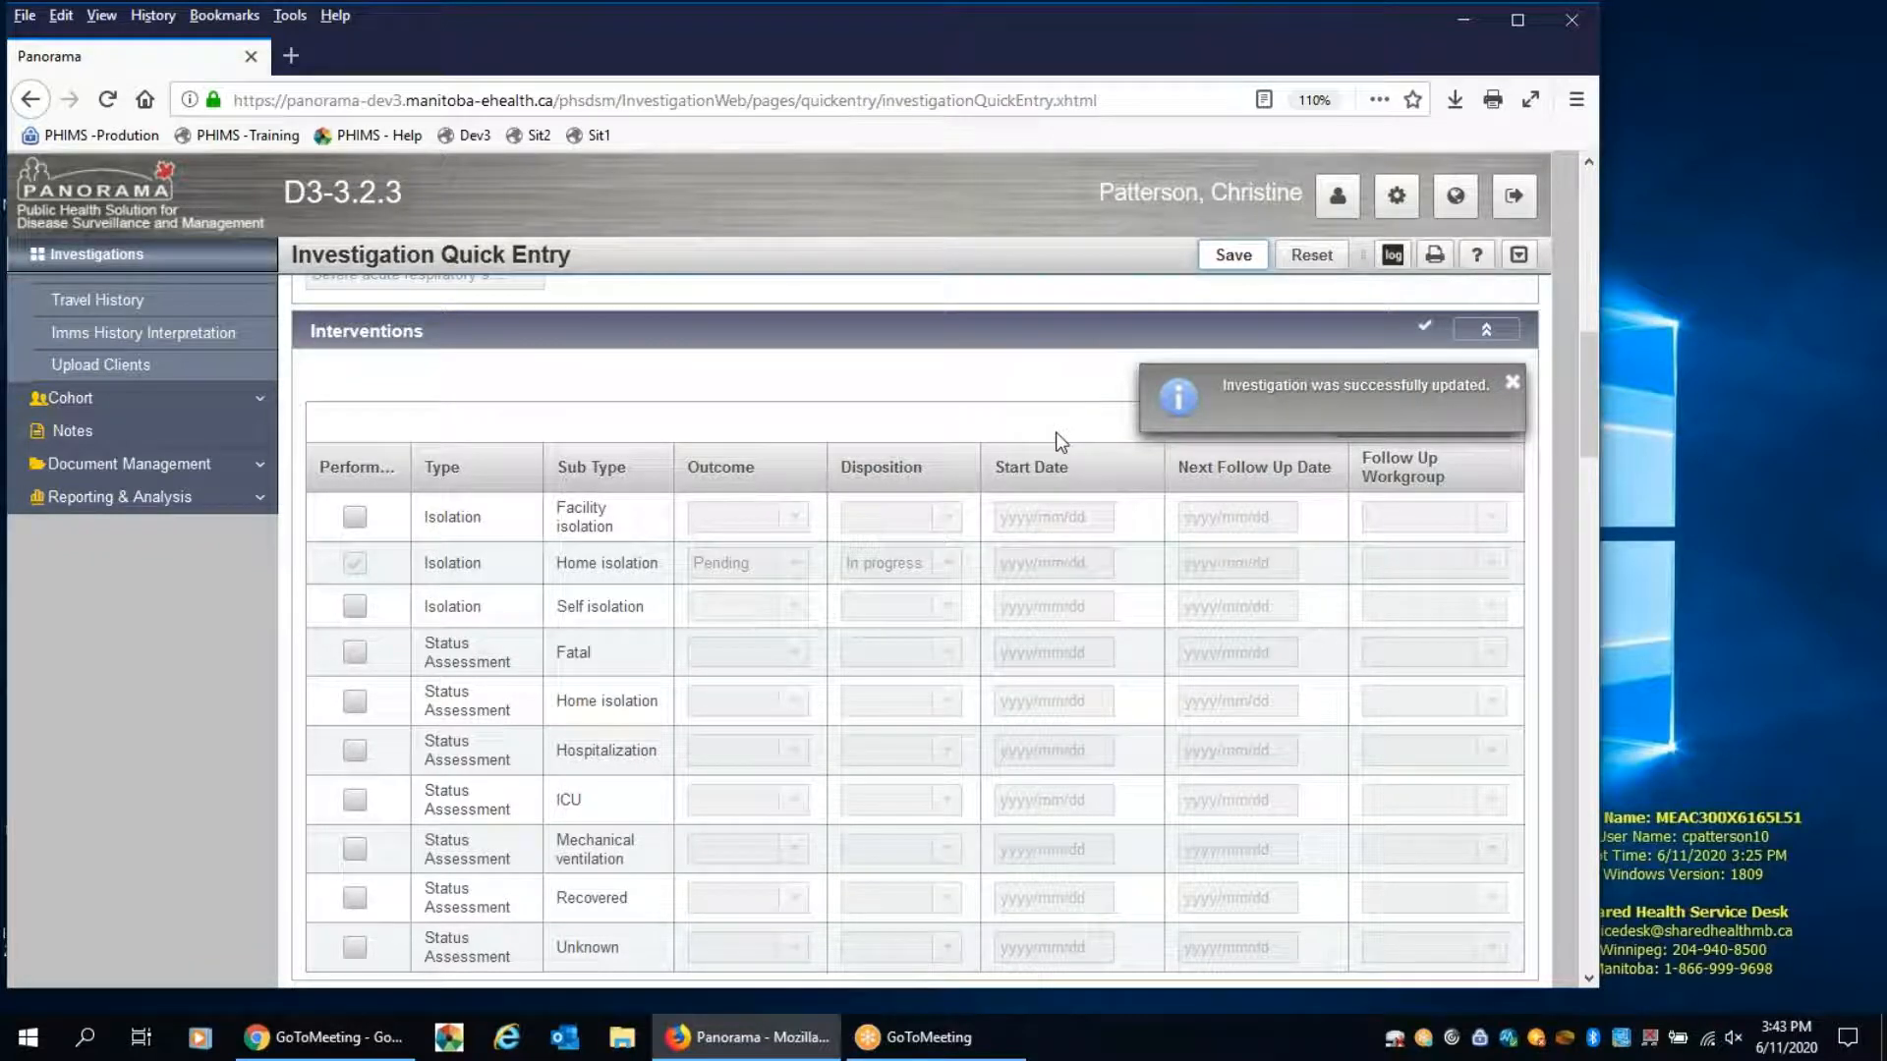
# Open Transmission Event Quick Entry from the Exposure Summary section of the investigation
pyautogui.scroll(-3, 1056, 433)
pyautogui.scroll(-6, 917, 450)
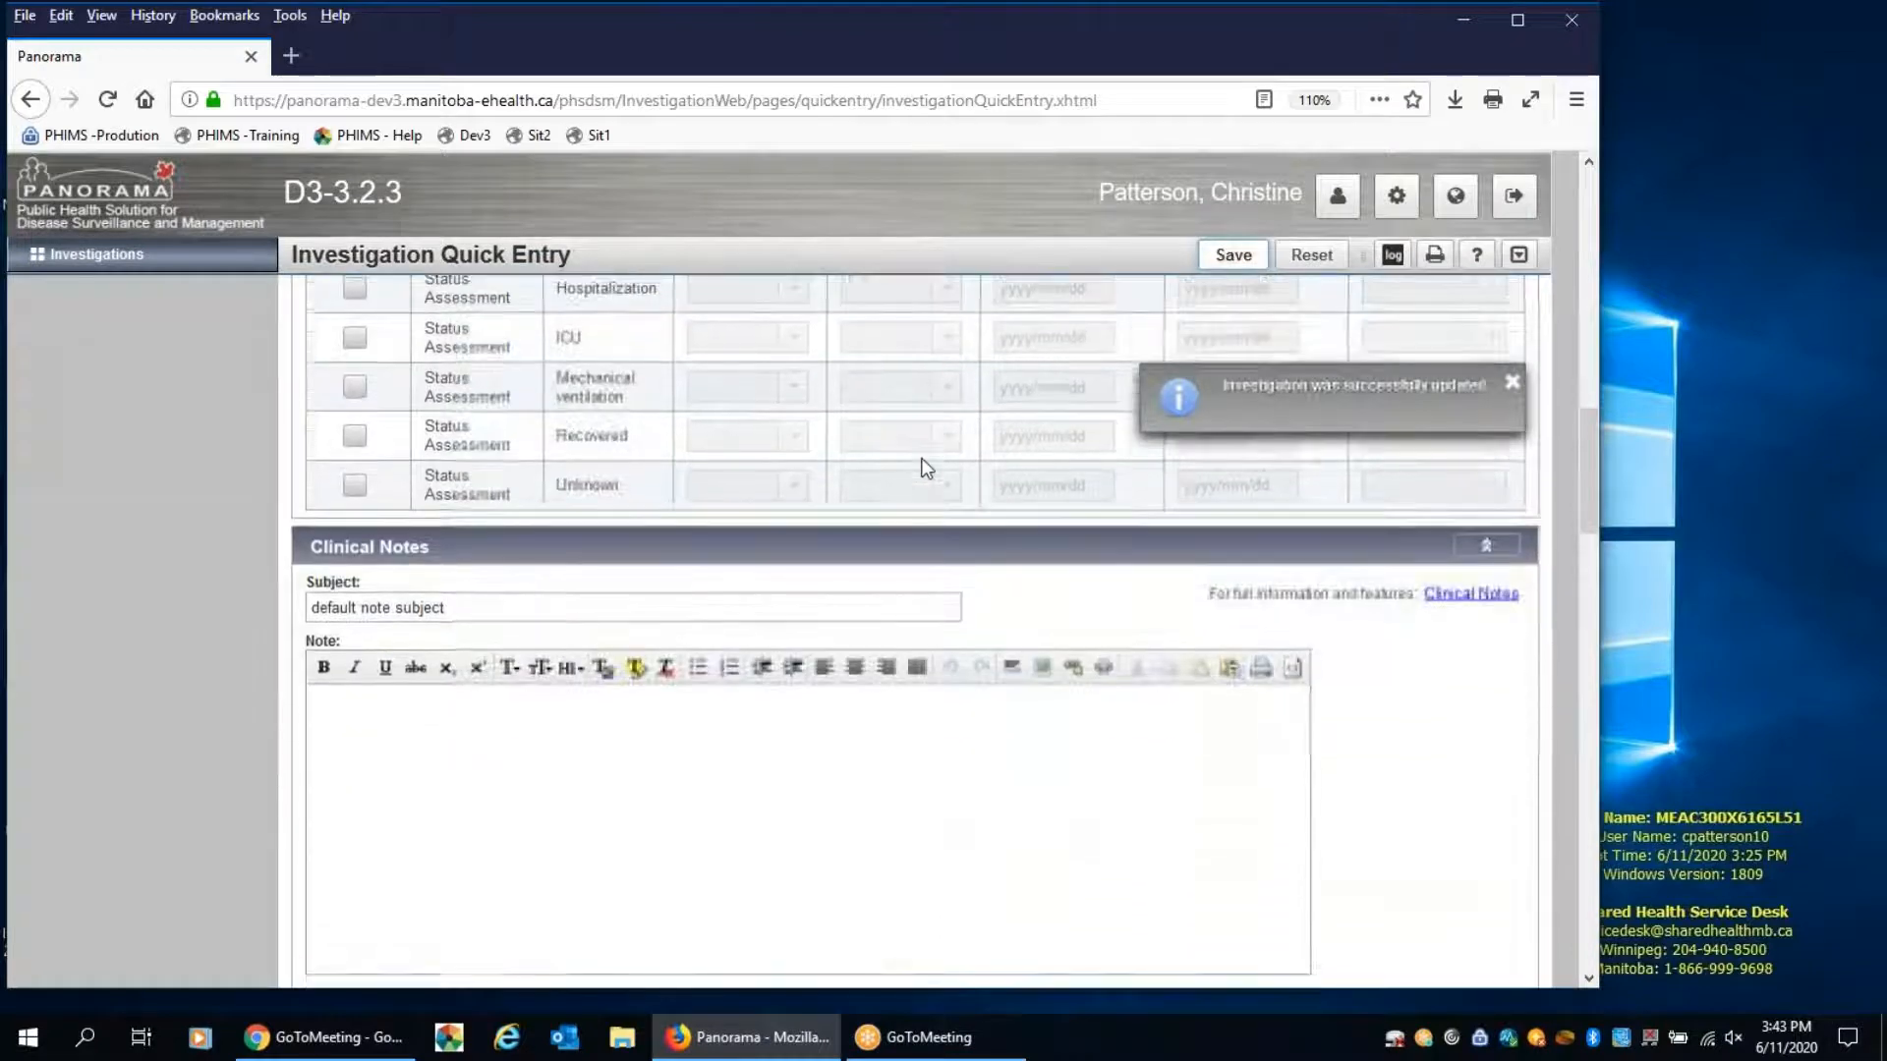
pyautogui.scroll(-8, 914, 629)
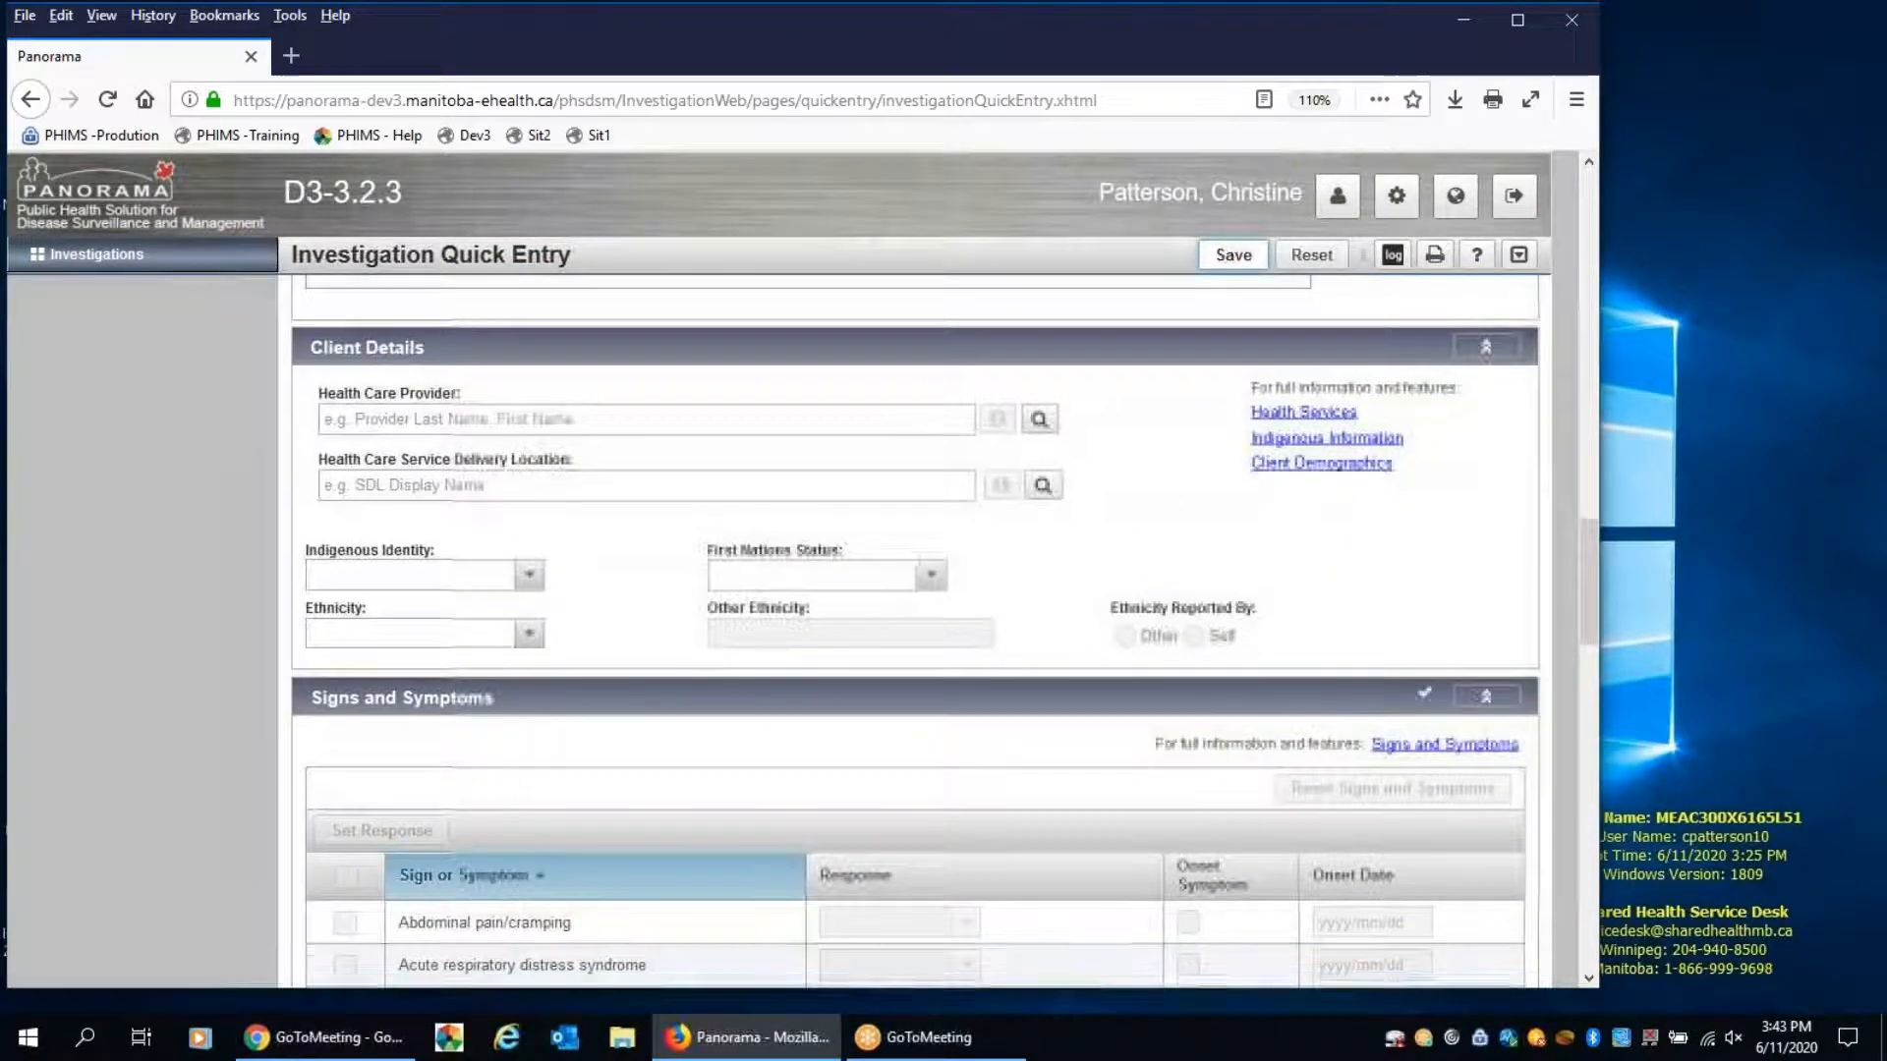
pyautogui.scroll(-10, 914, 629)
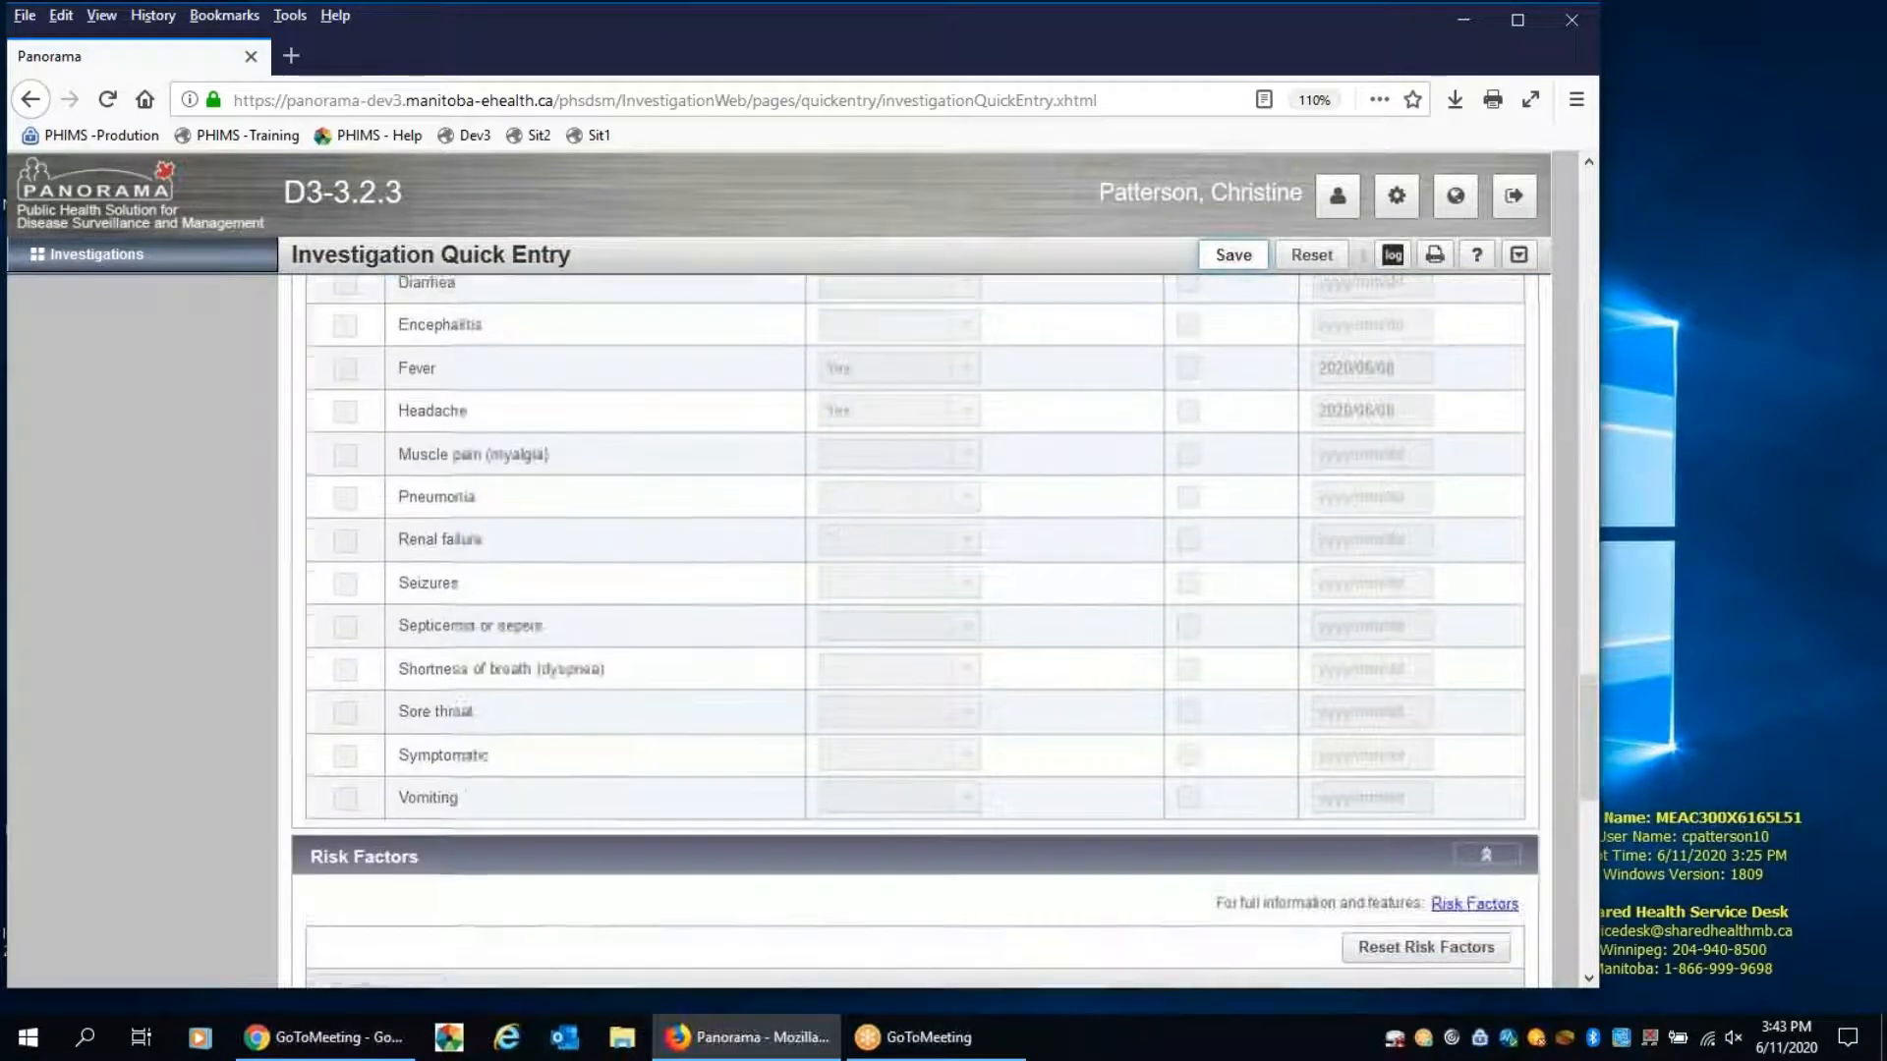
pyautogui.scroll(-3, 927, 471)
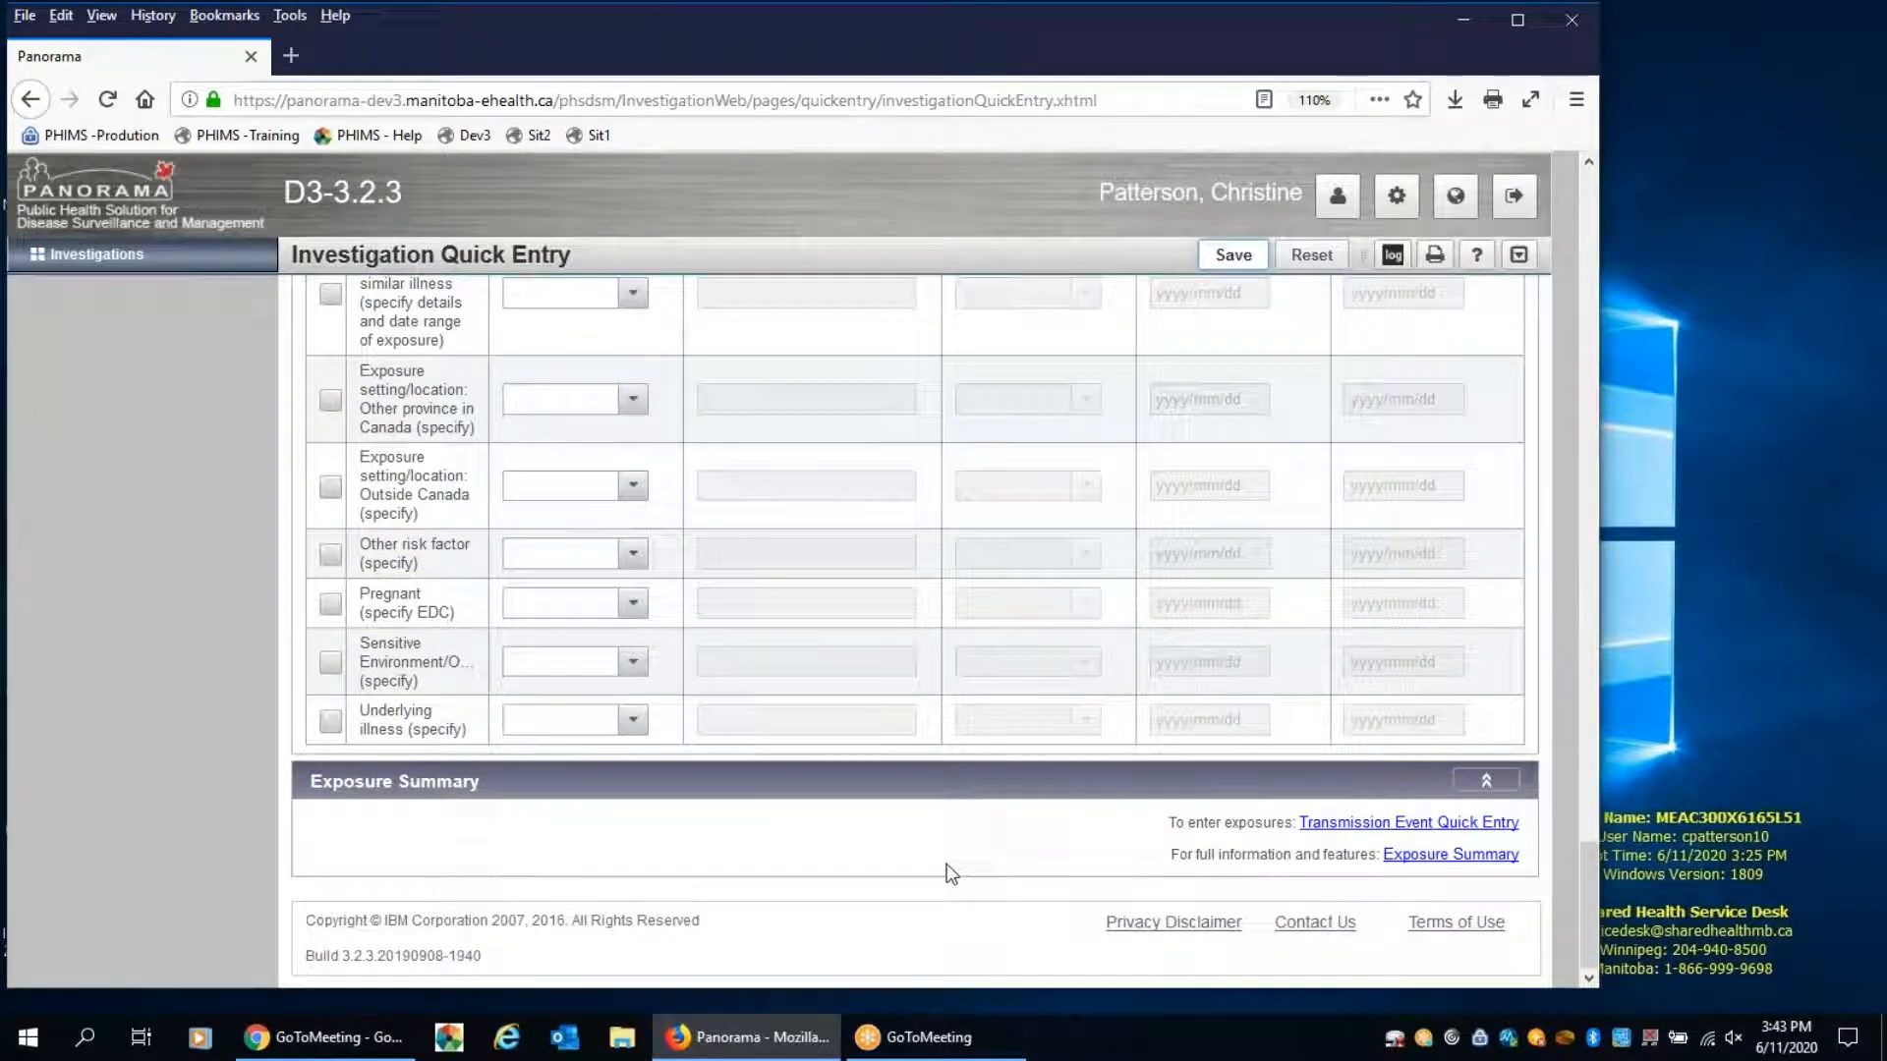
pyautogui.click(1340, 826)
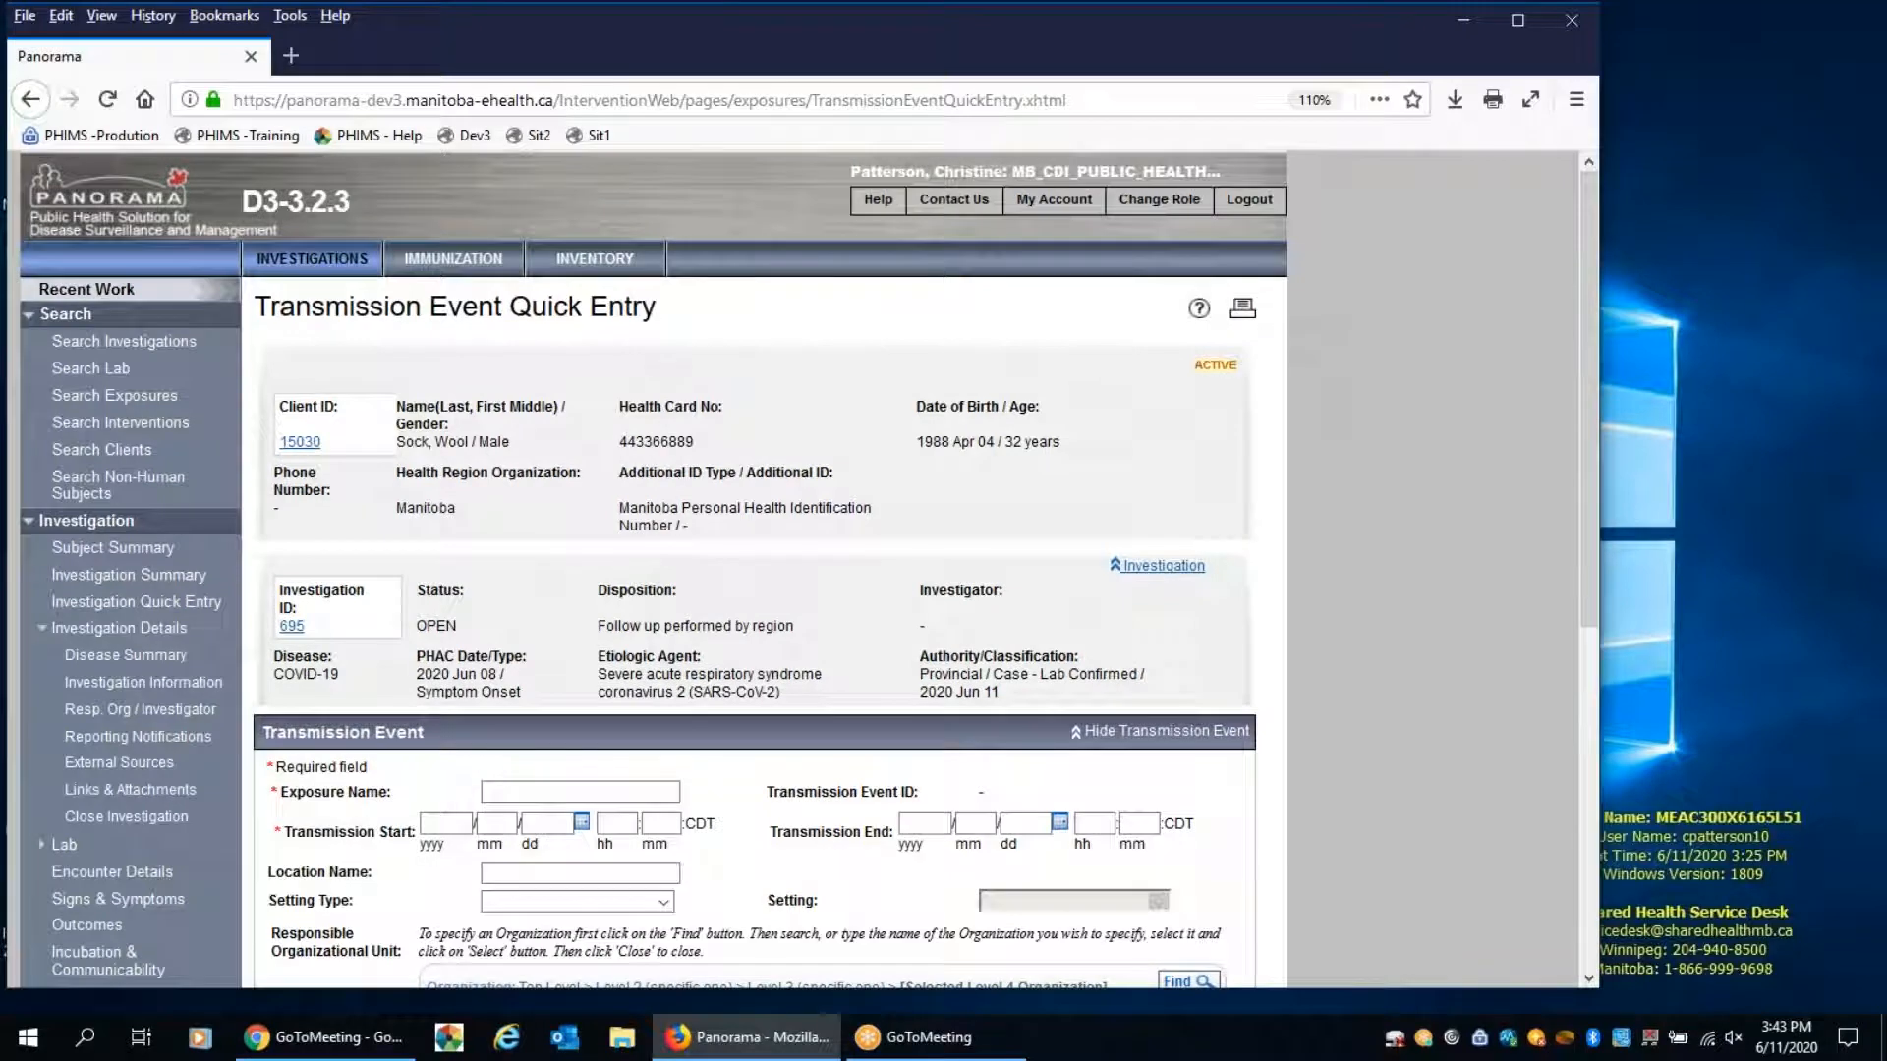
# Name the exposure "Partner exposure COVID" and set its transmission start to 2020/6/1
pyautogui.scroll(-3, 774, 563)
pyautogui.click(617, 511)
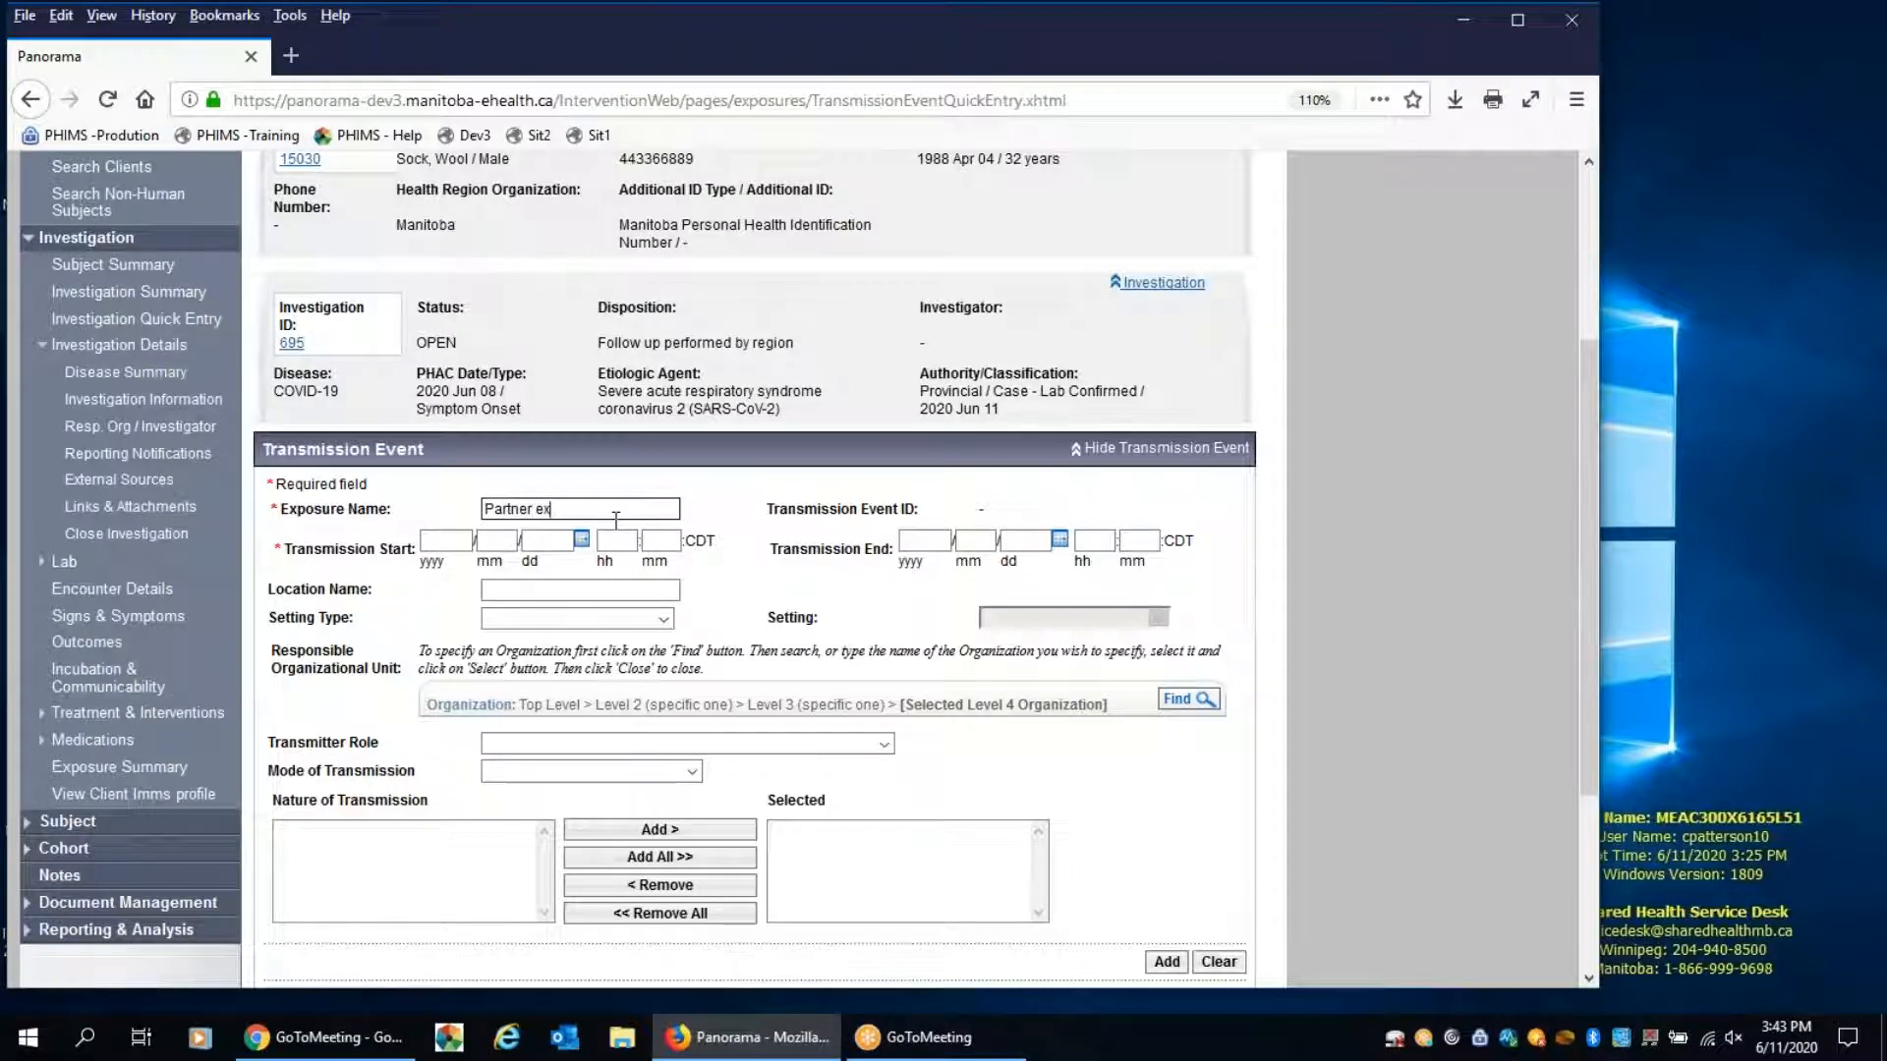
pyautogui.write('osure COVID')
pyautogui.click(567, 543)
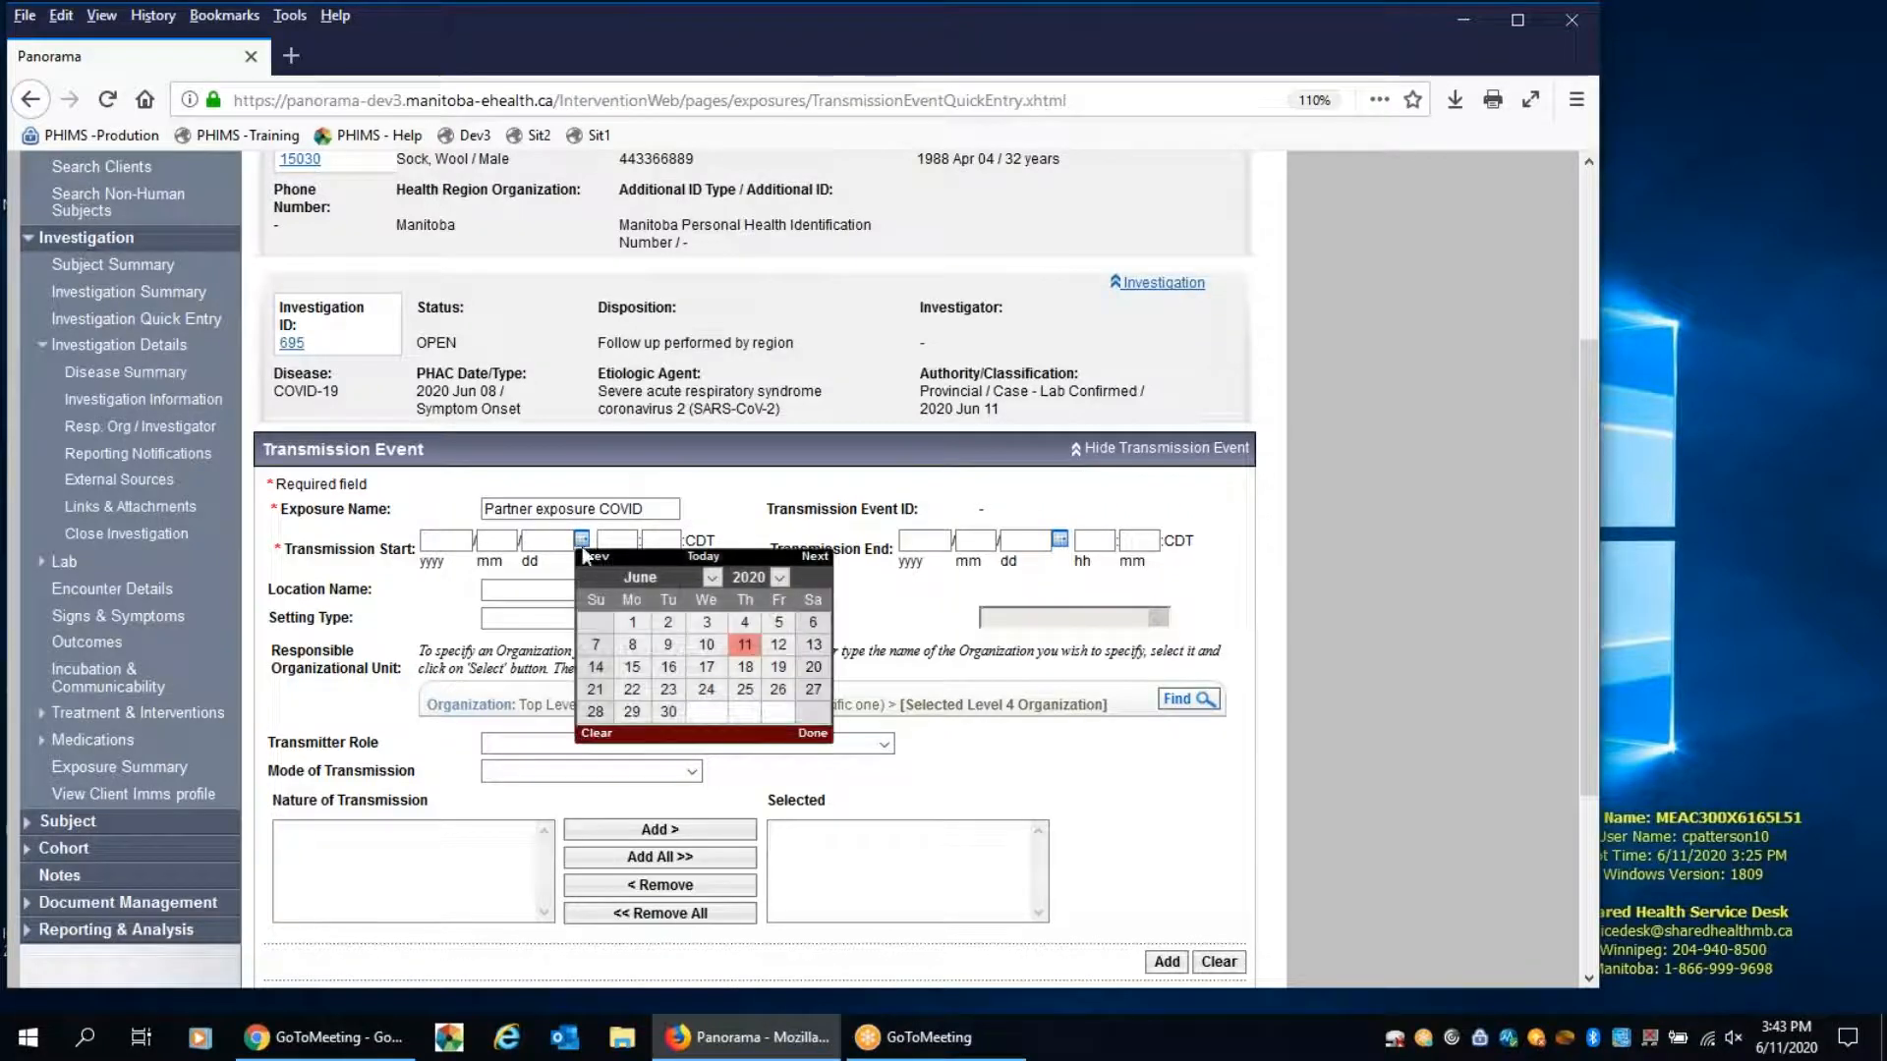
pyautogui.click(632, 625)
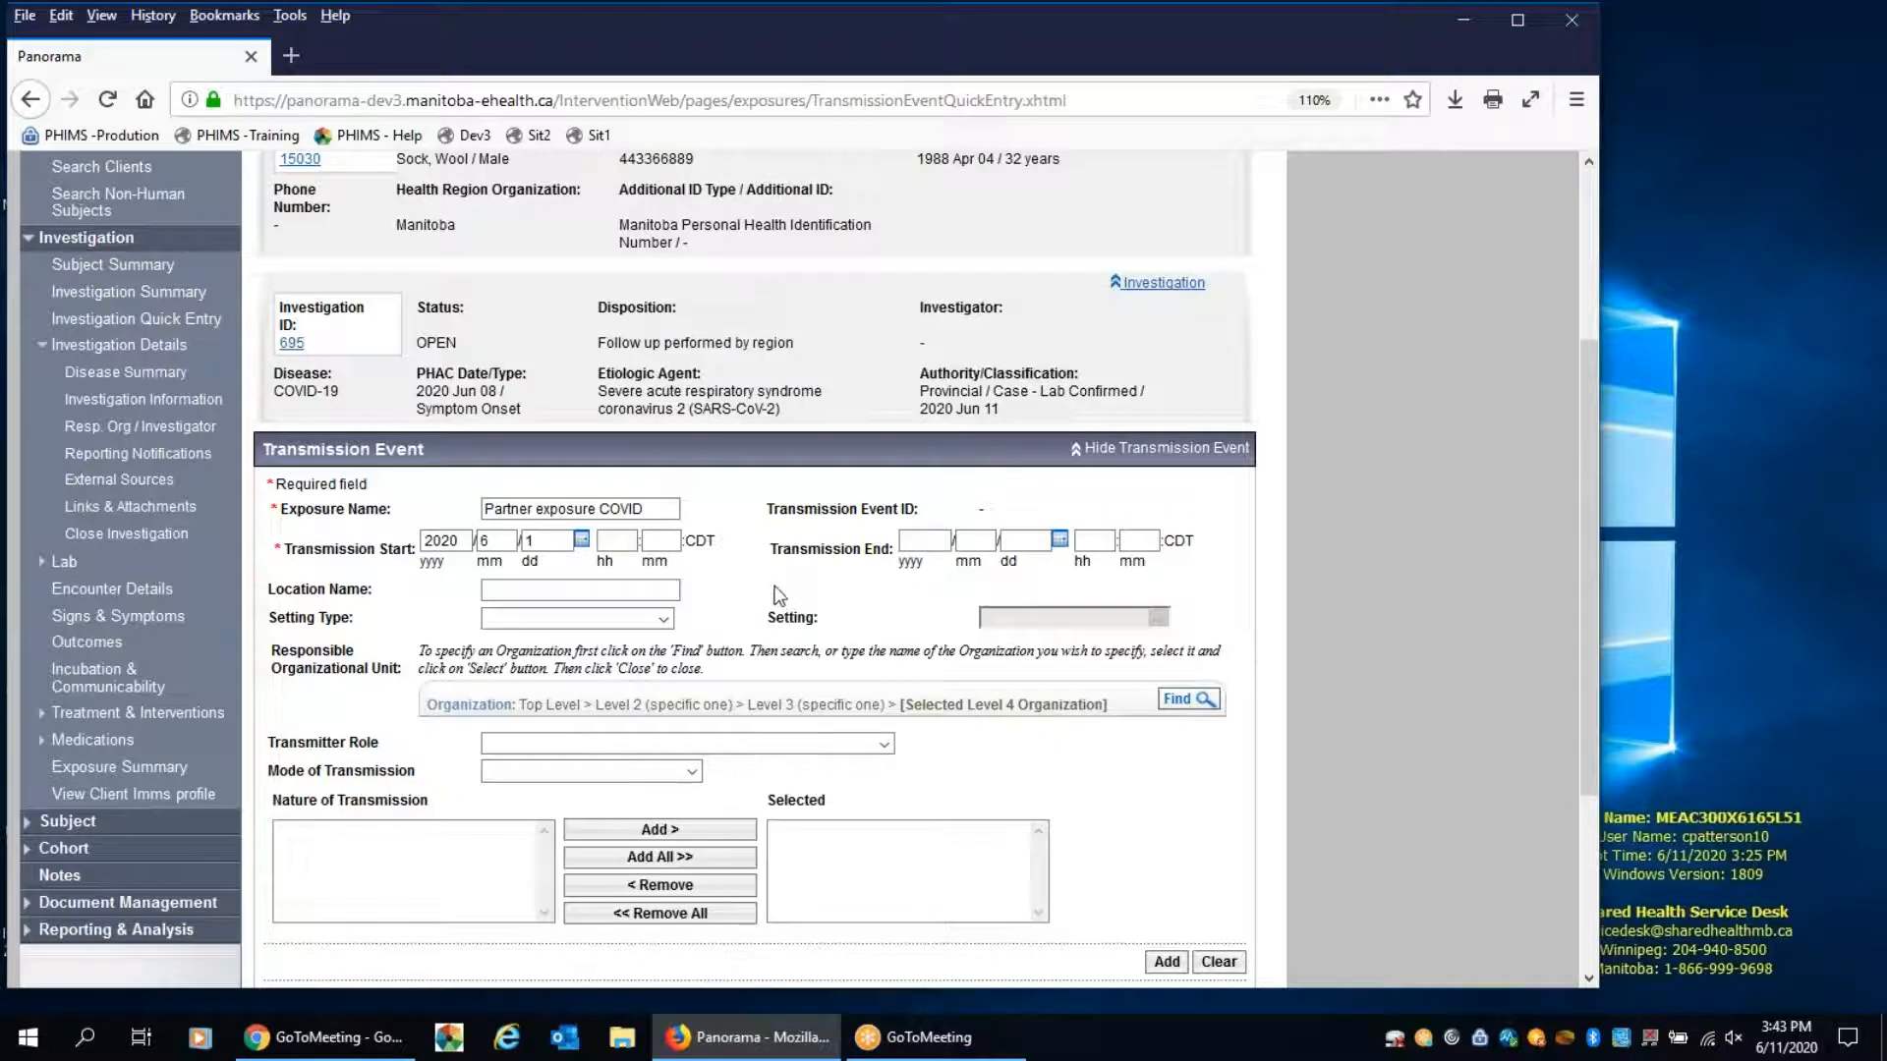
# Set the transmission event's location name to Home and its setting type to Household exposure, leaving the setting blank
pyautogui.scroll(-3, 775, 591)
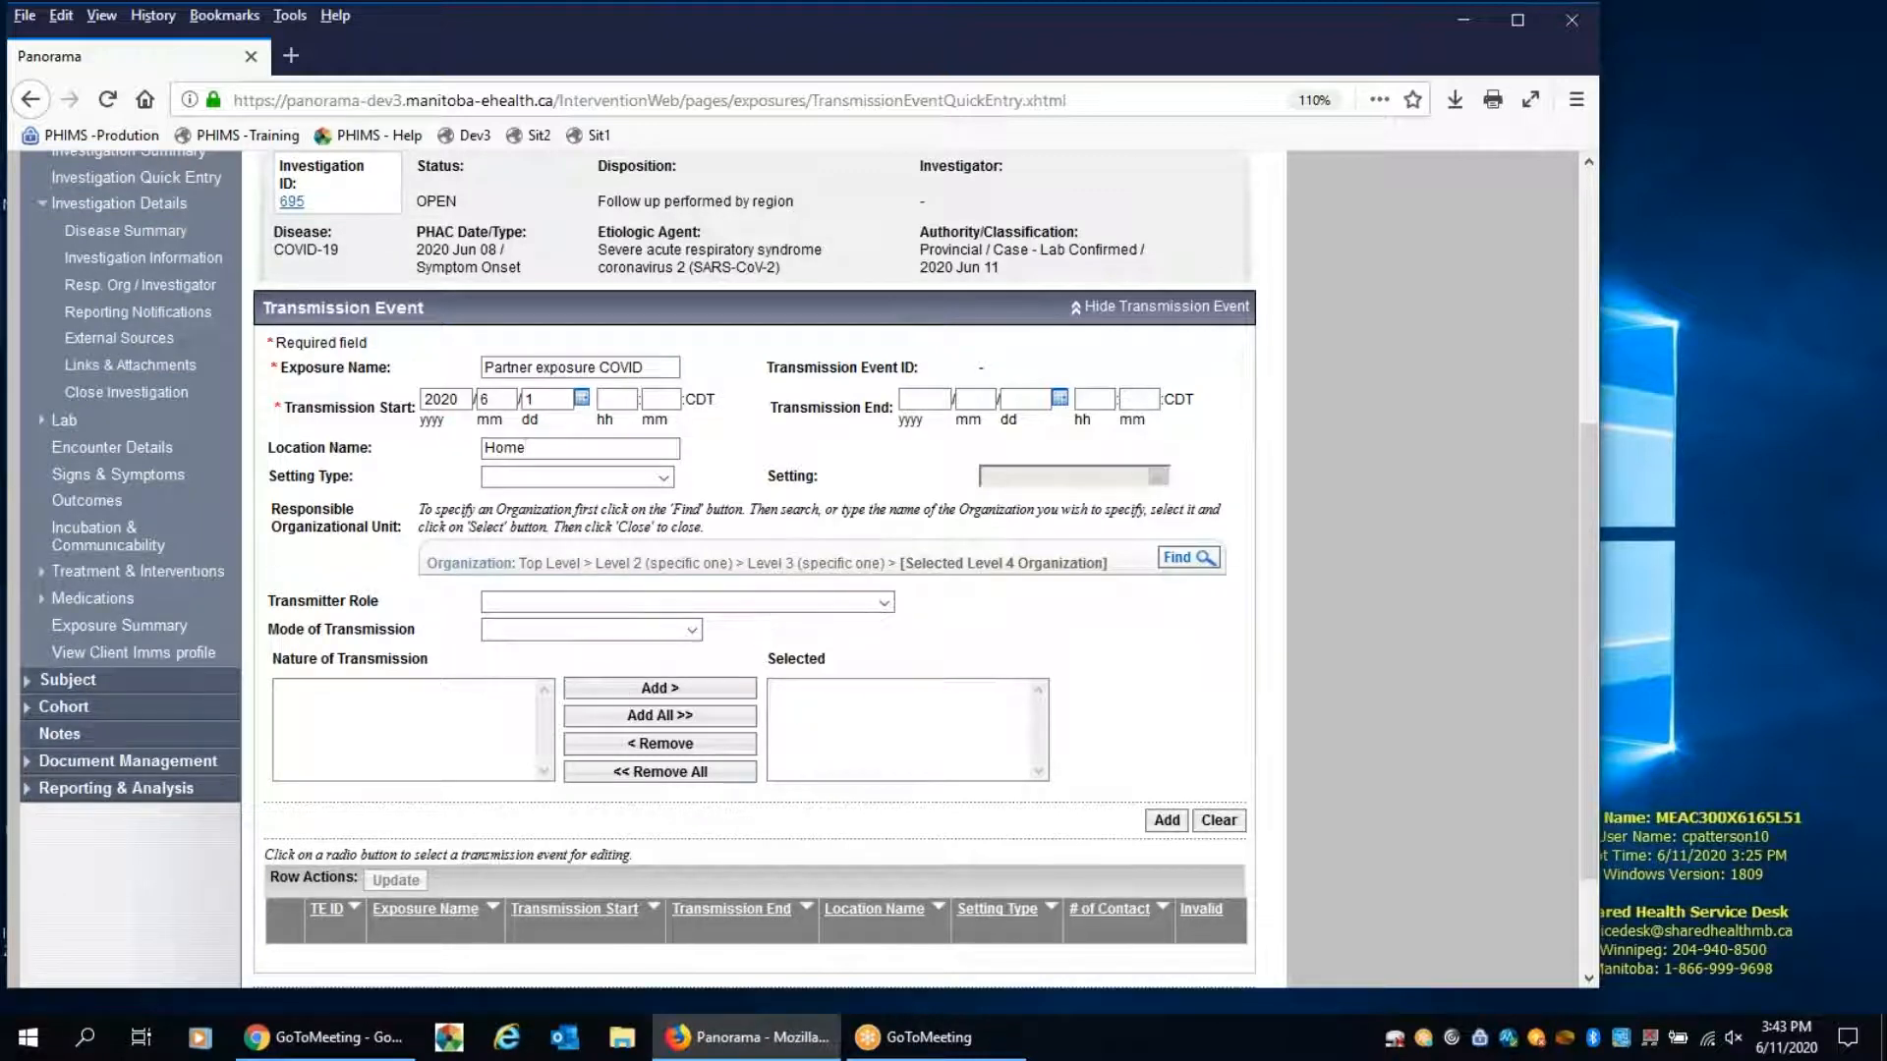
pyautogui.click(629, 481)
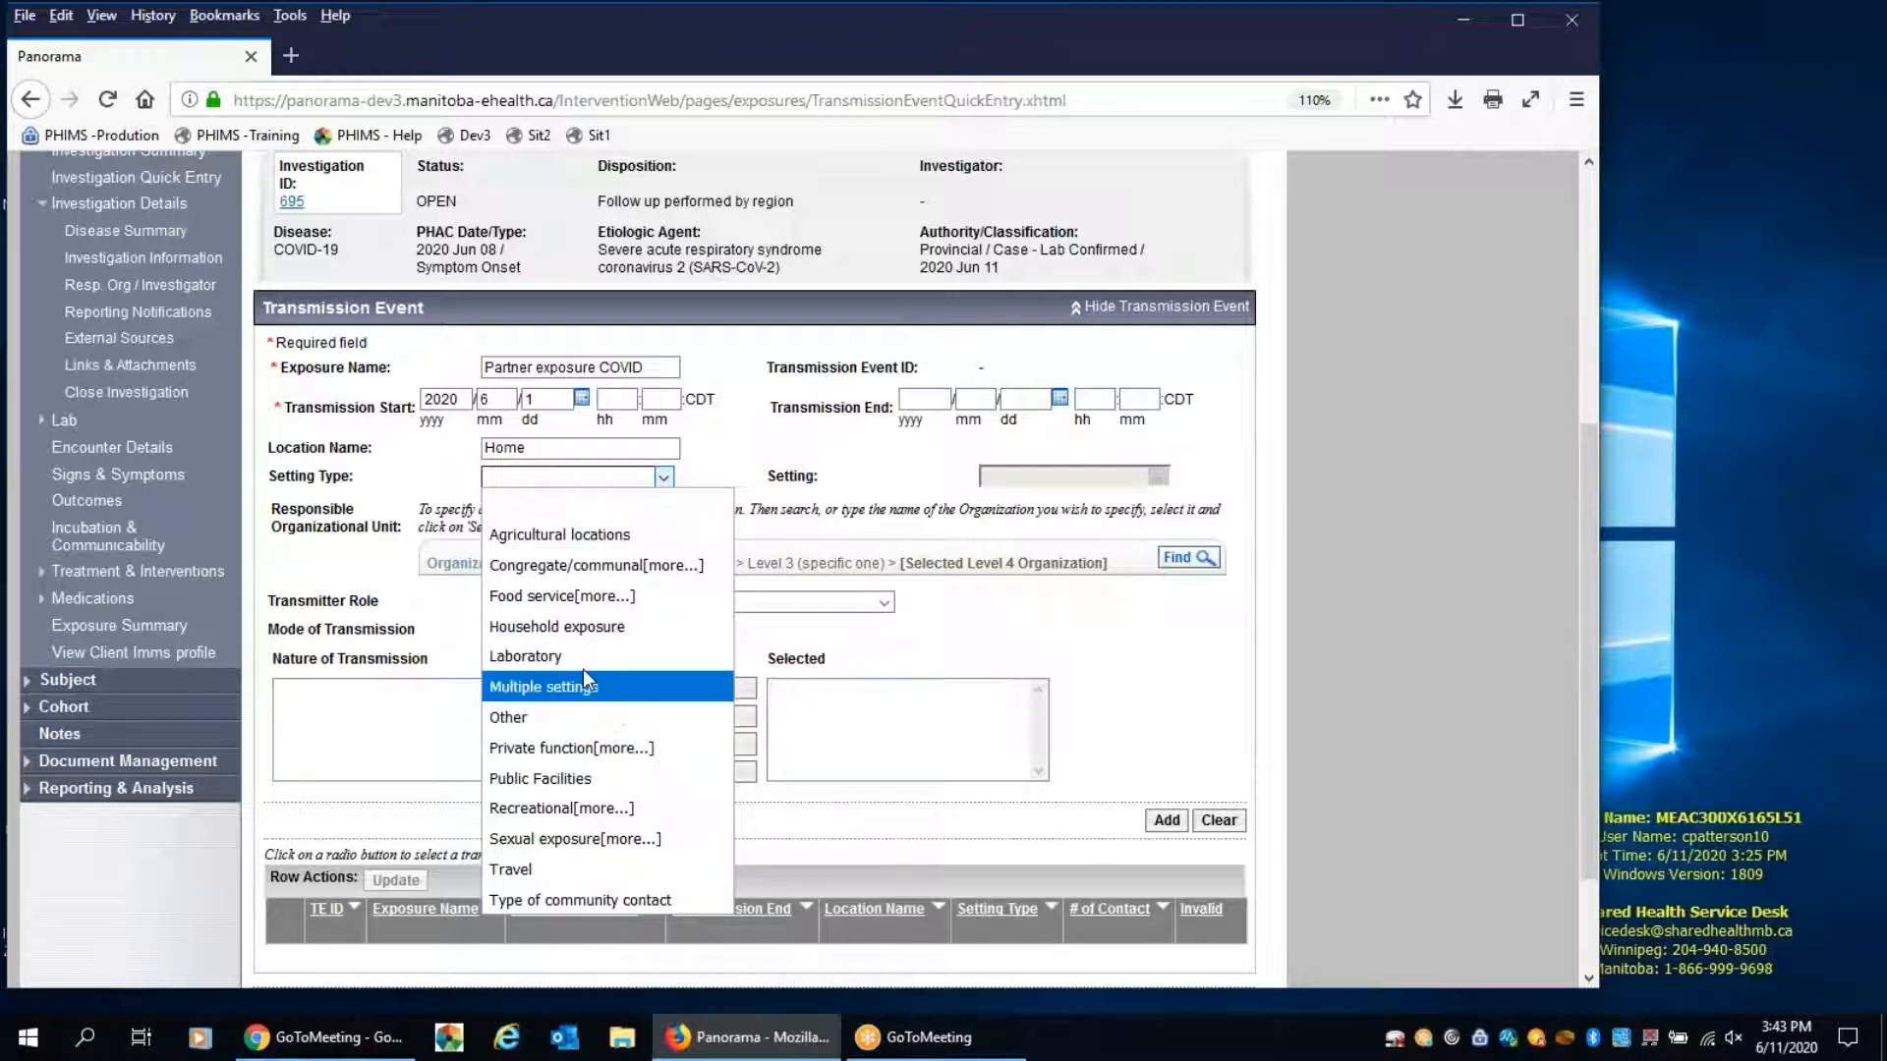
pyautogui.click(574, 629)
pyautogui.click(1048, 476)
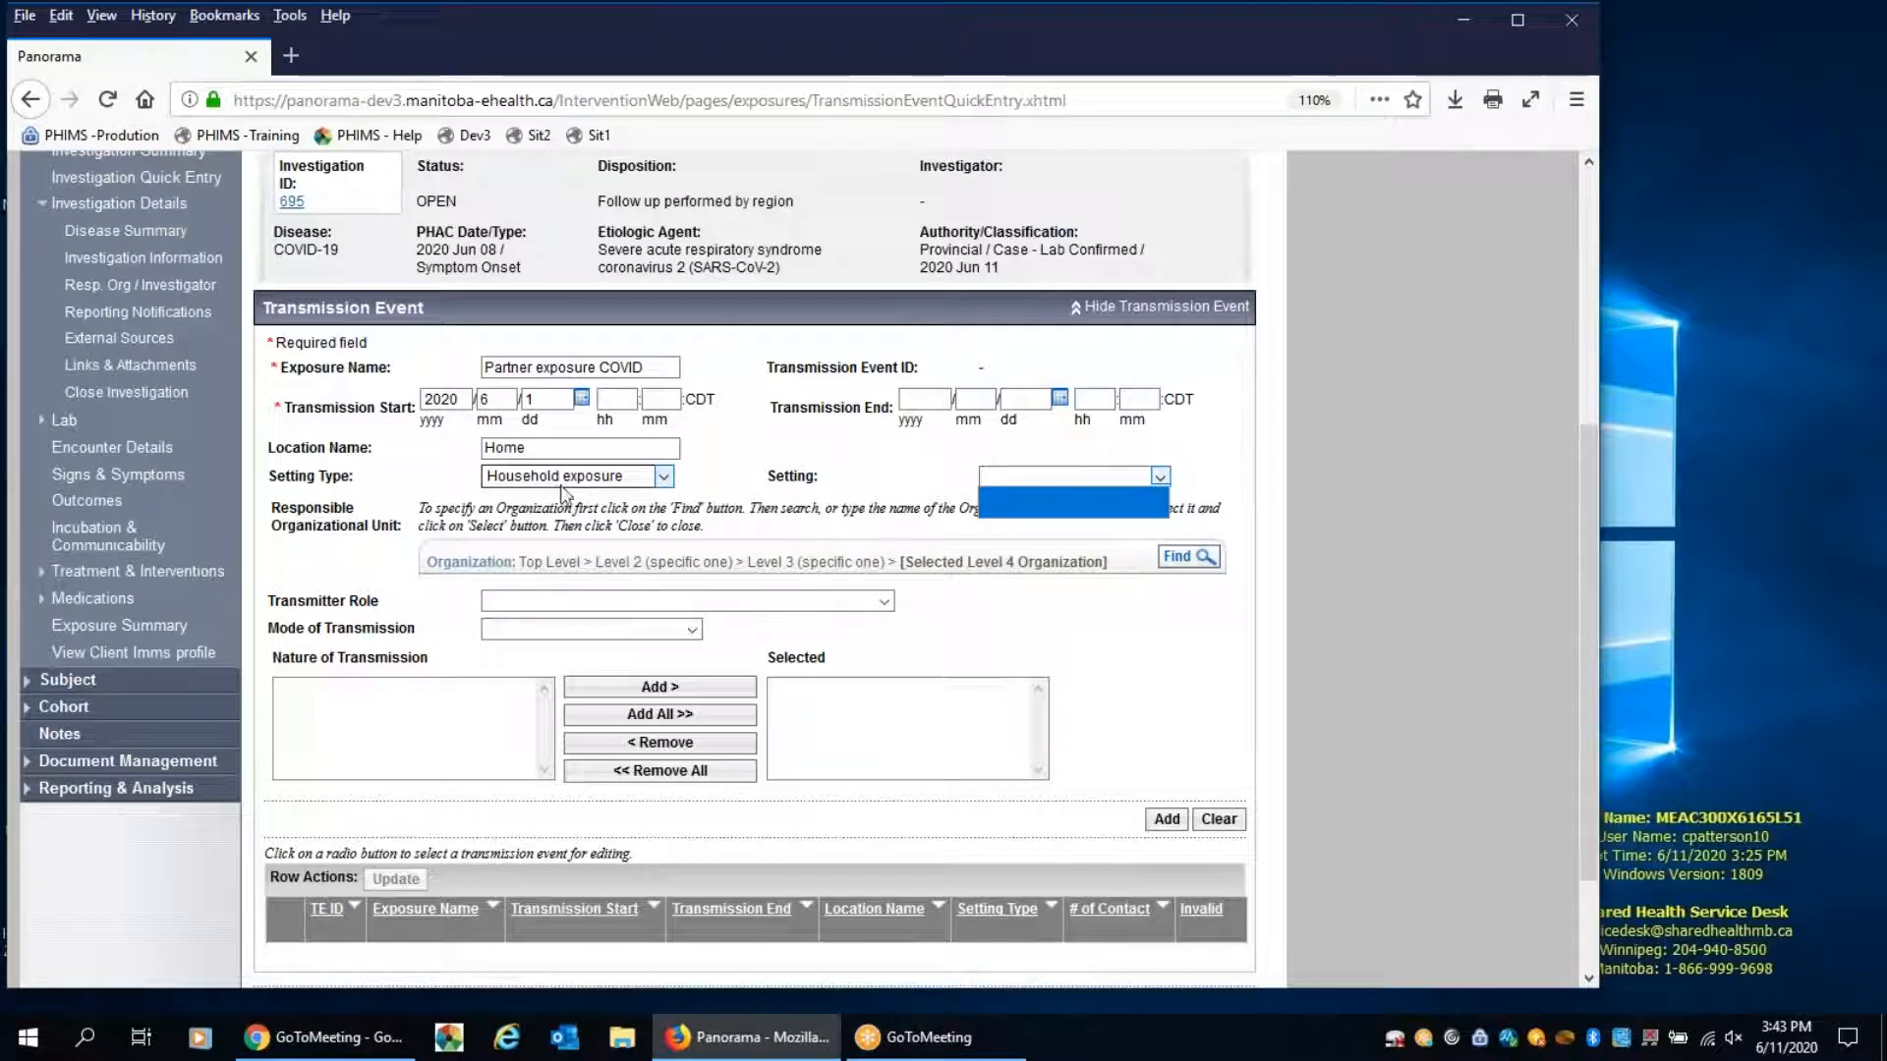
pyautogui.click(894, 506)
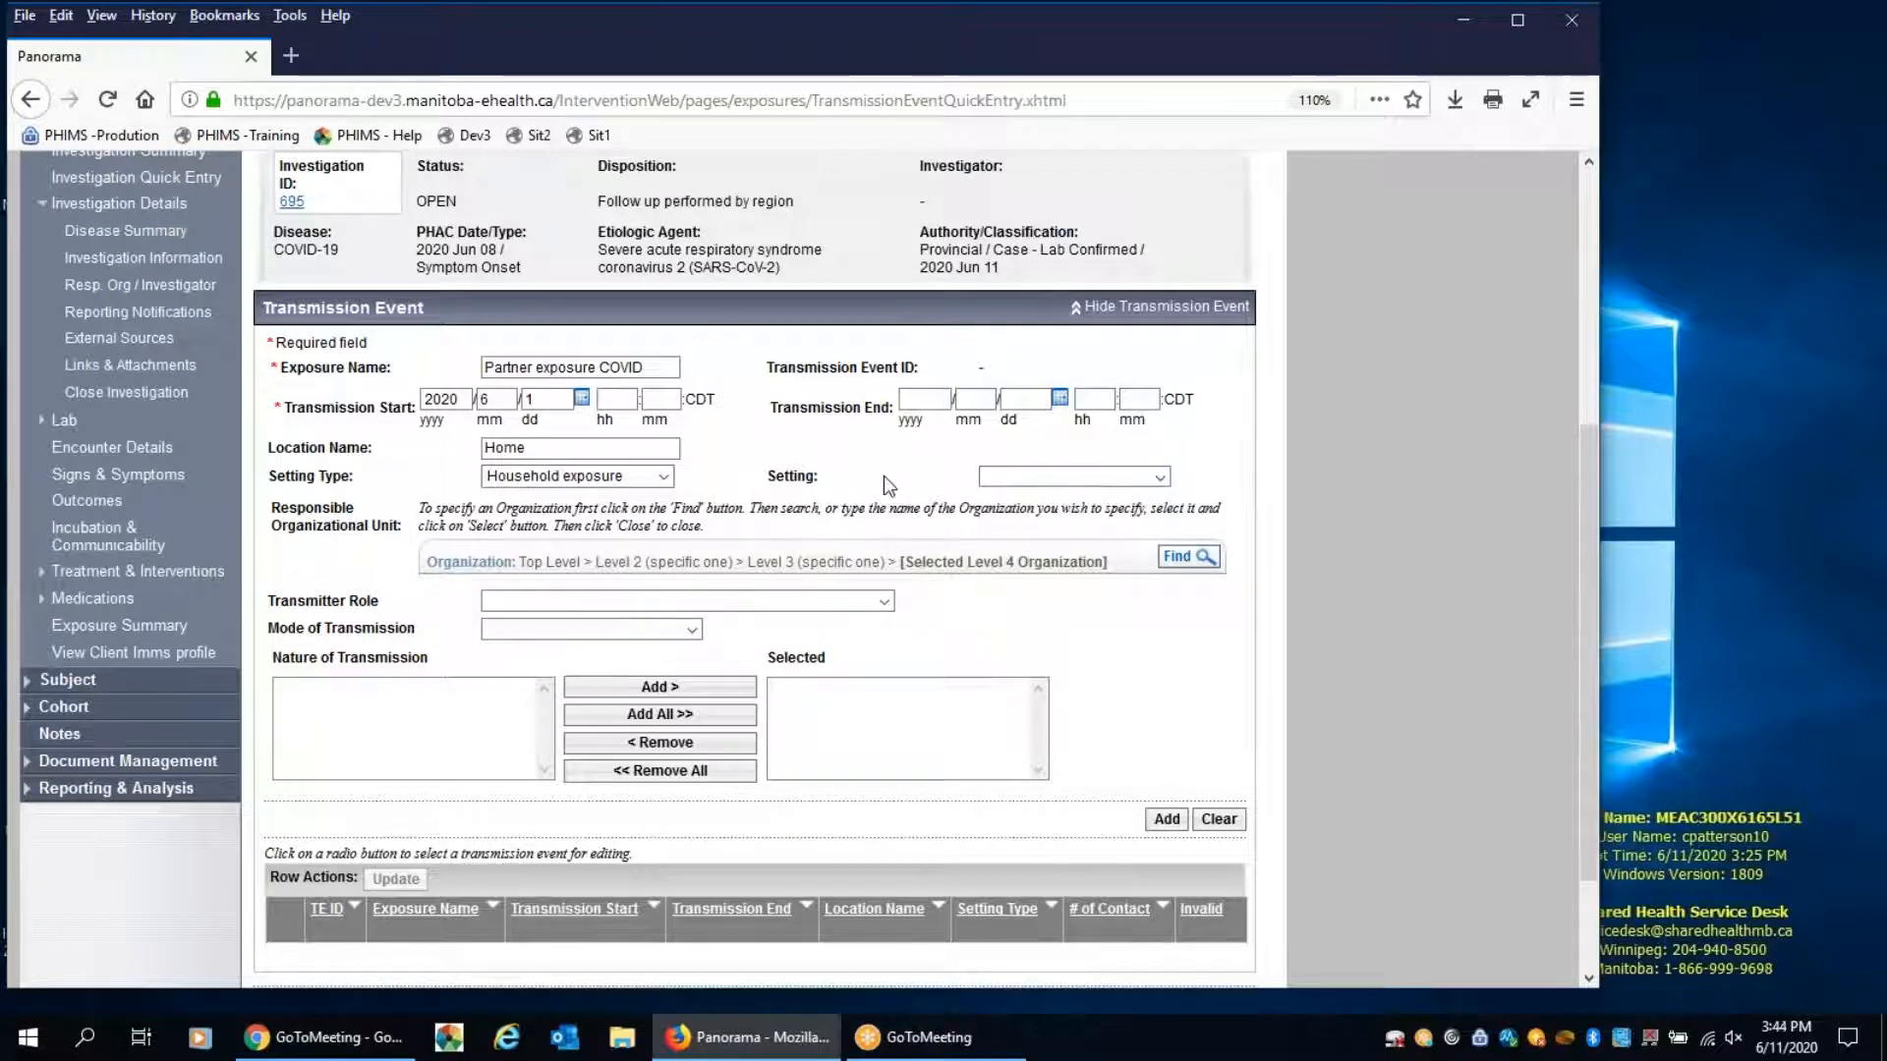
# Add the partner exposure to the transmission events table and save it
pyautogui.click(1157, 832)
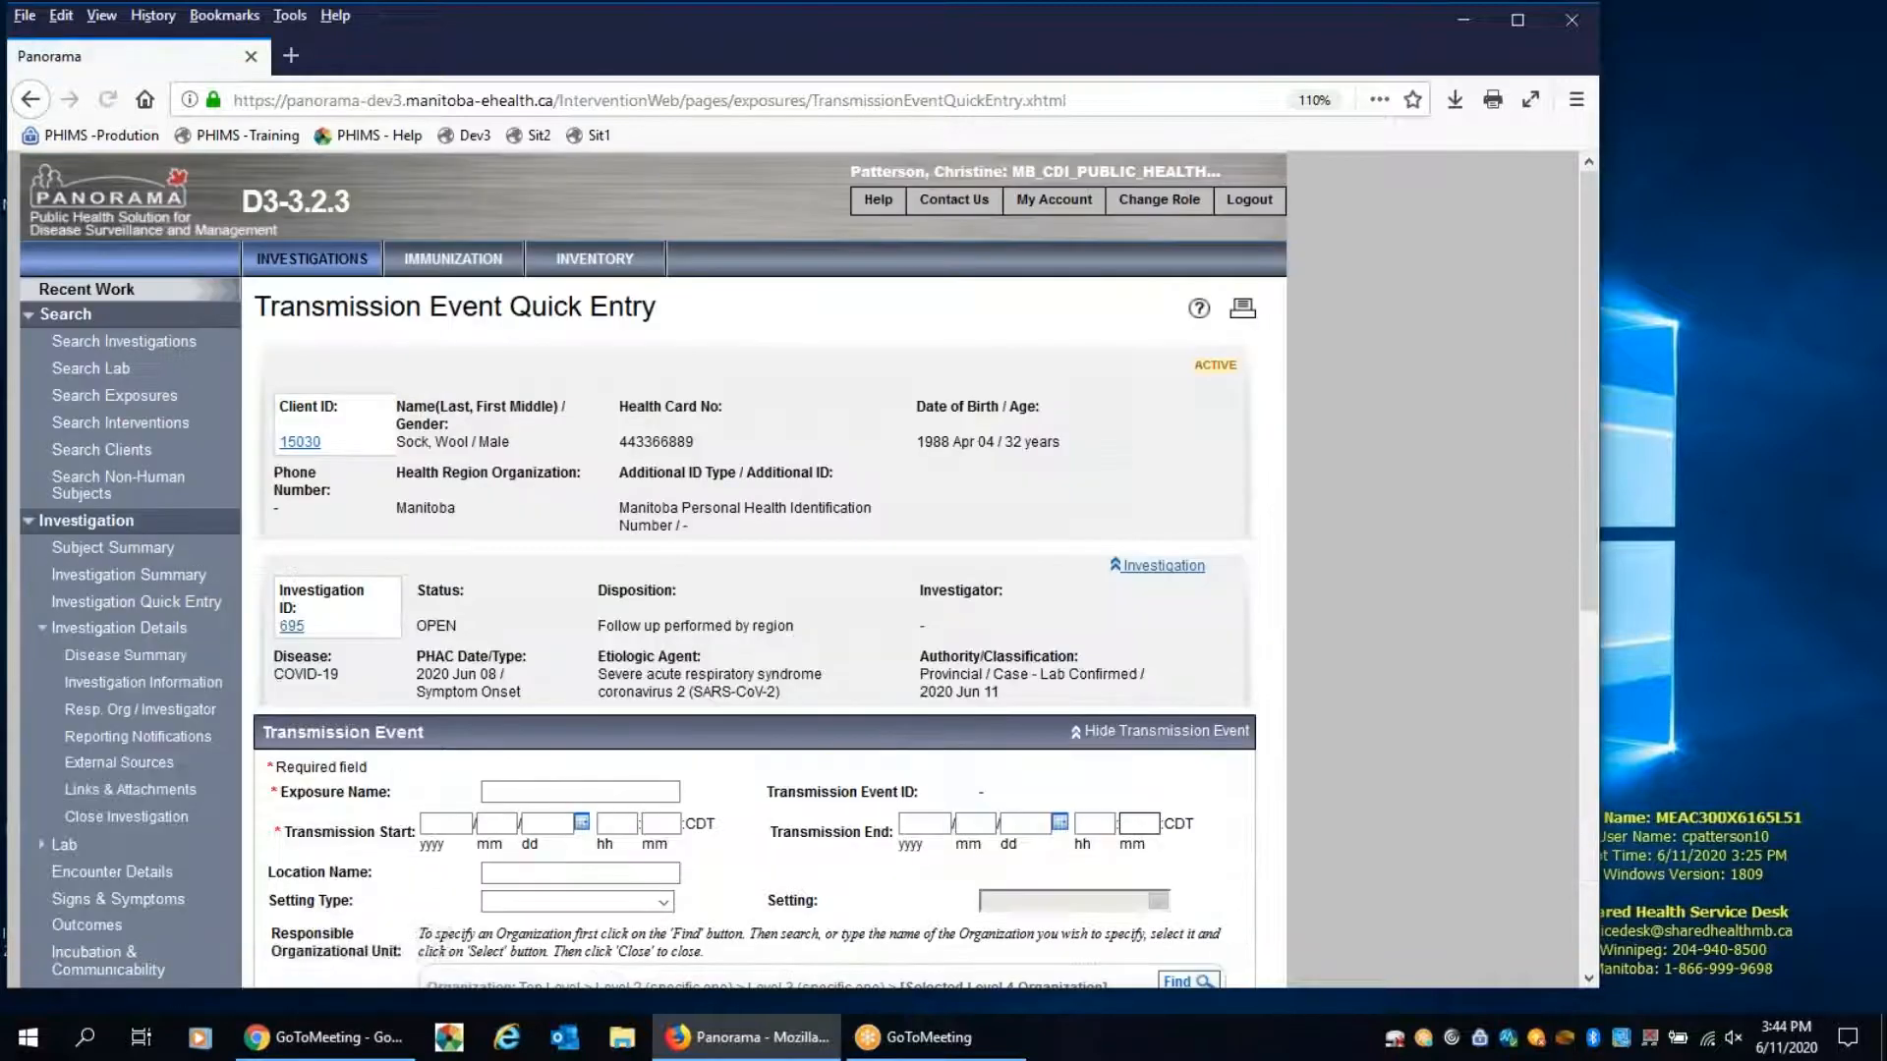
pyautogui.scroll(-6, 1151, 763)
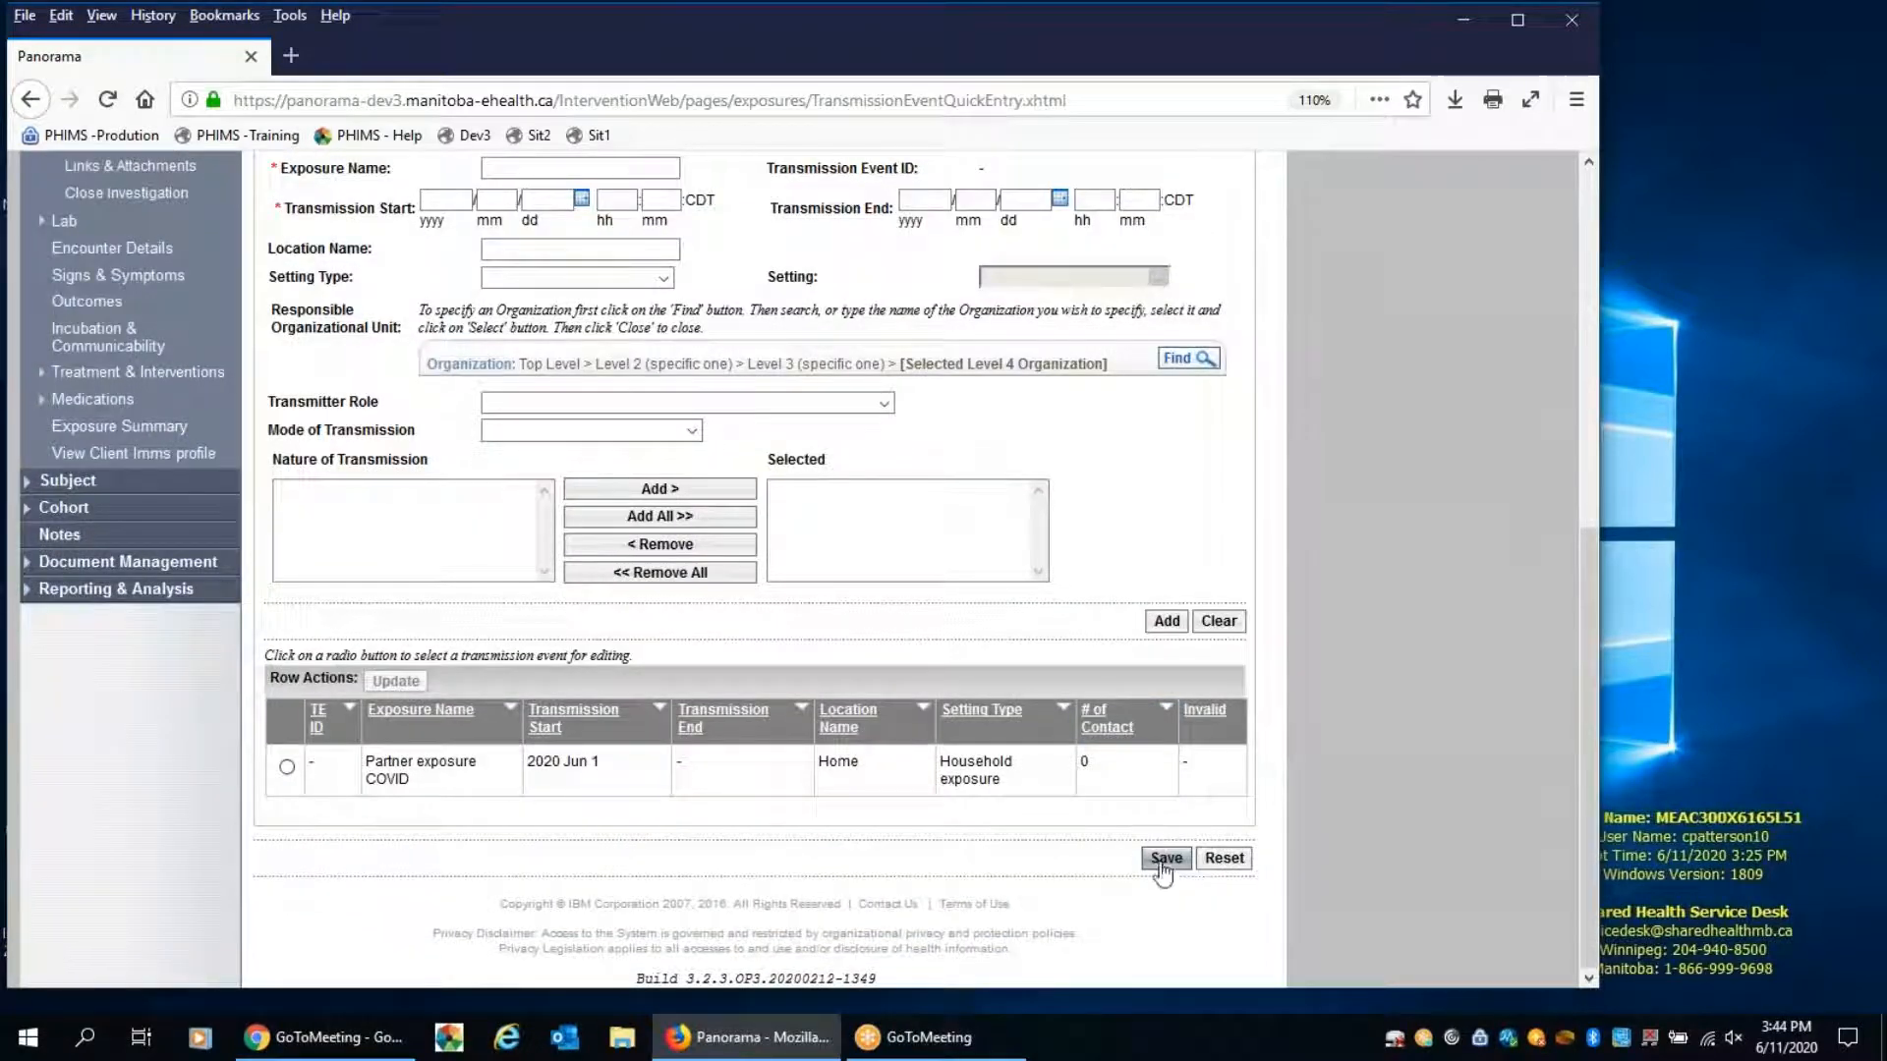
pyautogui.click(1166, 859)
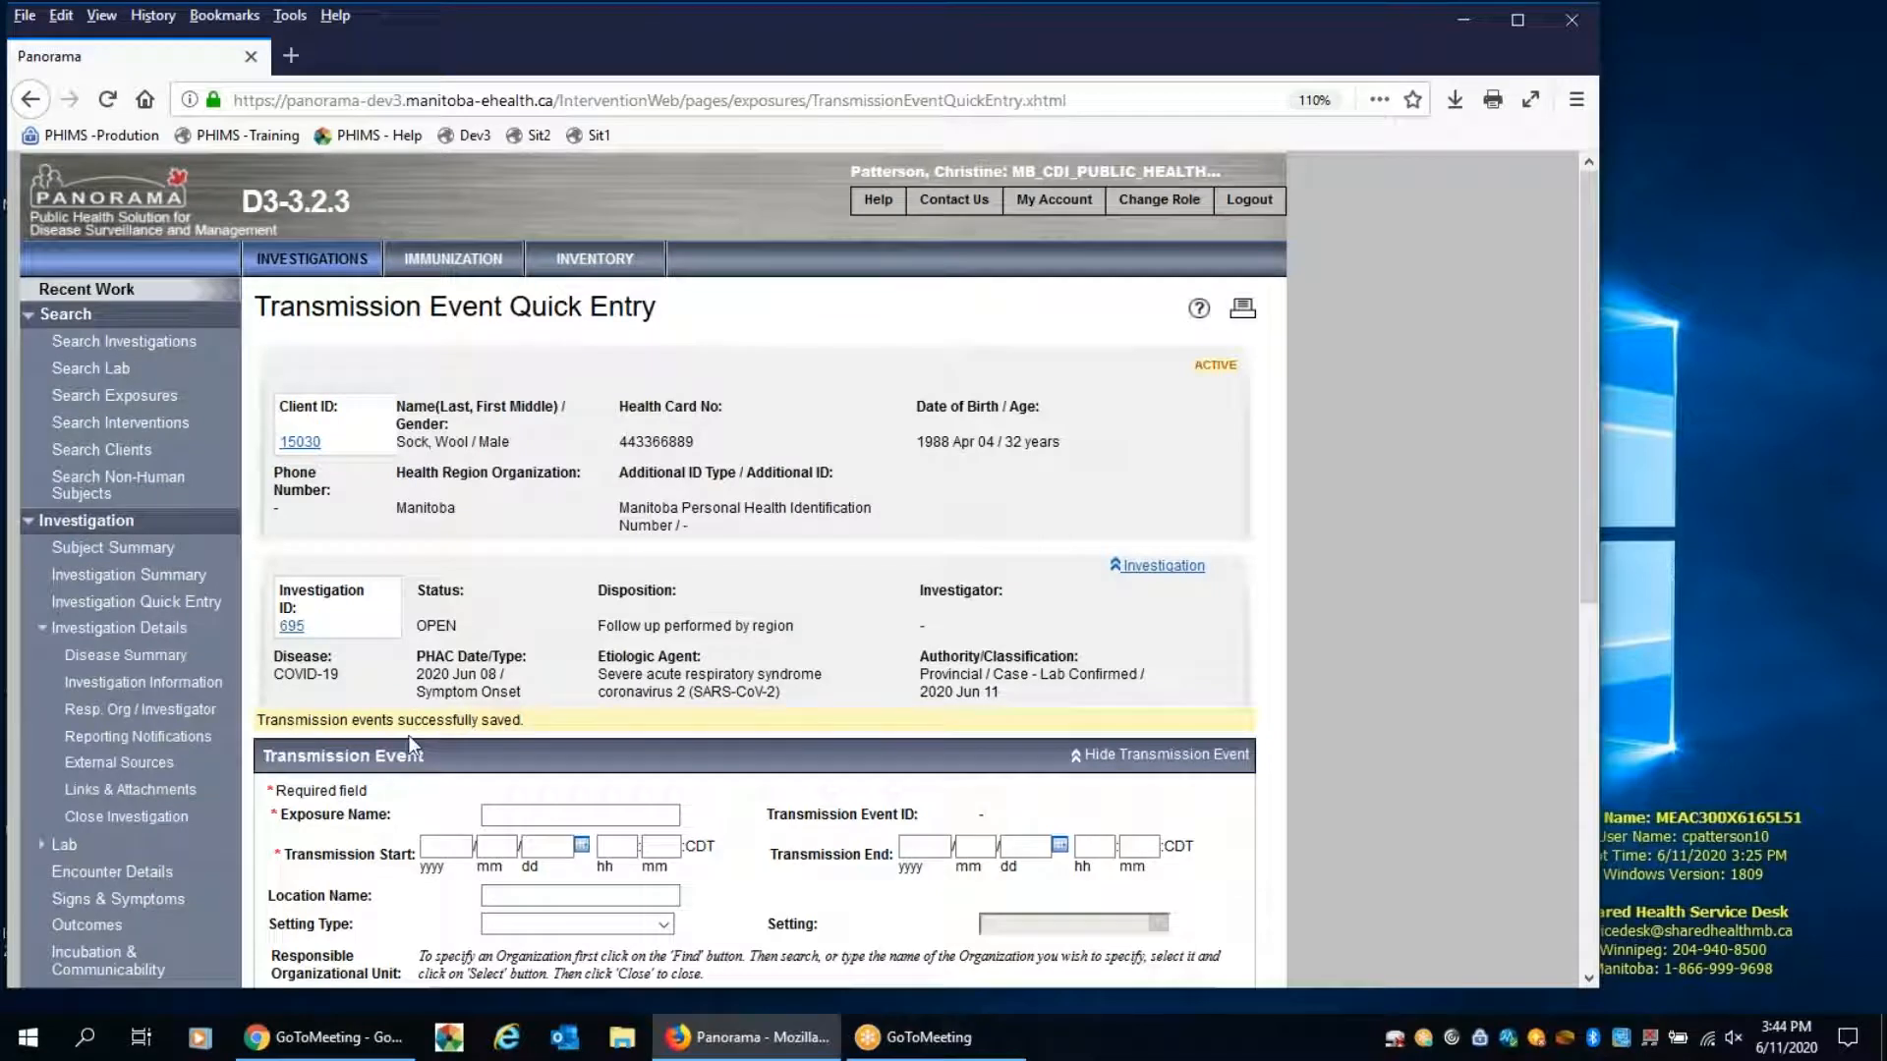
# Open the details of the saved "Partner exposure COVID" transmission event
pyautogui.scroll(-5, 710, 668)
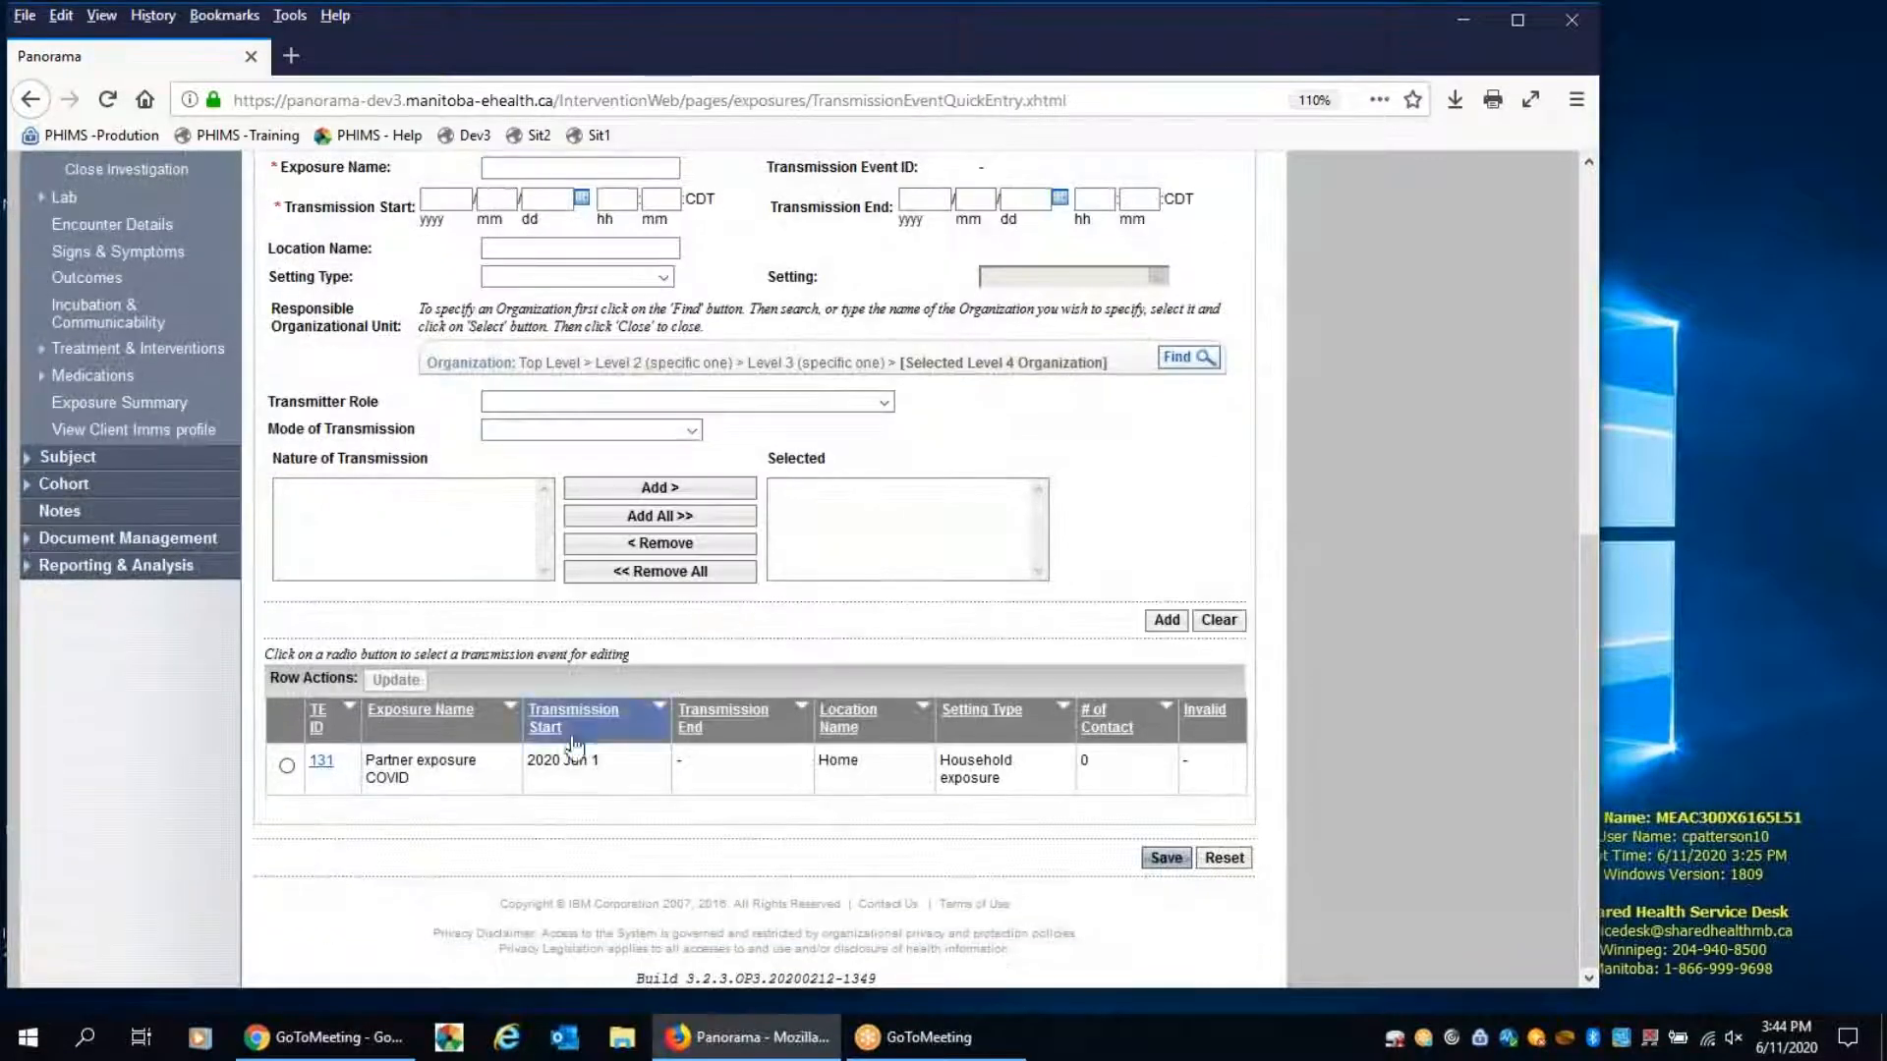
pyautogui.click(320, 762)
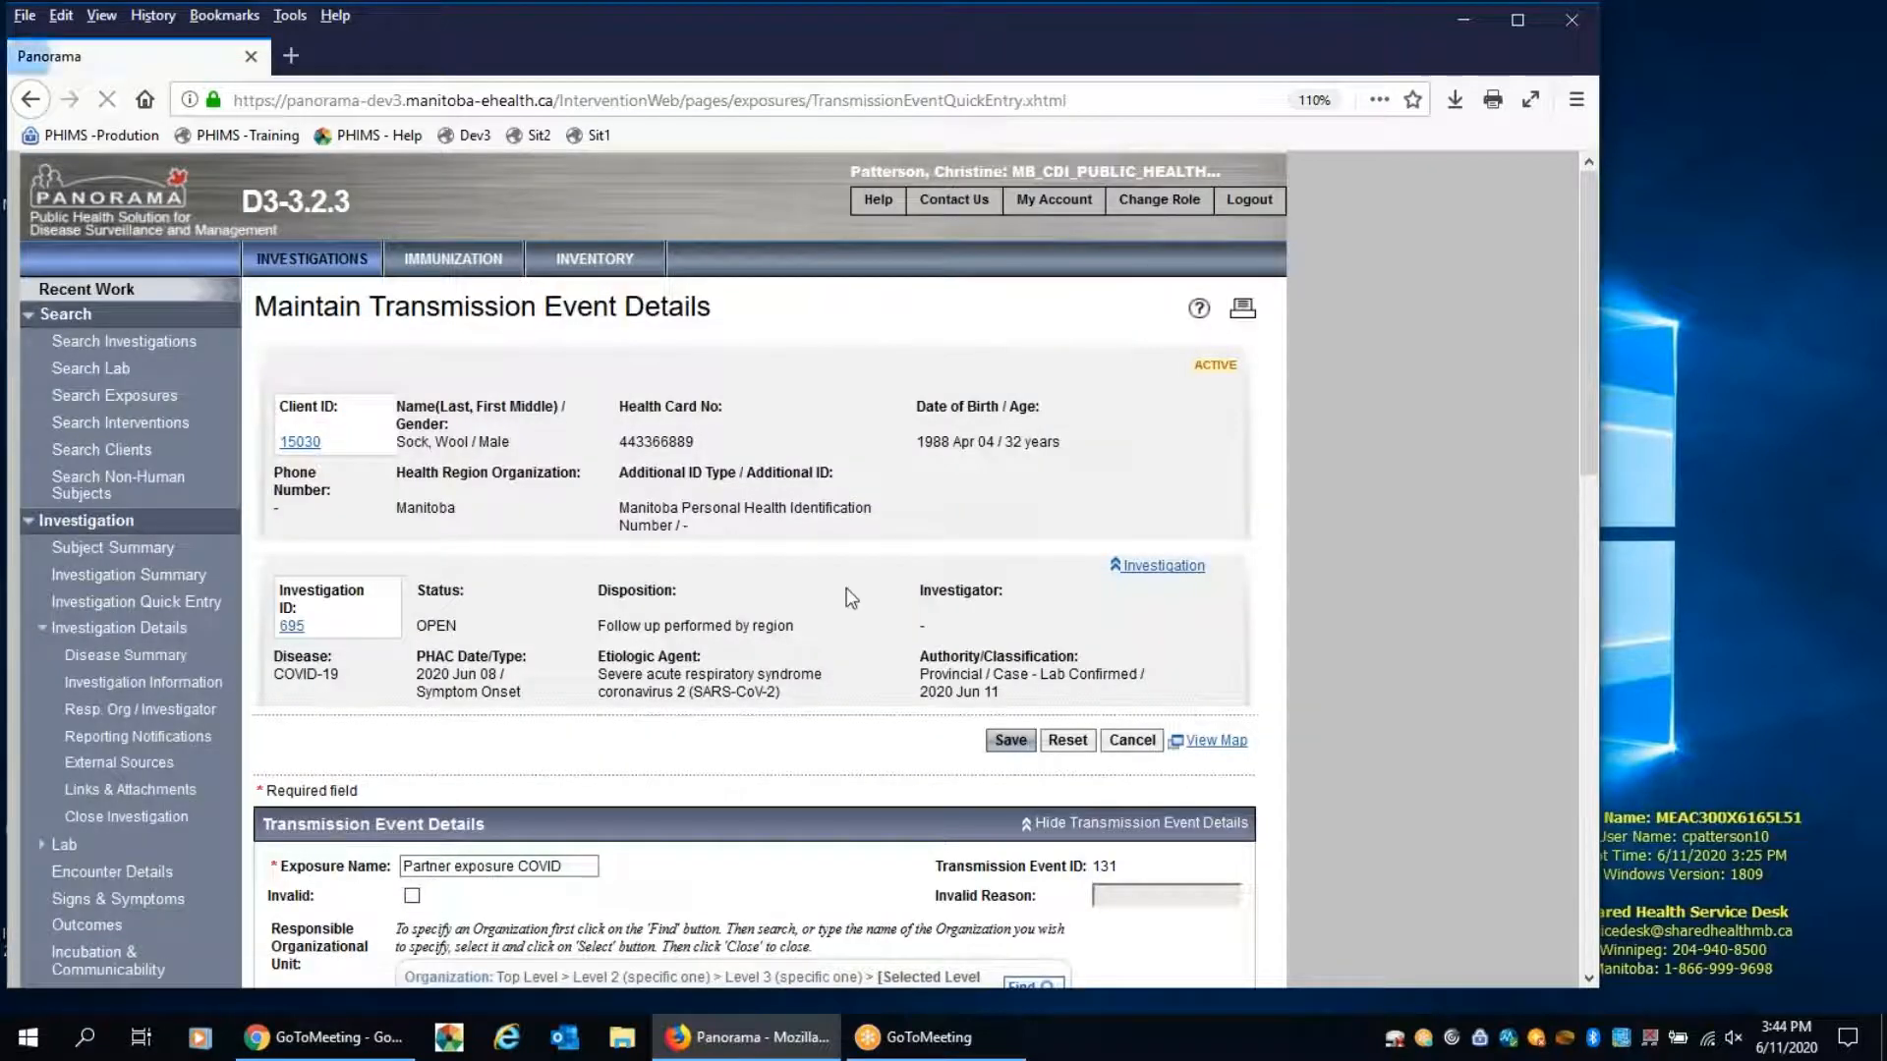
pyautogui.scroll(-2, 851, 598)
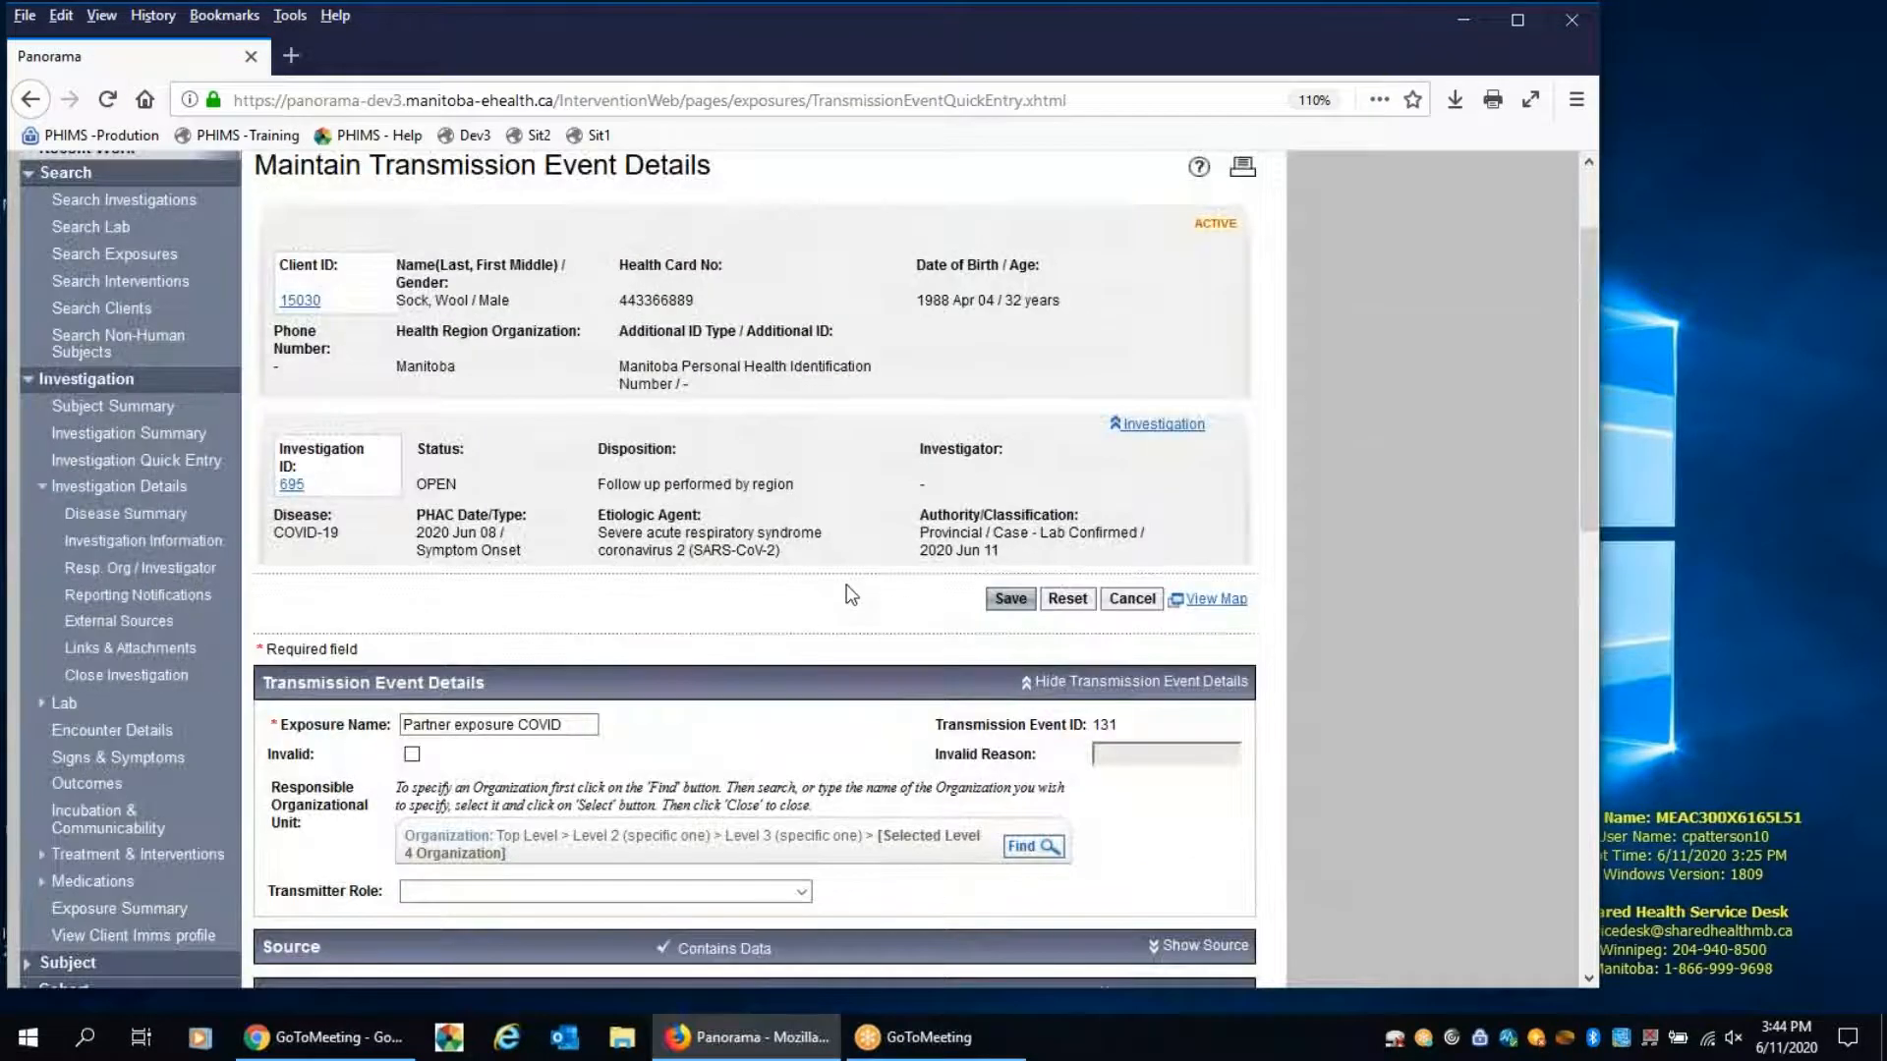
pyautogui.scroll(-6, 851, 595)
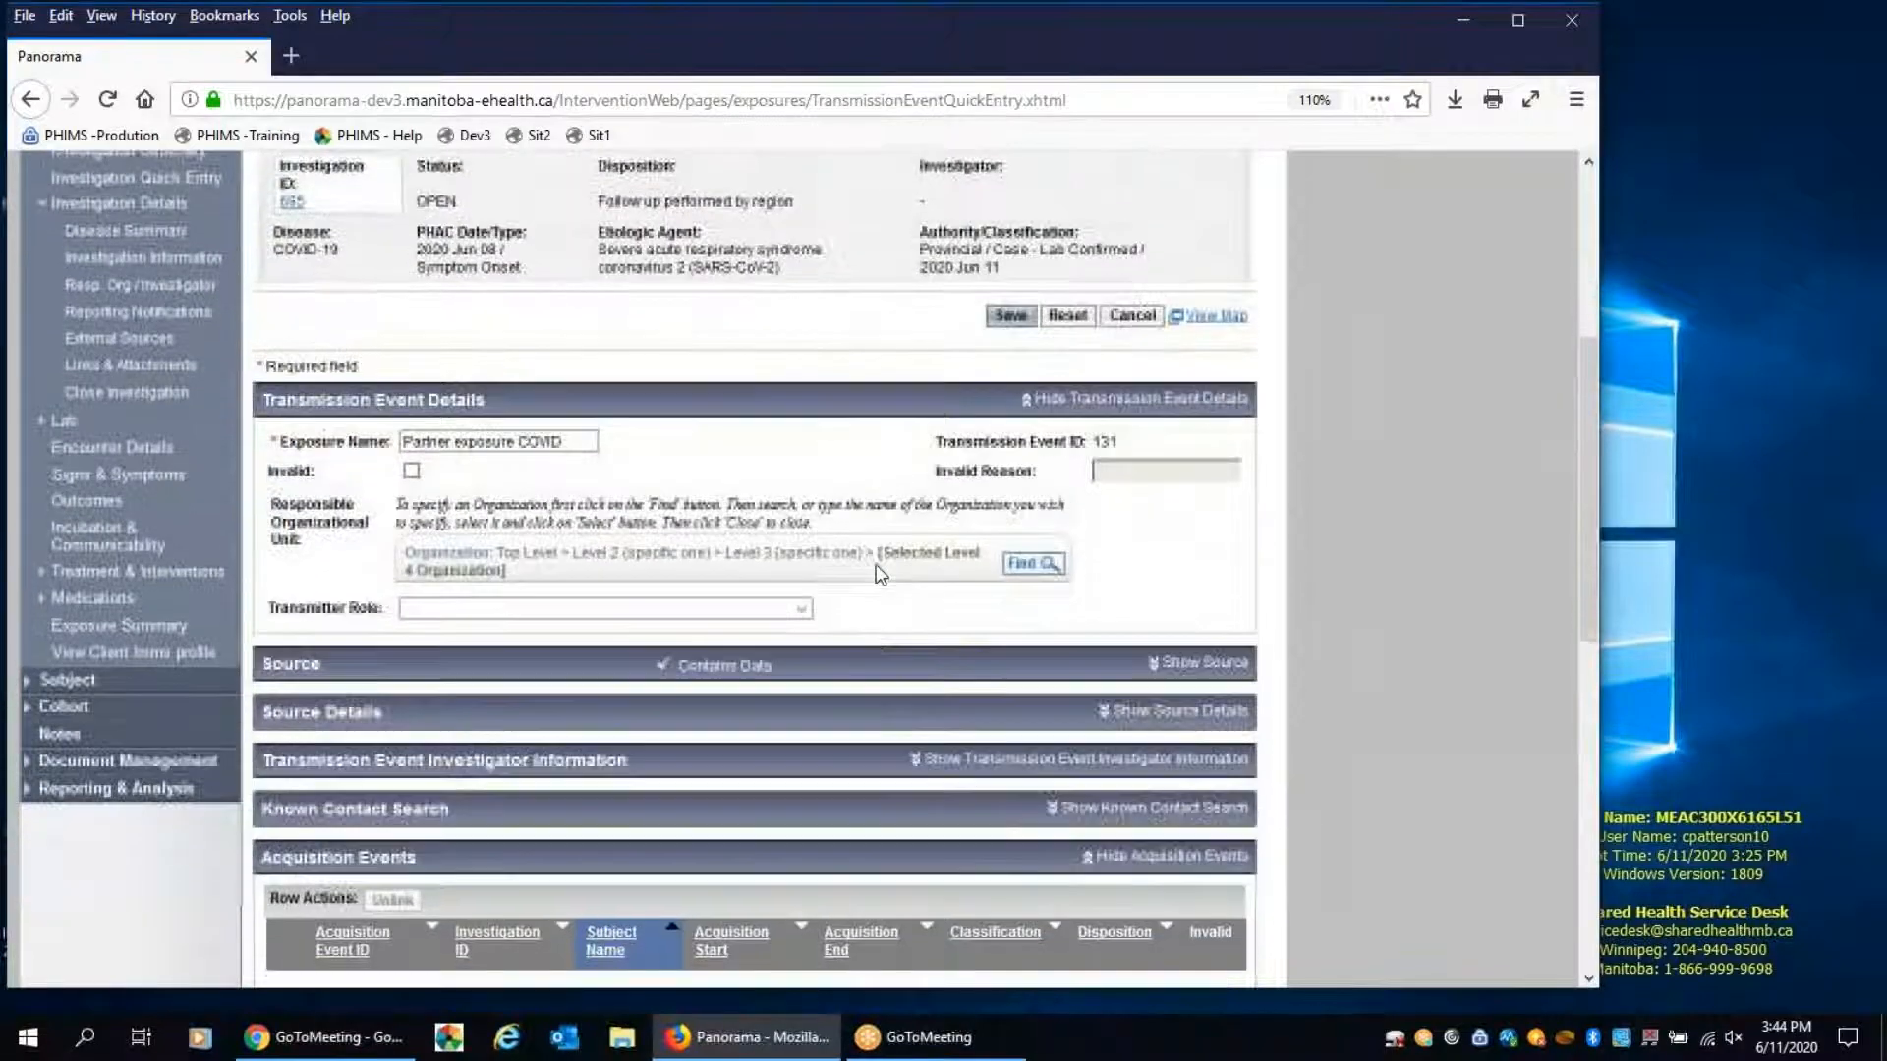
pyautogui.scroll(-1, 876, 574)
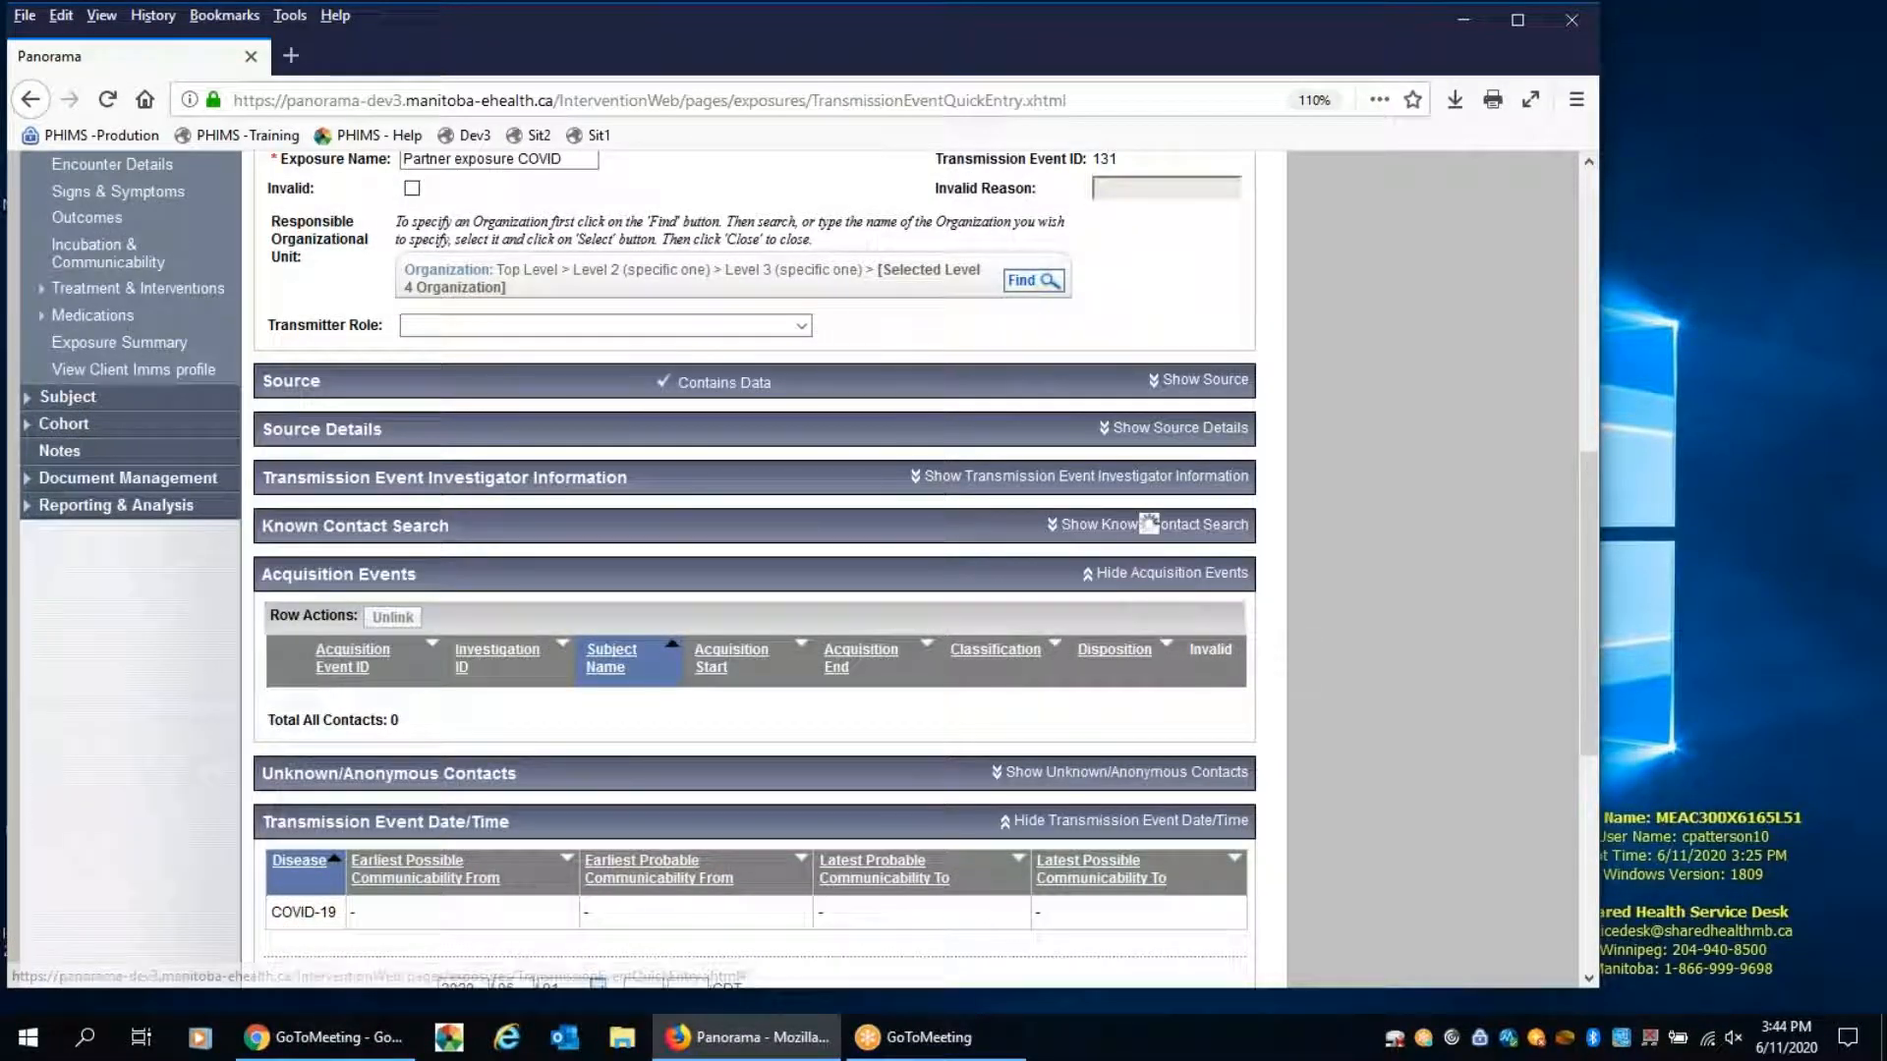
# Start a known contact search for a client and search by the contact's first and last name
pyautogui.click(1111, 524)
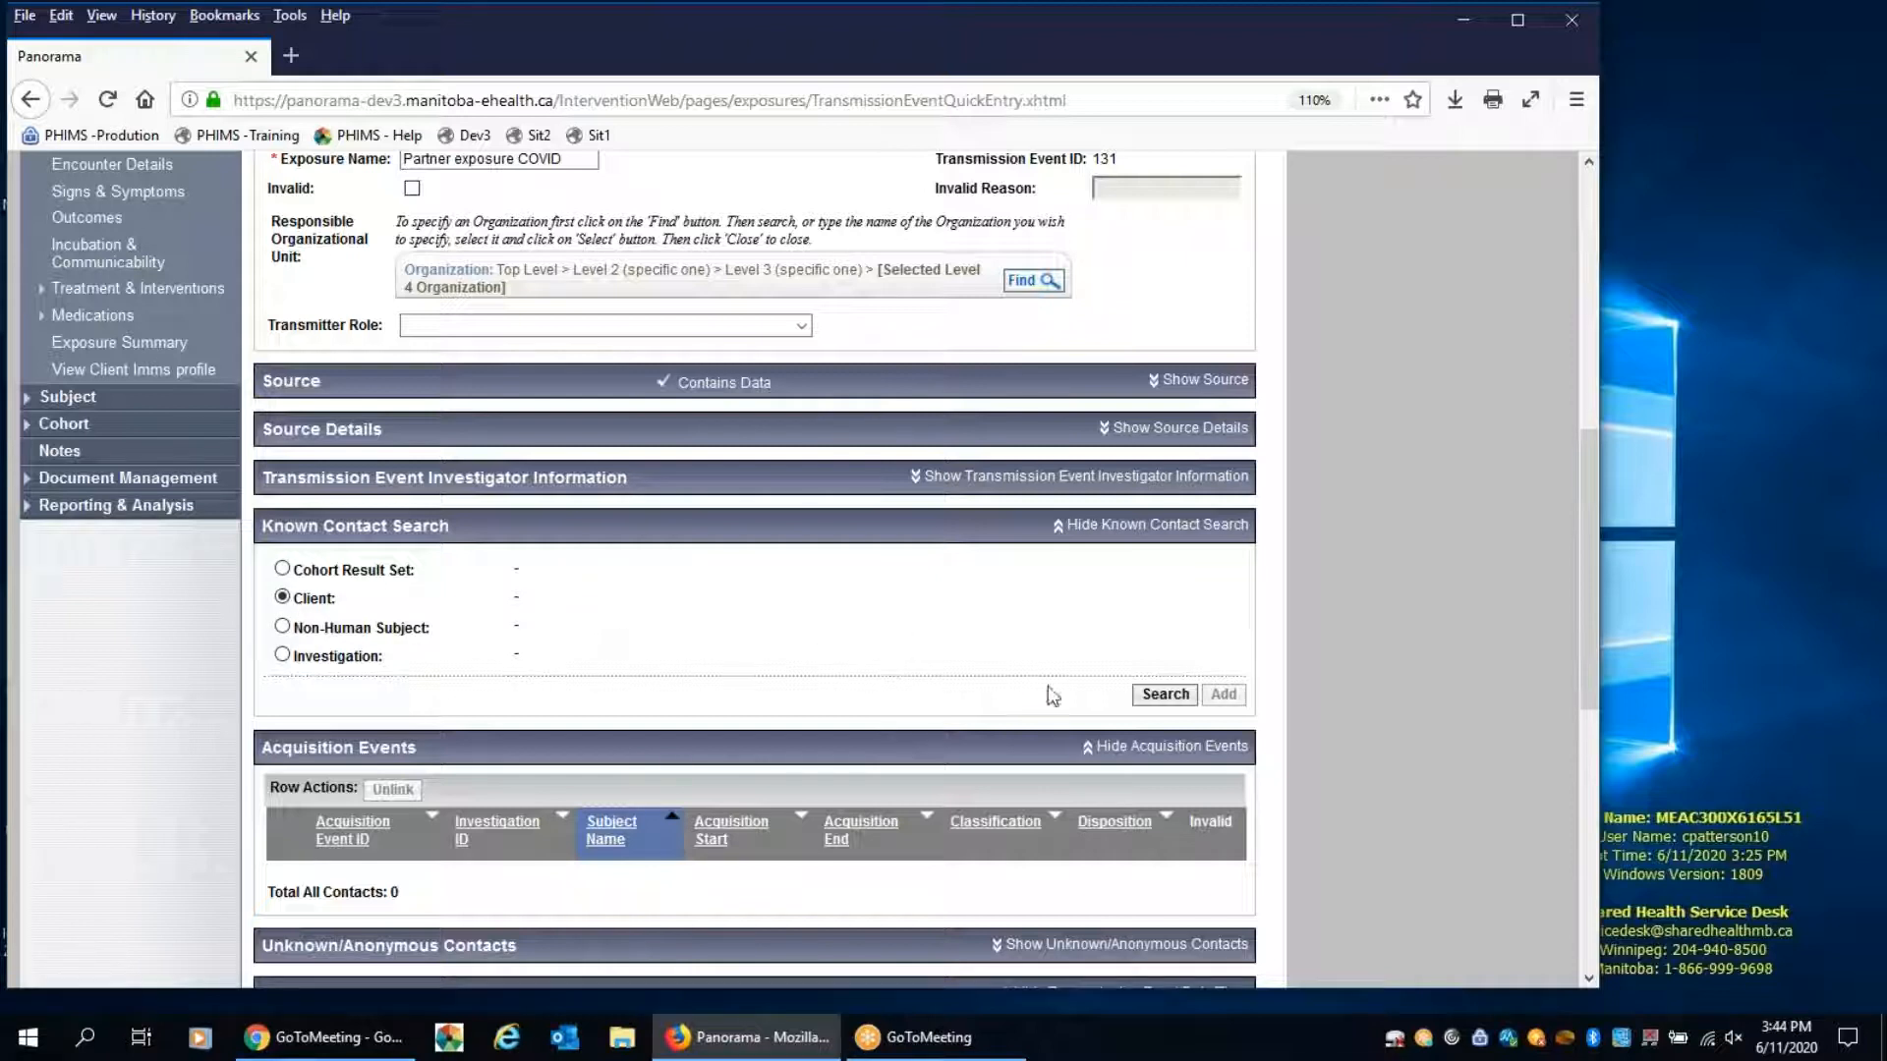
pyautogui.click(1158, 698)
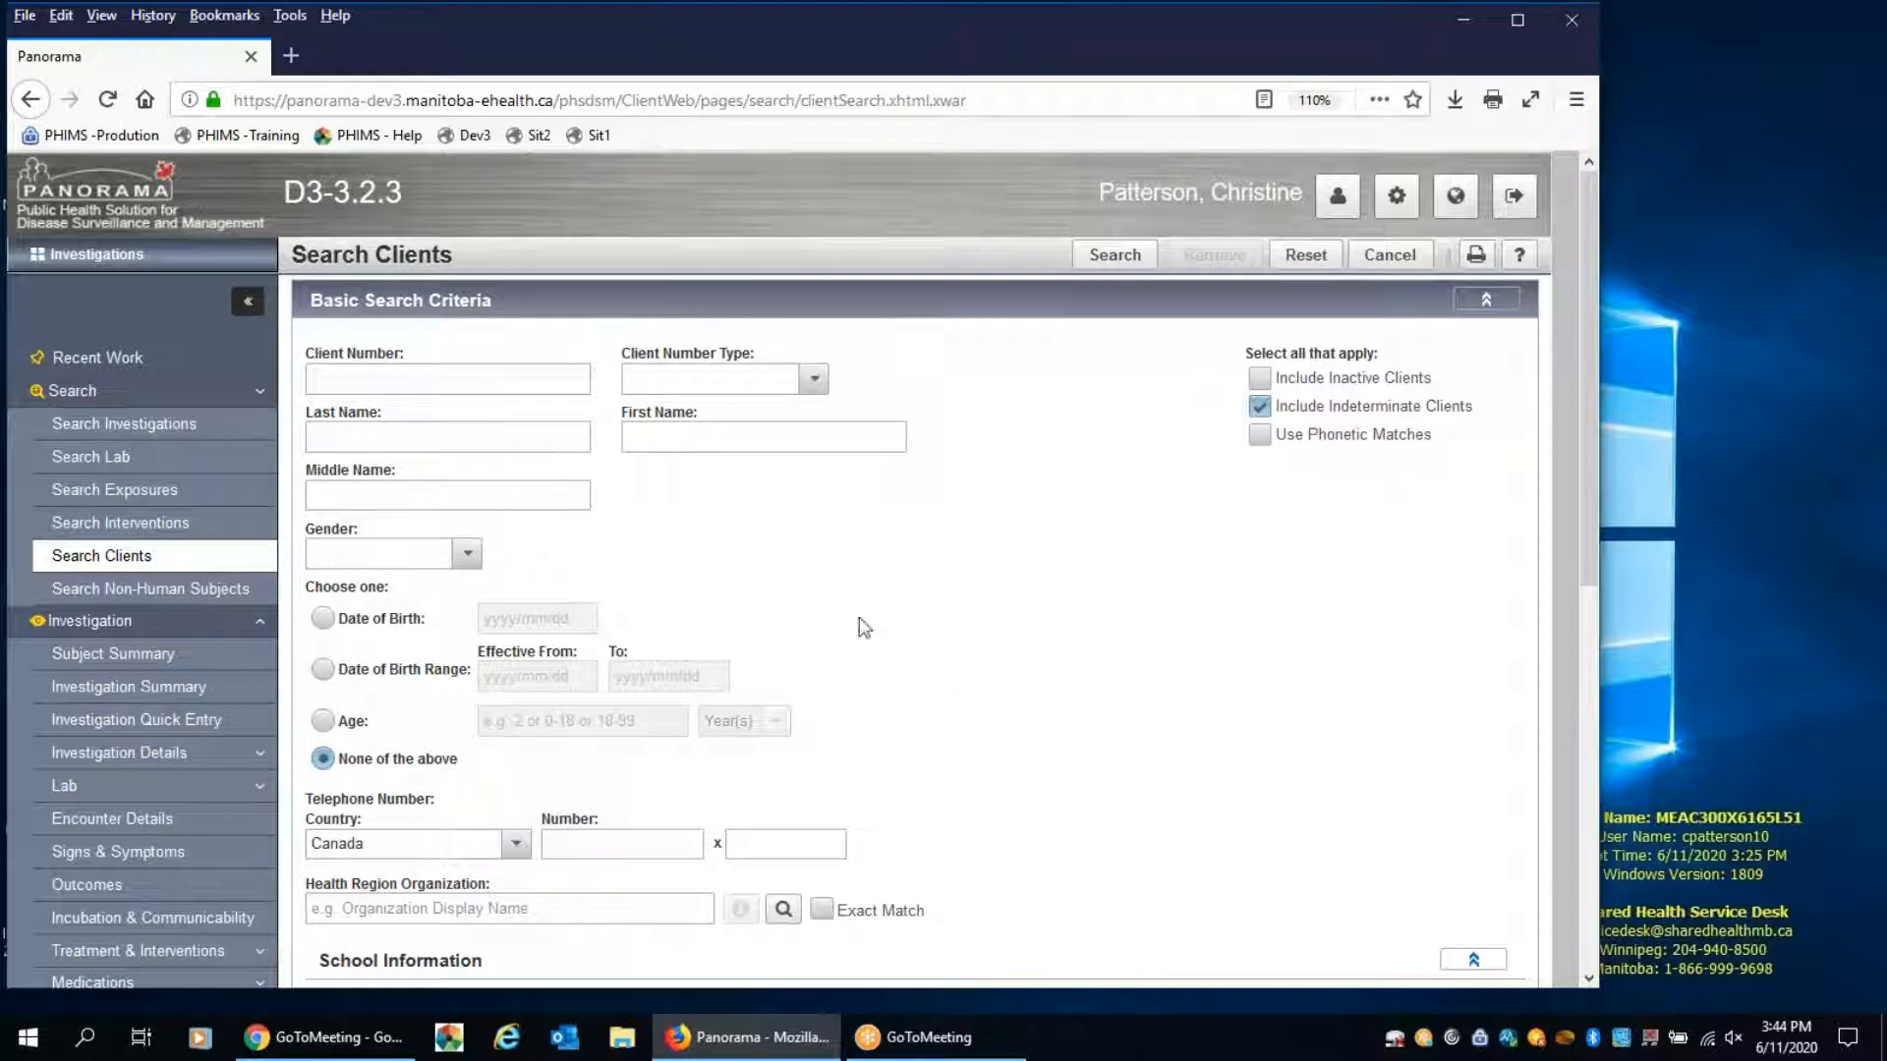
pyautogui.click(682, 432)
pyautogui.write('Dish')
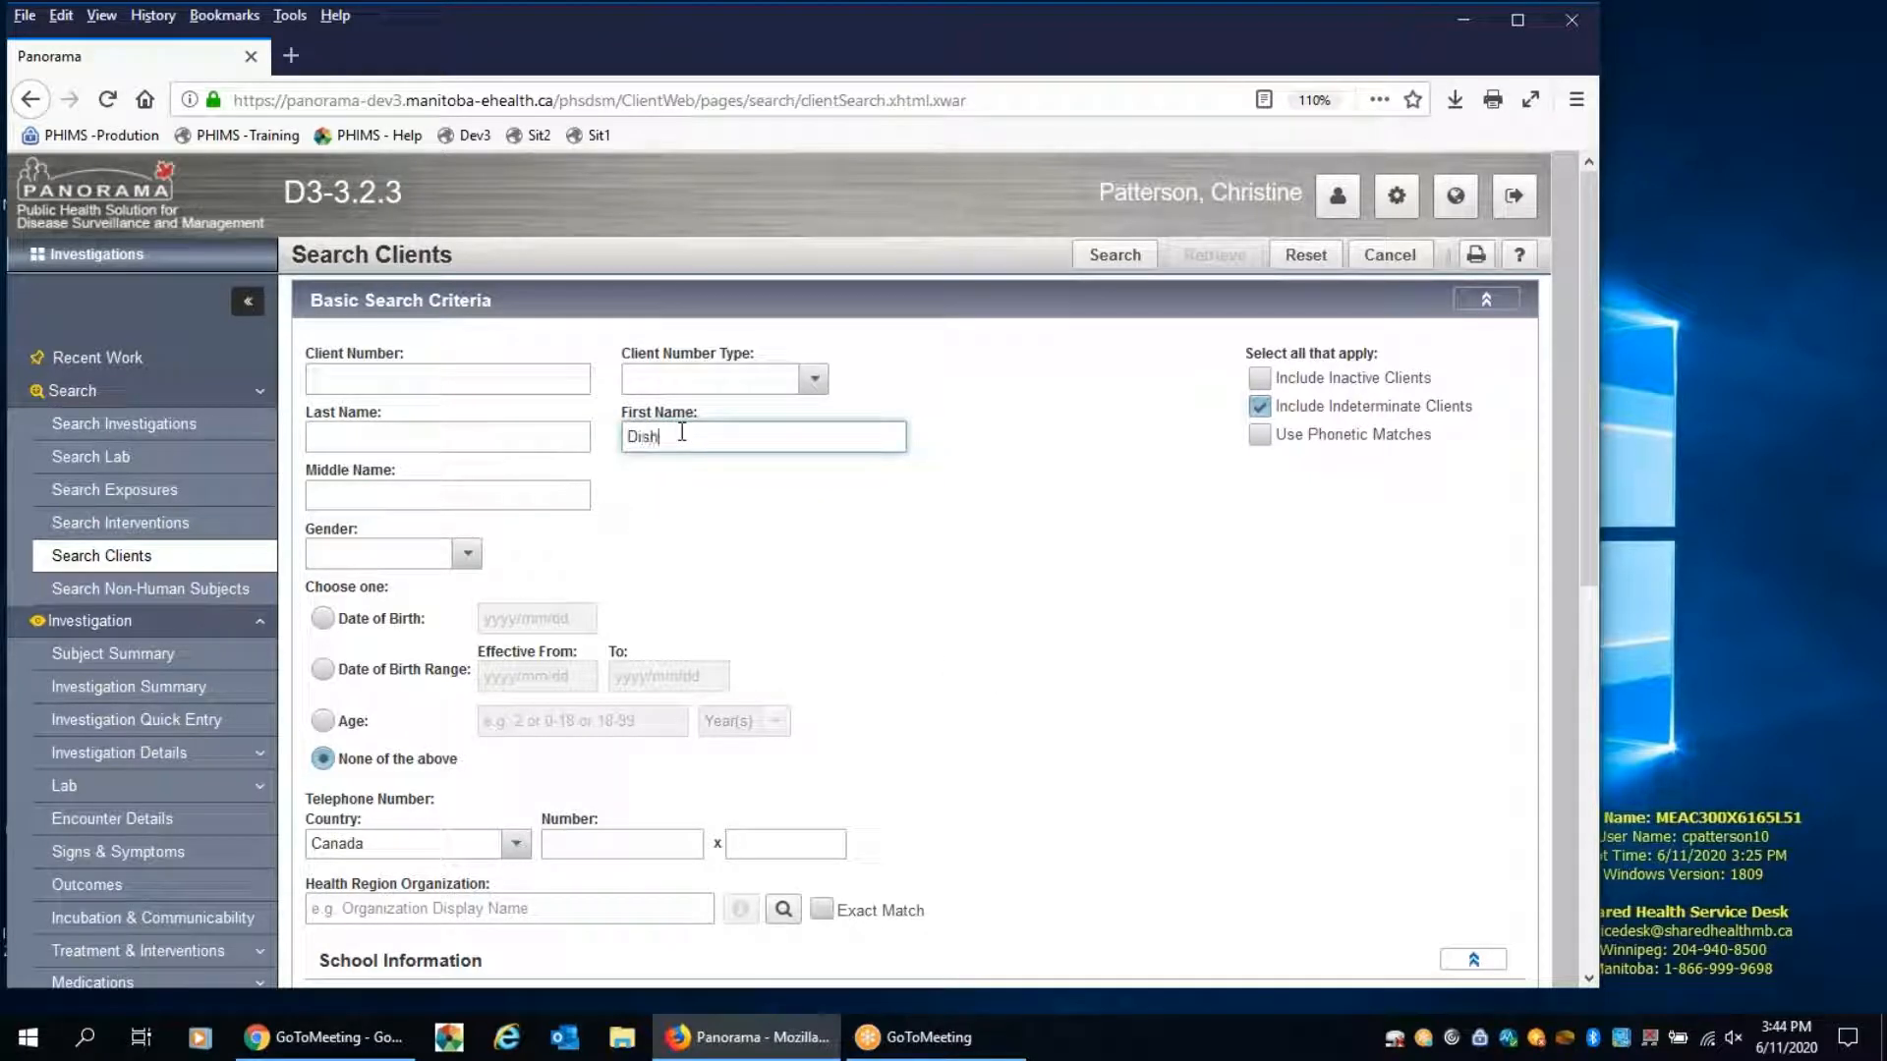
pyautogui.click(563, 439)
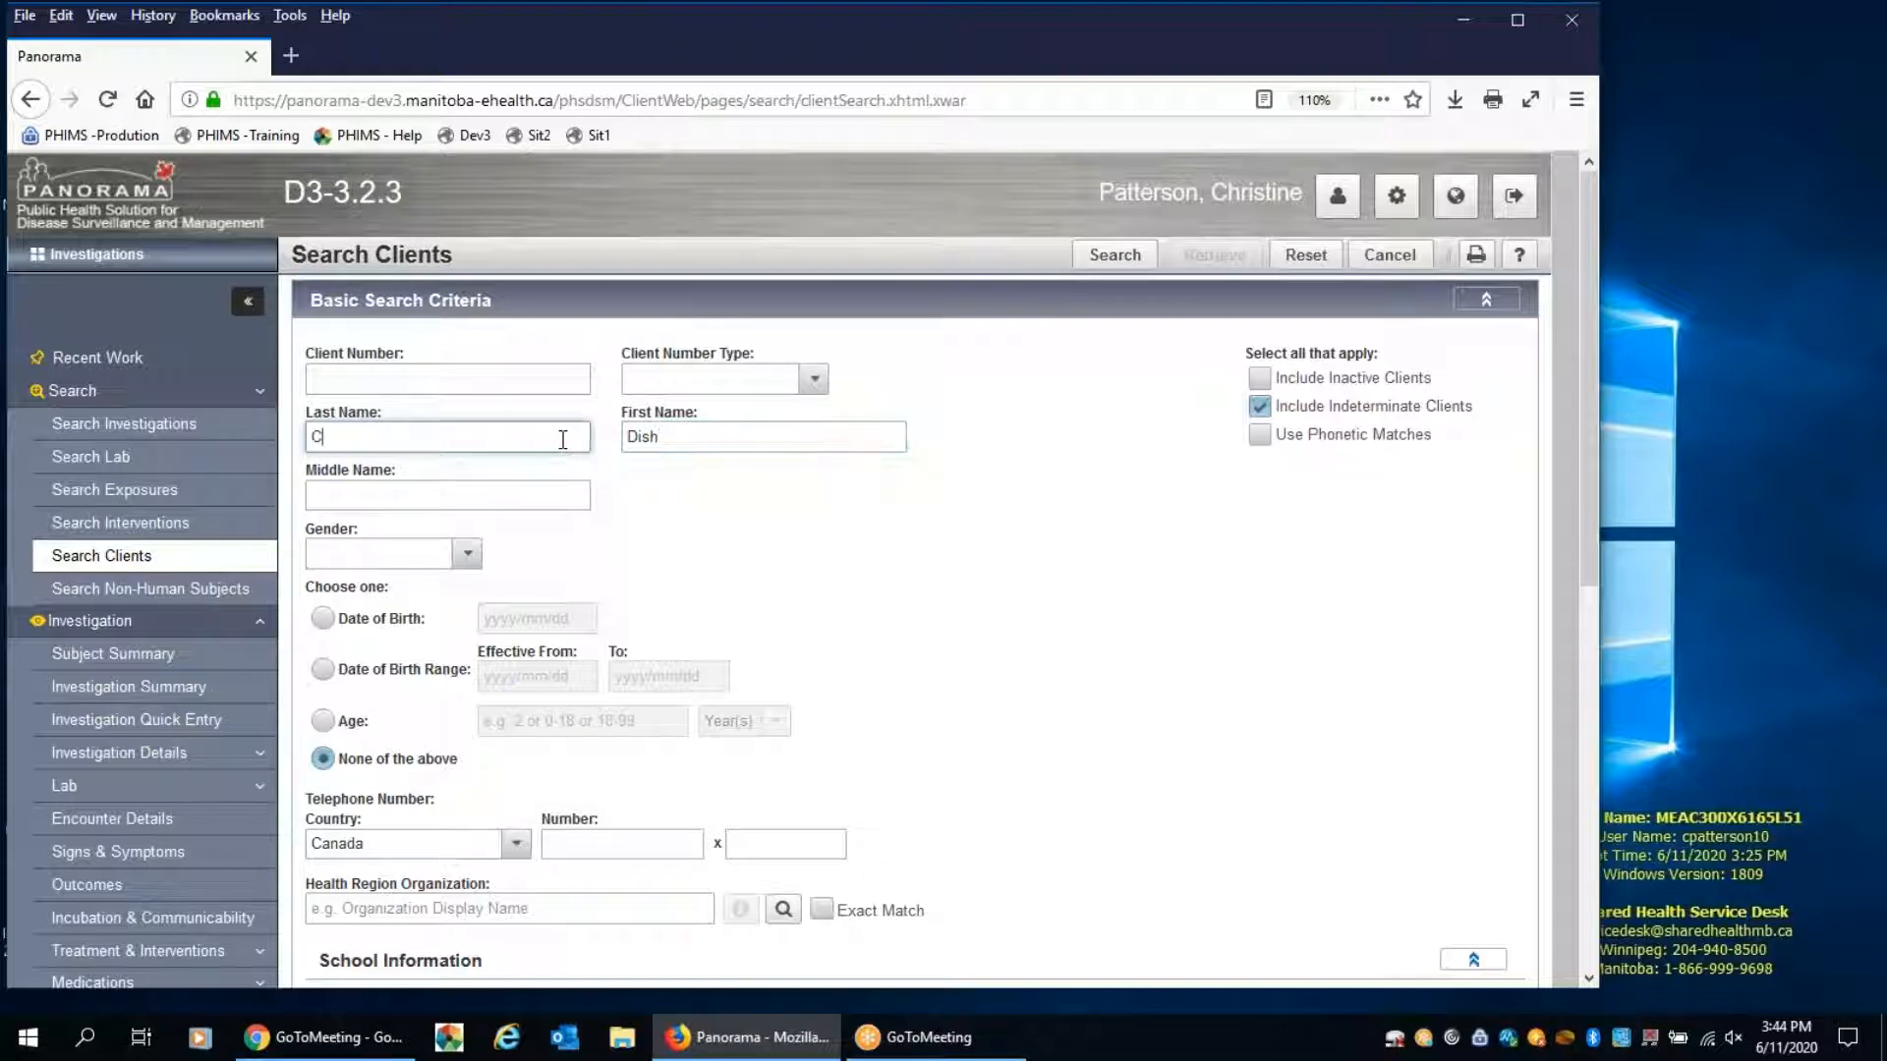
pyautogui.press('Return')
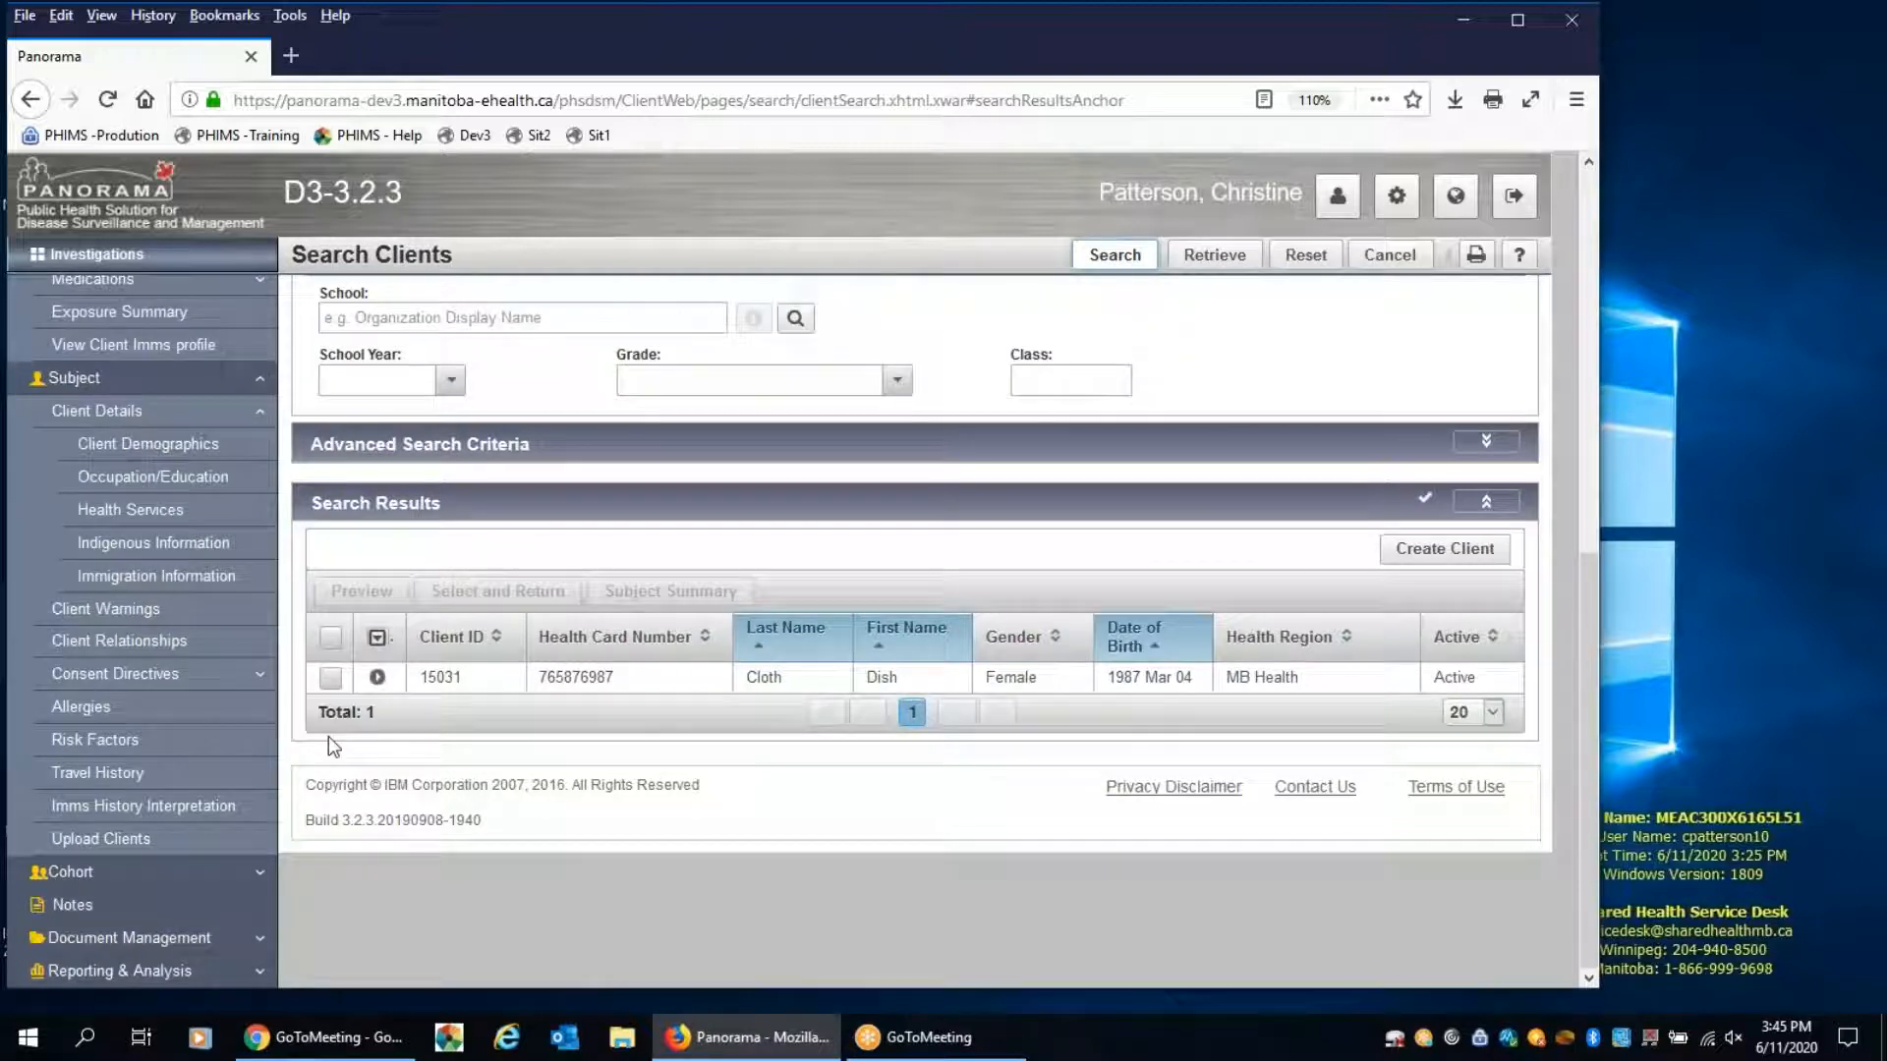
# Select the matching client, return to the transmission event and add the client as a known contact
pyautogui.click(330, 678)
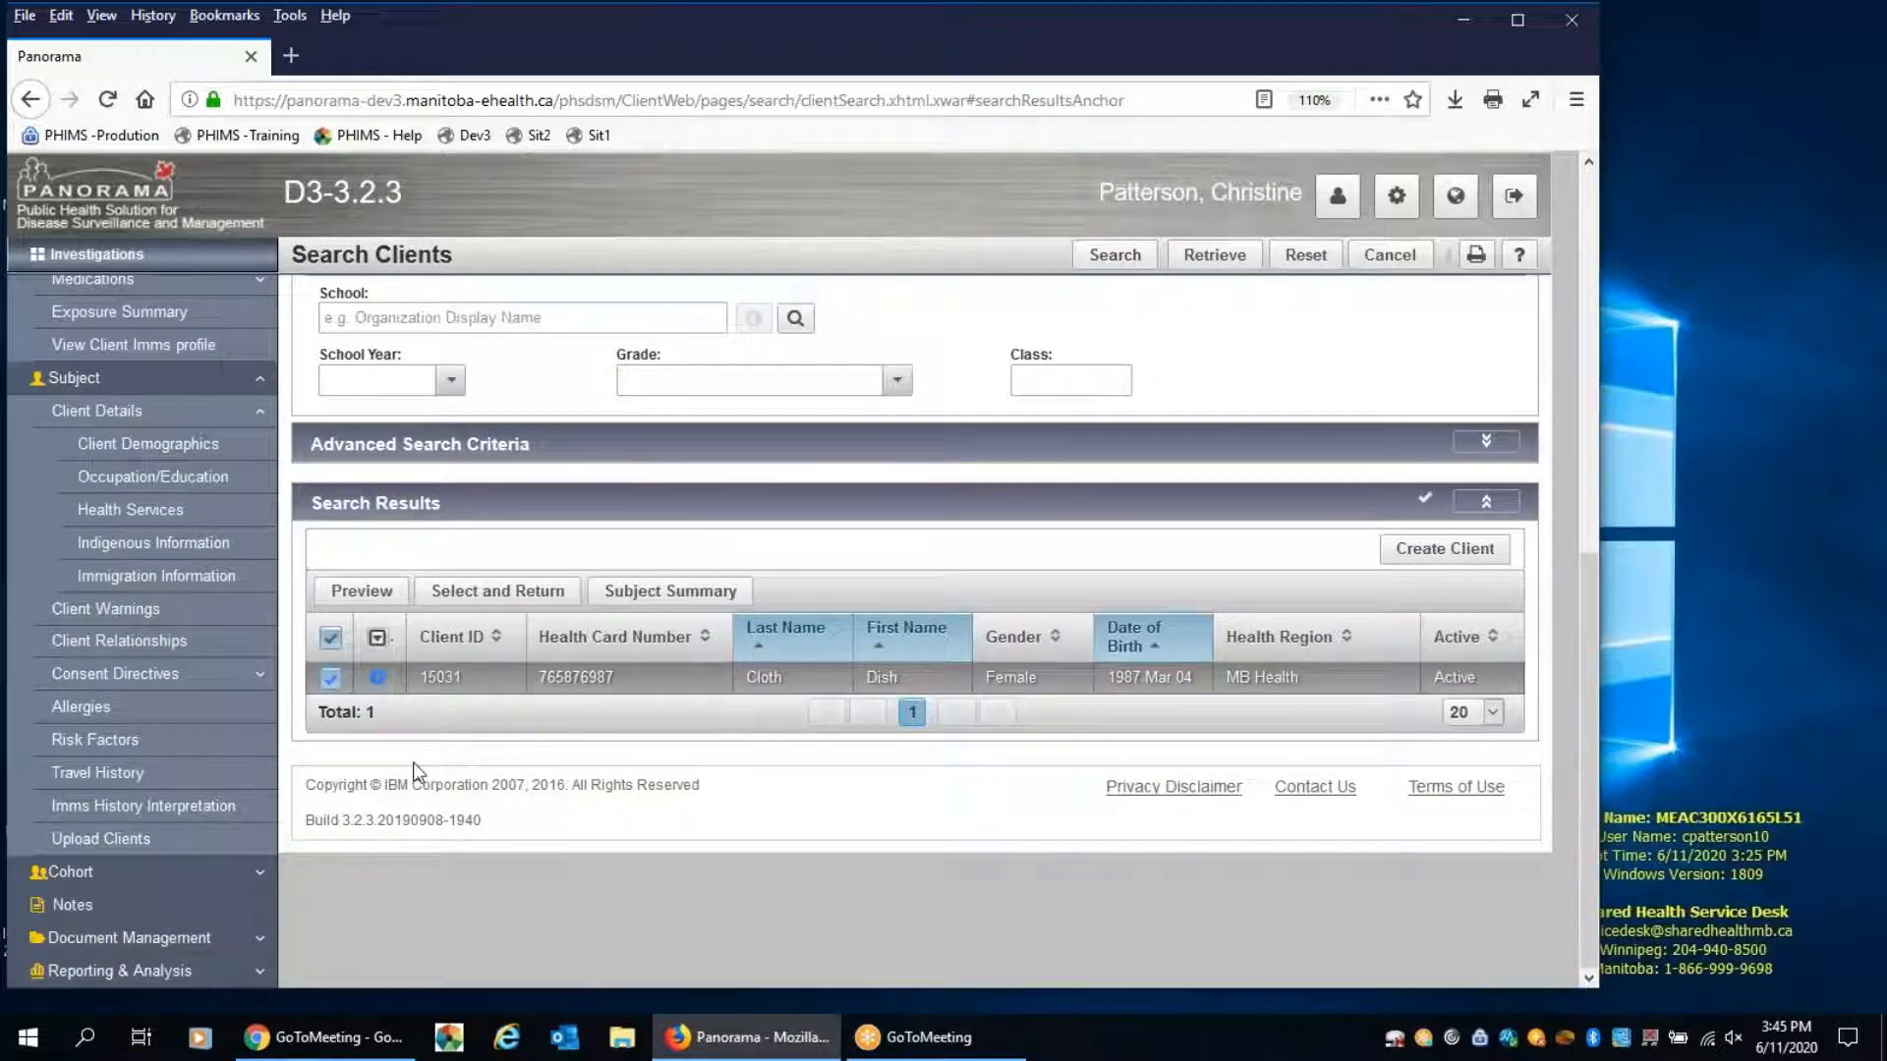
pyautogui.click(485, 593)
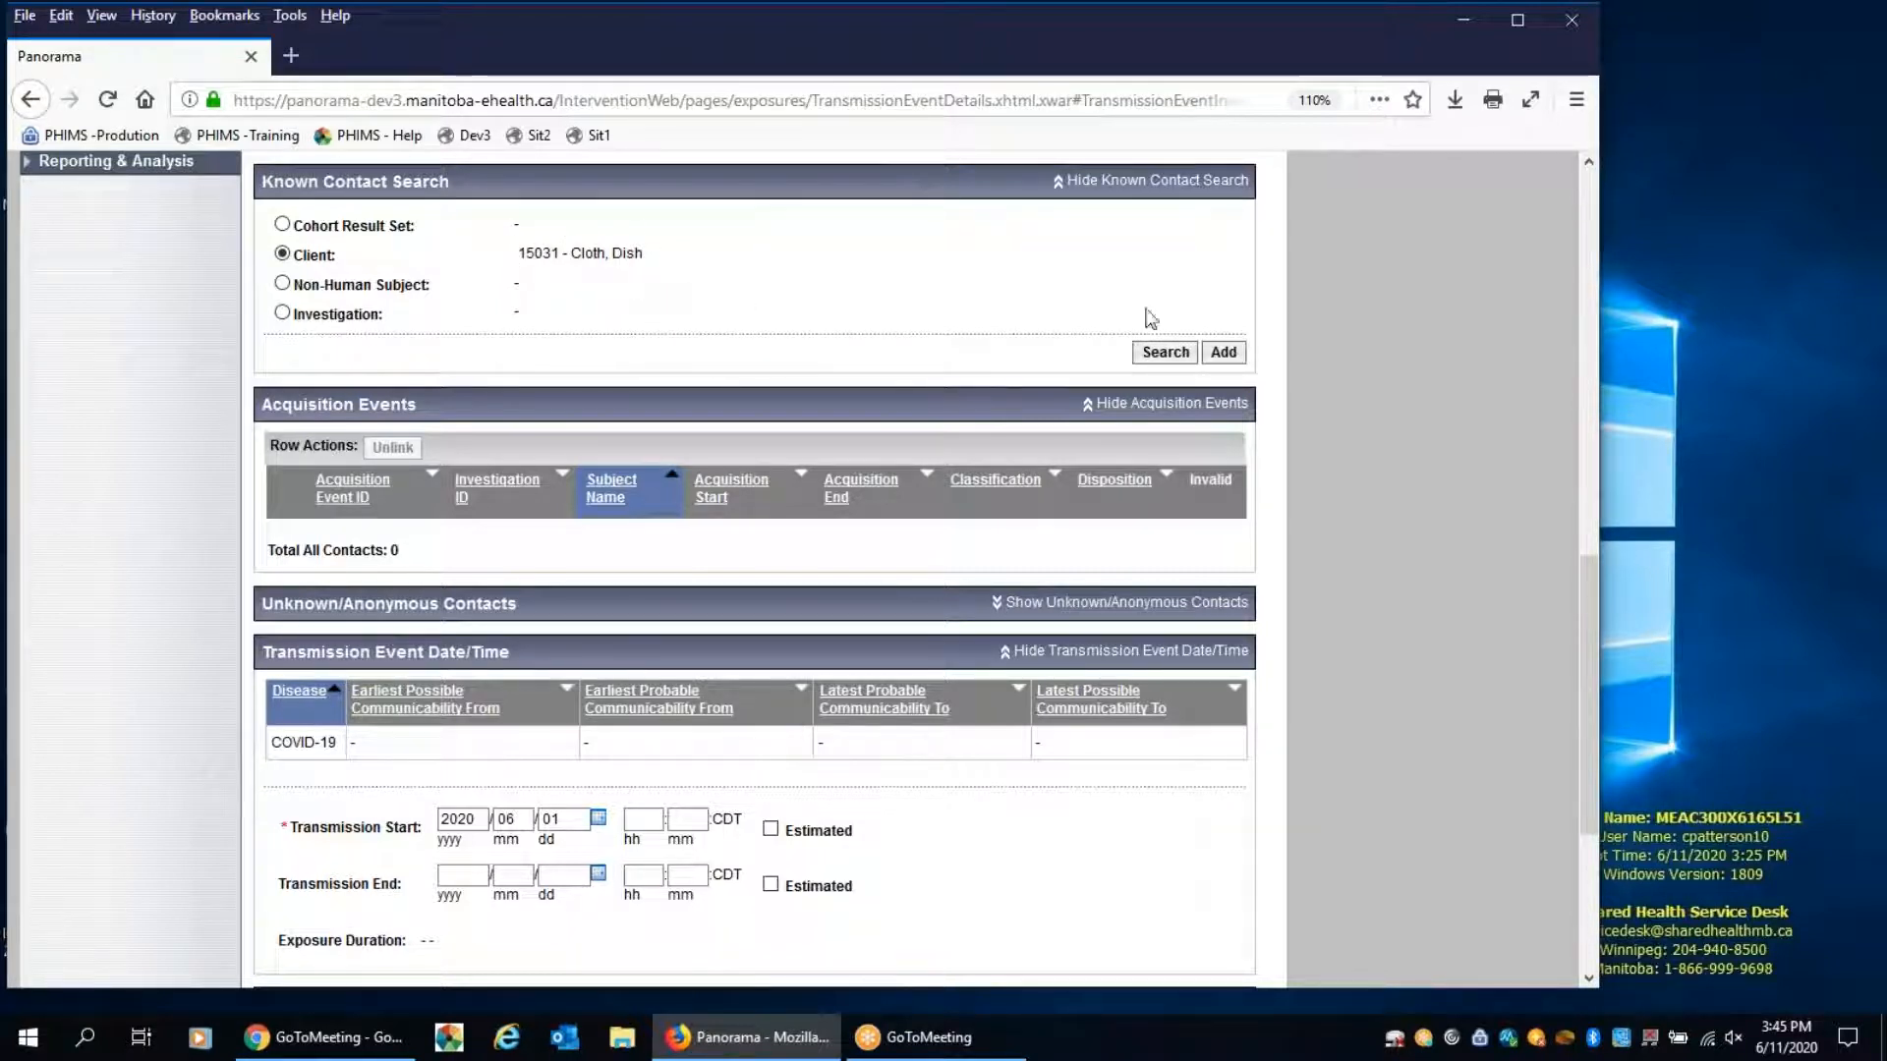
pyautogui.click(1225, 355)
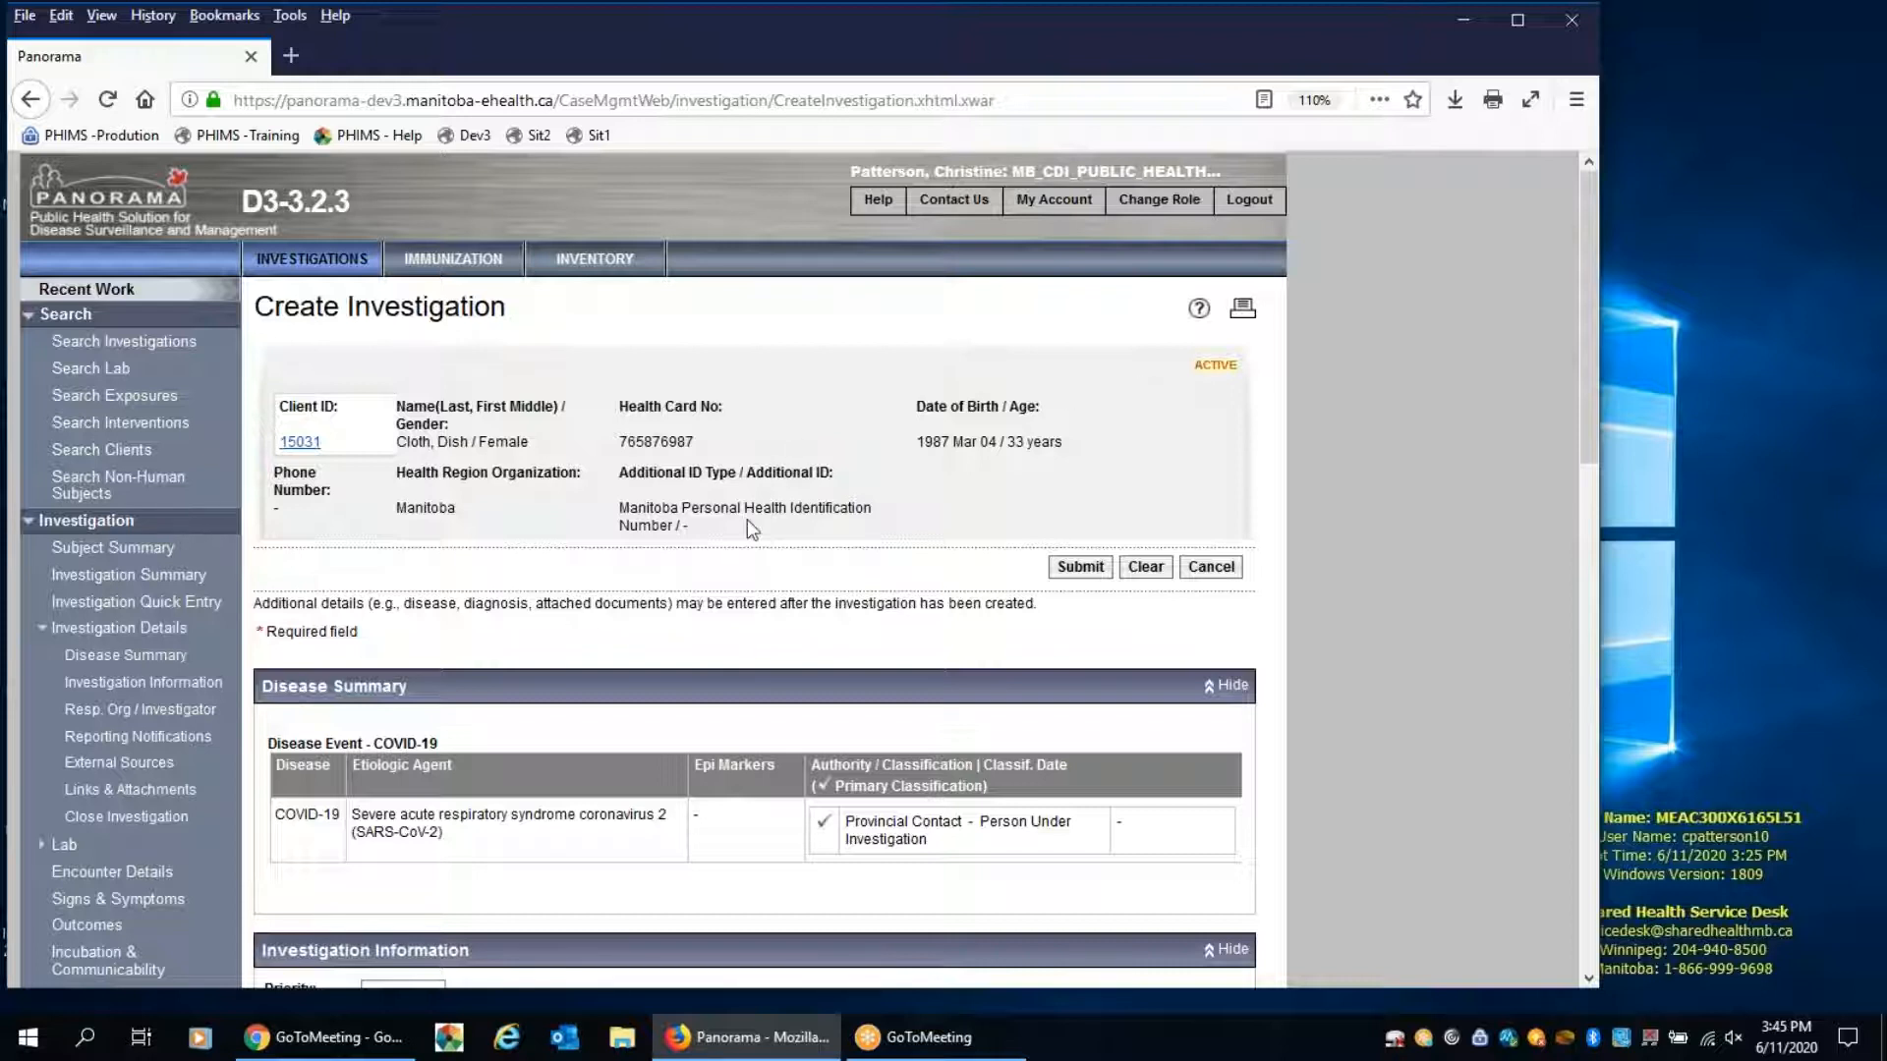
# Set the contact investigation's disposition to "Follow up performed by region"
pyautogui.scroll(-3, 747, 519)
pyautogui.scroll(-1, 747, 519)
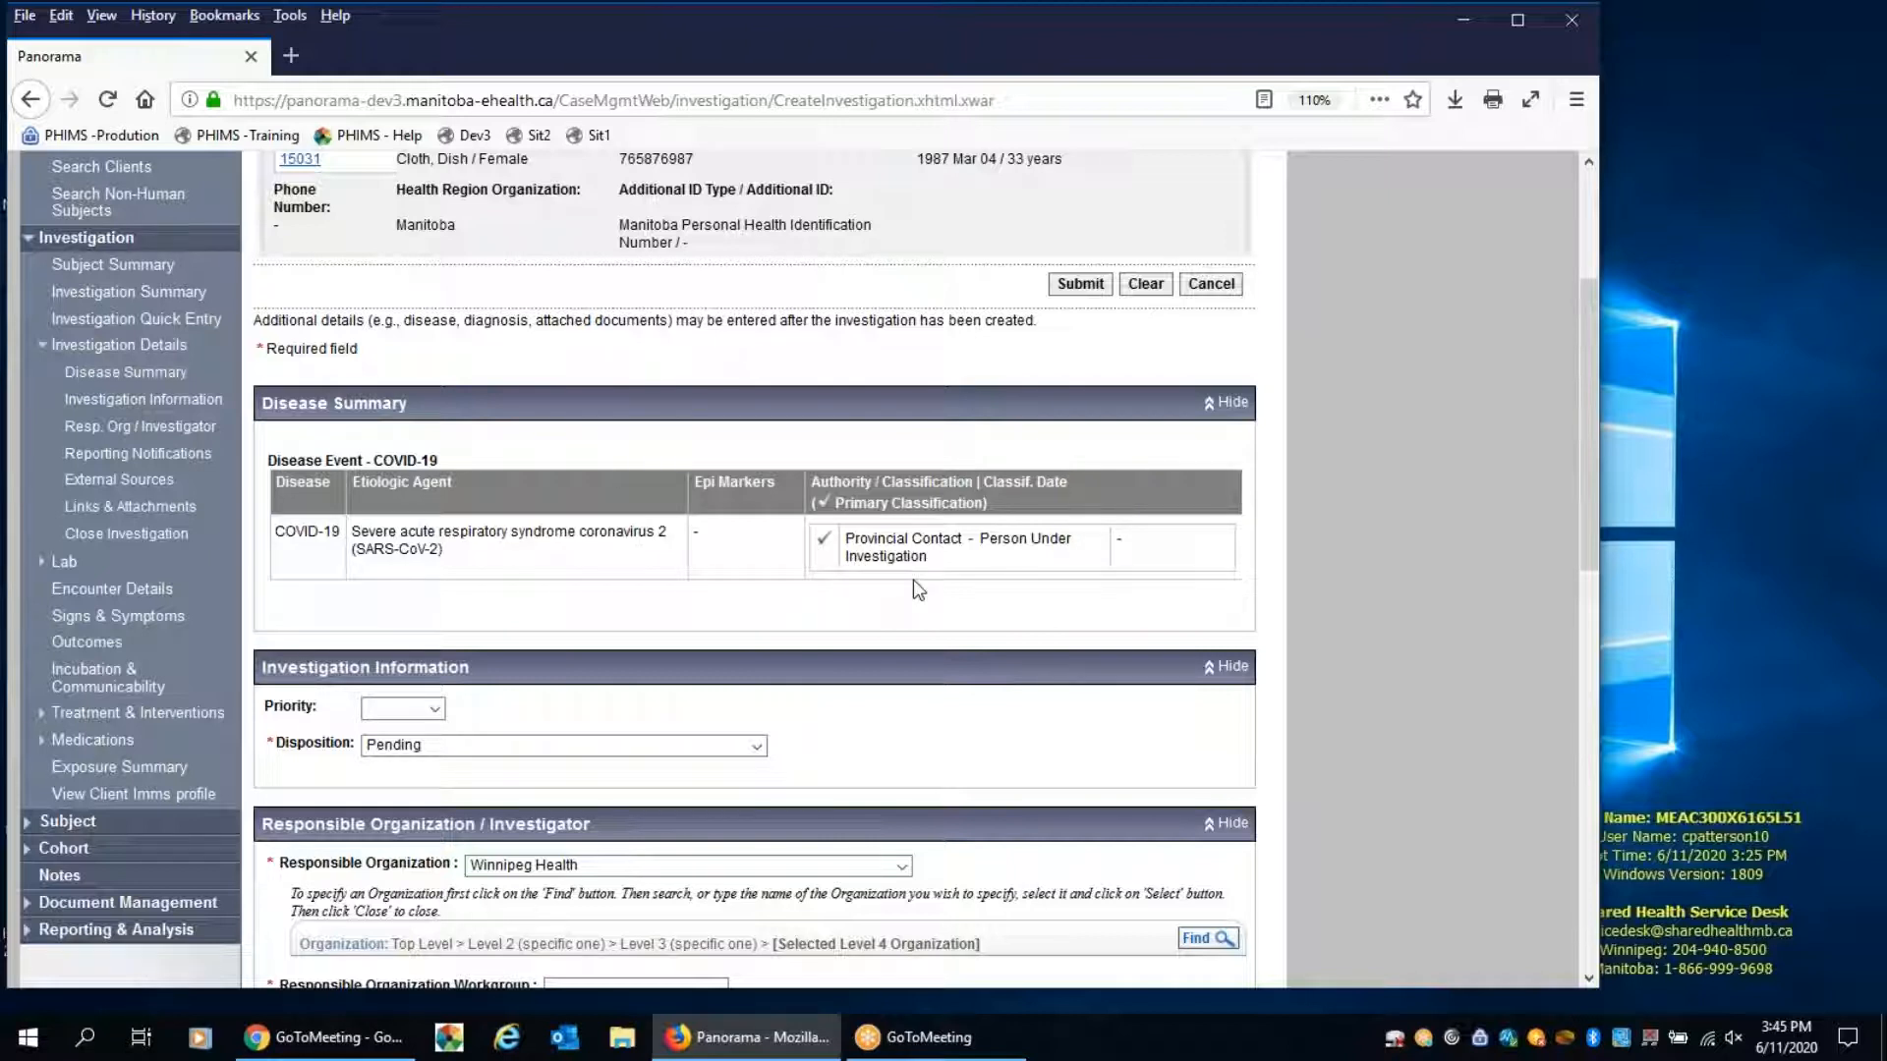
pyautogui.scroll(-1, 735, 590)
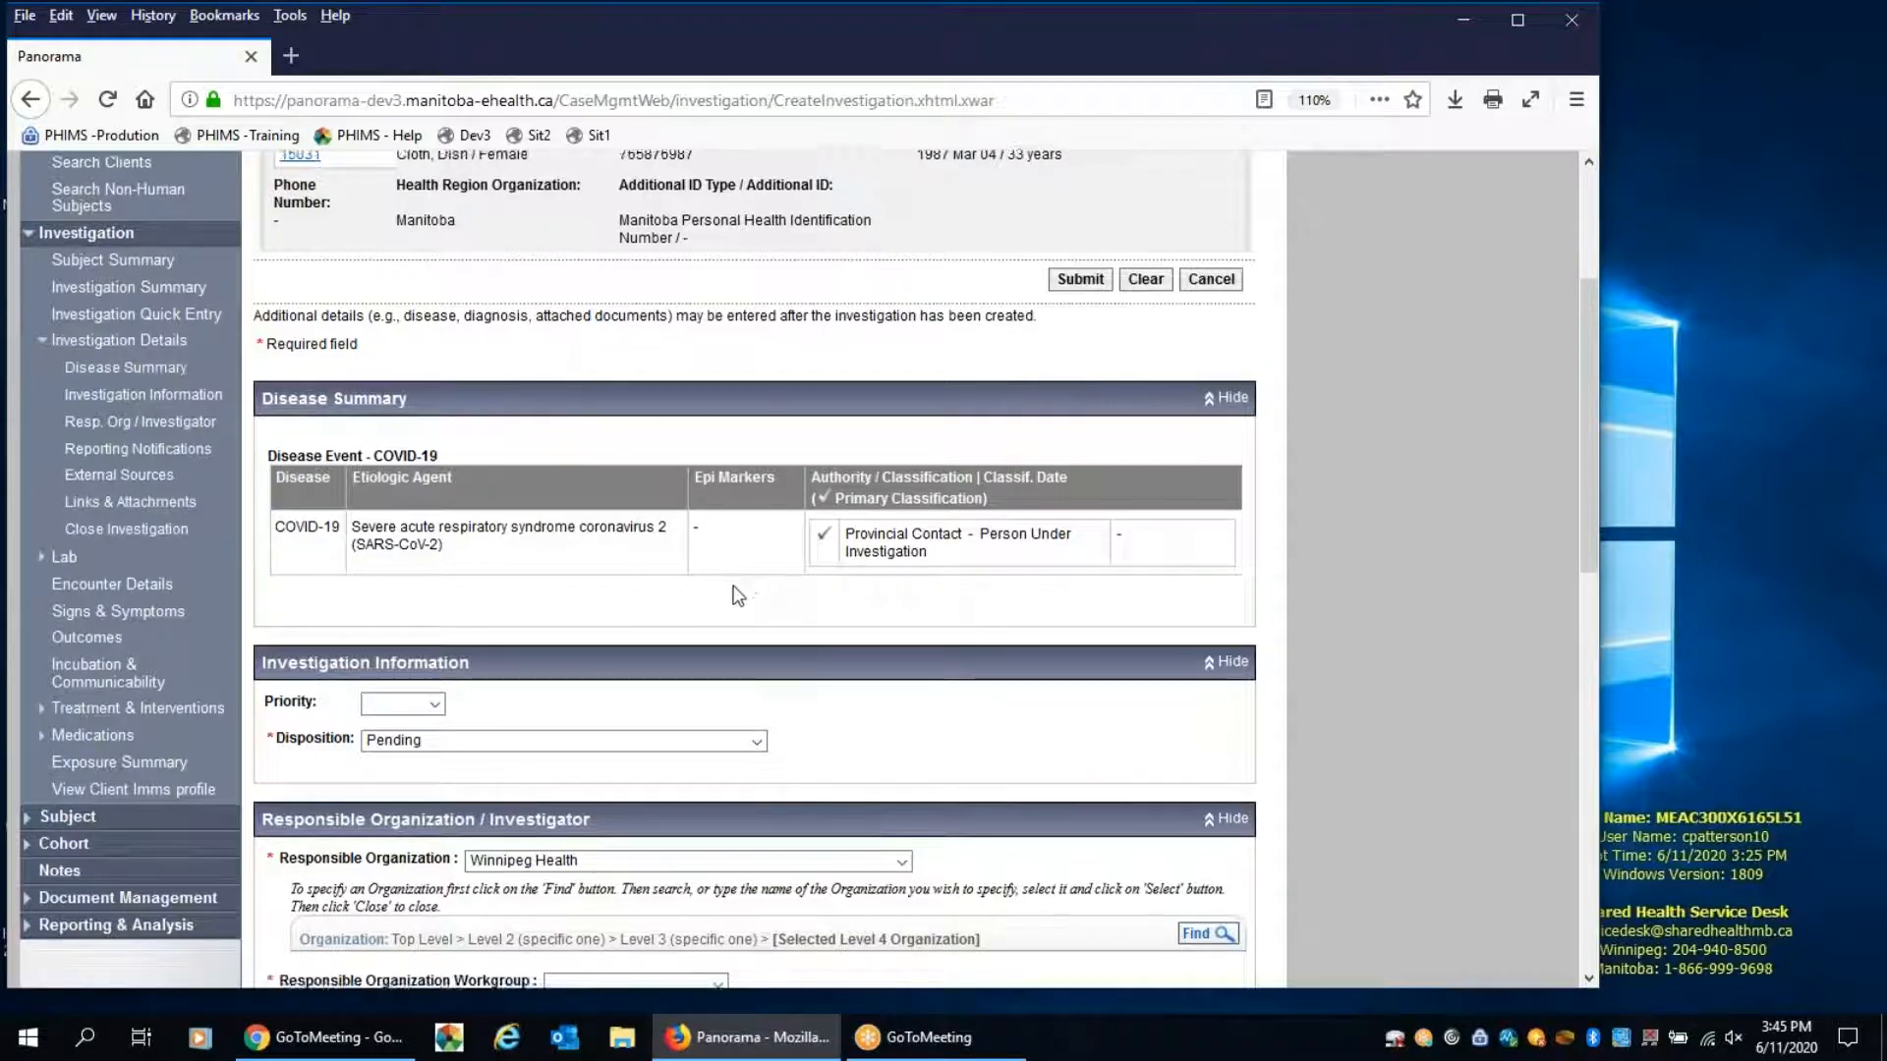
pyautogui.scroll(-2, 738, 596)
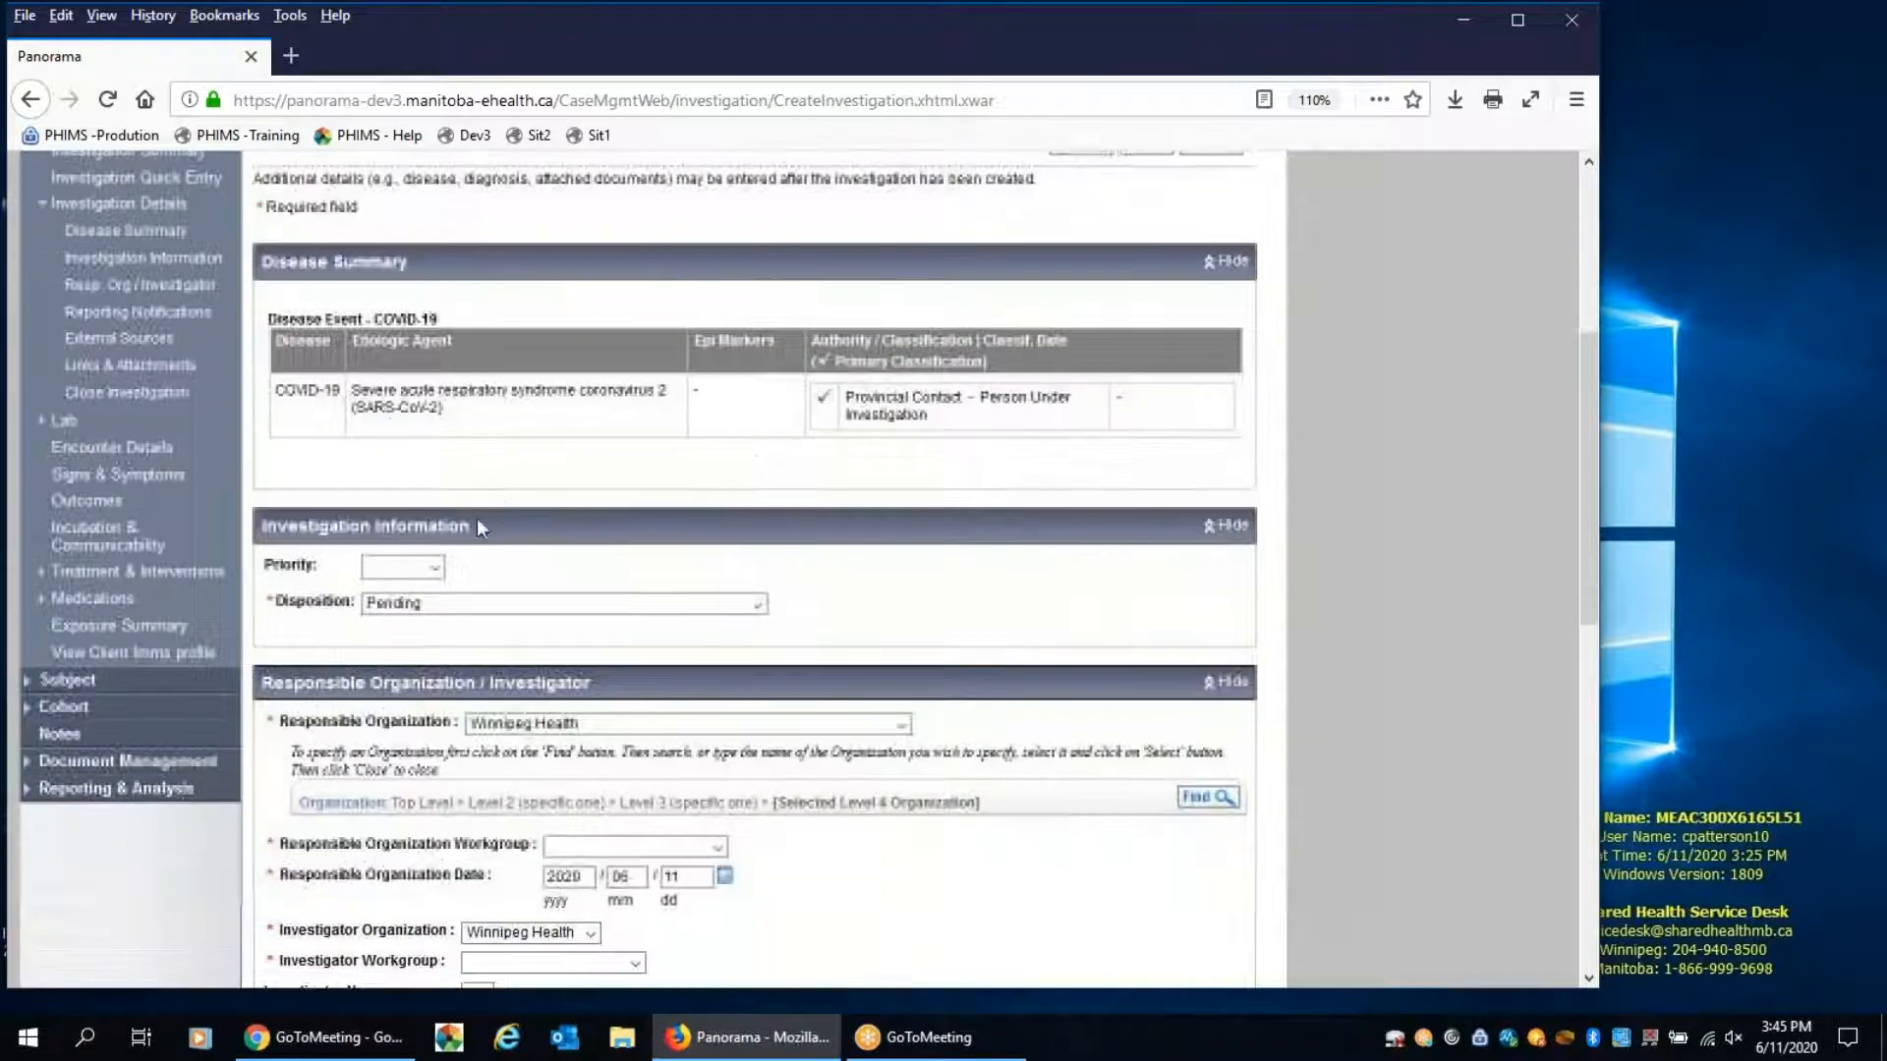
pyautogui.click(416, 604)
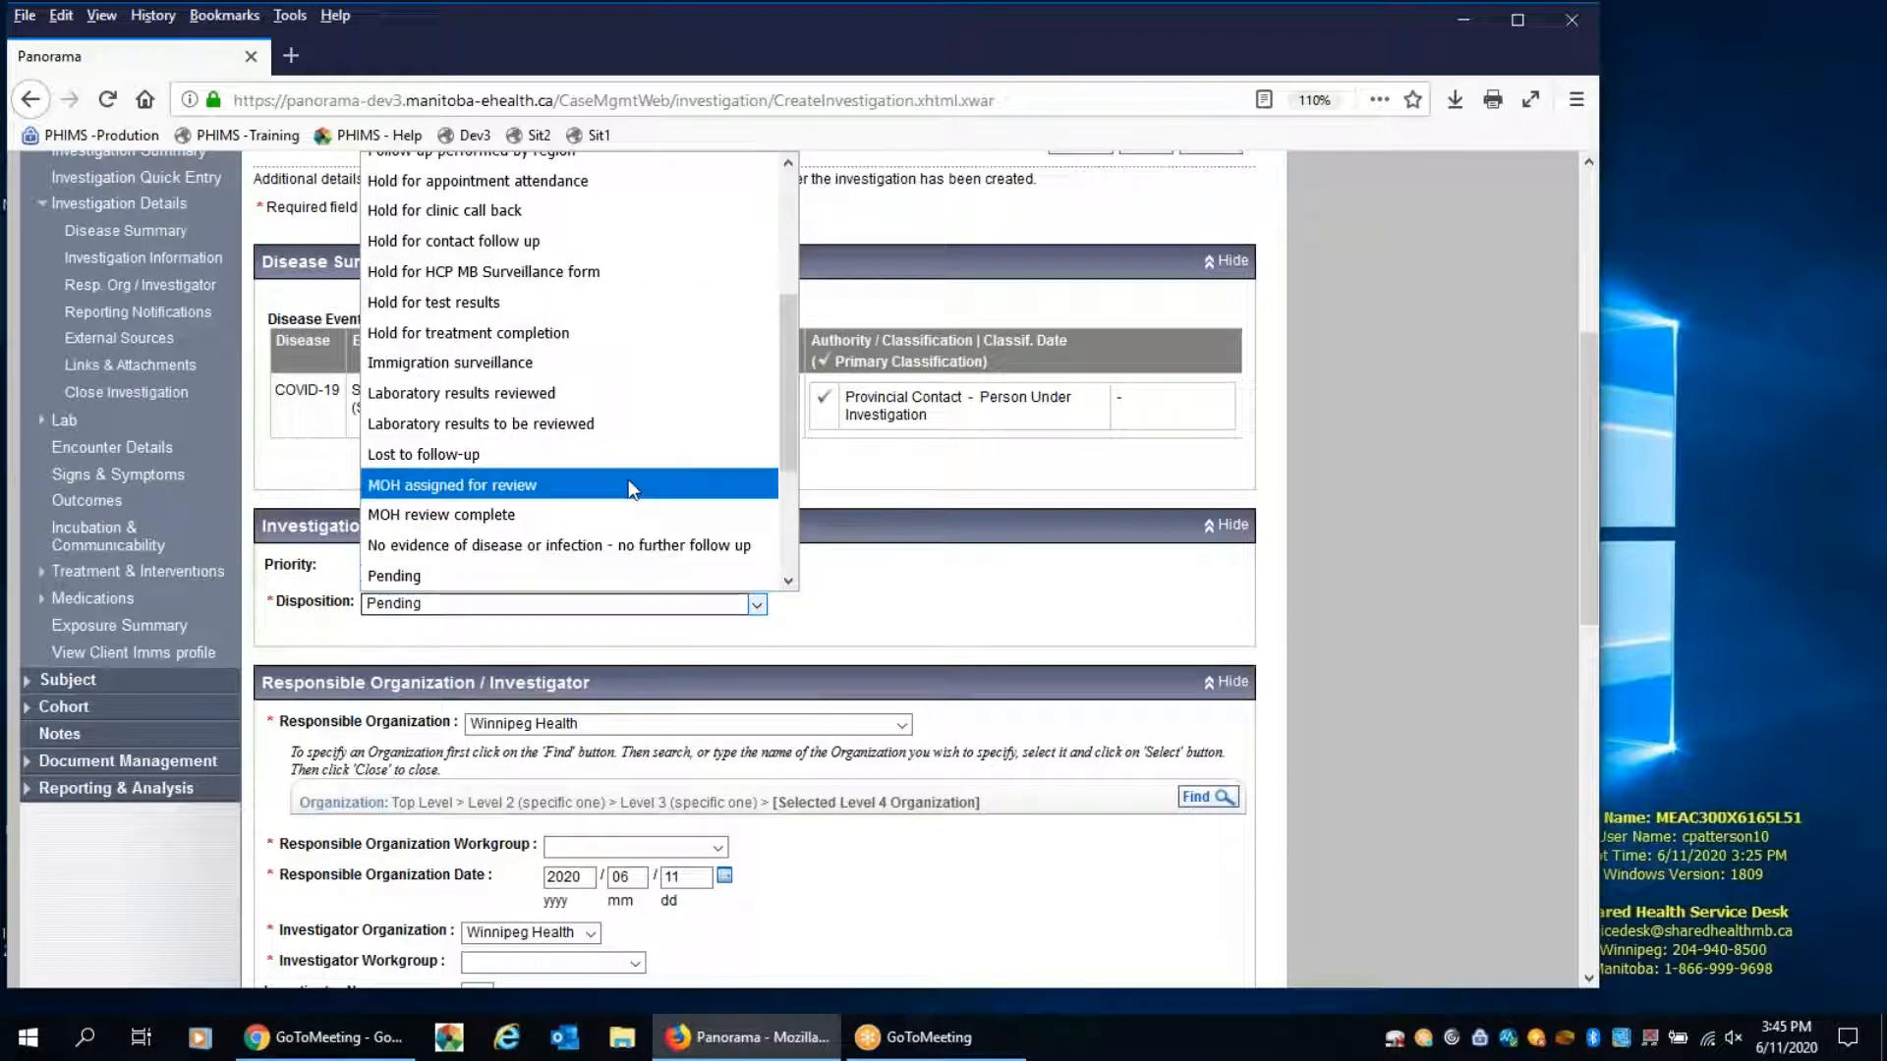
pyautogui.scroll(3, 632, 486)
pyautogui.scroll(1, 540, 304)
pyautogui.click(530, 411)
# Set the responsible organization workgroup to CD-Winnipeg Health
pyautogui.scroll(-3, 1013, 568)
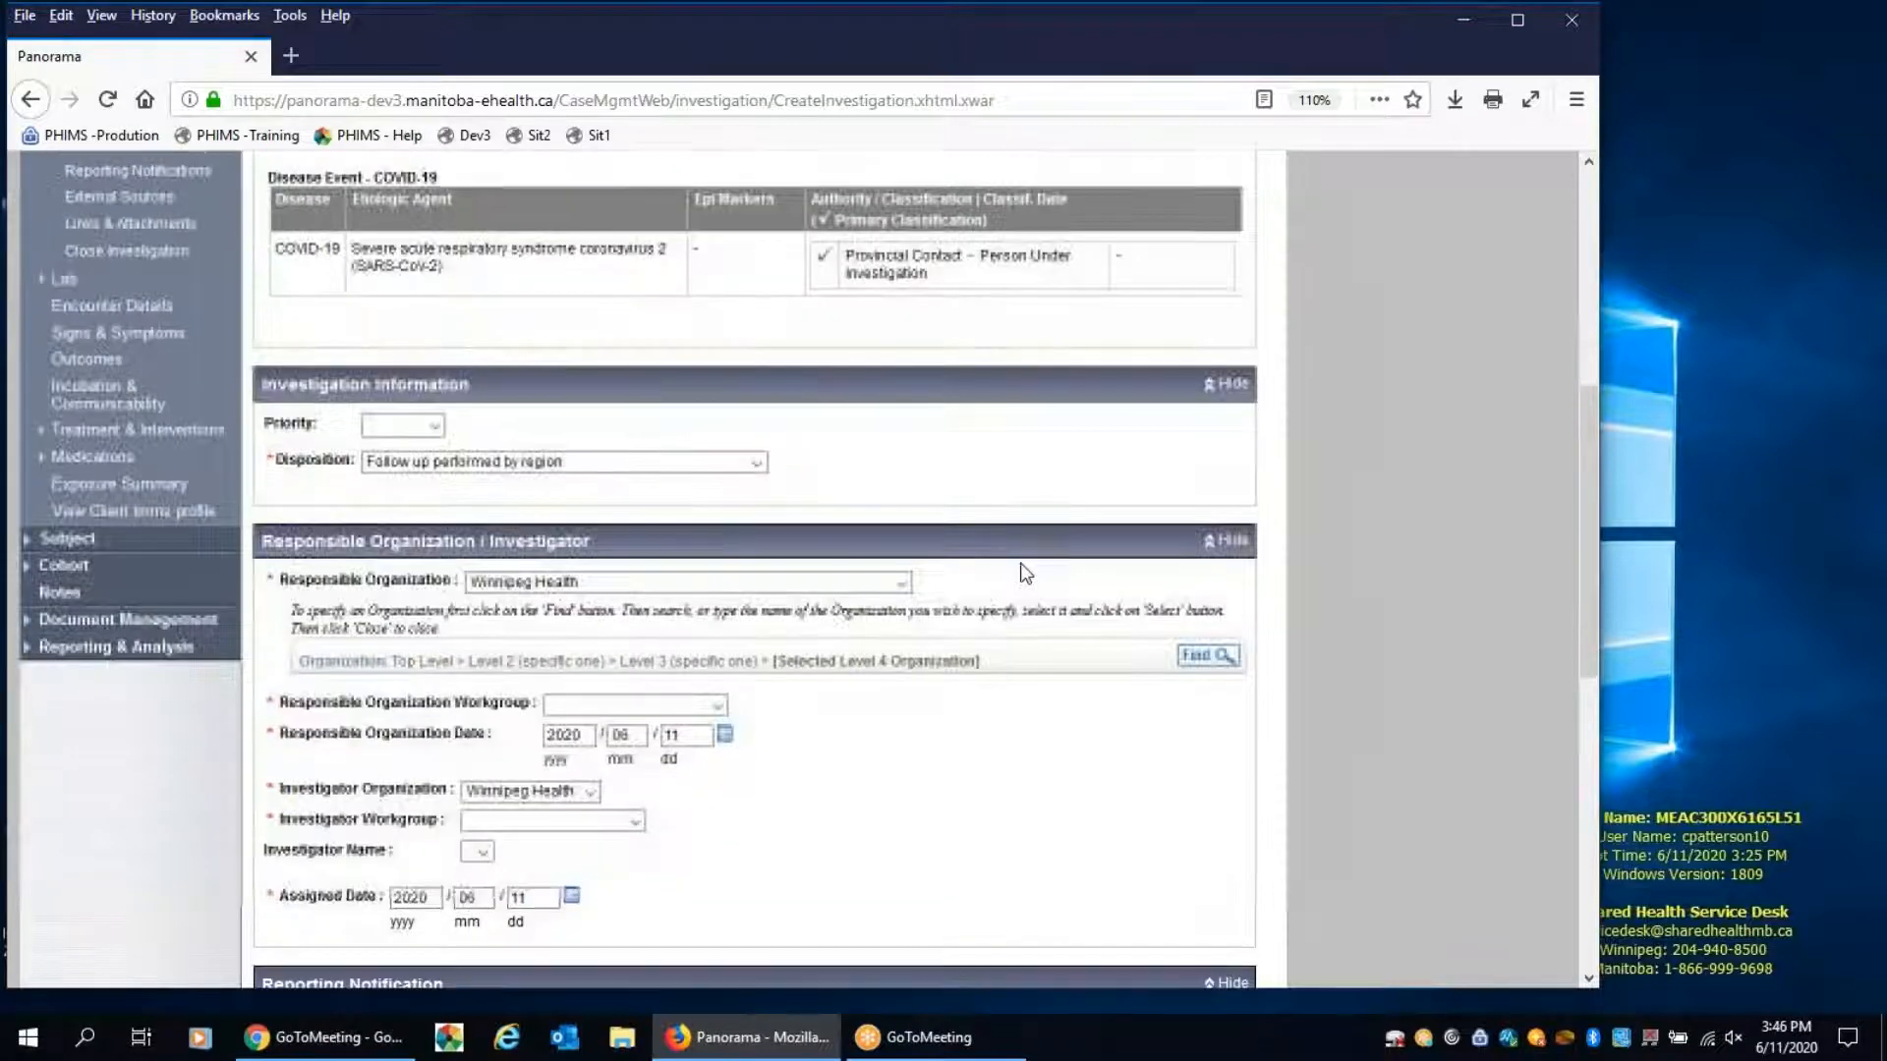
pyautogui.scroll(-2, 973, 558)
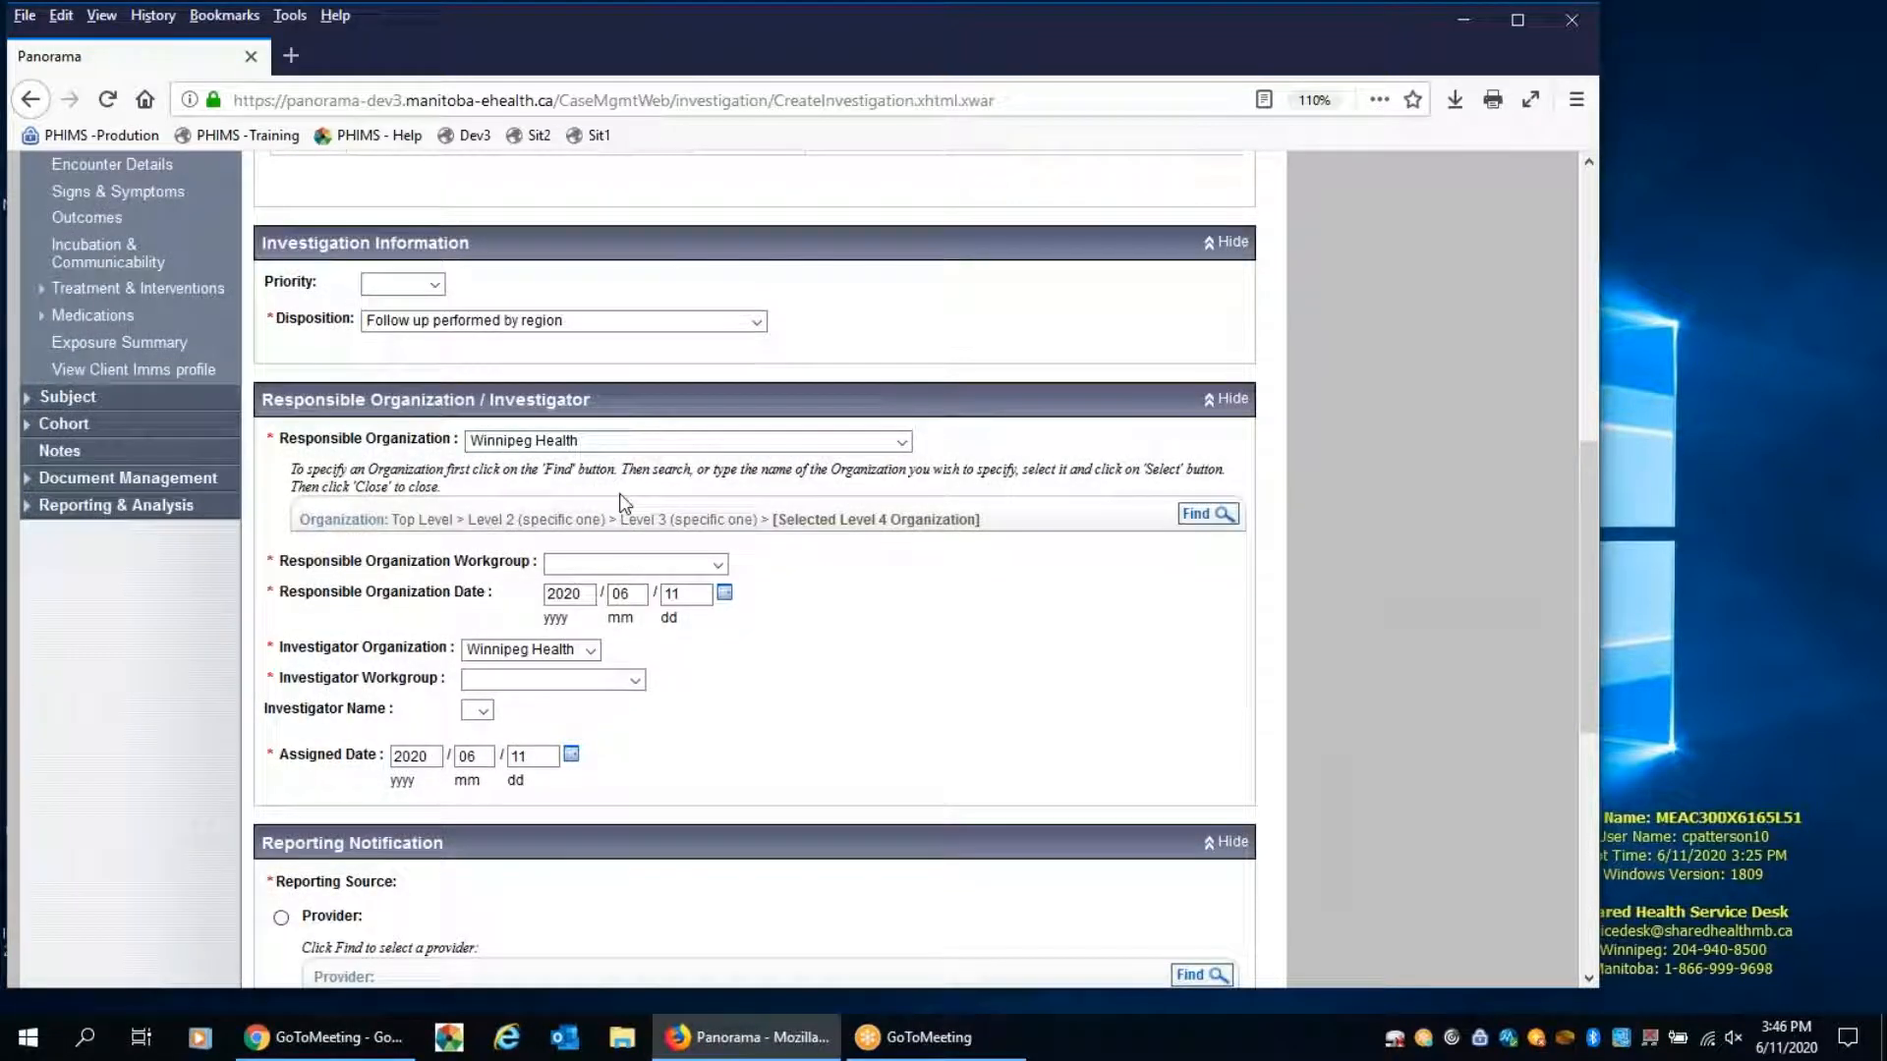
pyautogui.click(587, 564)
pyautogui.click(641, 620)
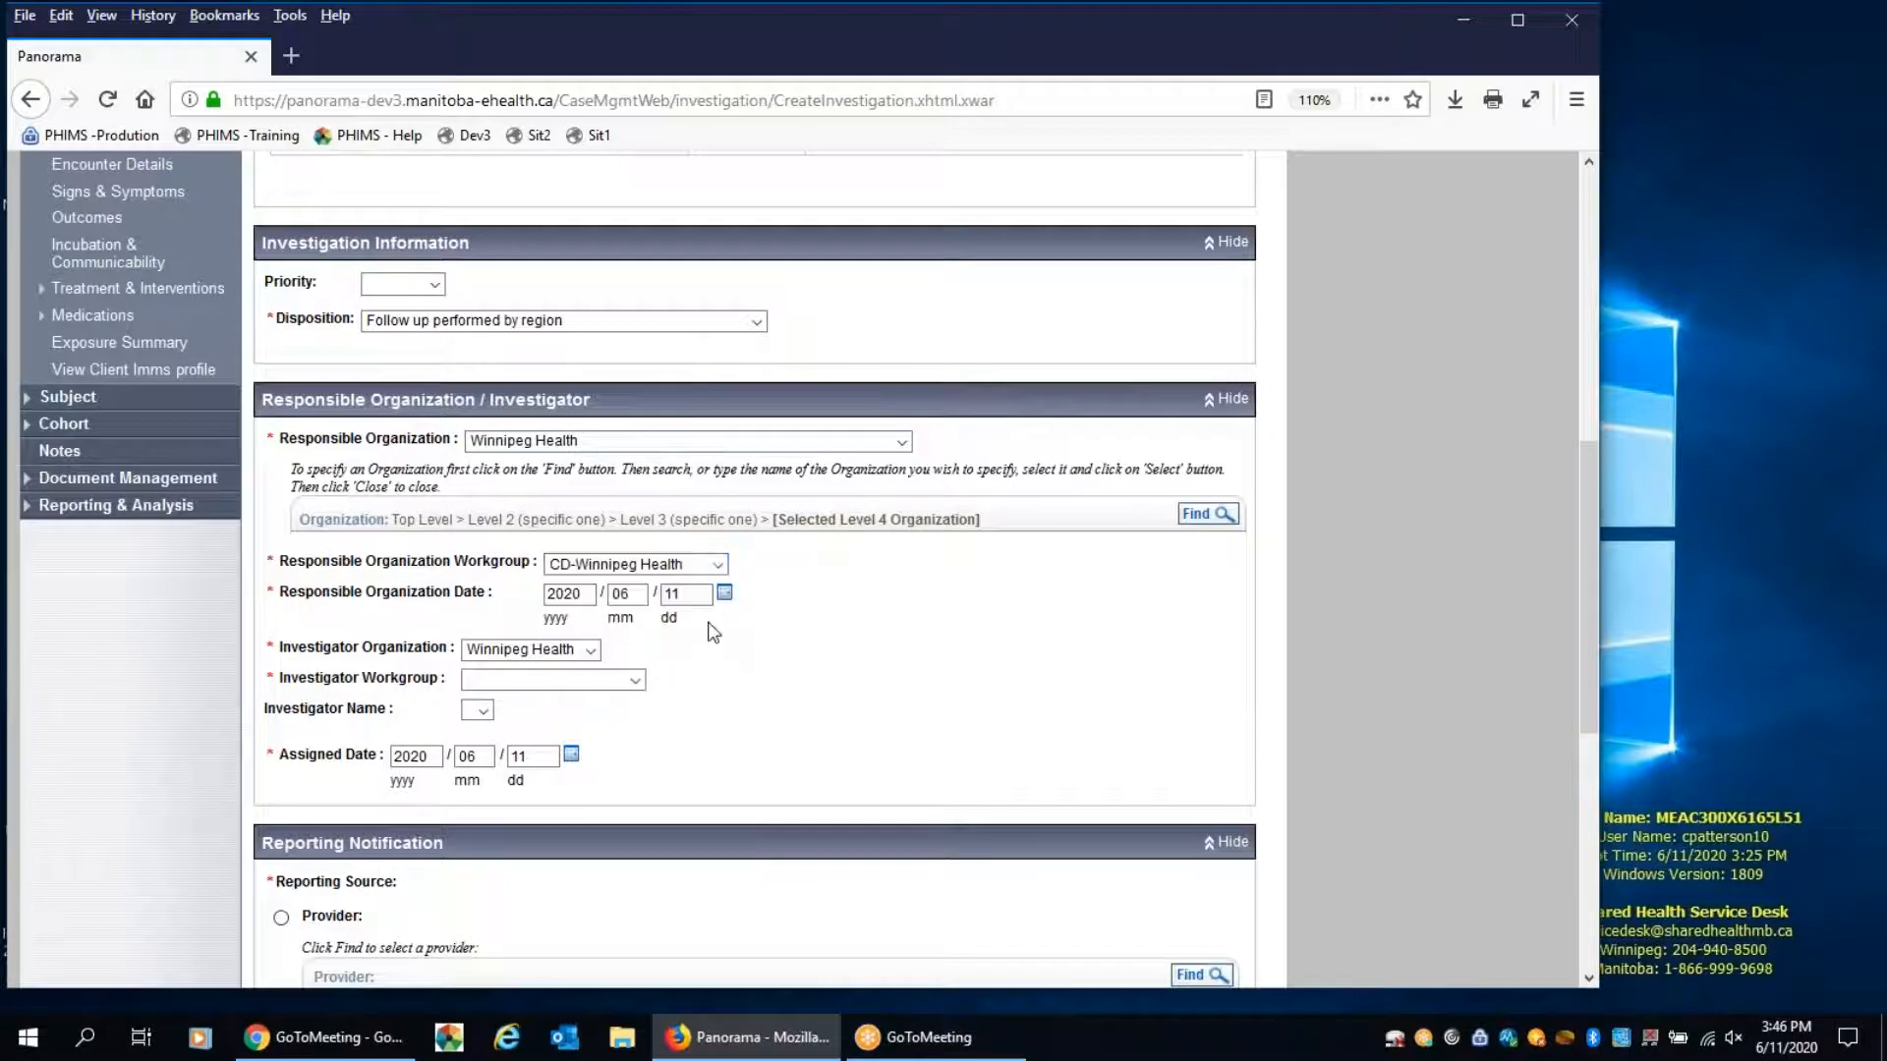
# Set the investigator workgroup to CD-Winnipeg Health
pyautogui.click(578, 680)
pyautogui.click(553, 736)
# Set the reporting source to Other and describe it as "Surveillance Form"
pyautogui.scroll(-5, 871, 637)
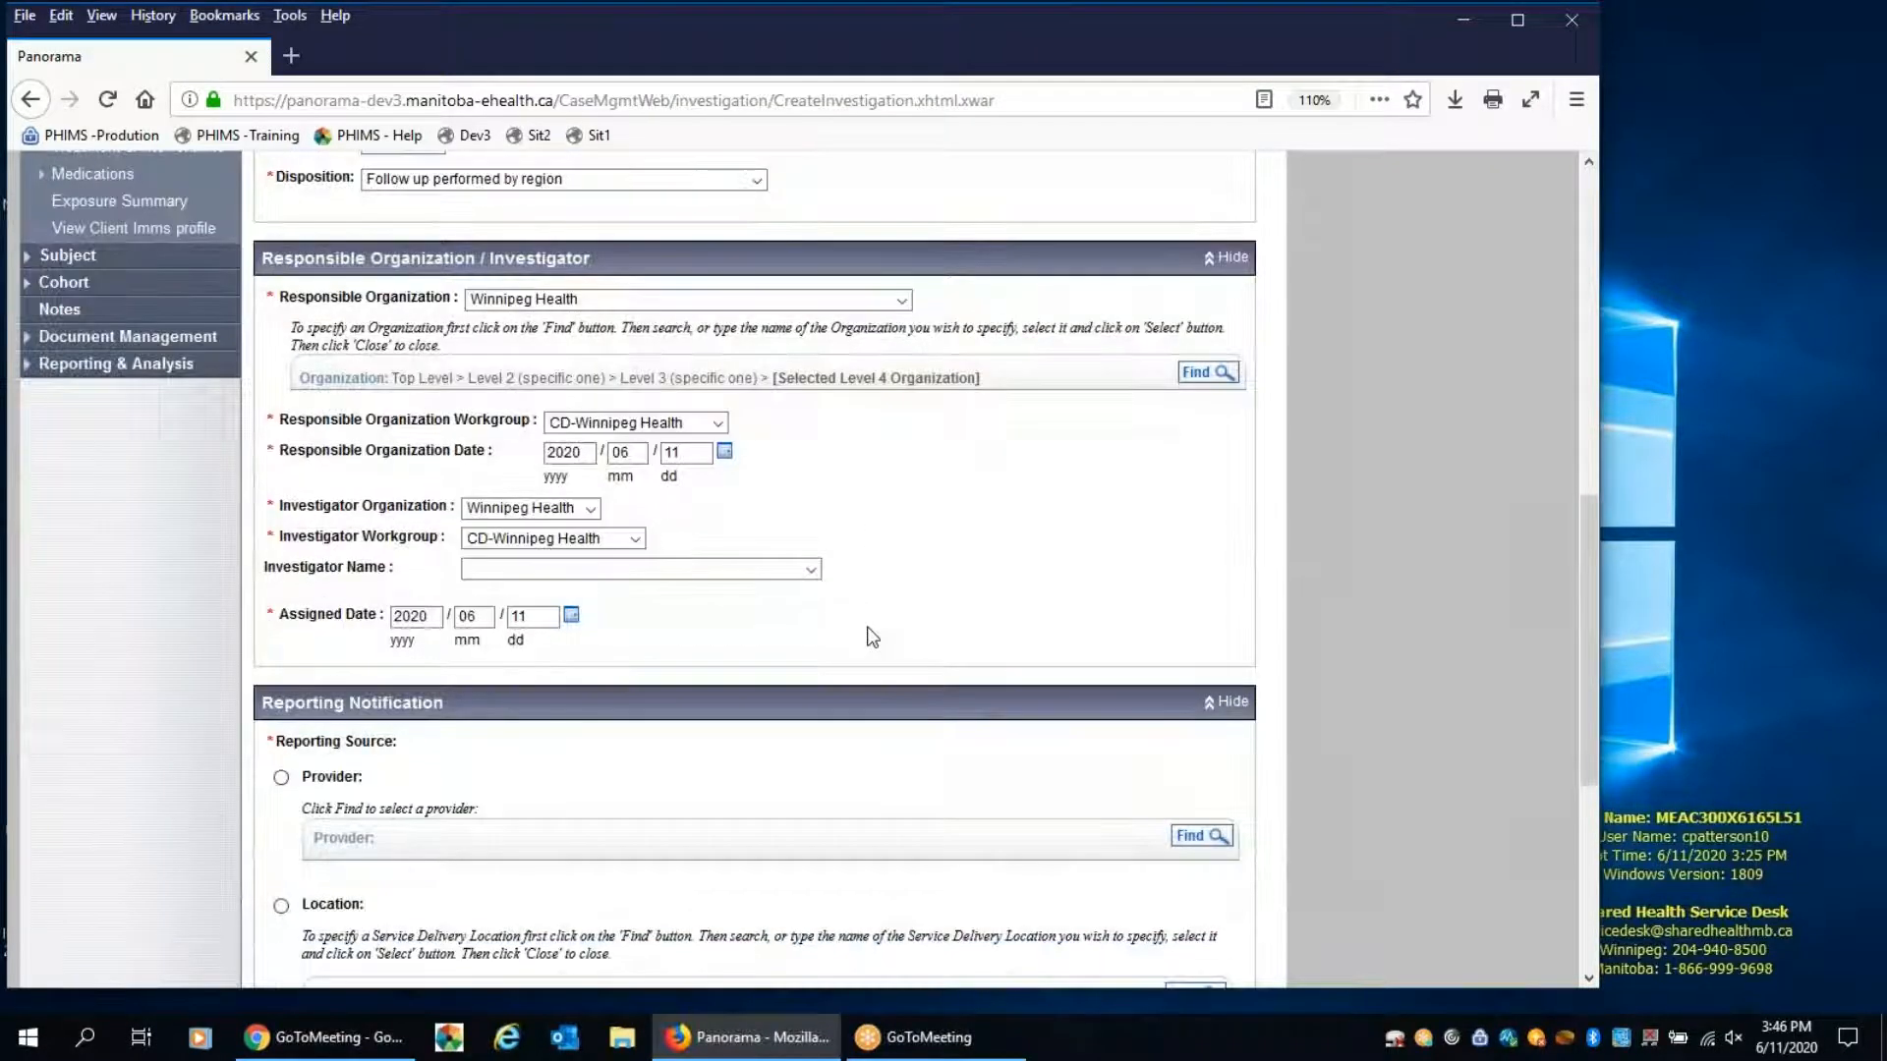
pyautogui.scroll(-5, 872, 637)
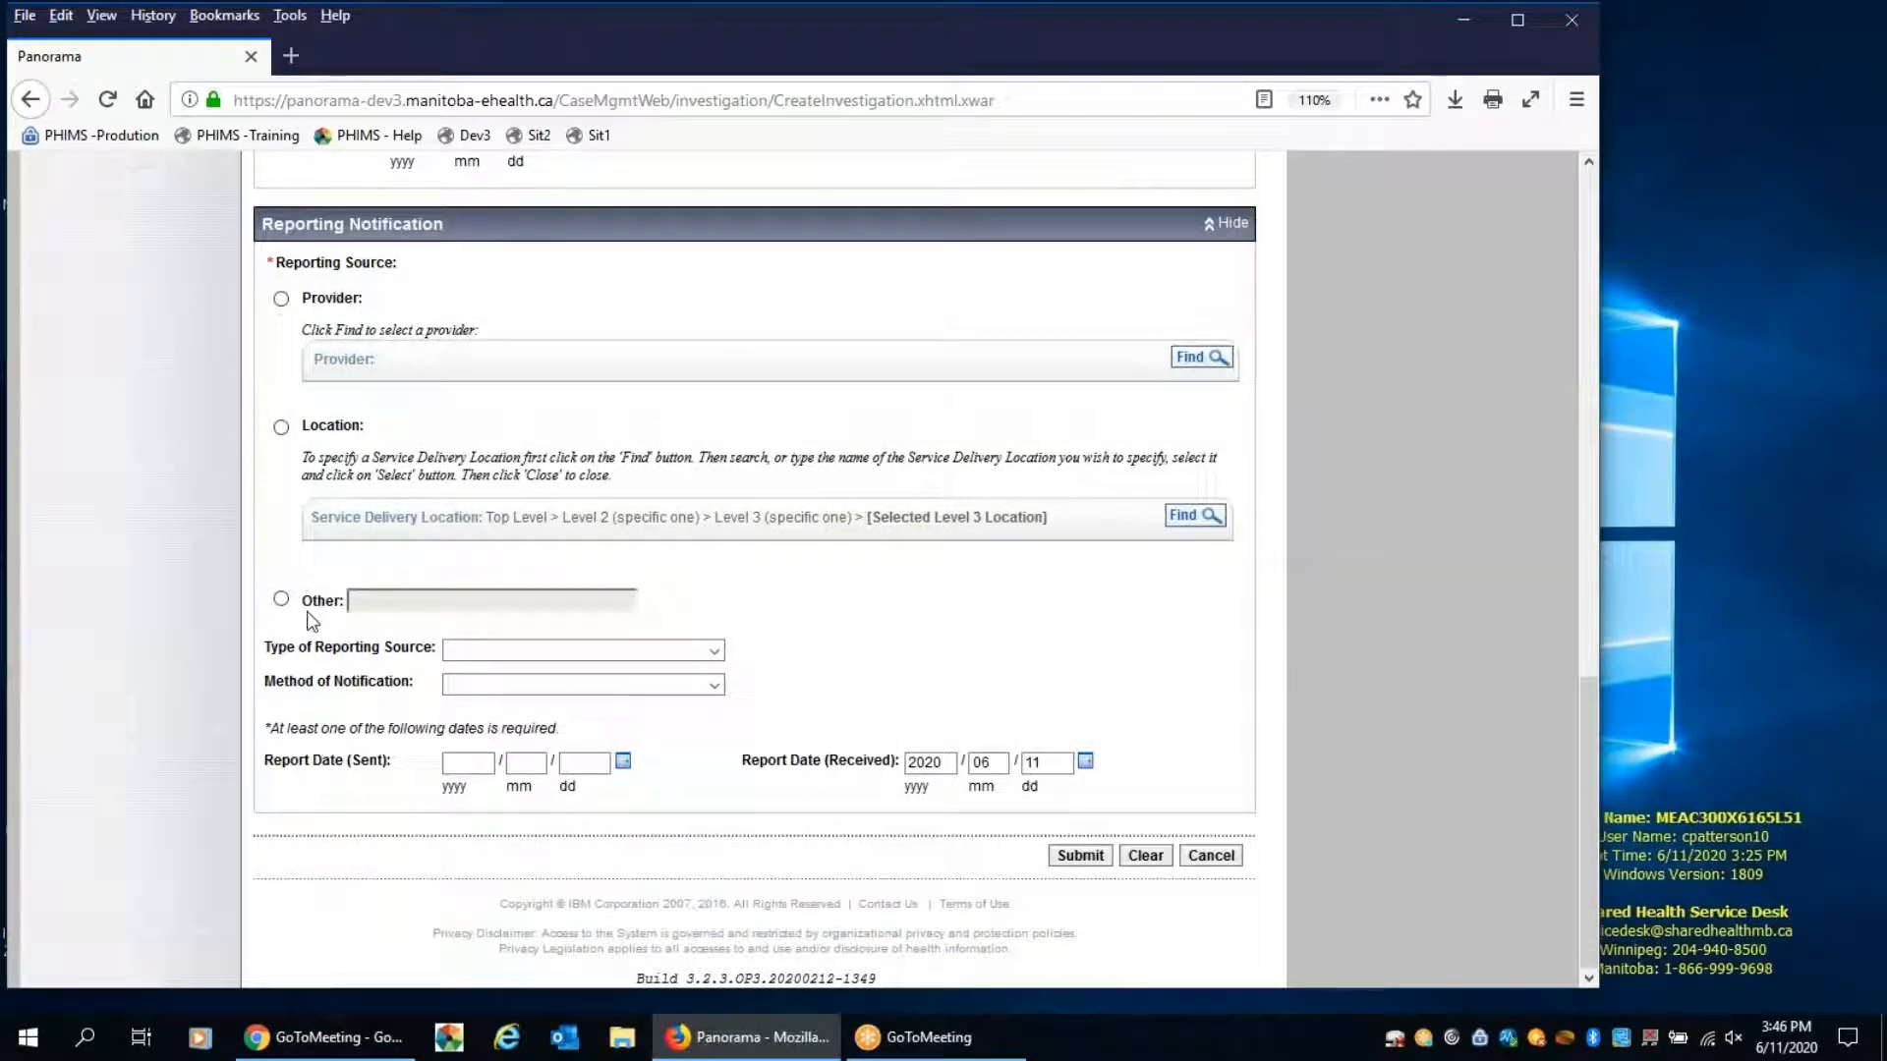
pyautogui.click(283, 600)
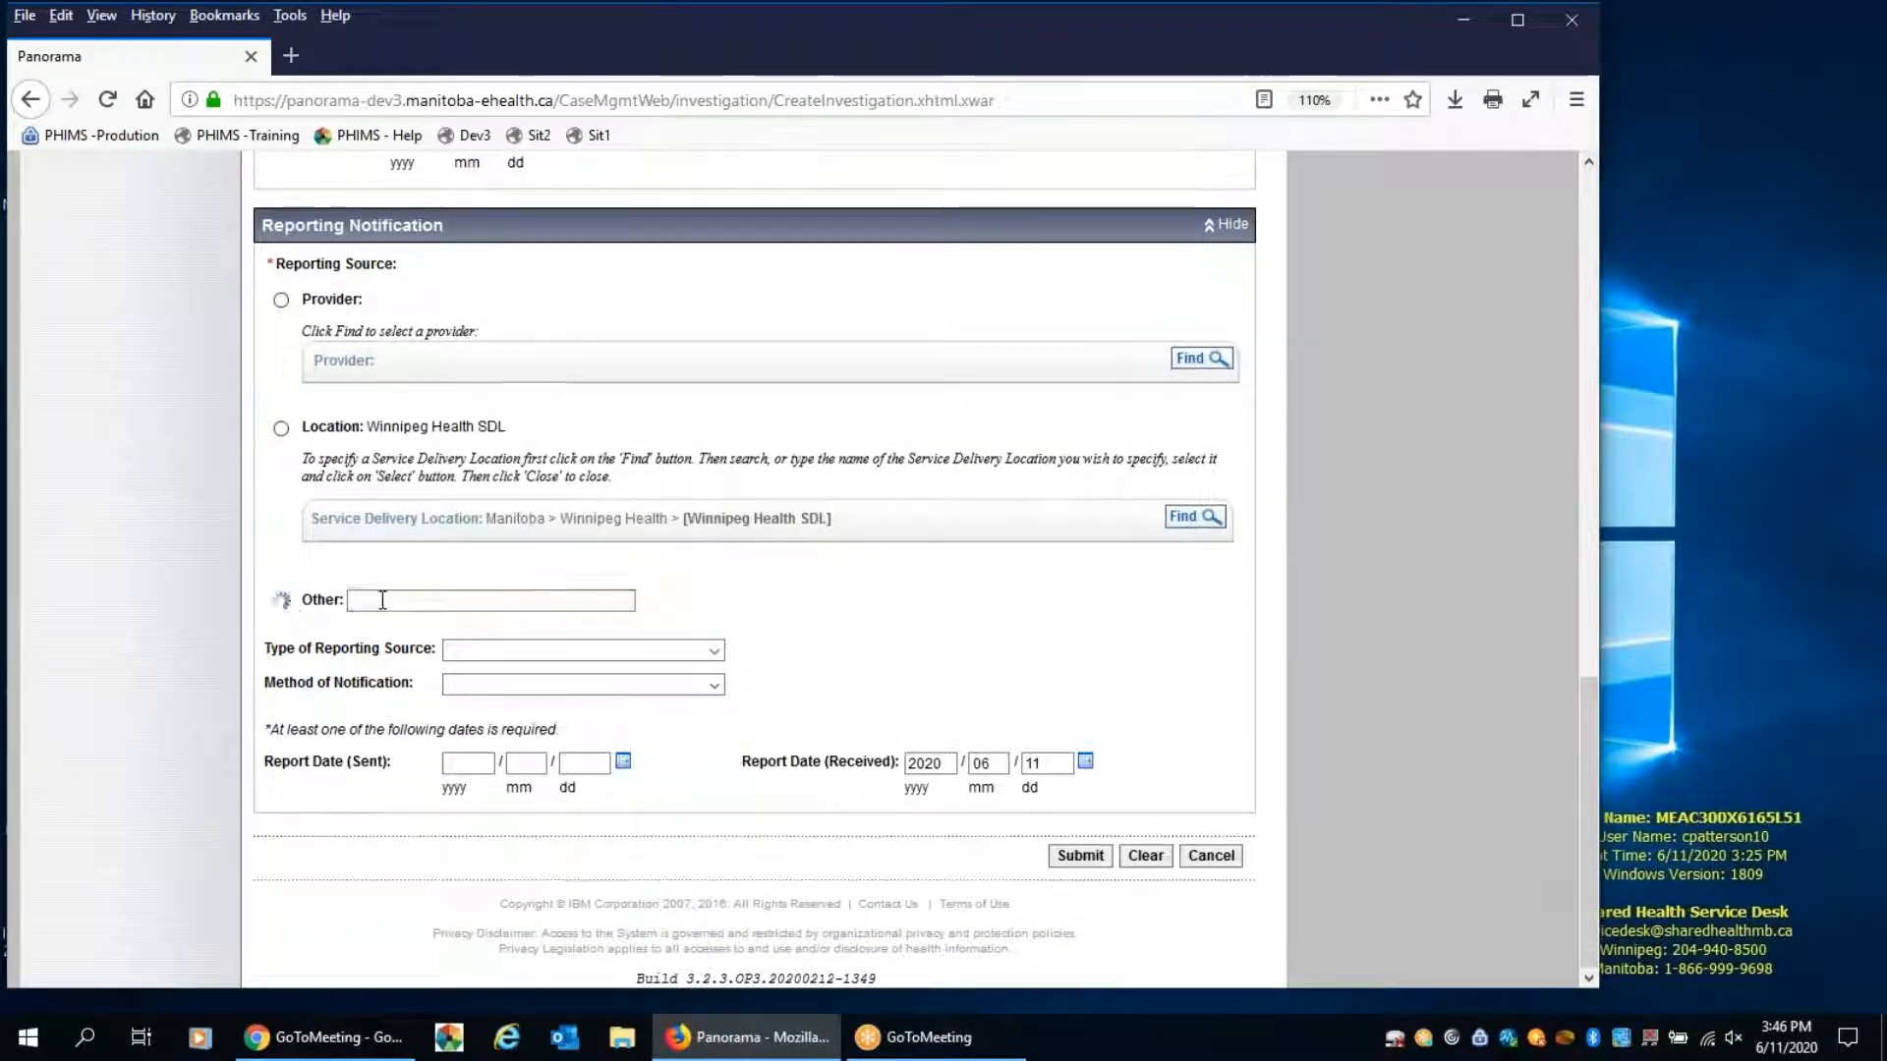
pyautogui.click(419, 605)
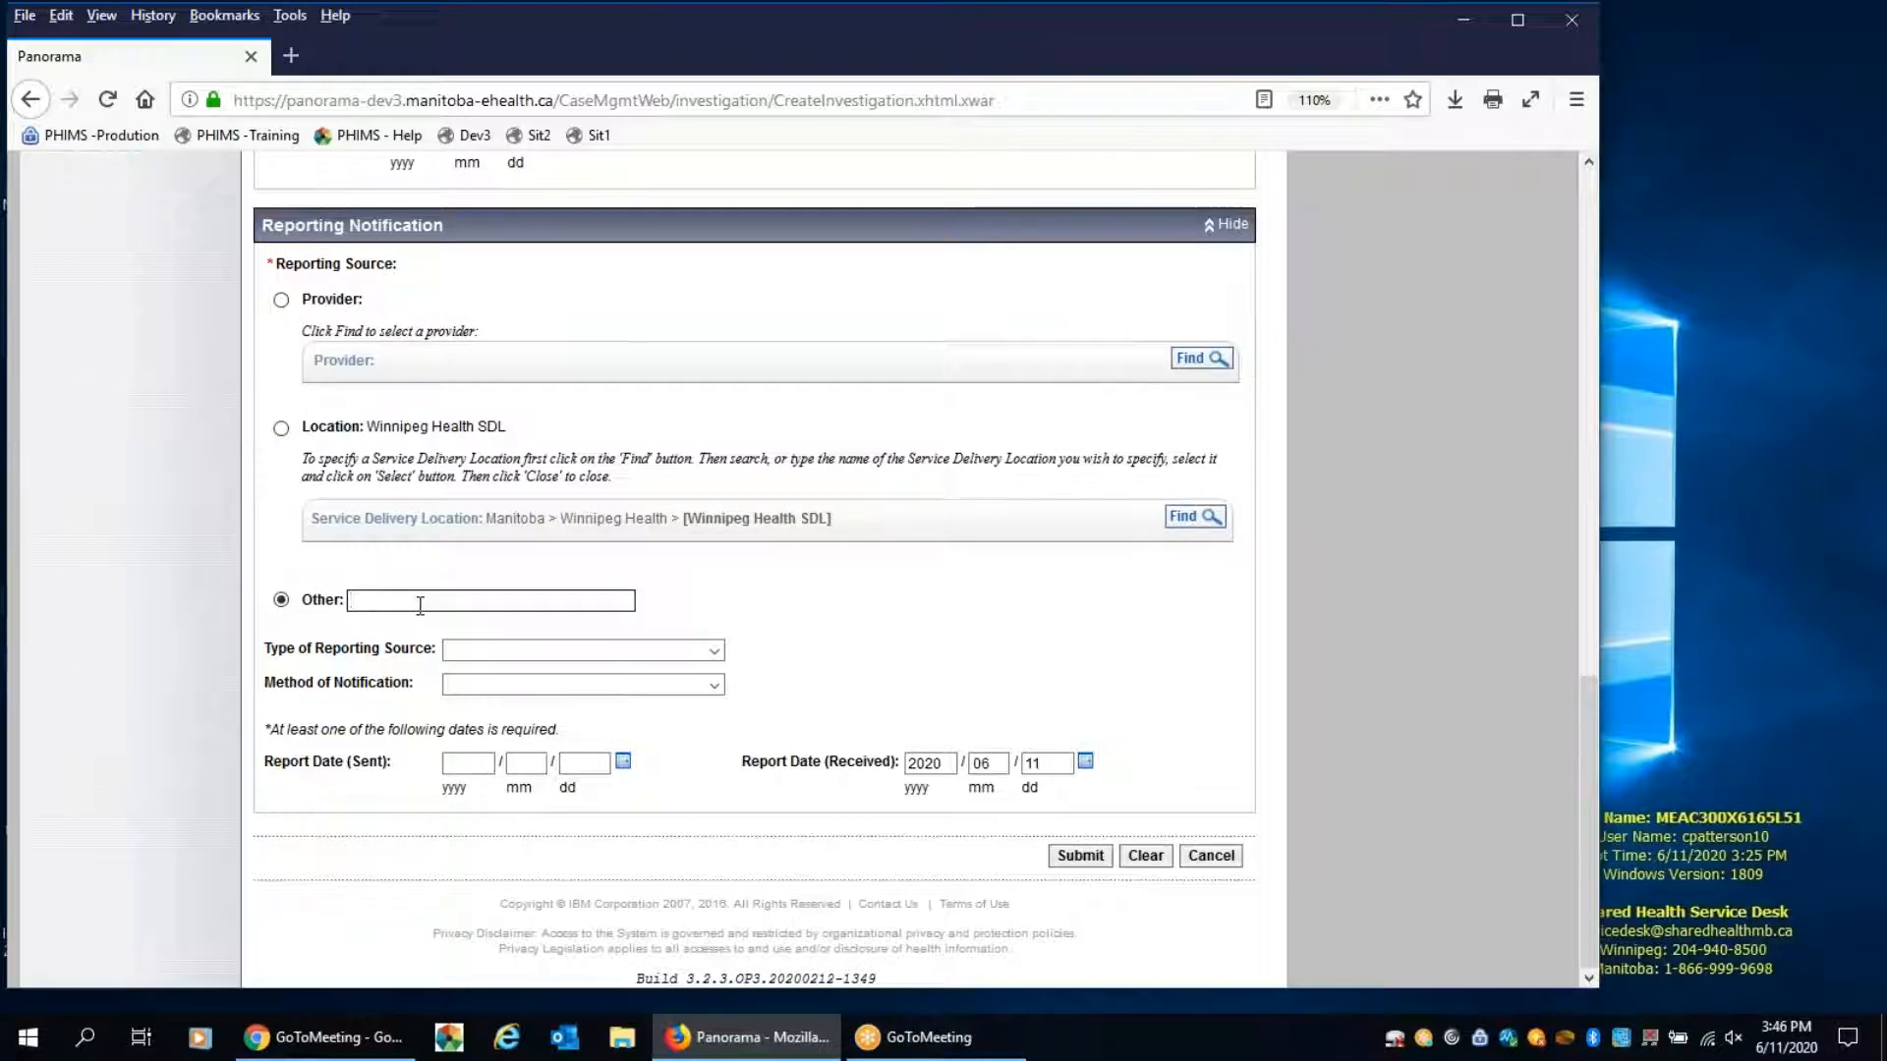
pyautogui.write('Surveillance Form')
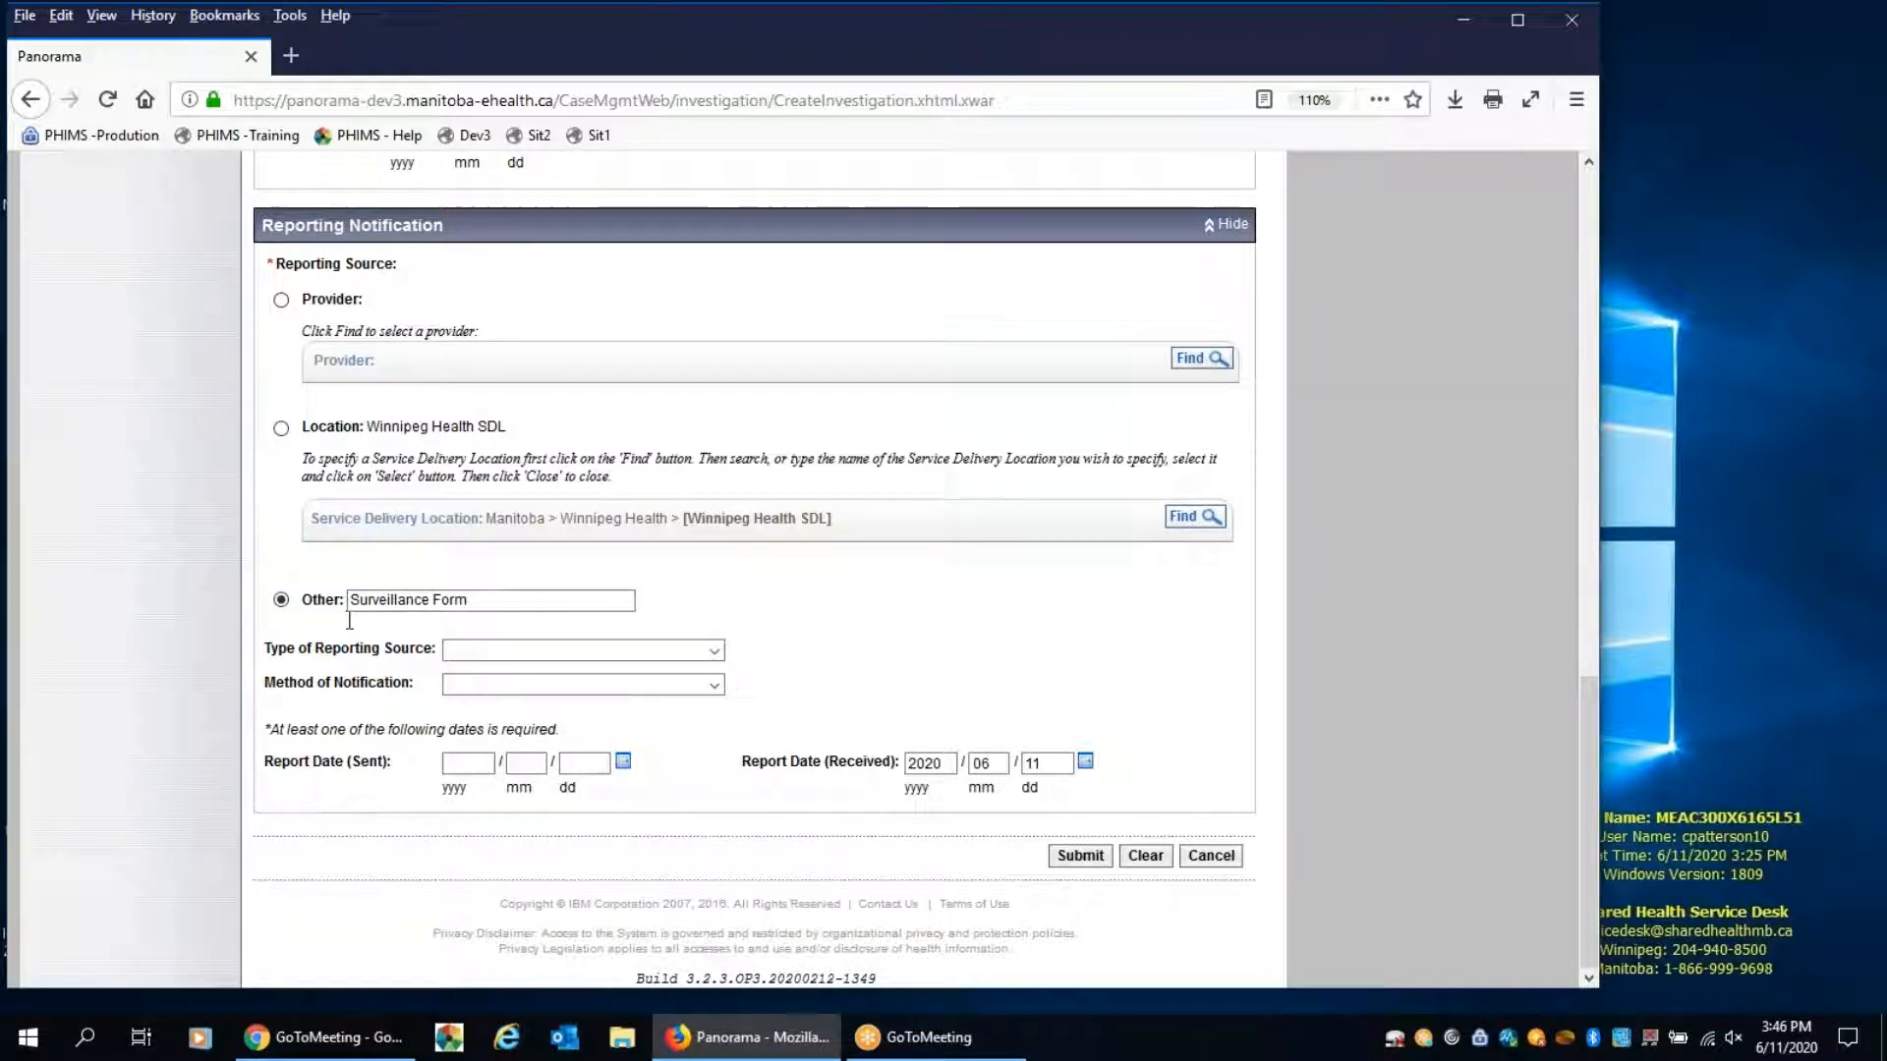
# Choose Surveillance Form as the type of reporting source and submit the new contact investigation
pyautogui.click(483, 650)
pyautogui.scroll(-2, 570, 497)
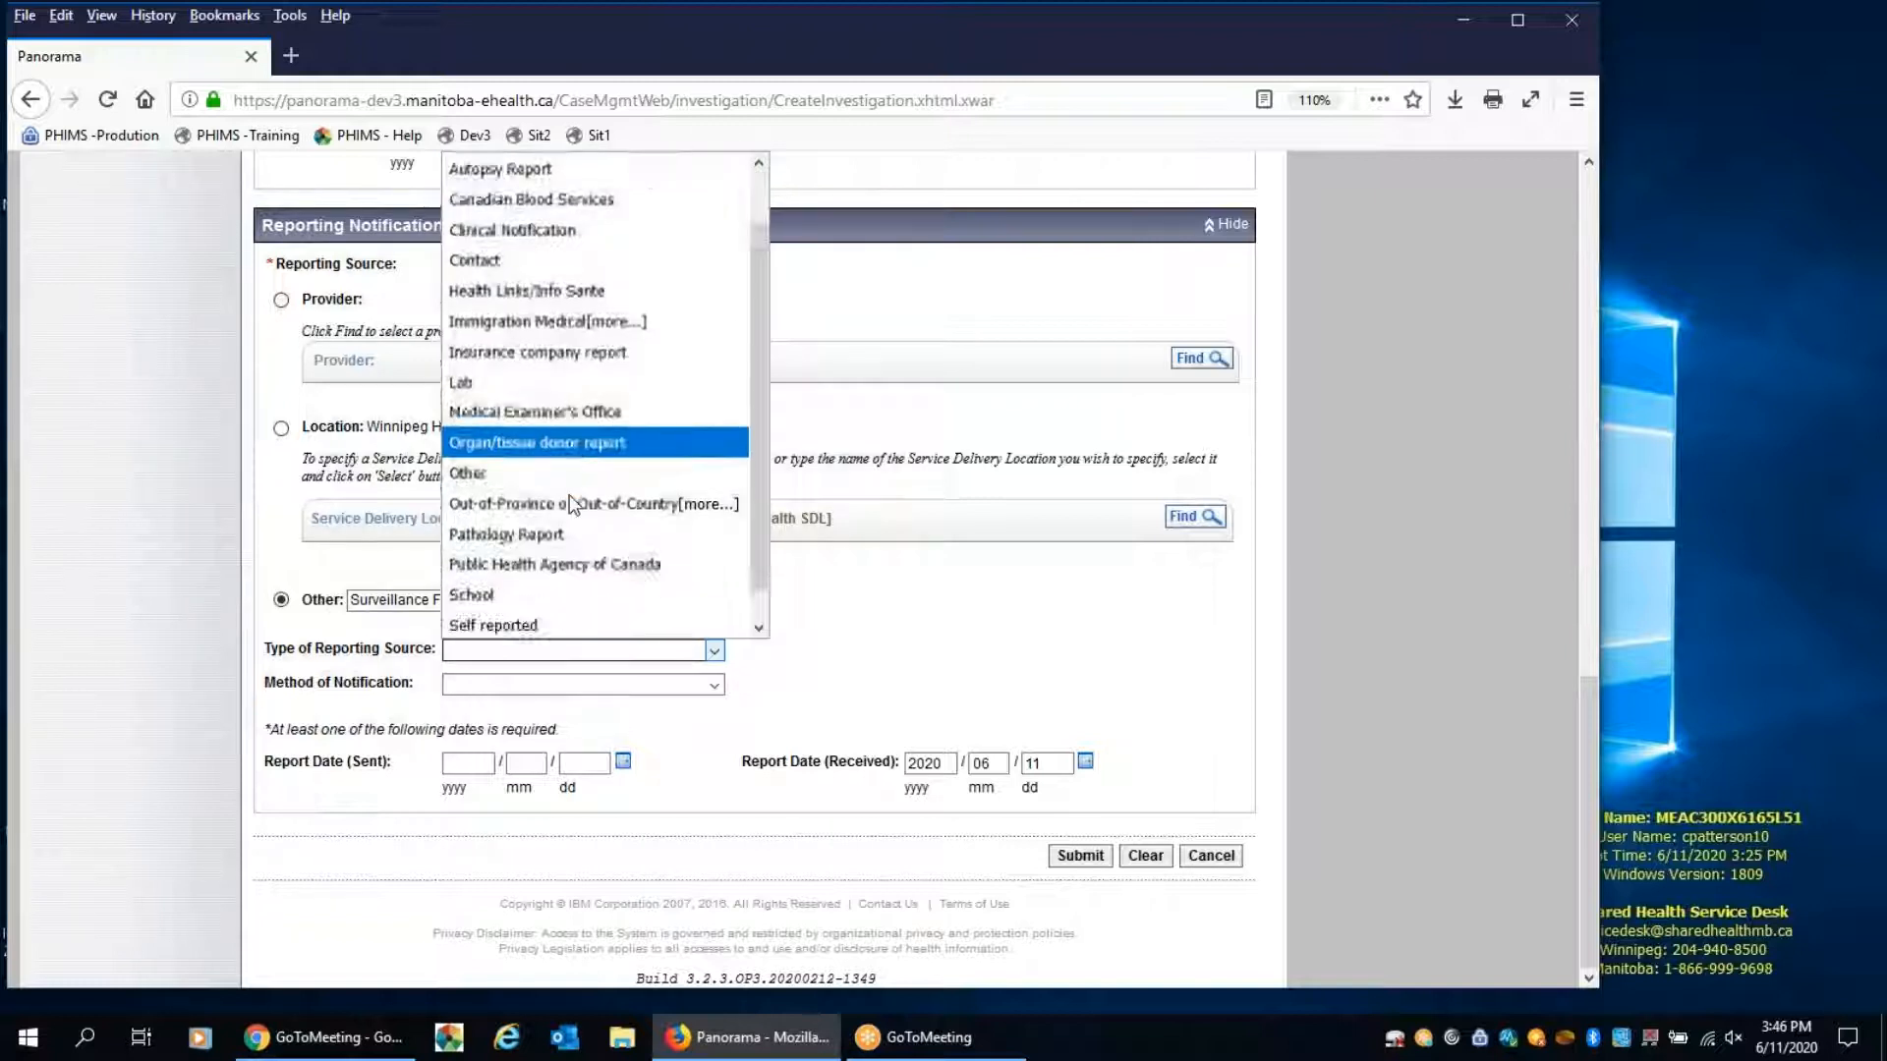
pyautogui.click(564, 621)
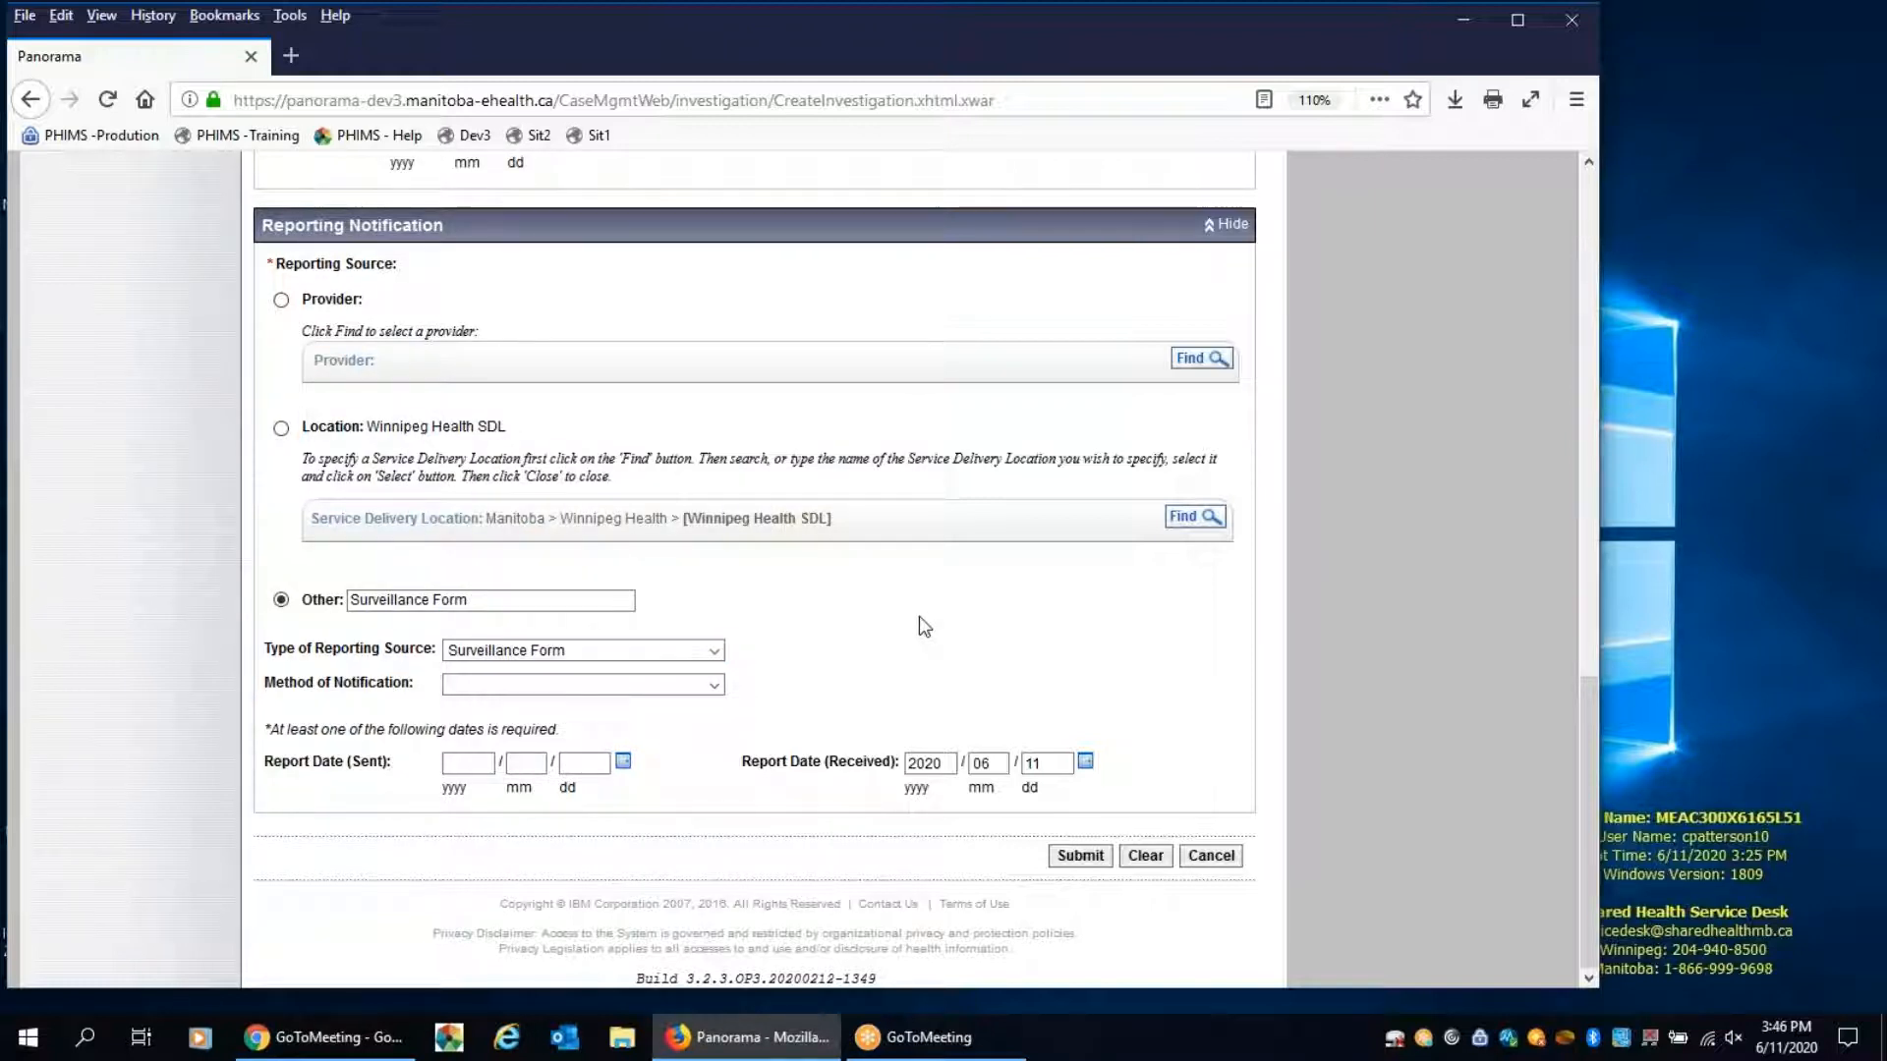
pyautogui.click(1070, 858)
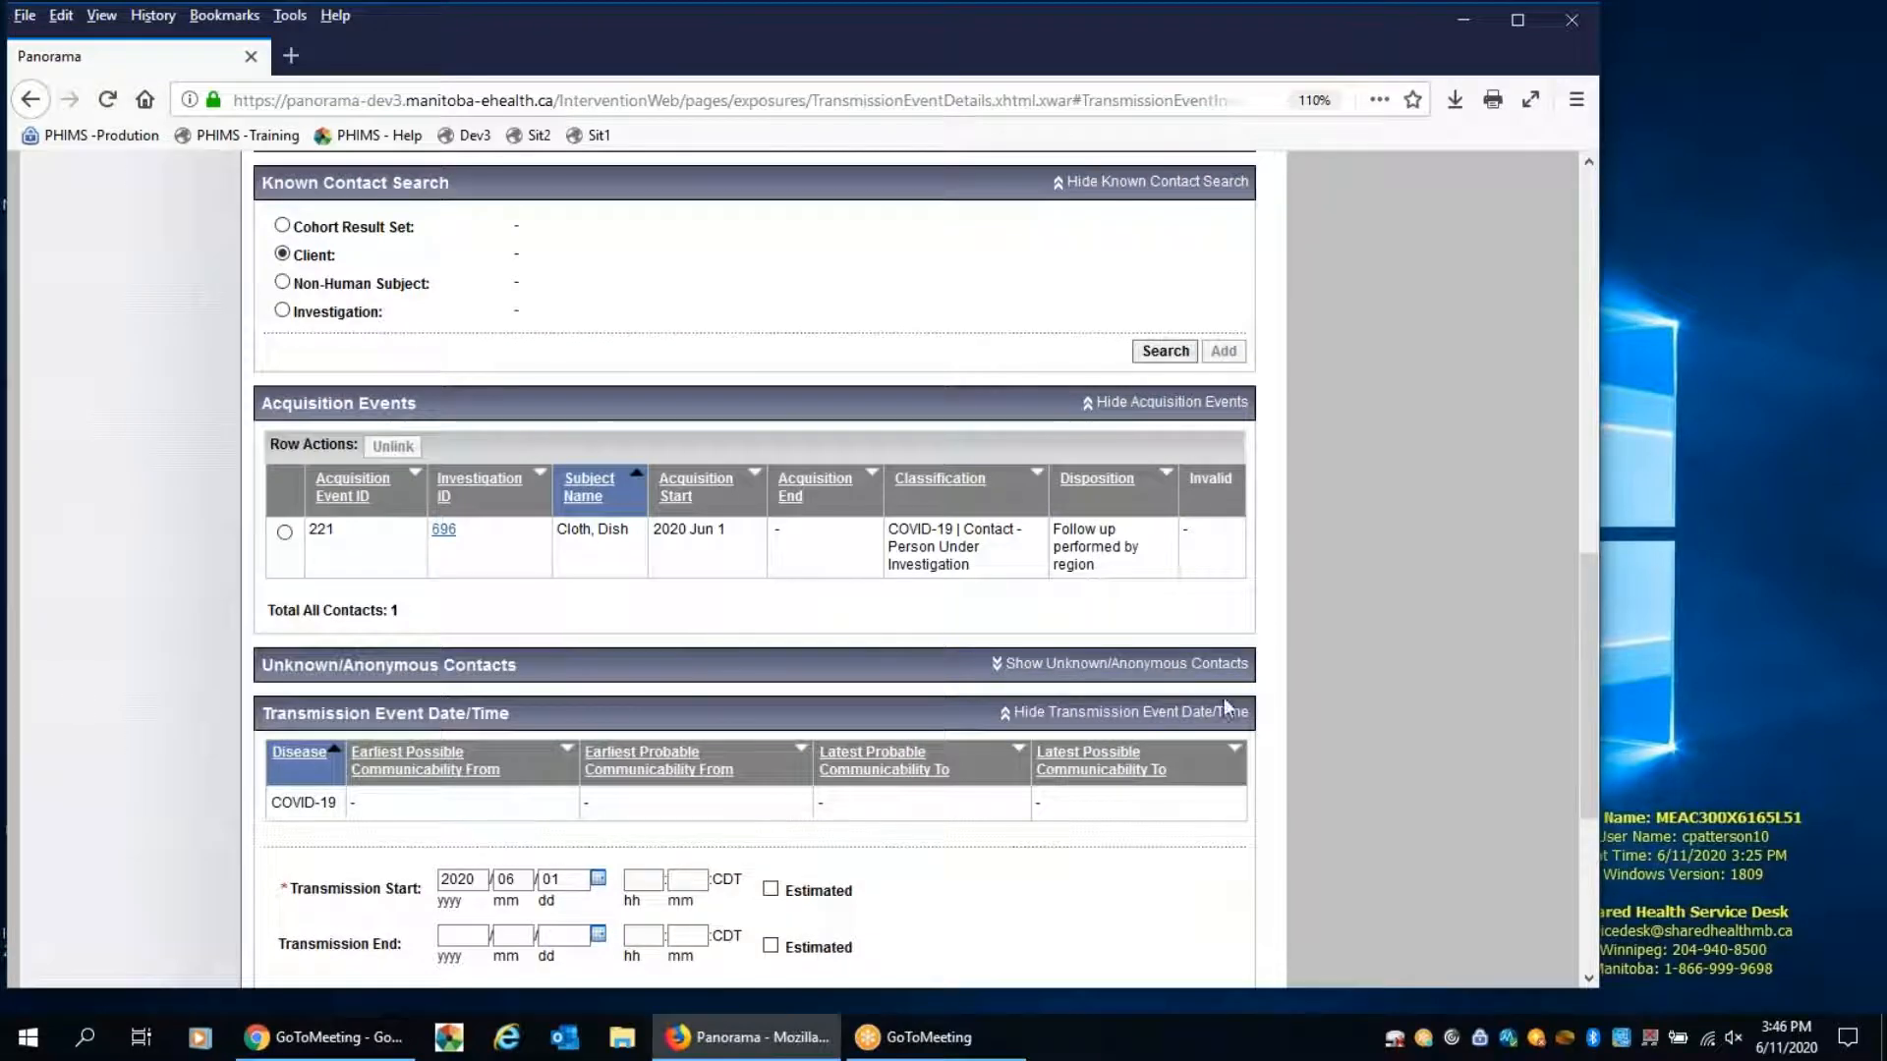
# Review the transmission event details with the linked contact's acquisition event and save the transmission event
pyautogui.scroll(5, 1359, 641)
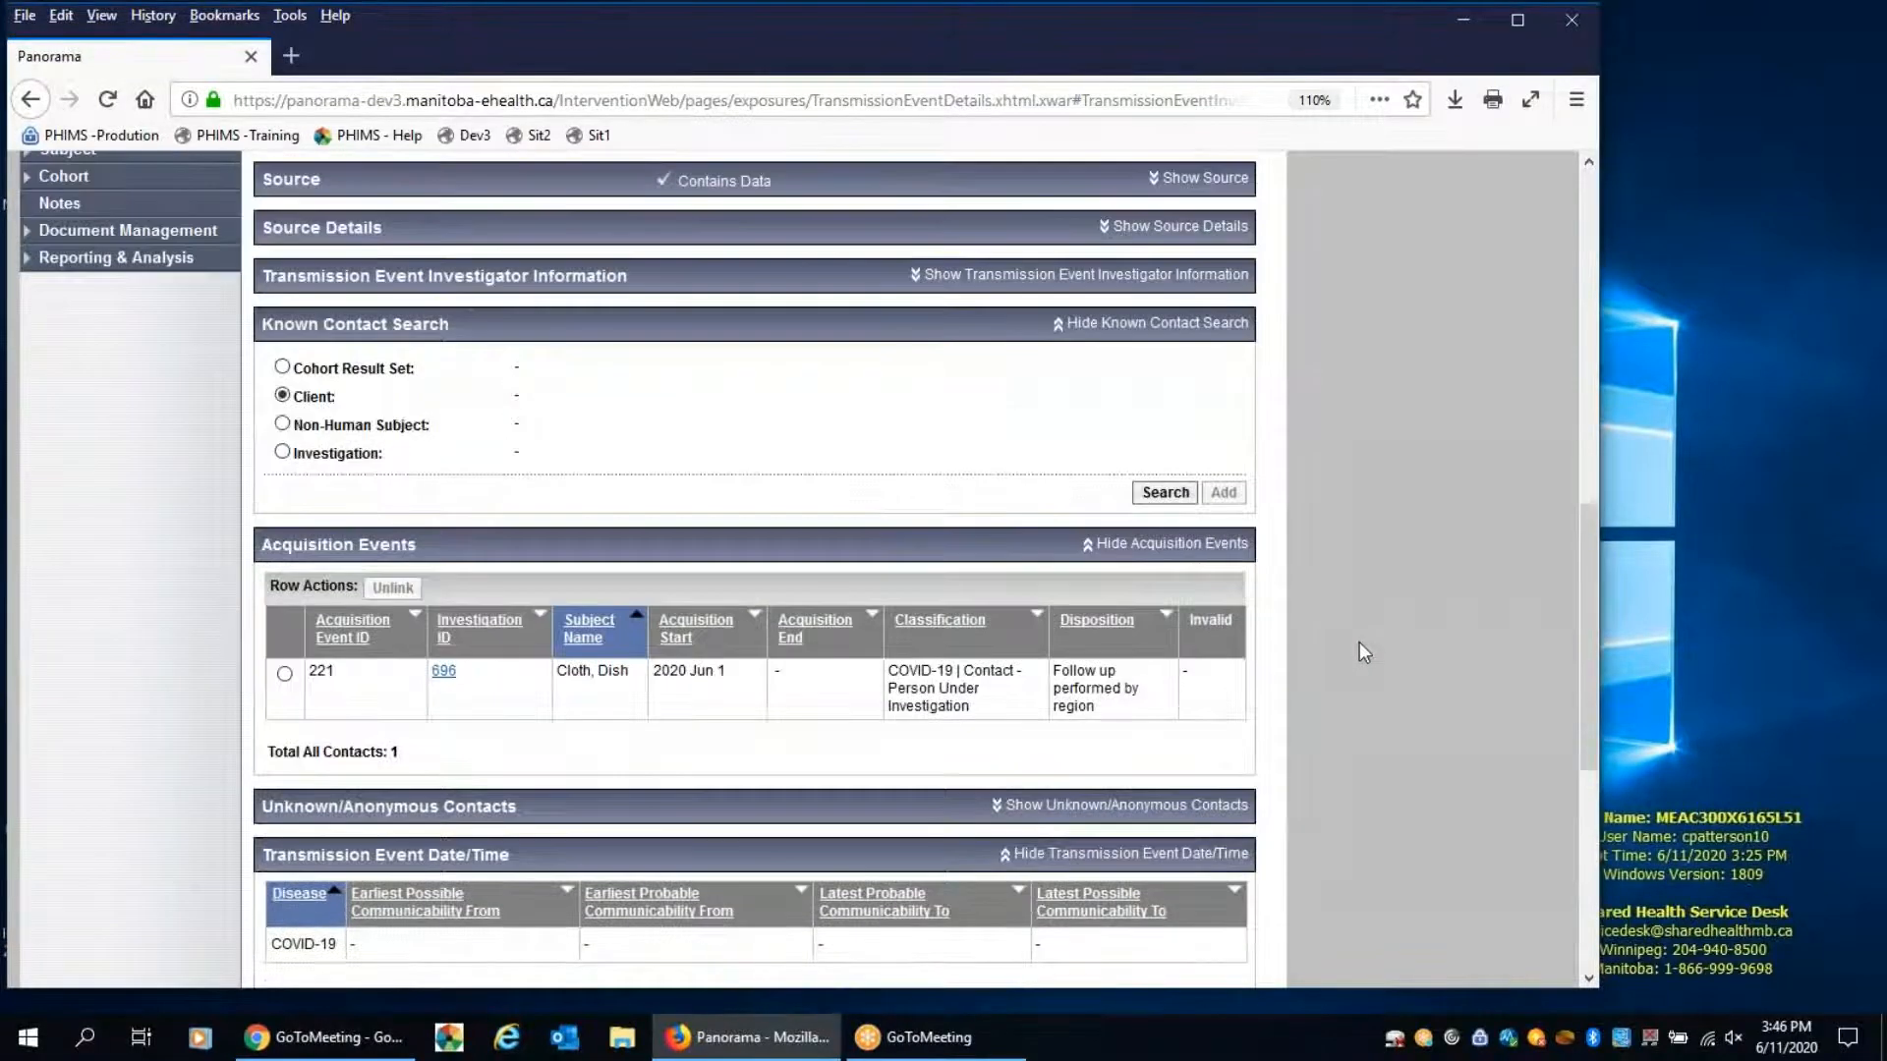
pyautogui.scroll(6, 1359, 641)
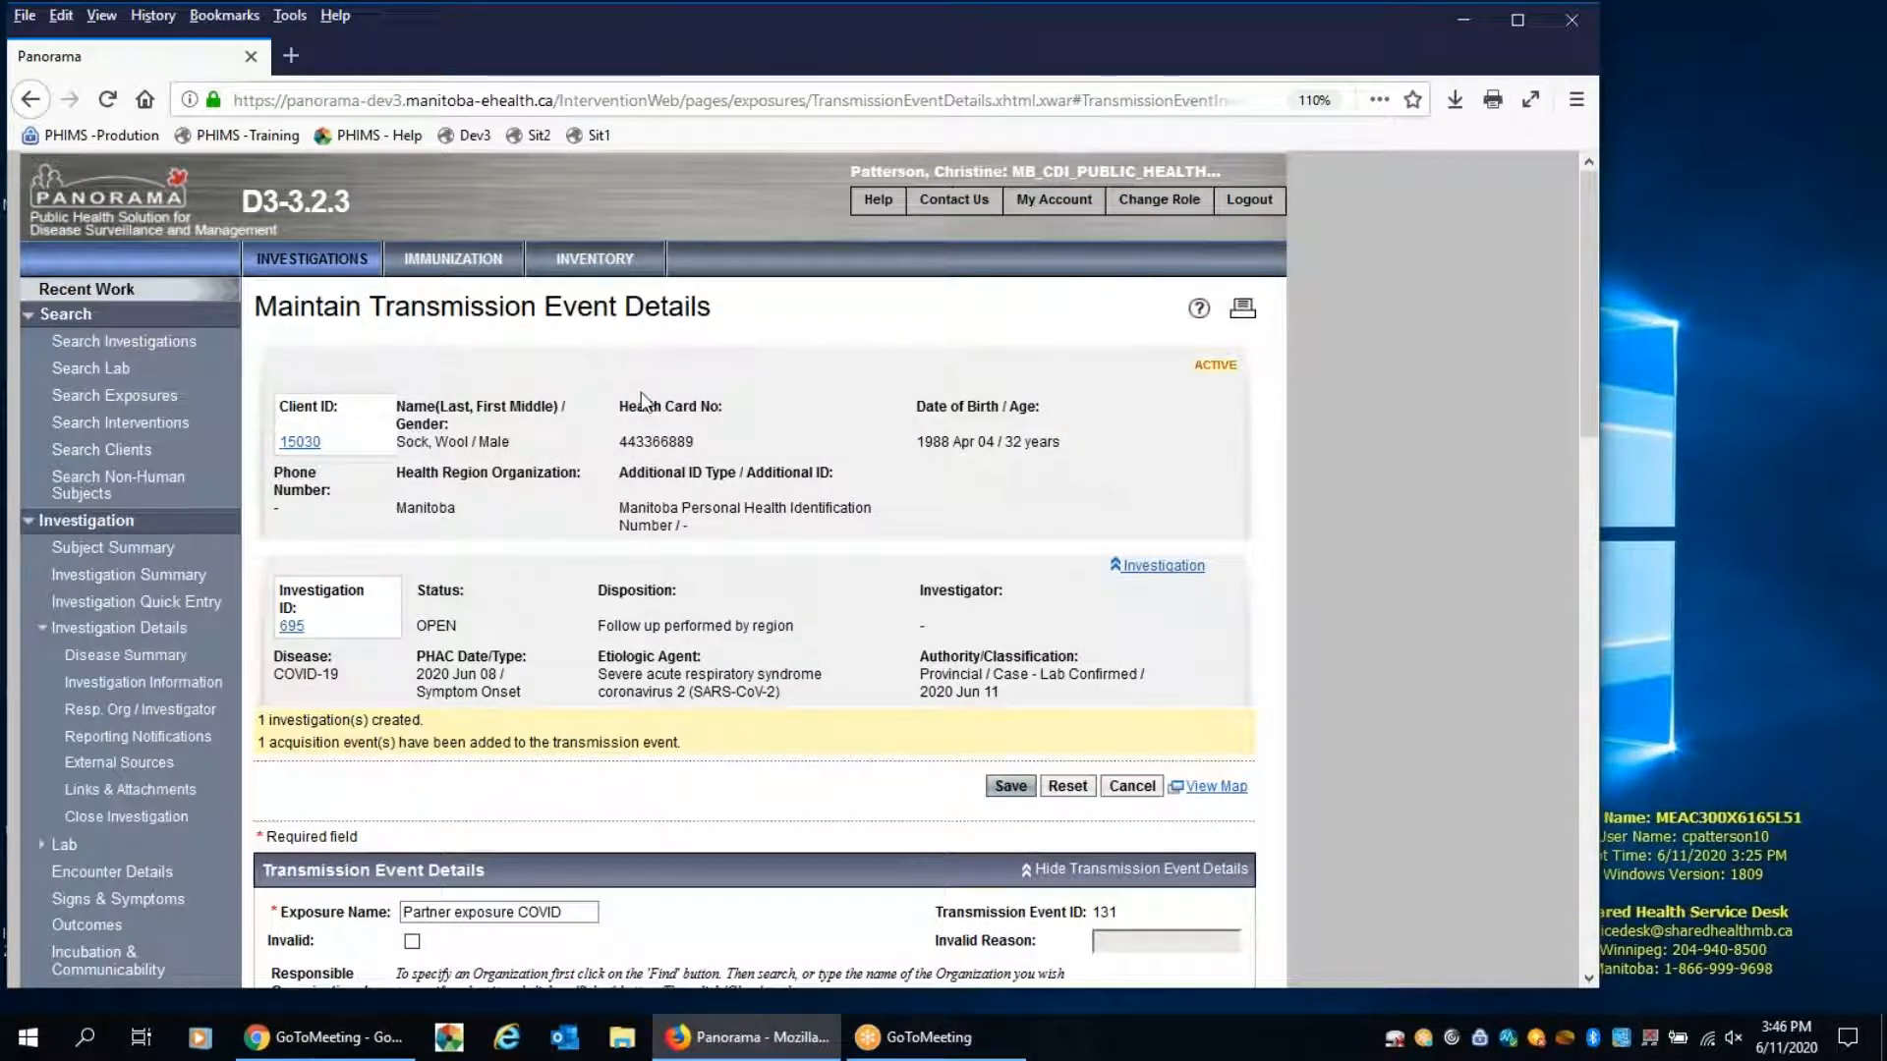
pyautogui.scroll(-5, 641, 400)
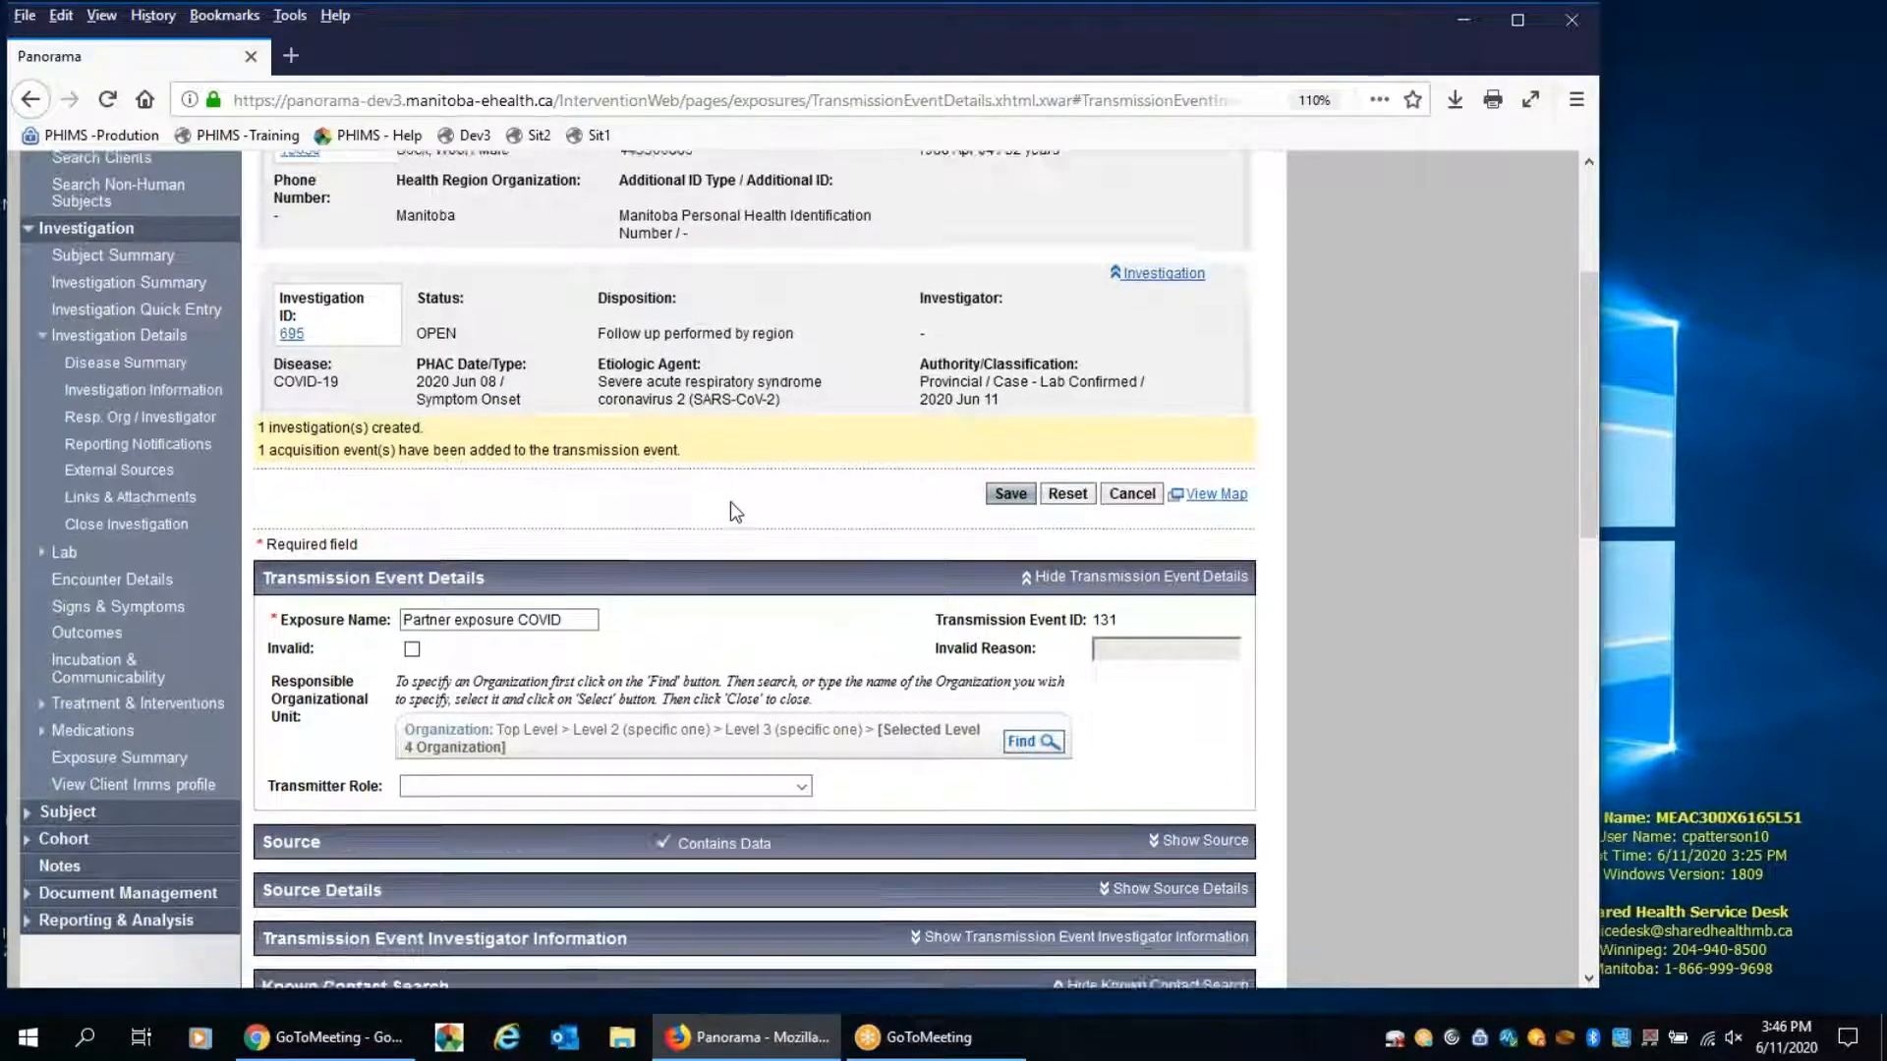
pyautogui.scroll(-5, 730, 501)
pyautogui.scroll(-2, 542, 527)
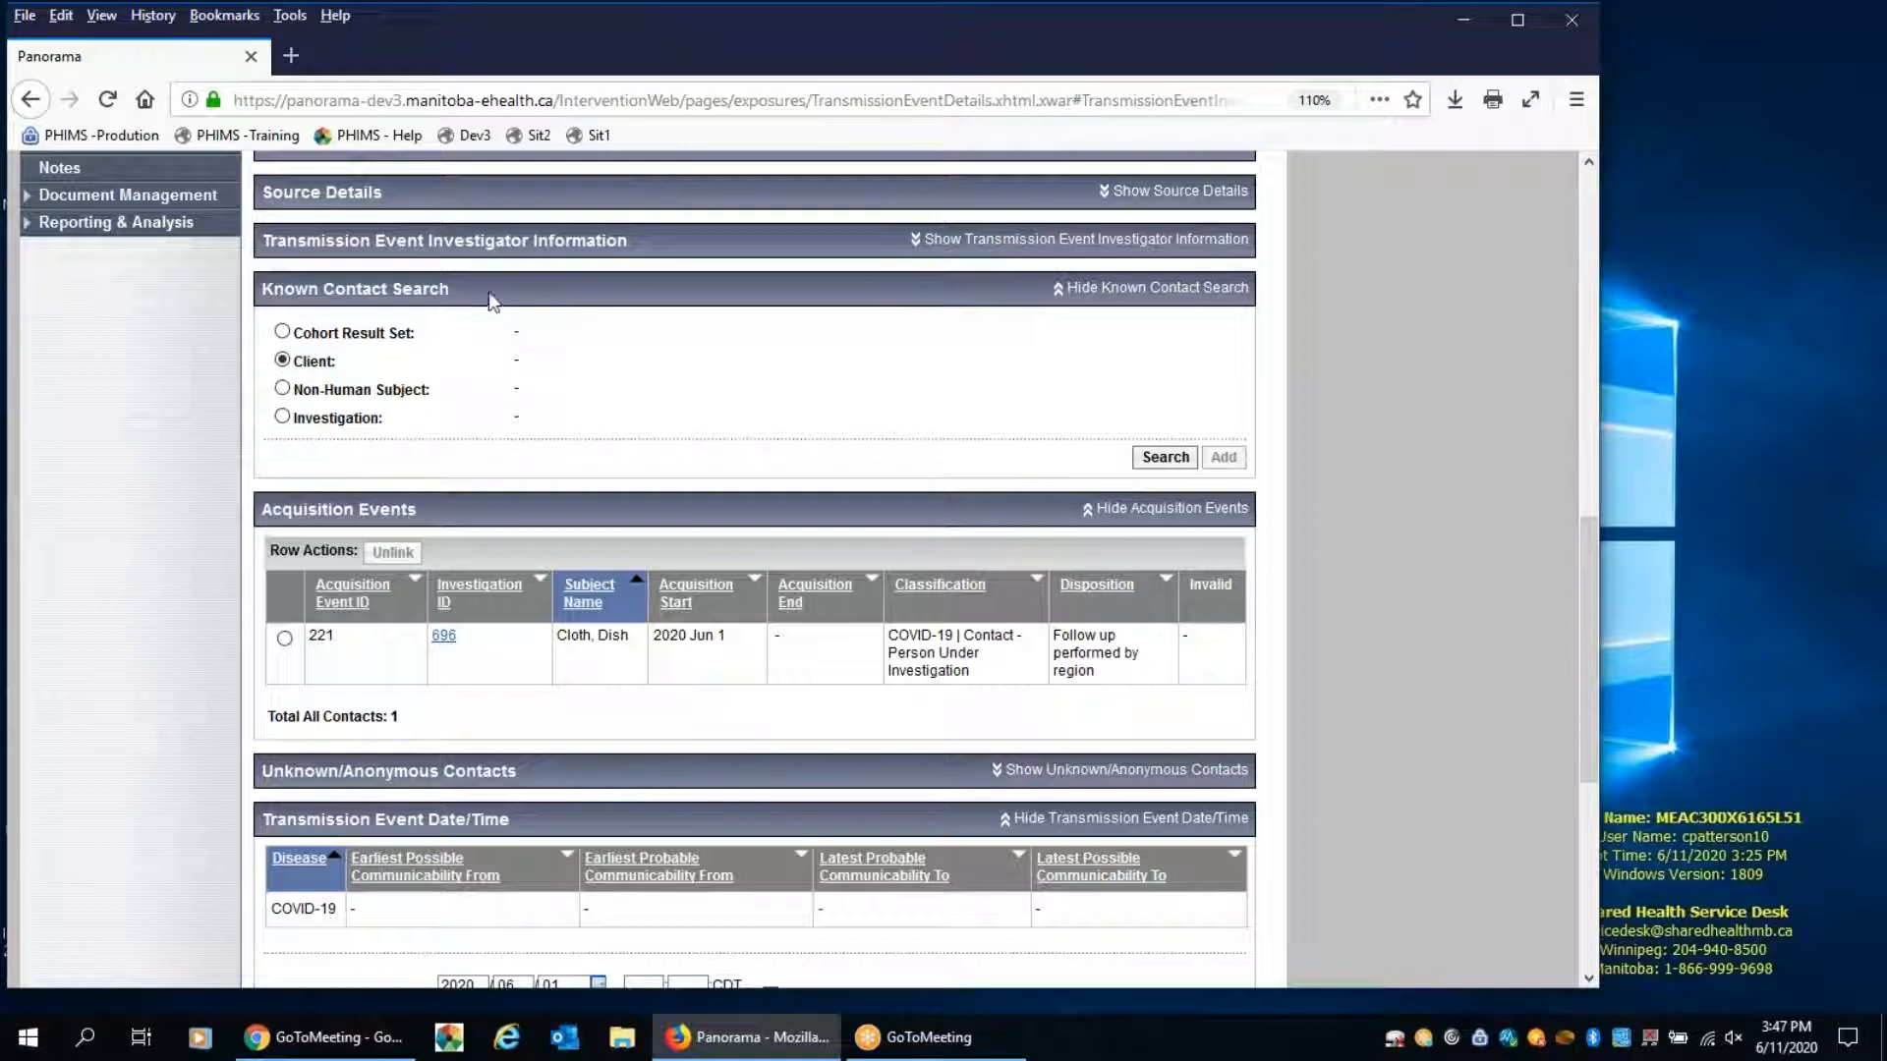
pyautogui.scroll(-4, 1253, 604)
pyautogui.scroll(-1, 1253, 604)
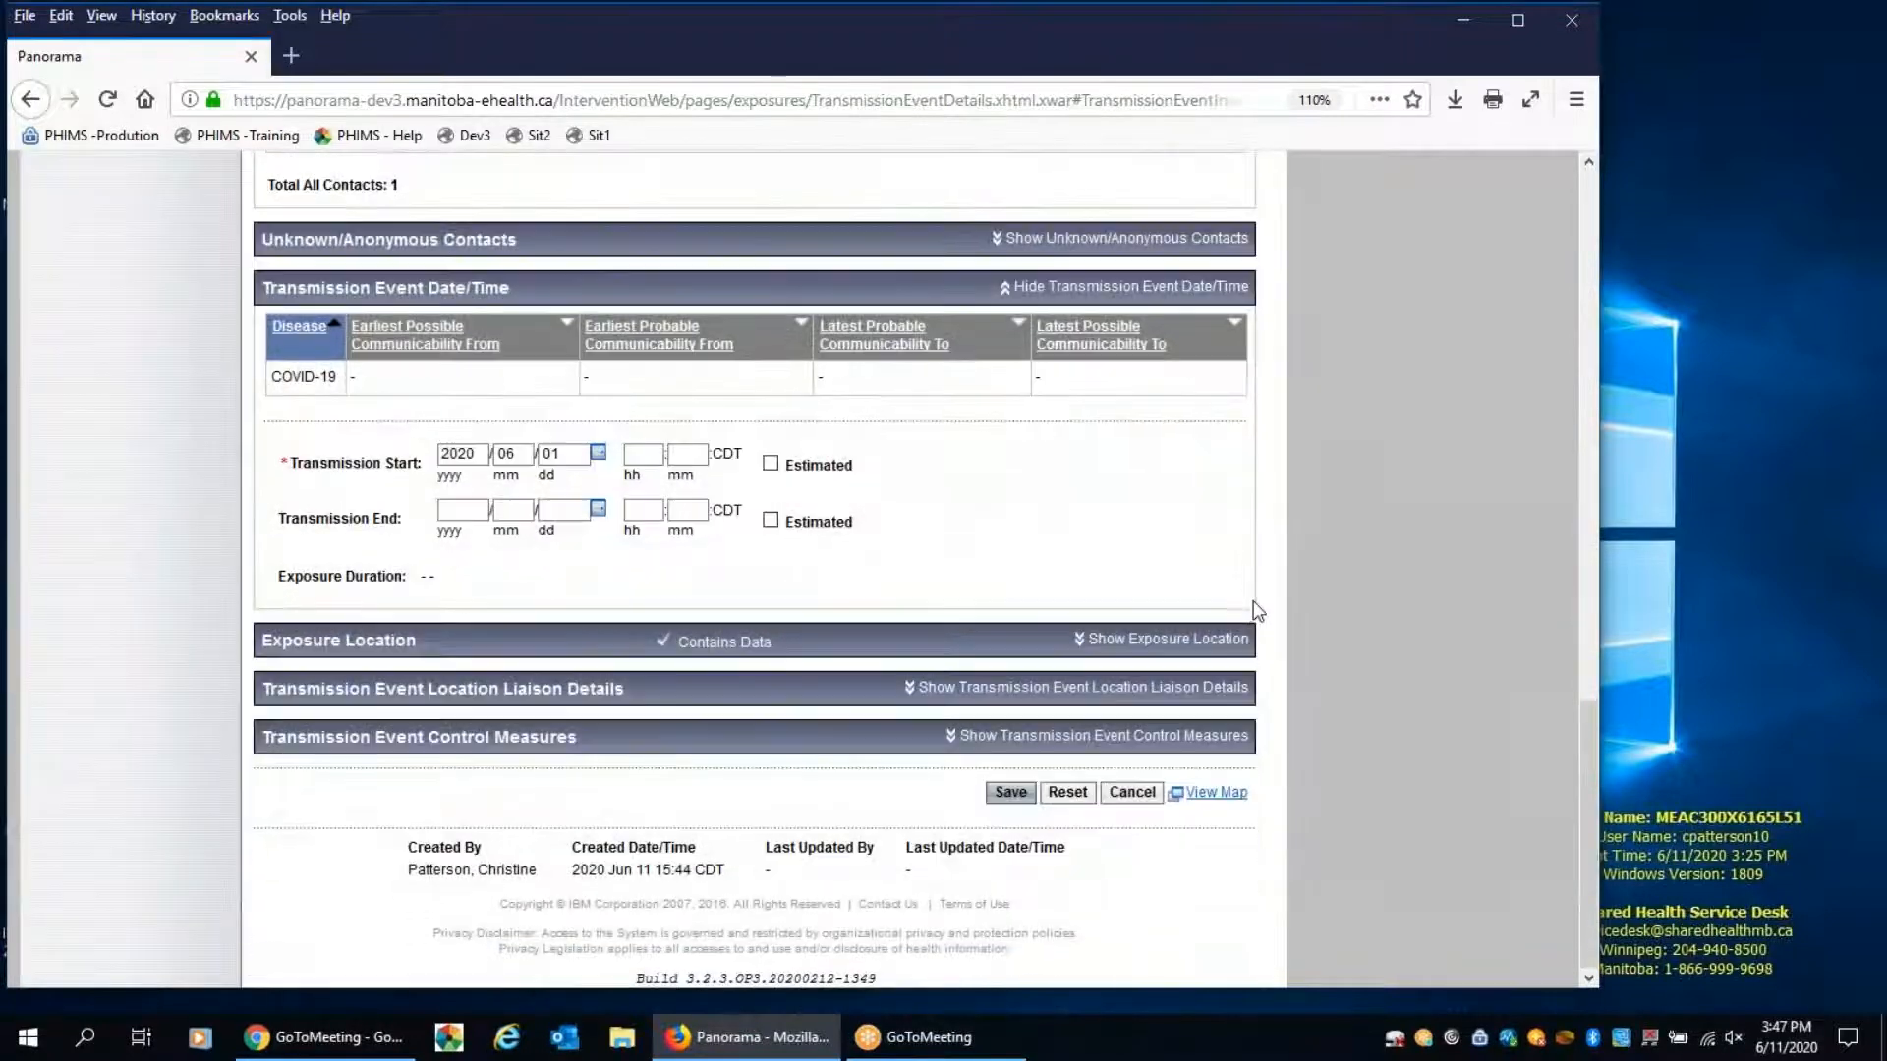
pyautogui.click(1009, 793)
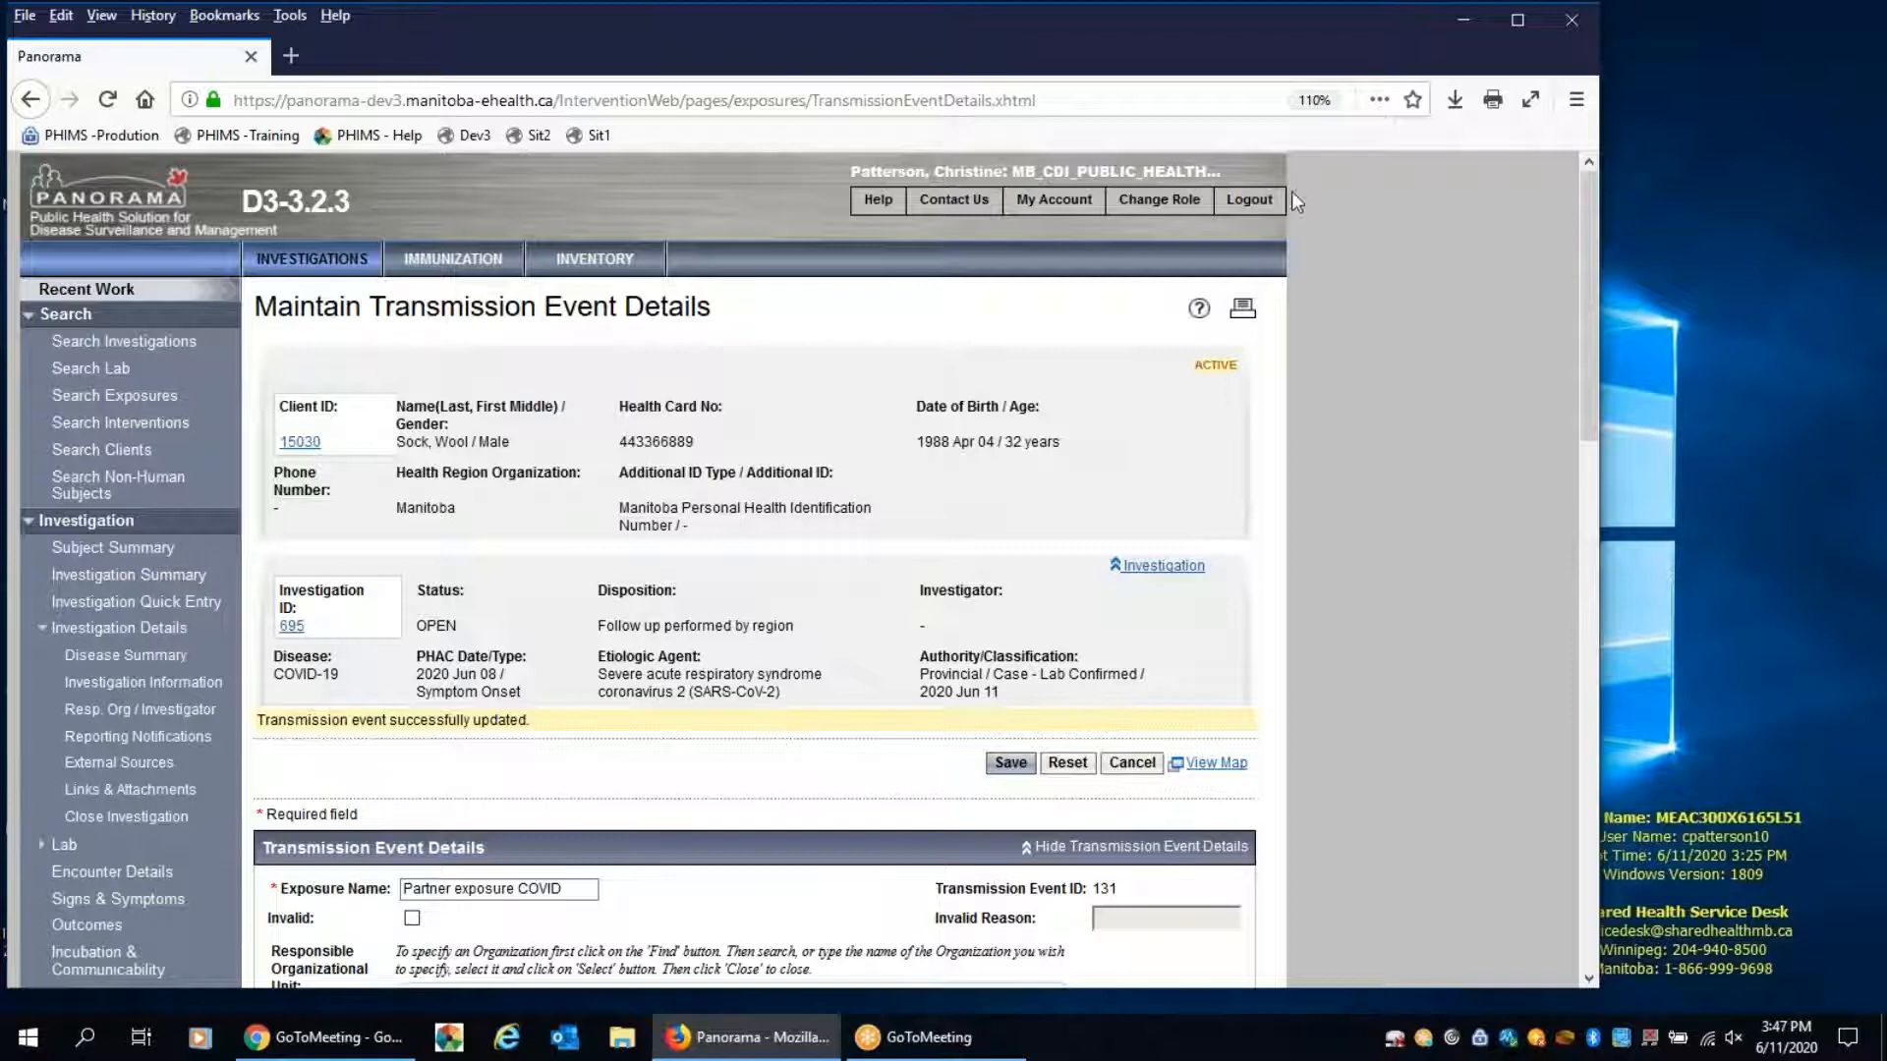
pyautogui.click(1683, 28)
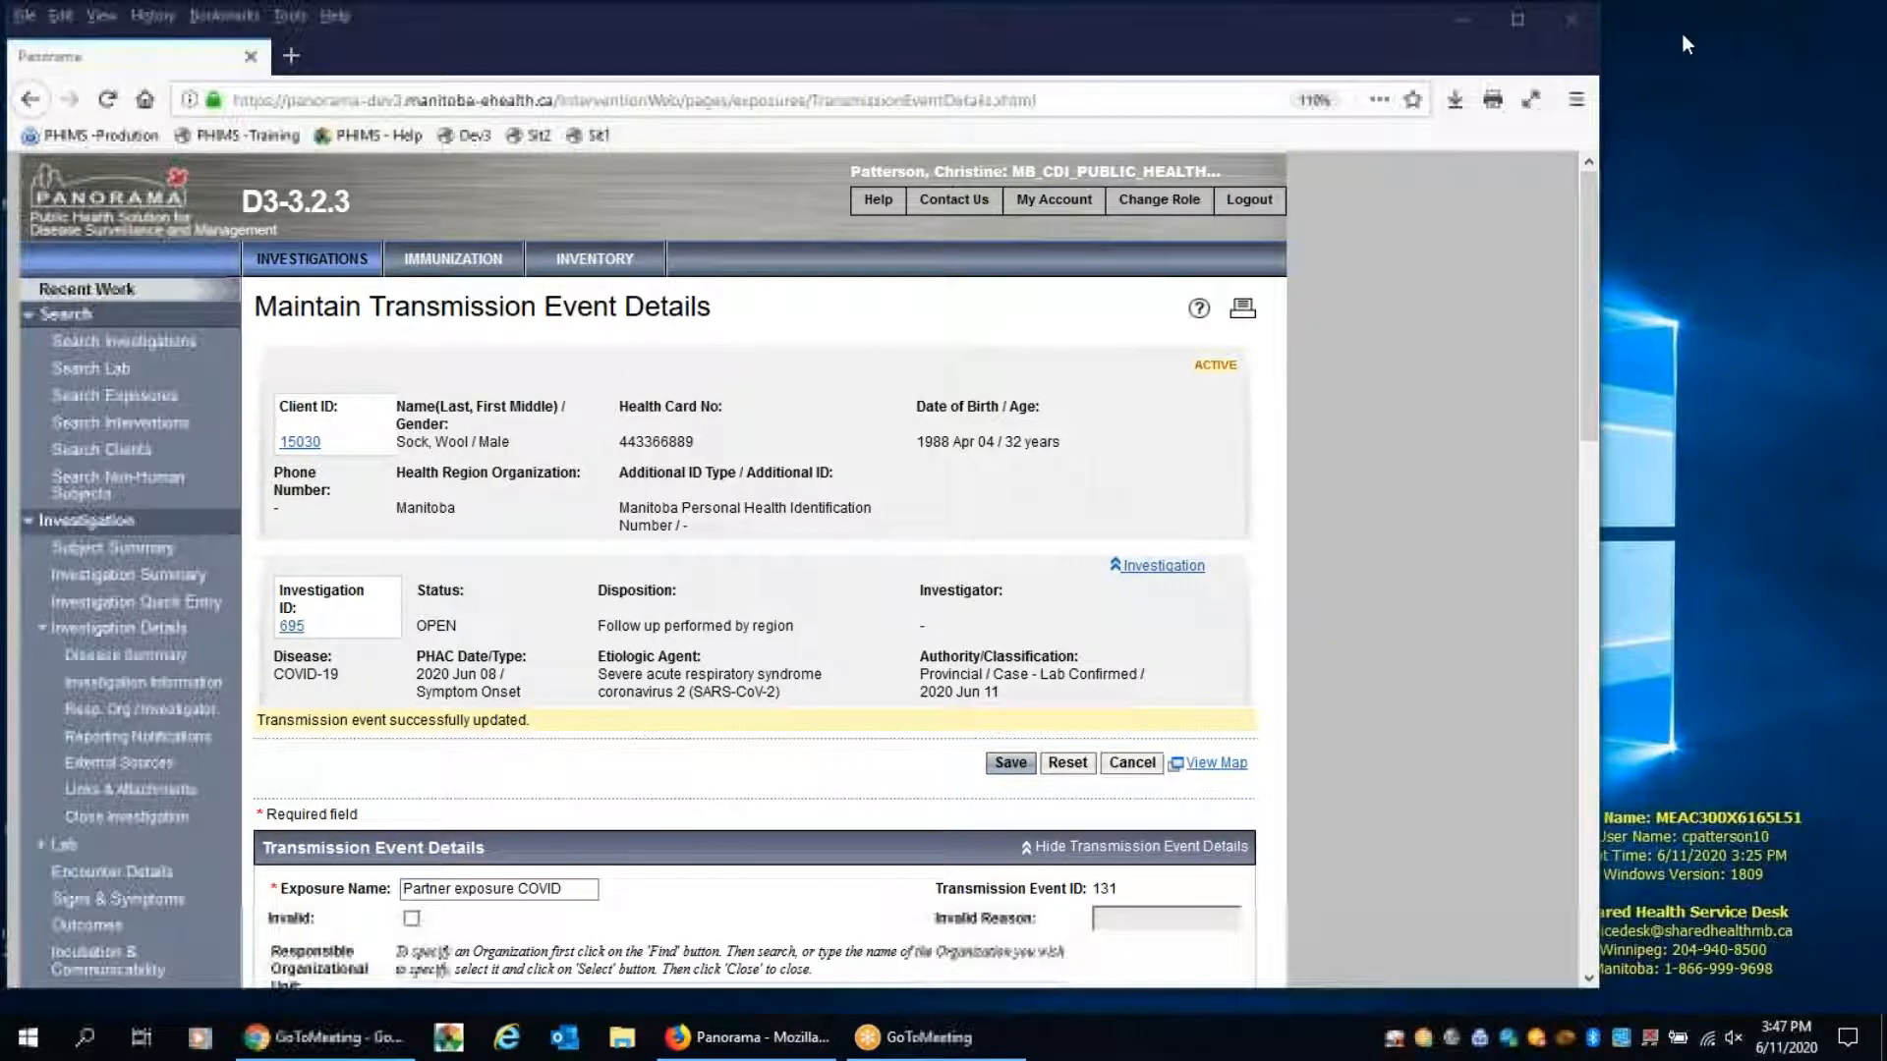